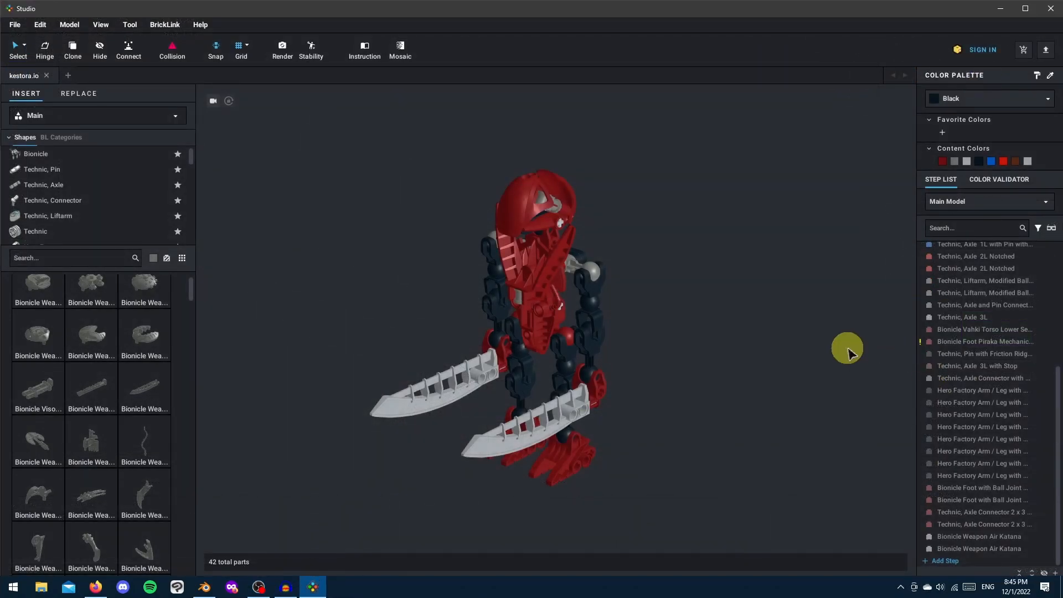
Export the model as a Collada file named kestora.dae in the Documents folder, replacing the existing file
{"action": "mouse_move", "coordinate": [1057, 393]}
{"action": "left_mouse_down"}
{"action": "mouse_move", "coordinate": [1057, 269]}
{"action": "mouse_move", "coordinate": [1057, 413]}
{"action": "left_mouse_up"}
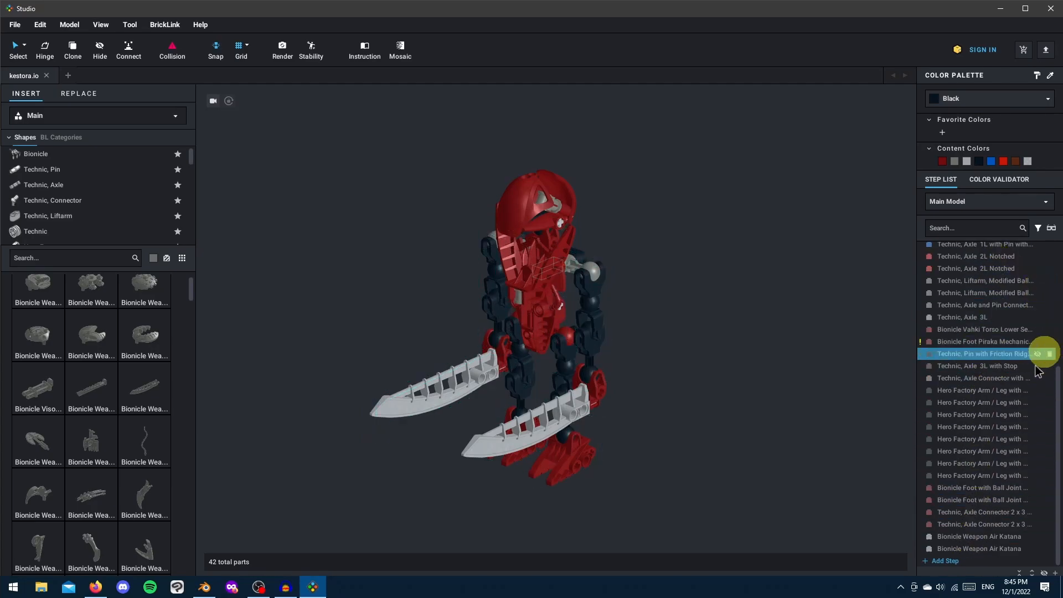
{"action": "left_click", "coordinate": [15, 25]}
{"action": "mouse_move", "coordinate": [32, 121]}
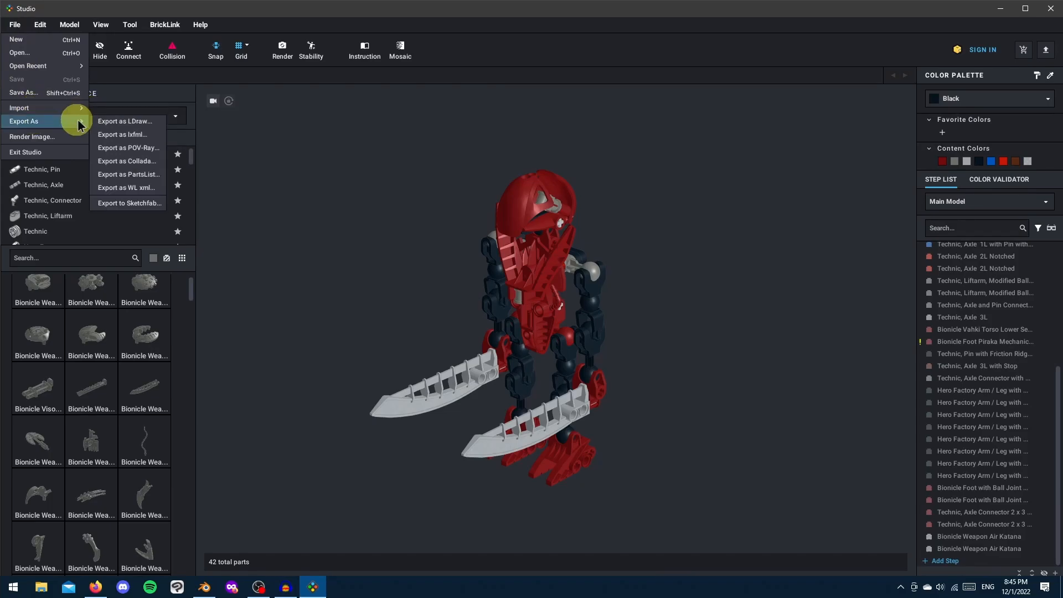
{"action": "left_click", "coordinate": [129, 161]}
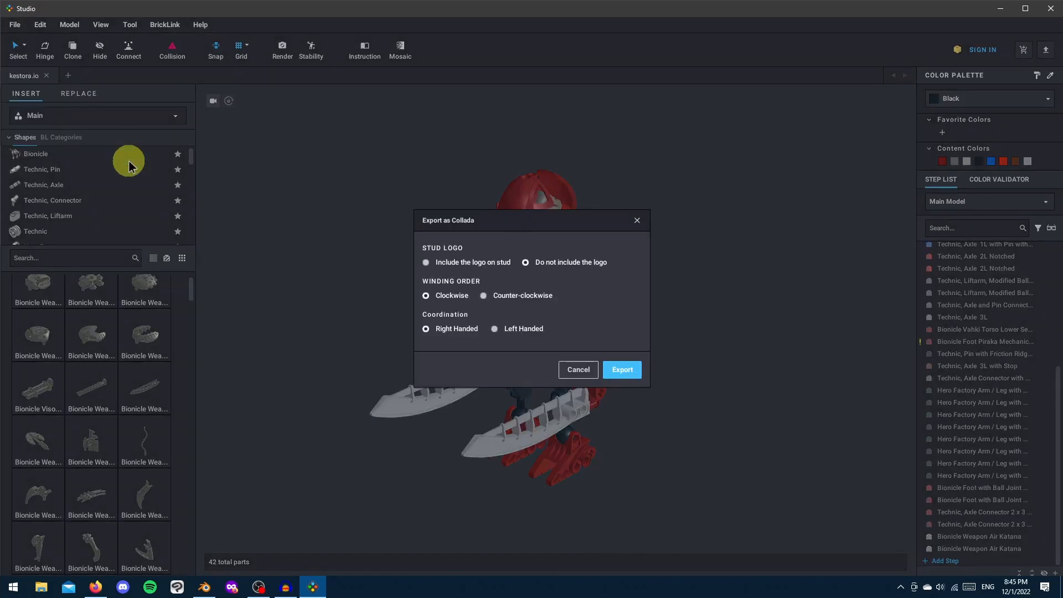
{"action": "left_click", "coordinate": [622, 370]}
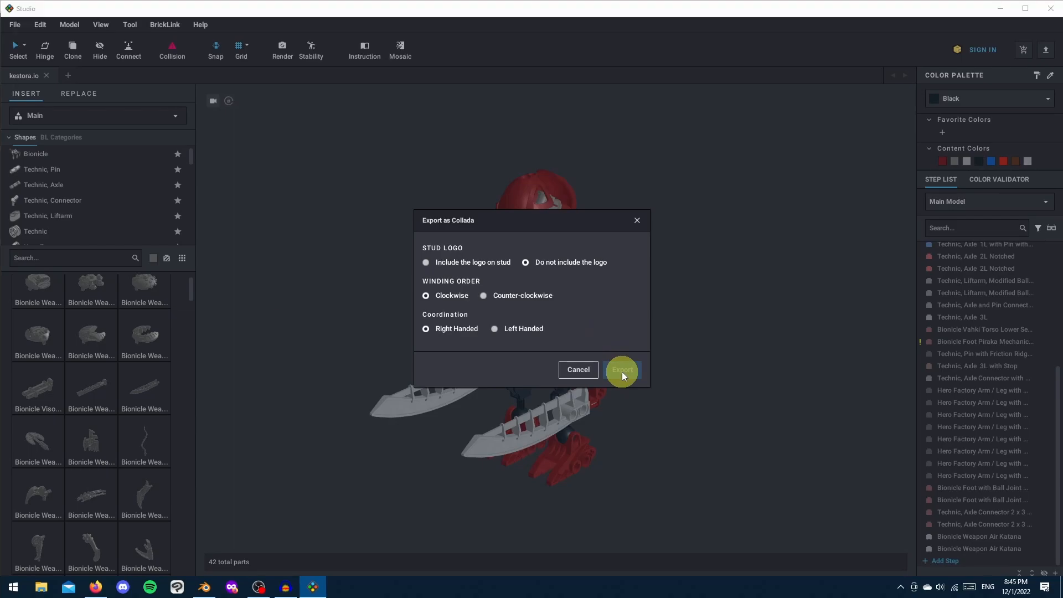
{"action": "left_click", "coordinate": [441, 296]}
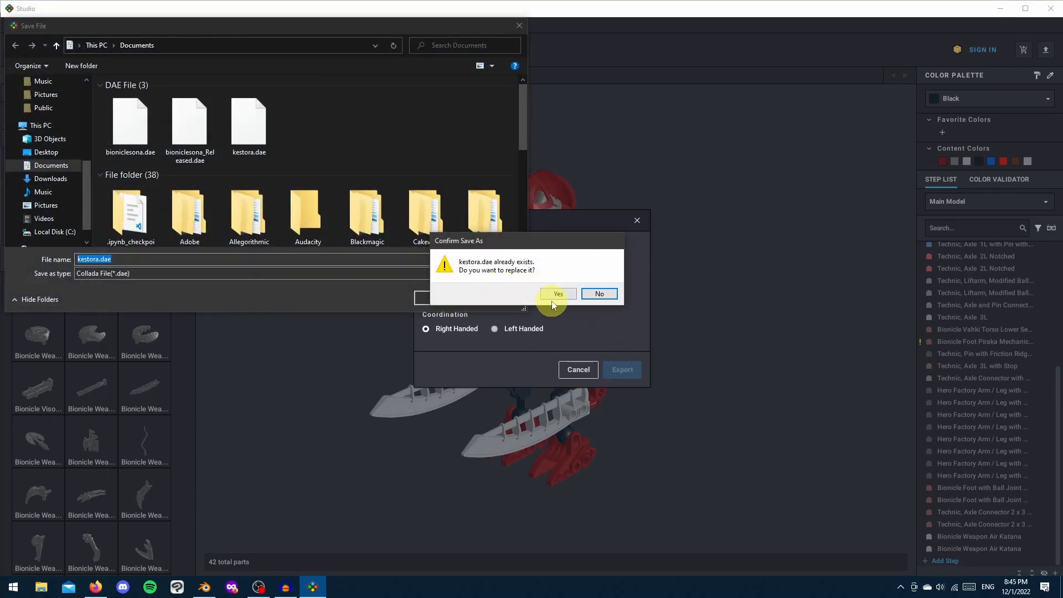
{"action": "left_click", "coordinate": [555, 294]}
Switch to Blender and delete the default camera, cube and light from the scene
{"action": "left_click", "coordinate": [205, 587]}
{"action": "key", "text": "a"}
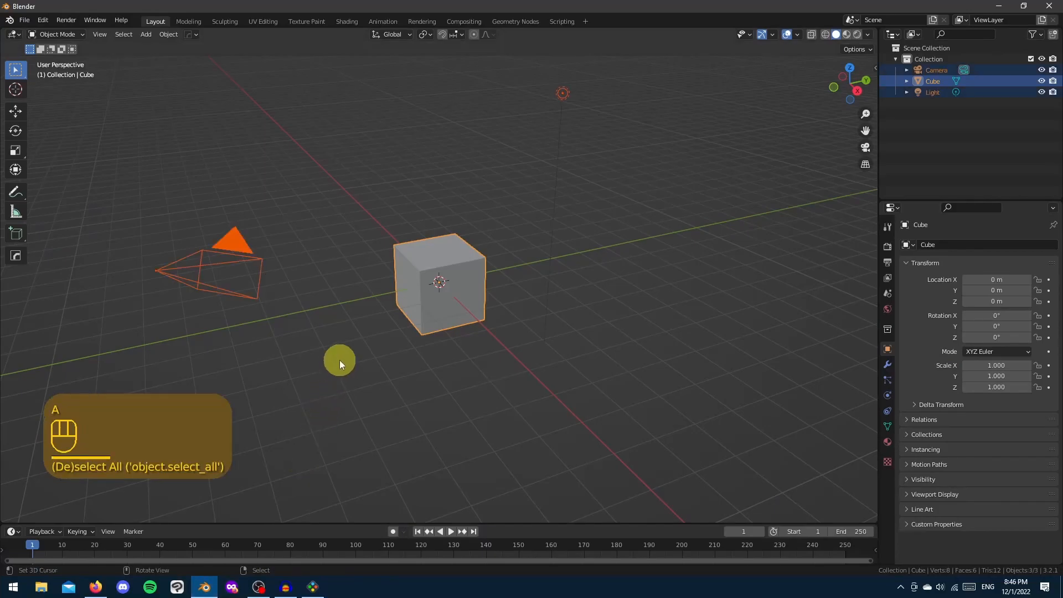
{"action": "key", "text": "Delete"}
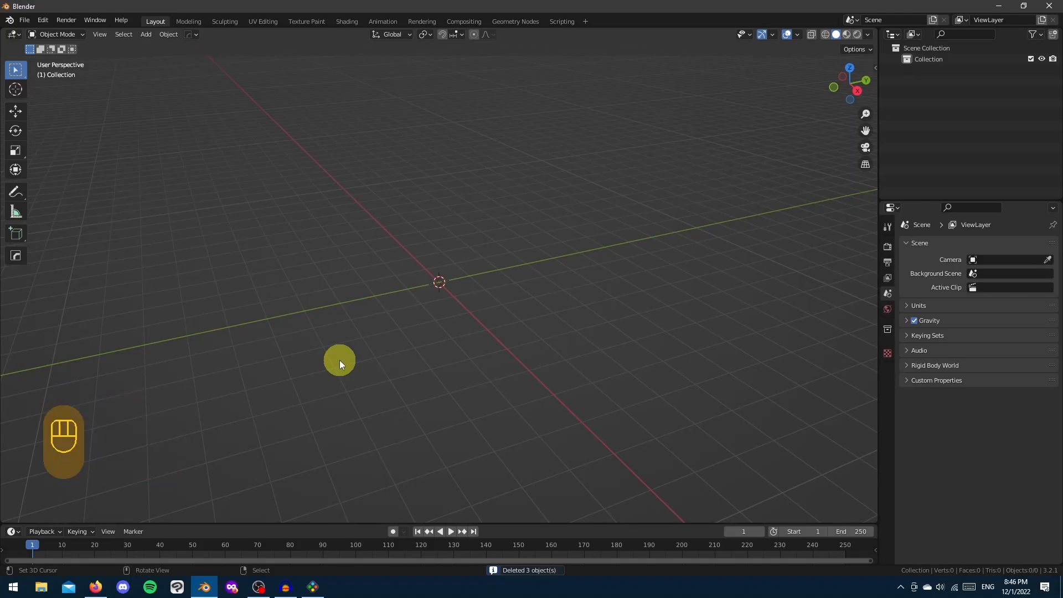
Import the Collada file kestora.dae from the Documents folder
{"action": "left_click", "coordinate": [25, 20]}
{"action": "mouse_move", "coordinate": [48, 169]}
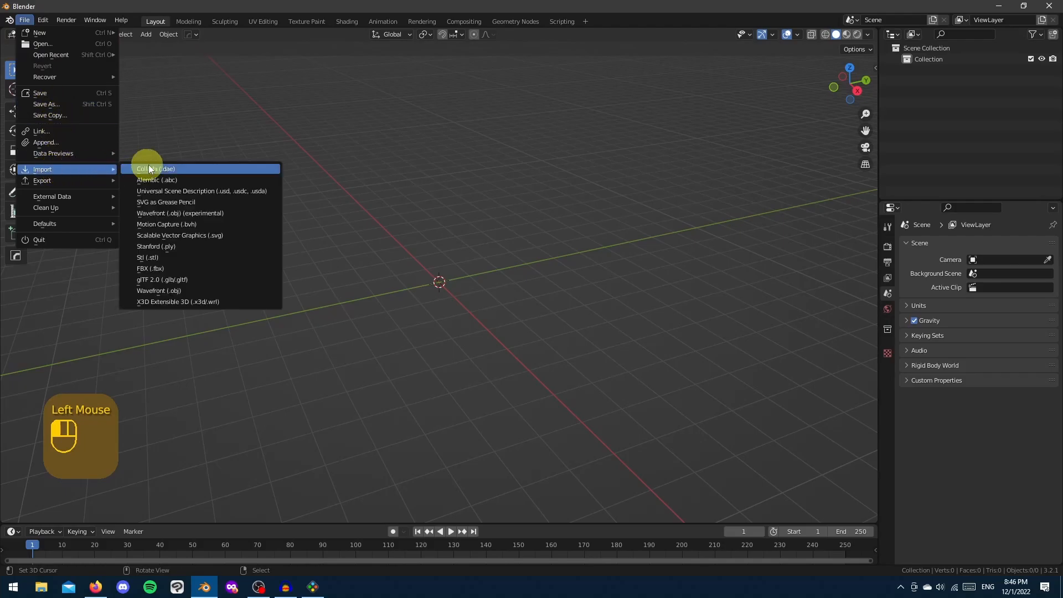
{"action": "left_click", "coordinate": [187, 168]}
{"action": "scroll", "coordinate": [759, 187], "scroll_direction": "down", "scroll_amount": 1}
{"action": "scroll", "coordinate": [753, 194], "scroll_direction": "down", "scroll_amount": 5}
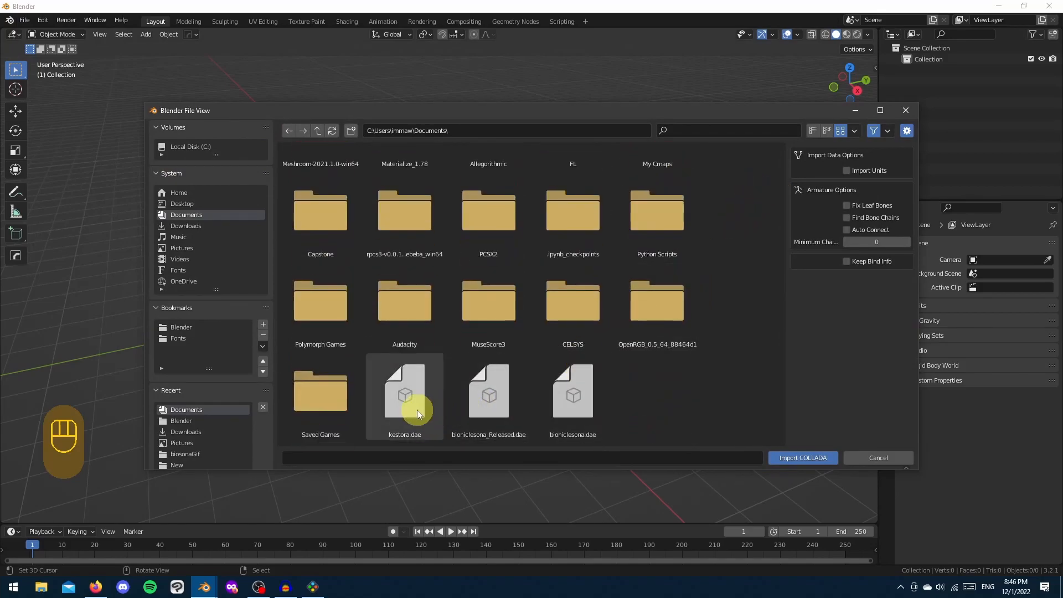
{"action": "double_click", "coordinate": [417, 409]}
Clear the parent of all objects in the scene while keeping their transformation
{"action": "scroll", "coordinate": [506, 213], "scroll_direction": "down", "scroll_amount": 5}
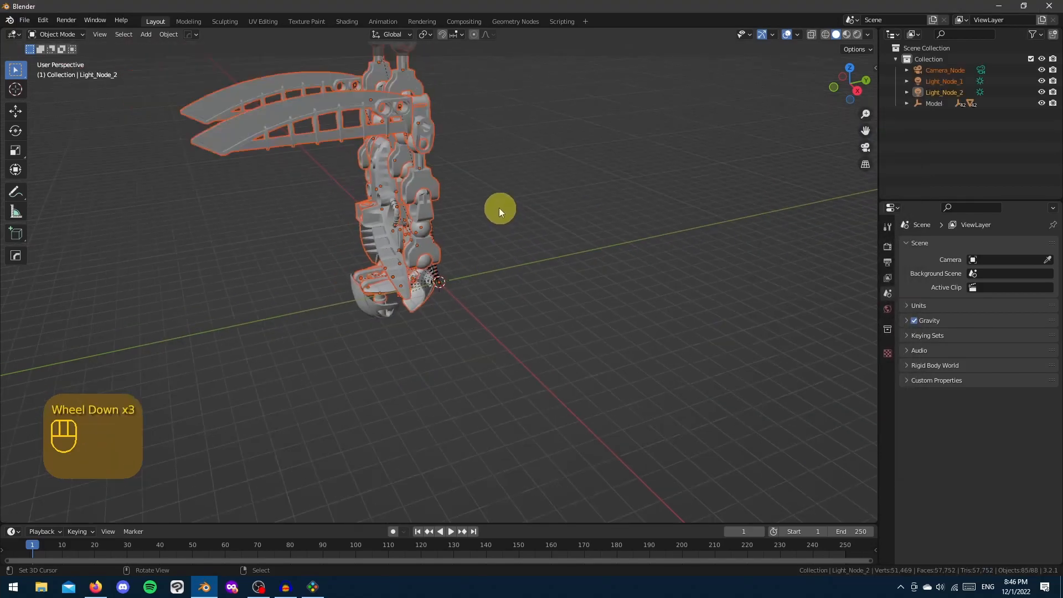
{"action": "middle_click_drag", "start_coordinate": [477, 186], "coordinate": [488, 238], "text": "shift"}
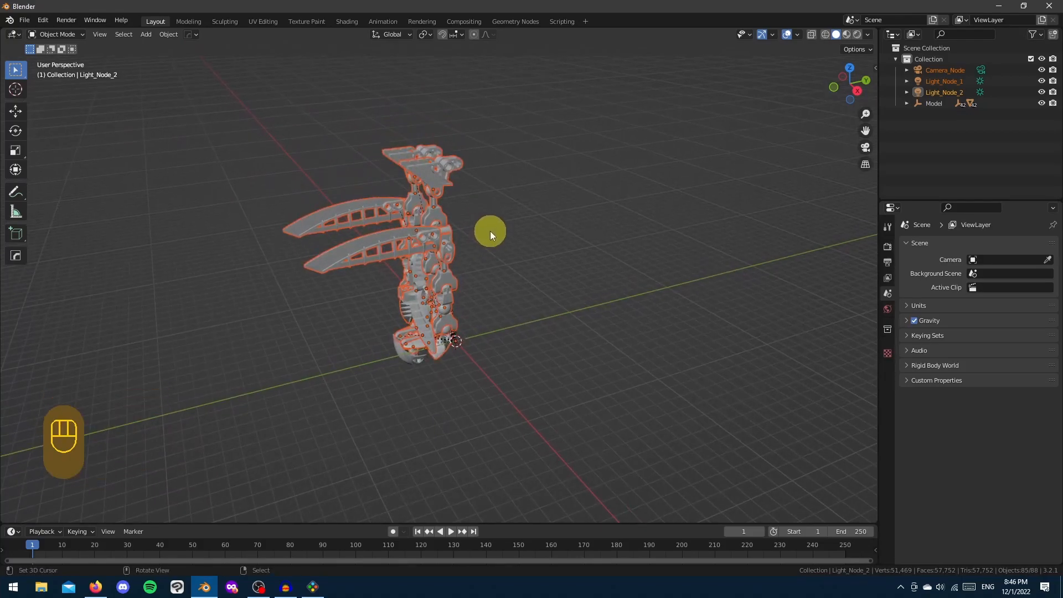
{"action": "key", "text": "a"}
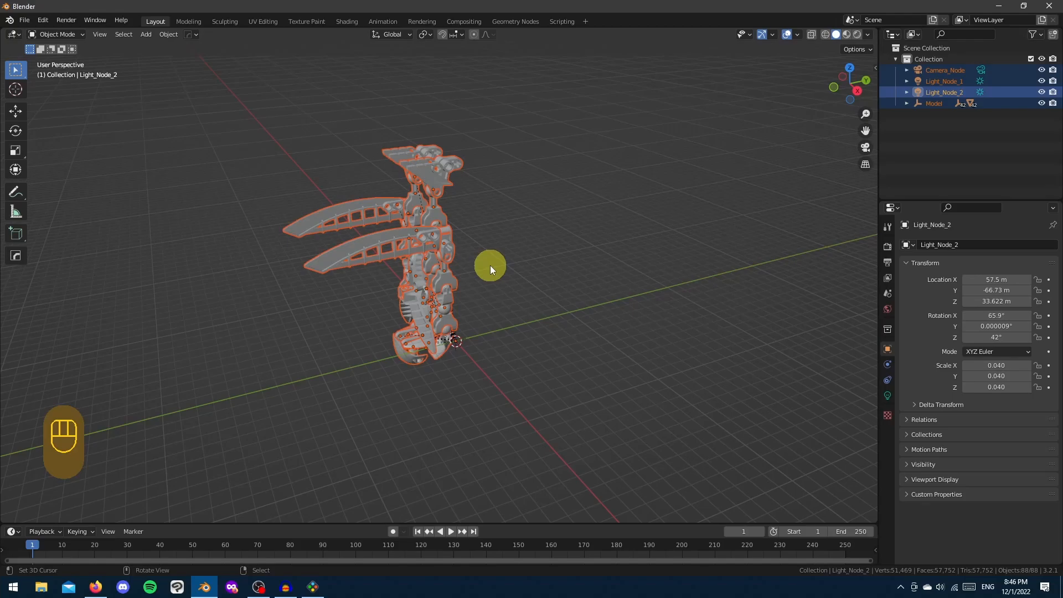
{"action": "key", "text": "alt"}
{"action": "key", "text": "alt+p"}
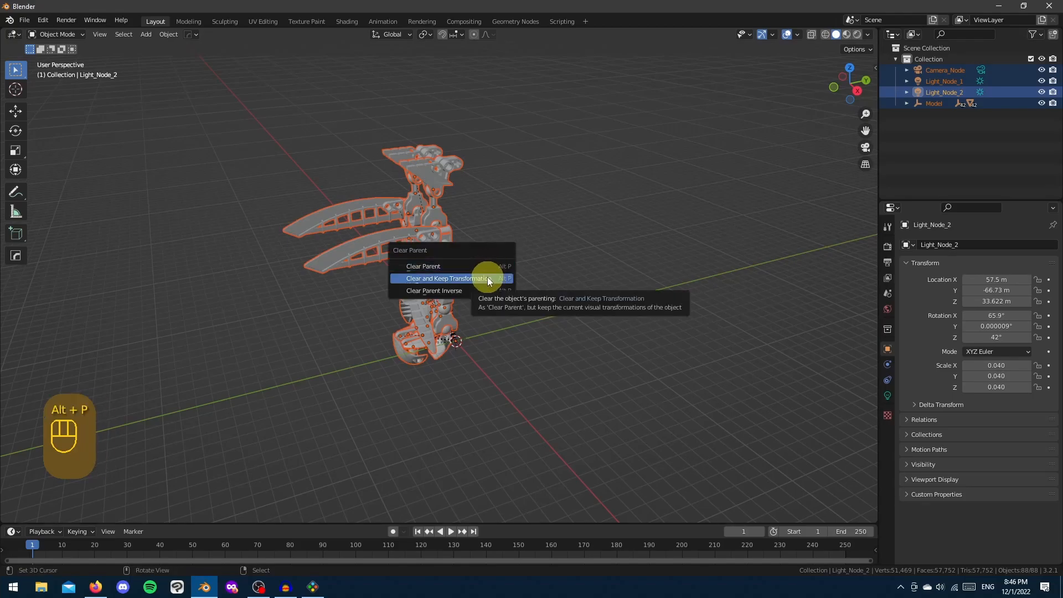
{"action": "left_click", "coordinate": [445, 279]}
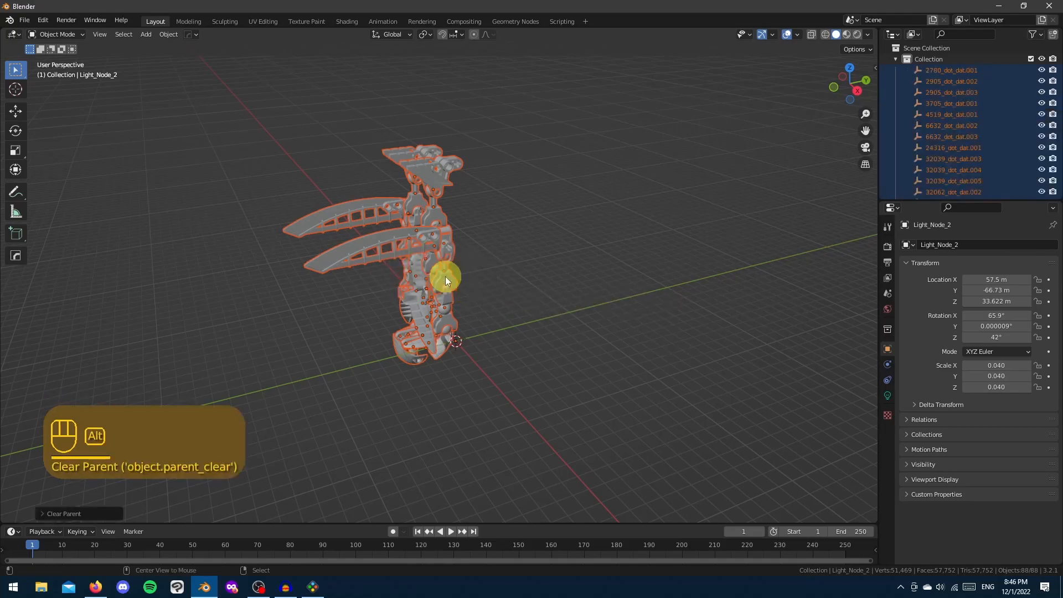
{"action": "key", "text": "alt+p"}
{"action": "left_click", "coordinate": [445, 277]}
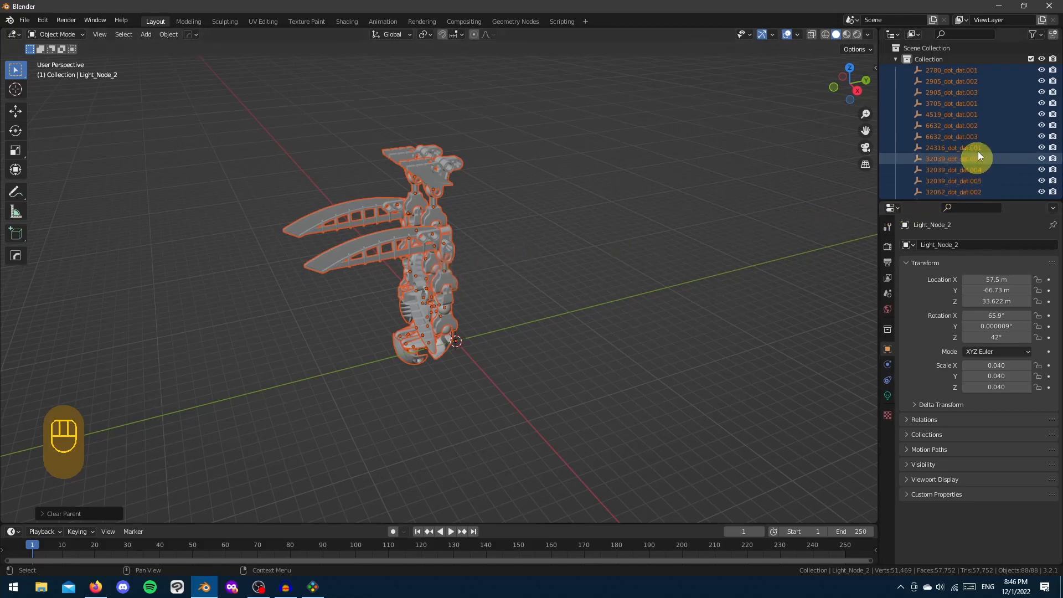
Delete all the leftover part empties, from 2780_dot_dat.001 through 90617_dot_dat.007 plus x345_dot_dat.002 and x345_dot_dat.003
{"action": "left_click", "coordinate": [971, 72]}
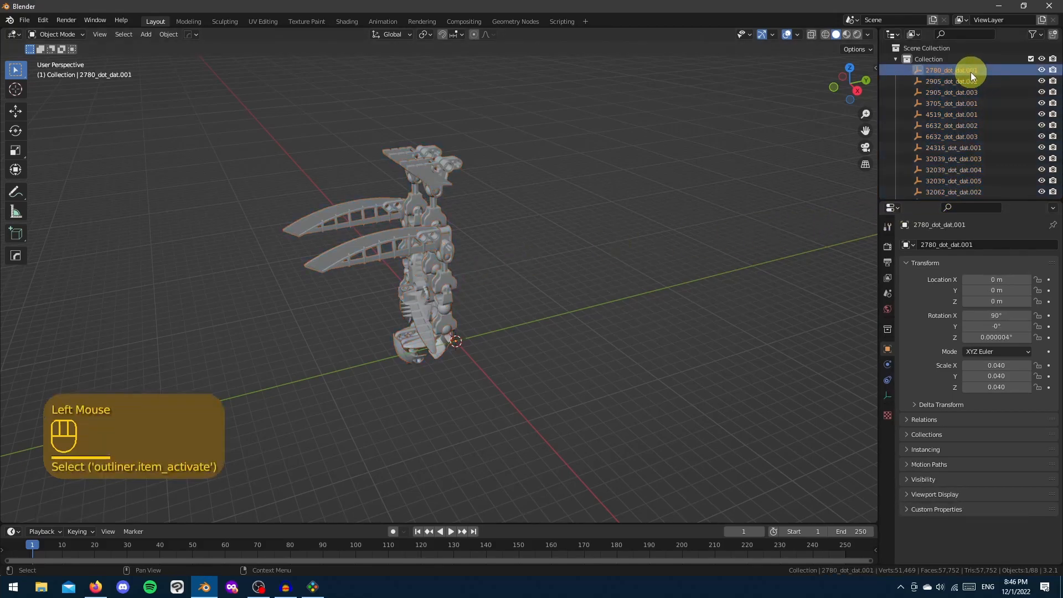
{"action": "scroll", "coordinate": [969, 72], "scroll_direction": "down", "scroll_amount": 8}
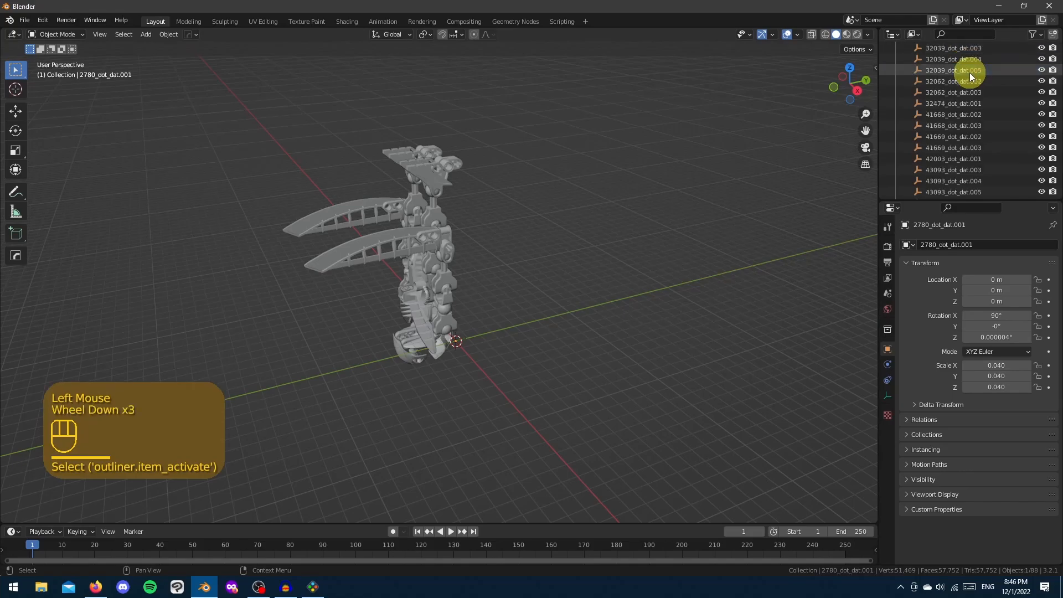
{"action": "scroll", "coordinate": [969, 104], "scroll_direction": "down", "scroll_amount": 1}
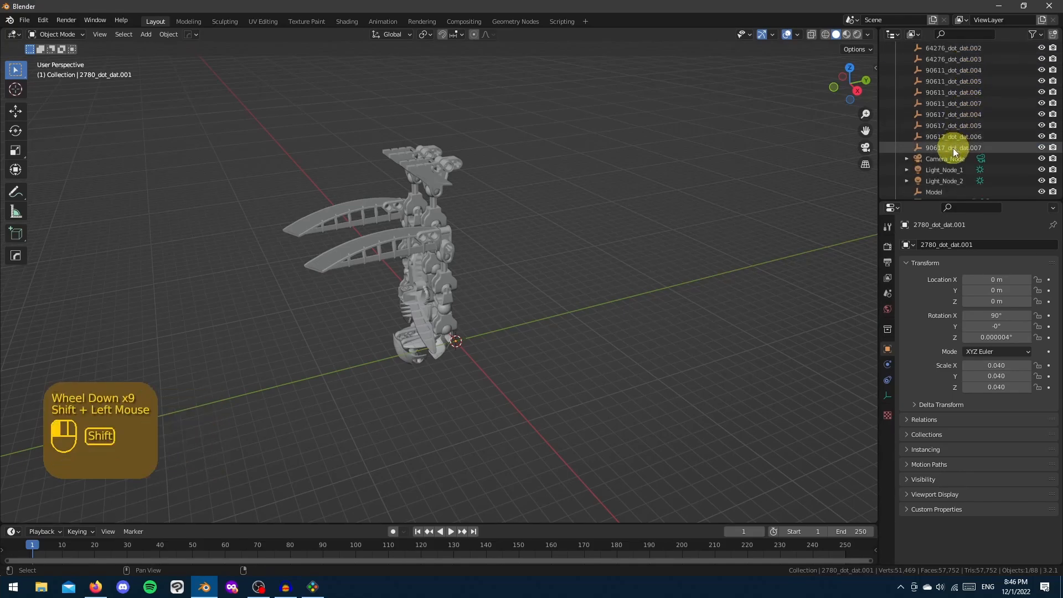
{"action": "left_click", "coordinate": [952, 148], "text": "shift"}
{"action": "scroll", "coordinate": [952, 148], "scroll_direction": "down", "scroll_amount": 3}
{"action": "scroll", "coordinate": [953, 148], "scroll_direction": "down", "scroll_amount": 9}
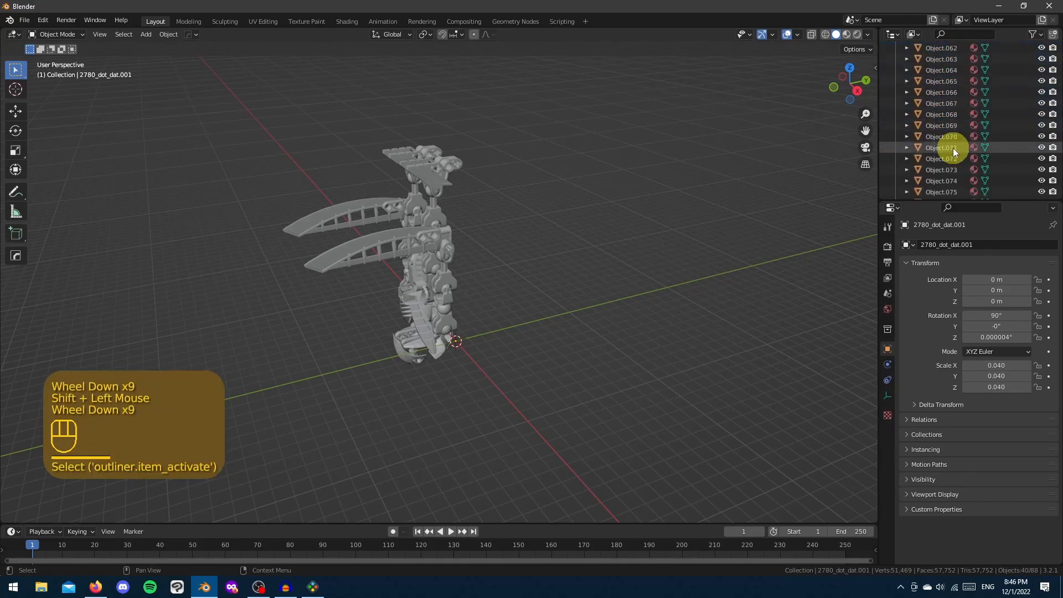
{"action": "left_click", "coordinate": [958, 177], "text": "ctrl"}
{"action": "left_click", "coordinate": [959, 188], "text": "ctrl"}
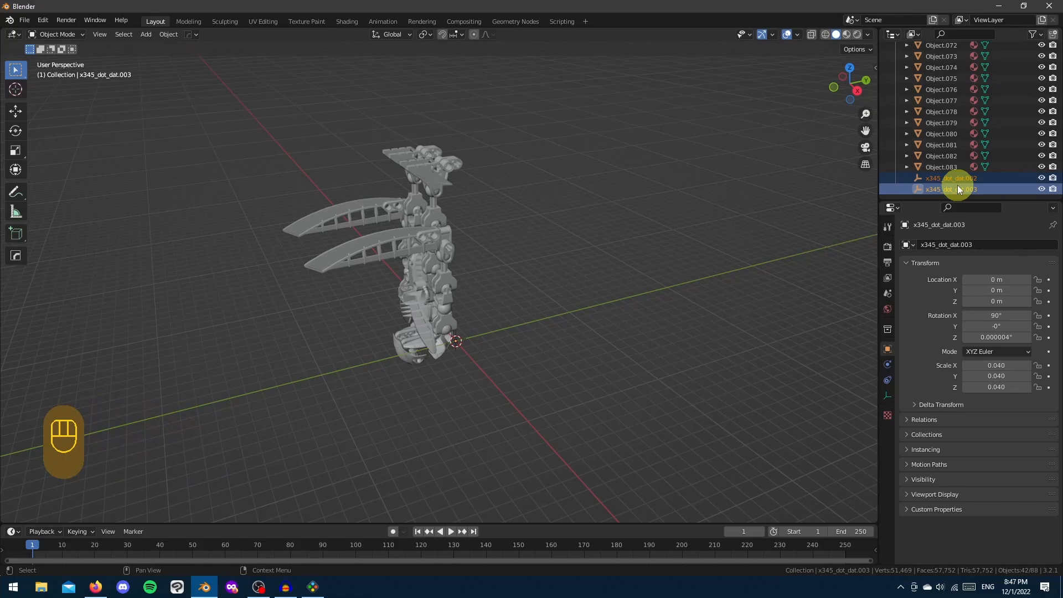
{"action": "key", "text": "Delete"}
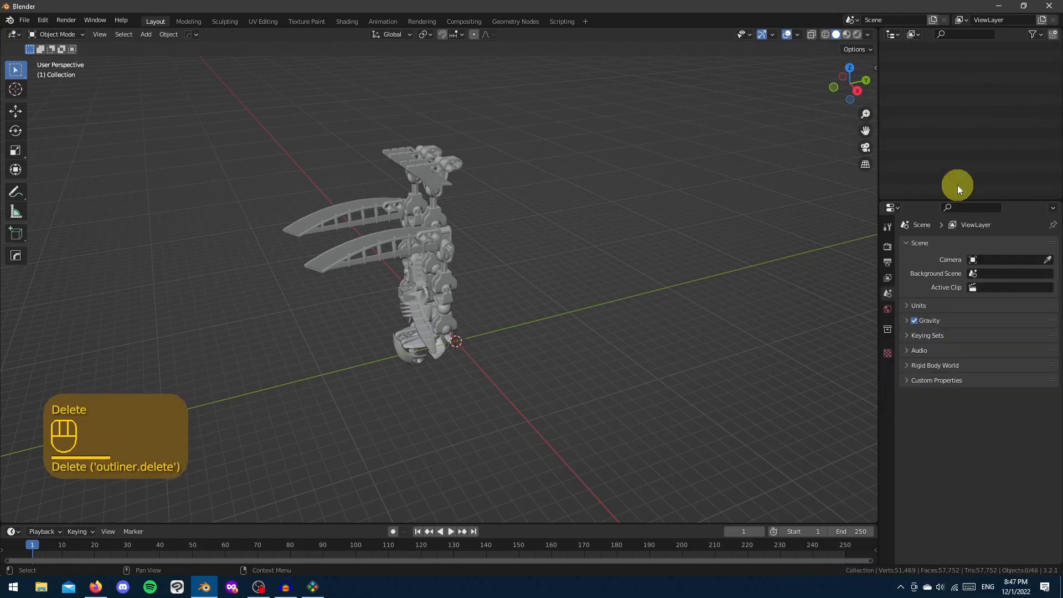
Snap the 3D cursor to the hip piece between the two legs
{"action": "scroll", "coordinate": [941, 189], "scroll_direction": "up", "scroll_amount": 6}
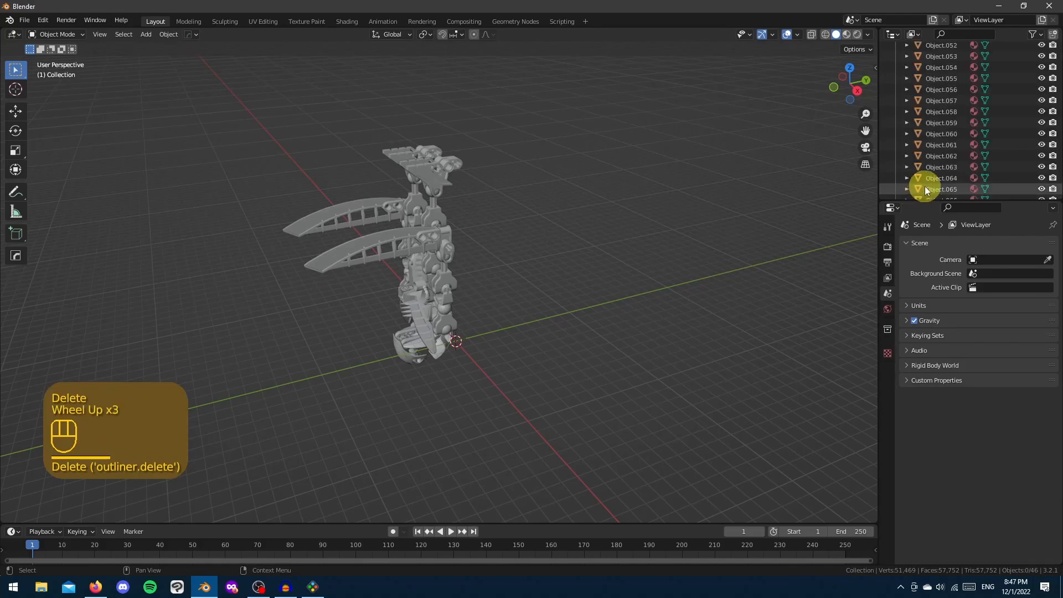
{"action": "middle_click_drag", "start_coordinate": [505, 238], "coordinate": [464, 271]}
{"action": "right_click", "coordinate": [441, 265]}
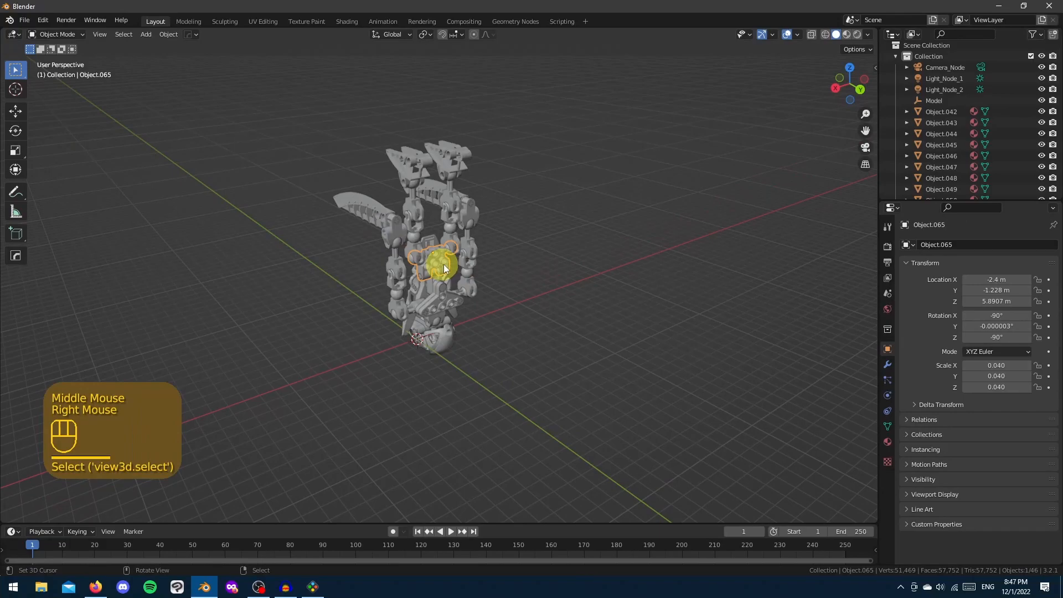
{"action": "scroll", "coordinate": [524, 293], "scroll_direction": "up", "scroll_amount": 2}
{"action": "mouse_move", "coordinate": [510, 277]}
{"action": "middle_mouse_down", "text": "shift"}
{"action": "mouse_move", "coordinate": [507, 315]}
{"action": "mouse_move", "coordinate": [509, 279]}
{"action": "middle_mouse_up", "text": "shift"}
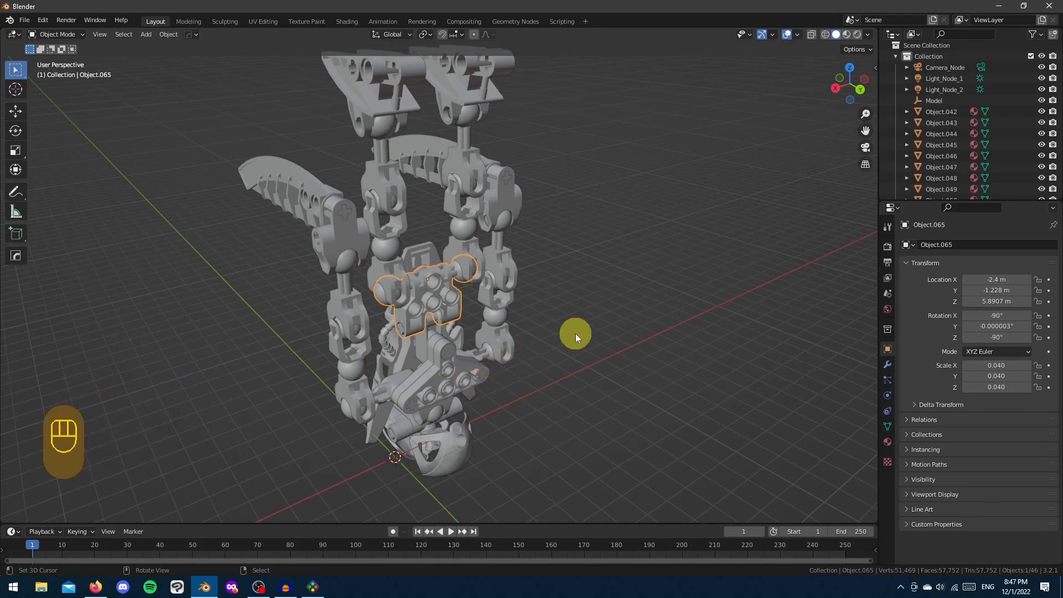
{"action": "key", "text": "shift+s"}
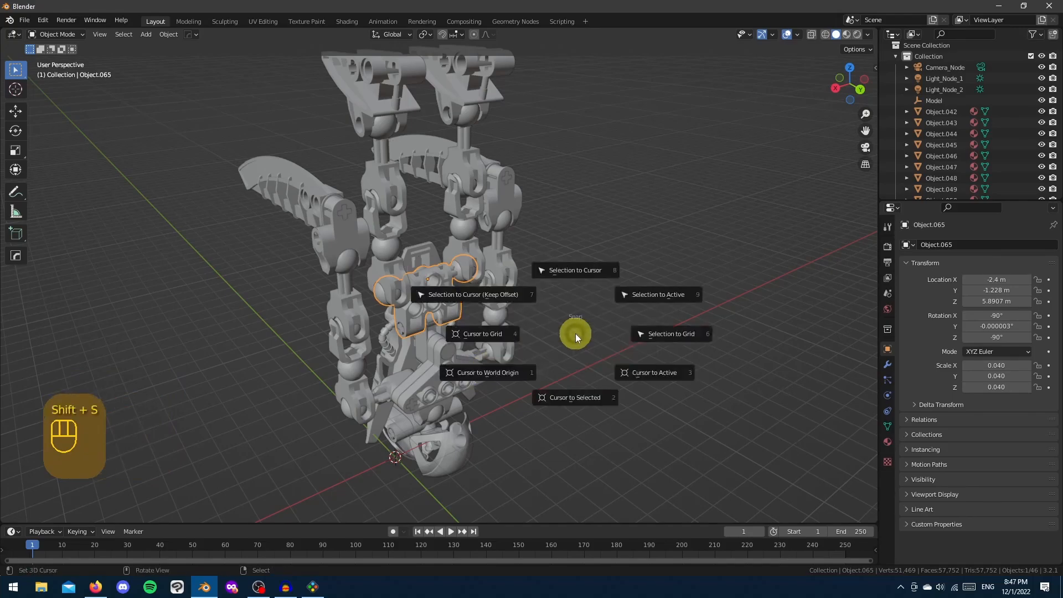
{"action": "left_click", "coordinate": [576, 400]}
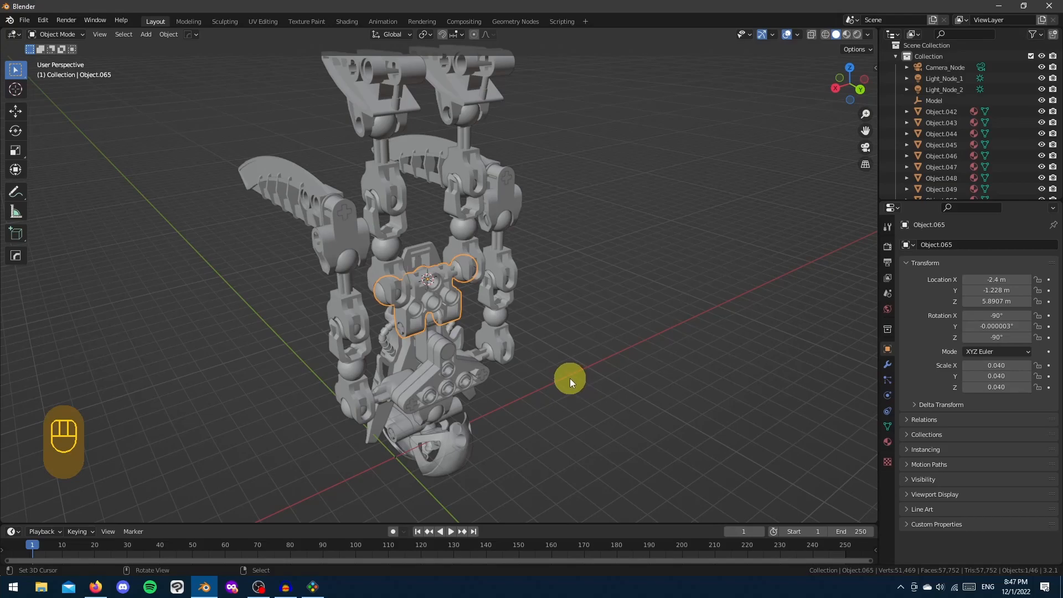
Add a cube empty at the 3D cursor and scale it up to about 8.856 so it encloses the whole figure
{"action": "key", "text": "shift+a"}
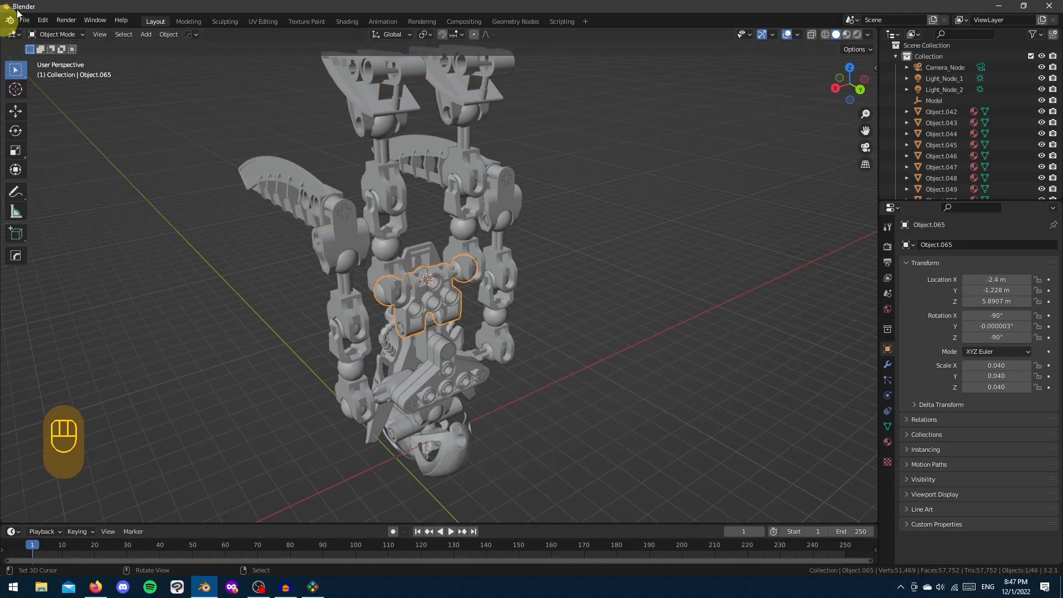
{"action": "left_click", "coordinate": [148, 36]}
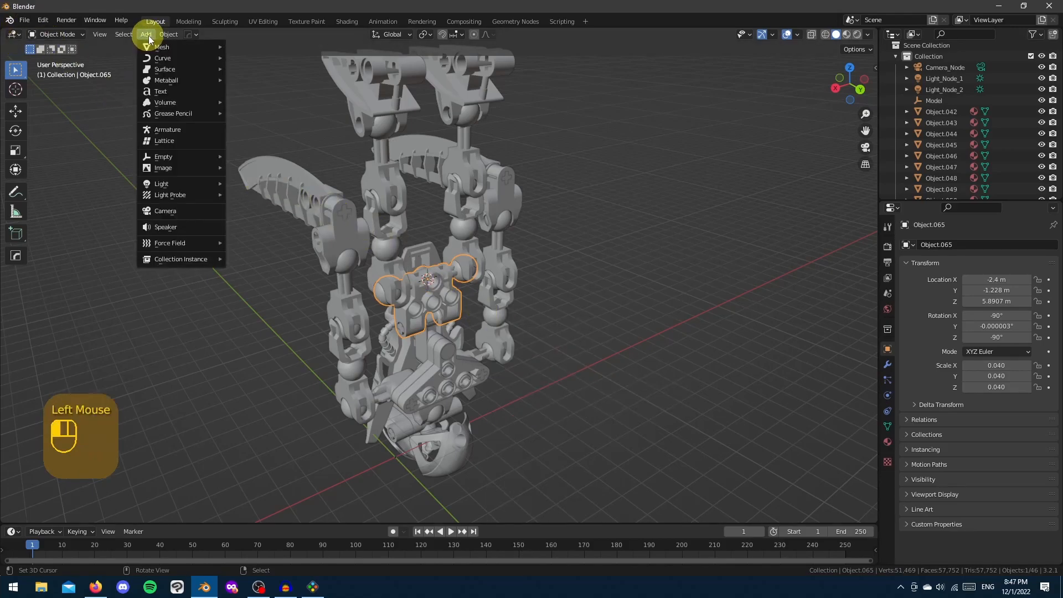
{"action": "mouse_move", "coordinate": [174, 159]}
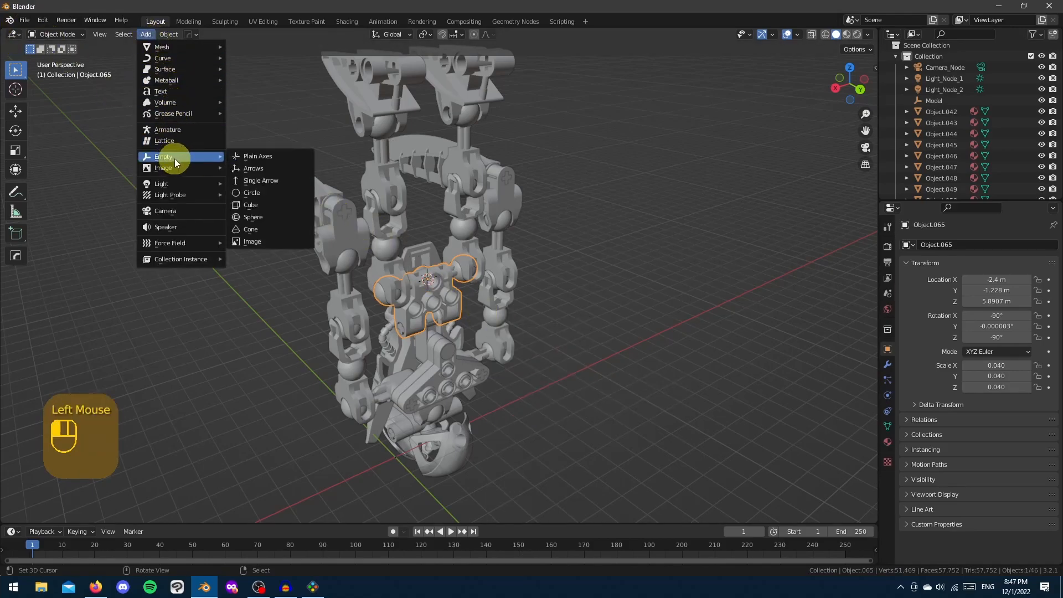
{"action": "left_click", "coordinate": [251, 204]}
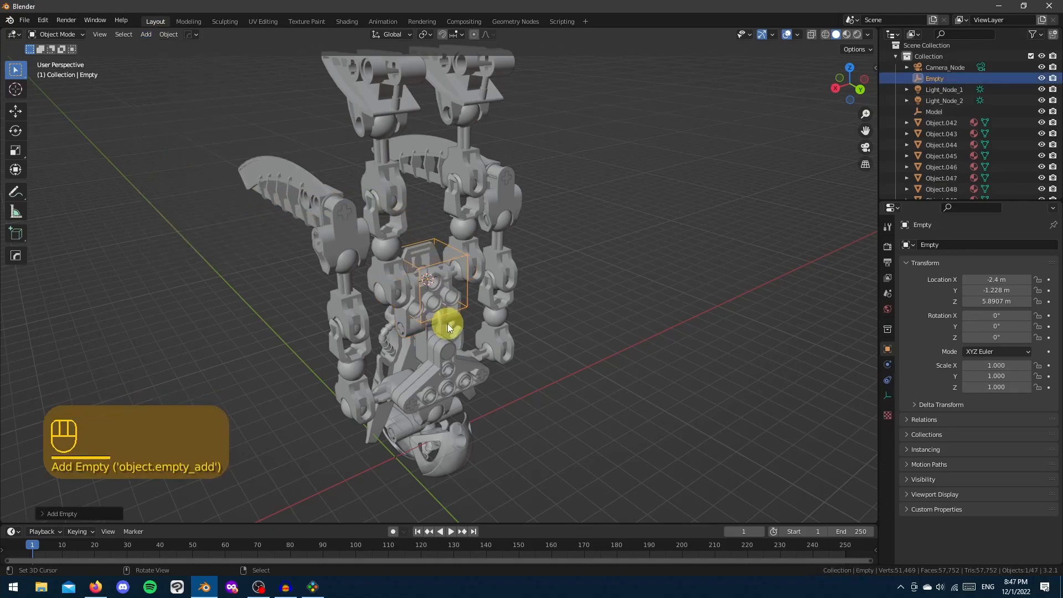
{"action": "scroll", "coordinate": [448, 327], "scroll_direction": "down", "scroll_amount": 2}
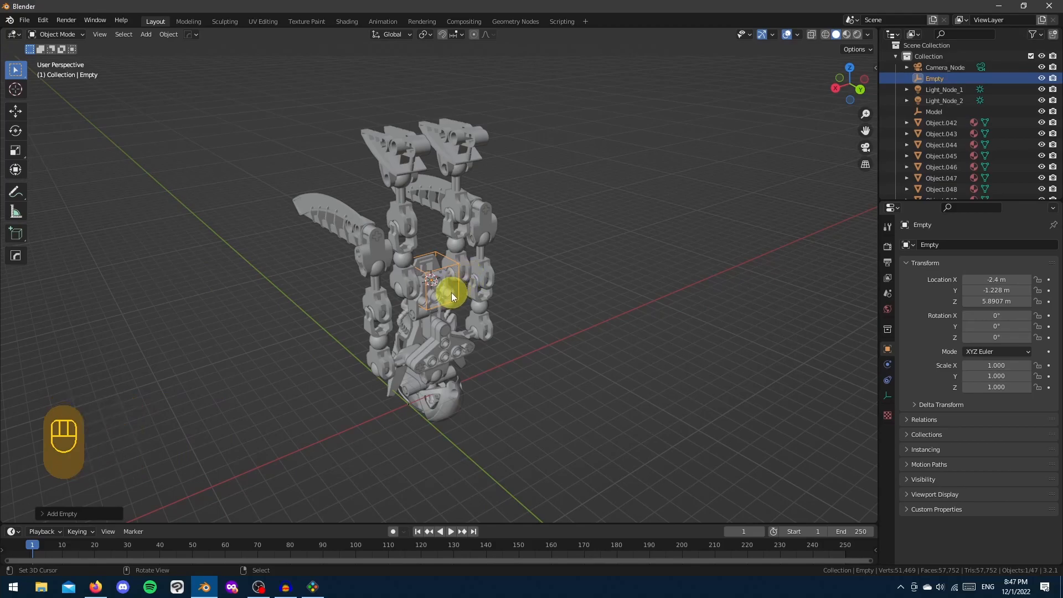
{"action": "key", "text": "s"}
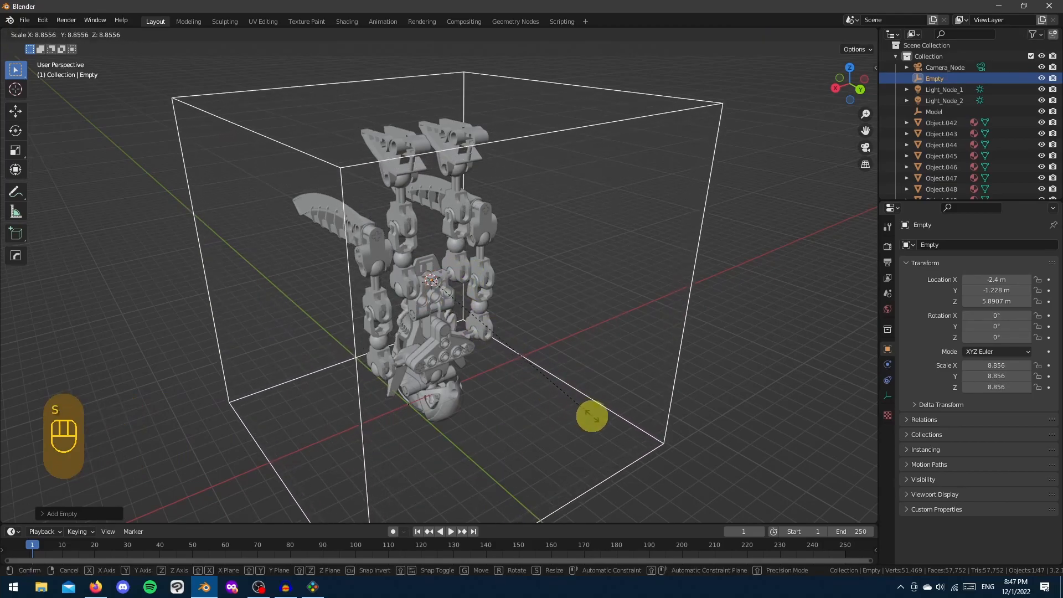
{"action": "left_click", "coordinate": [593, 416]}
Parent all objects in the scene to the cube empty with the Object option and clear the empty's location to the world origin
{"action": "scroll", "coordinate": [581, 388], "scroll_direction": "down", "scroll_amount": 2}
{"action": "middle_click_drag", "start_coordinate": [564, 347], "coordinate": [511, 343]}
{"action": "key", "text": "a"}
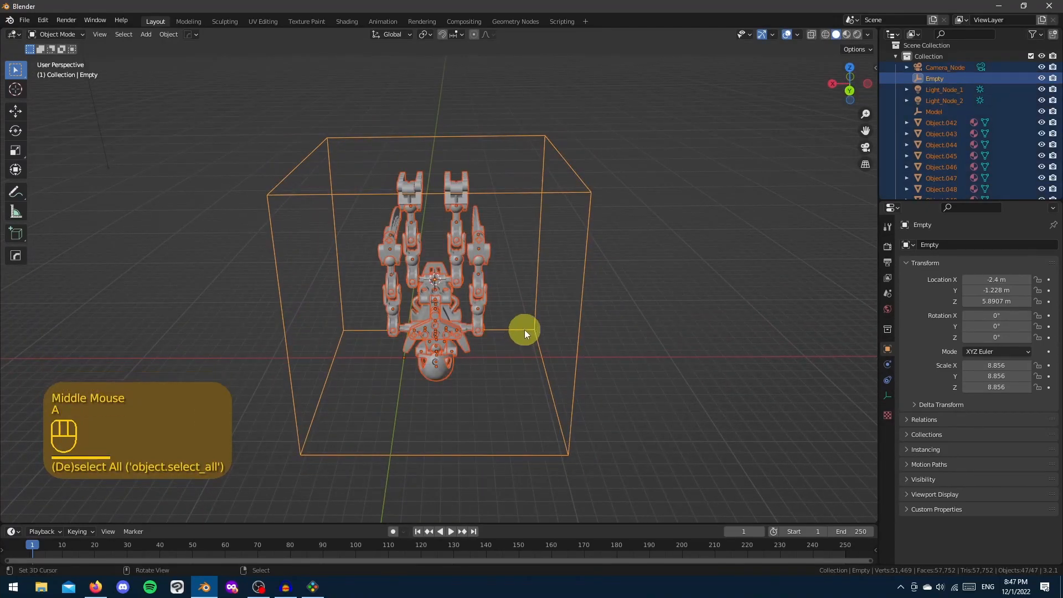
{"action": "right_click", "coordinate": [477, 323], "text": "shift"}
{"action": "right_click", "coordinate": [514, 327], "text": "shift"}
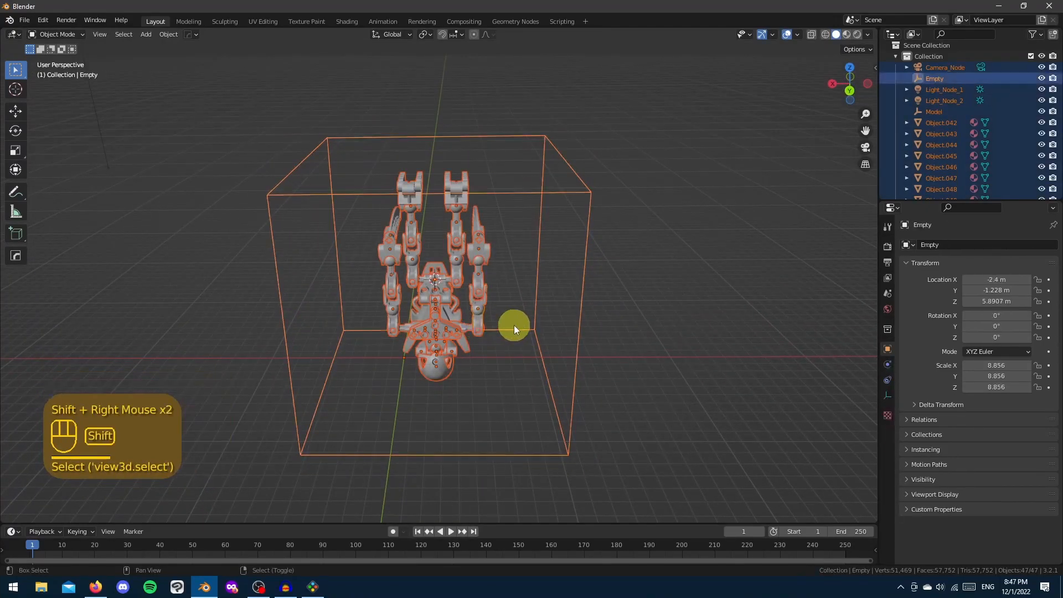
{"action": "scroll", "coordinate": [514, 325], "scroll_direction": "down", "scroll_amount": 2}
{"action": "middle_click_drag", "start_coordinate": [514, 325], "coordinate": [573, 329]}
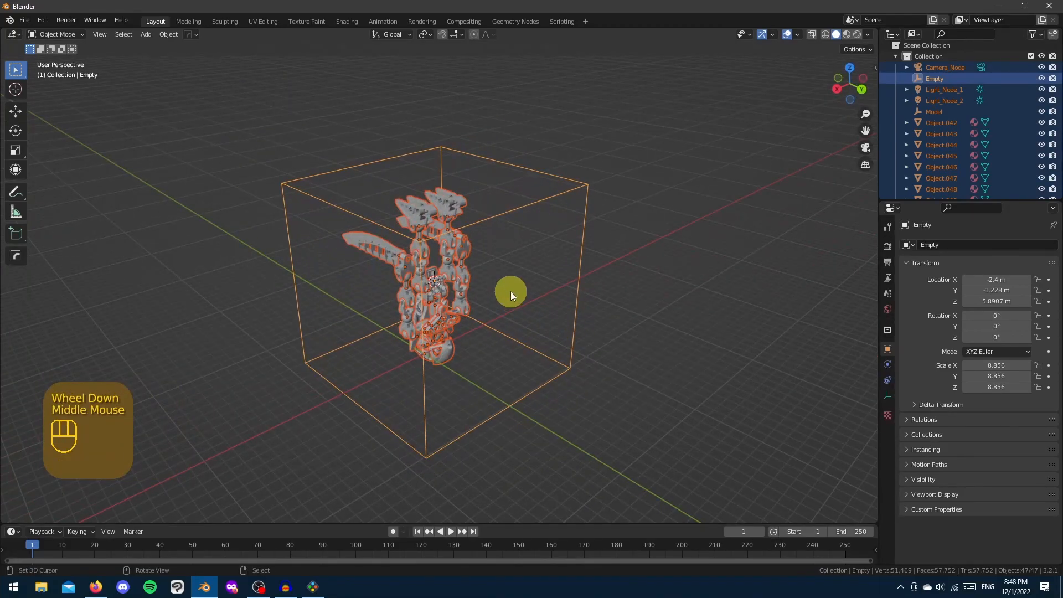
{"action": "right_click", "coordinate": [461, 296], "text": "shift"}
{"action": "right_click", "coordinate": [460, 297], "text": "shift"}
{"action": "right_click", "coordinate": [461, 296], "text": "shift"}
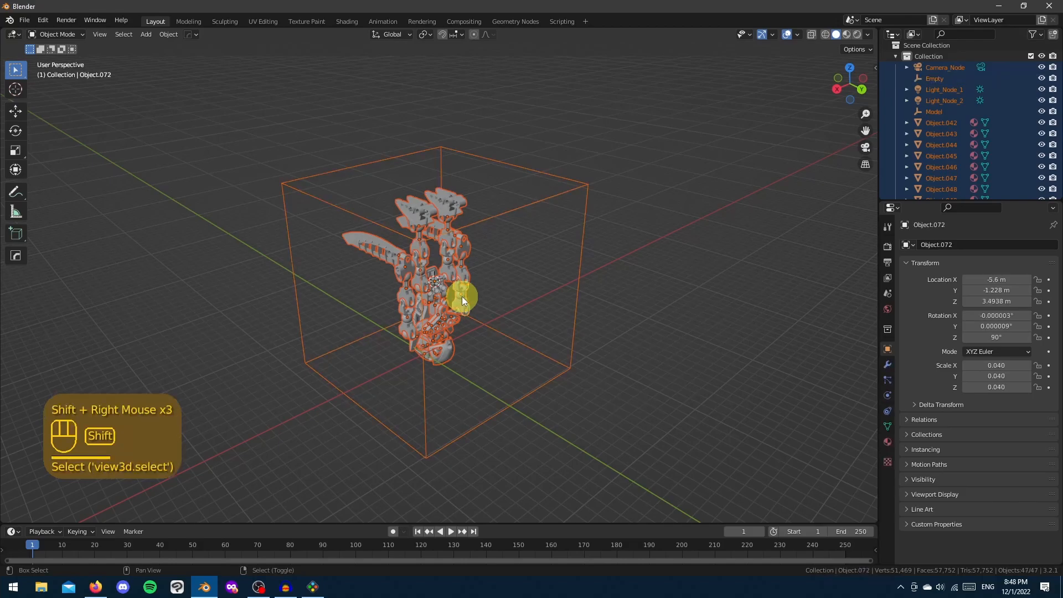
{"action": "right_click", "coordinate": [576, 314], "text": "shift"}
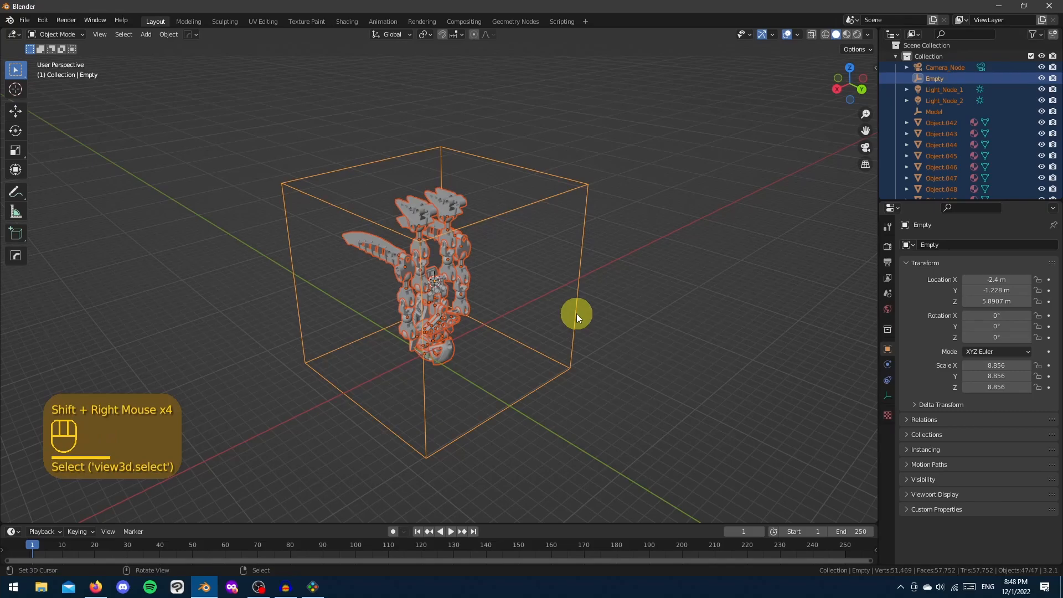
{"action": "key", "text": "ctrl+p"}
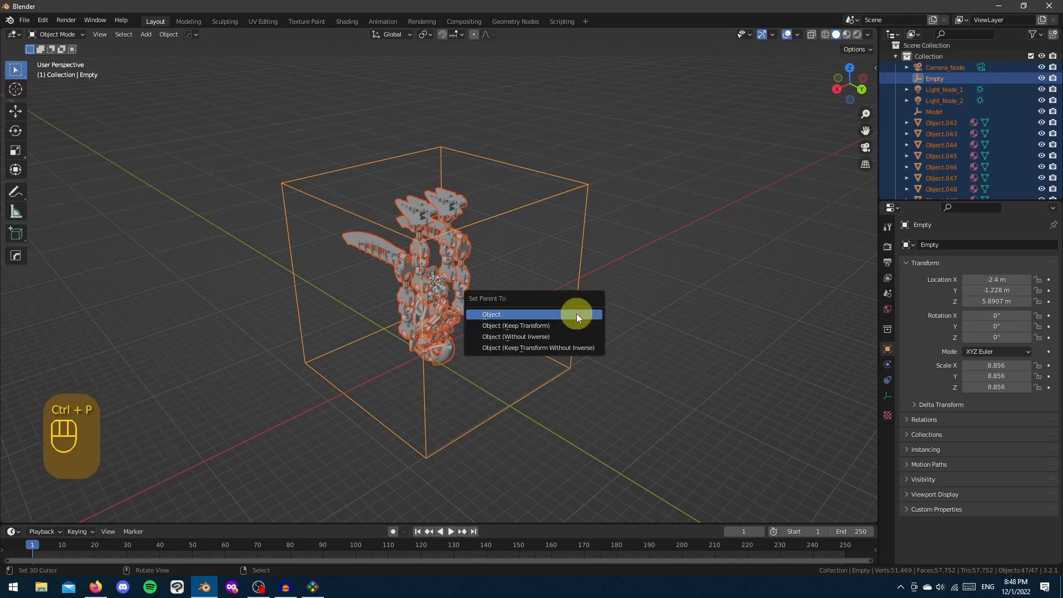
{"action": "left_click", "coordinate": [577, 314]}
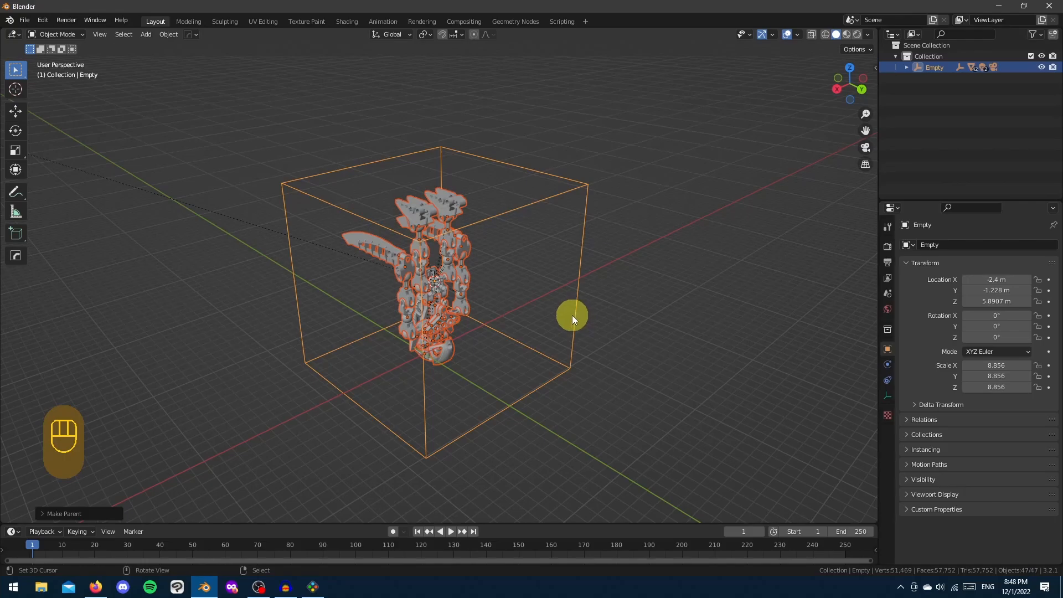
{"action": "right_click", "coordinate": [575, 314]}
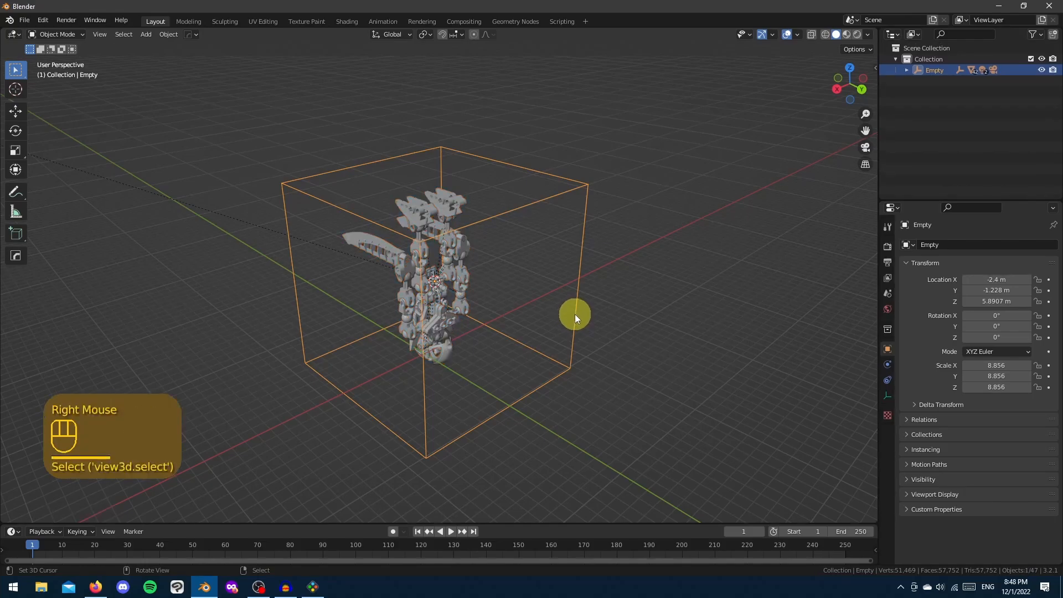
{"action": "key", "text": "alt+g"}
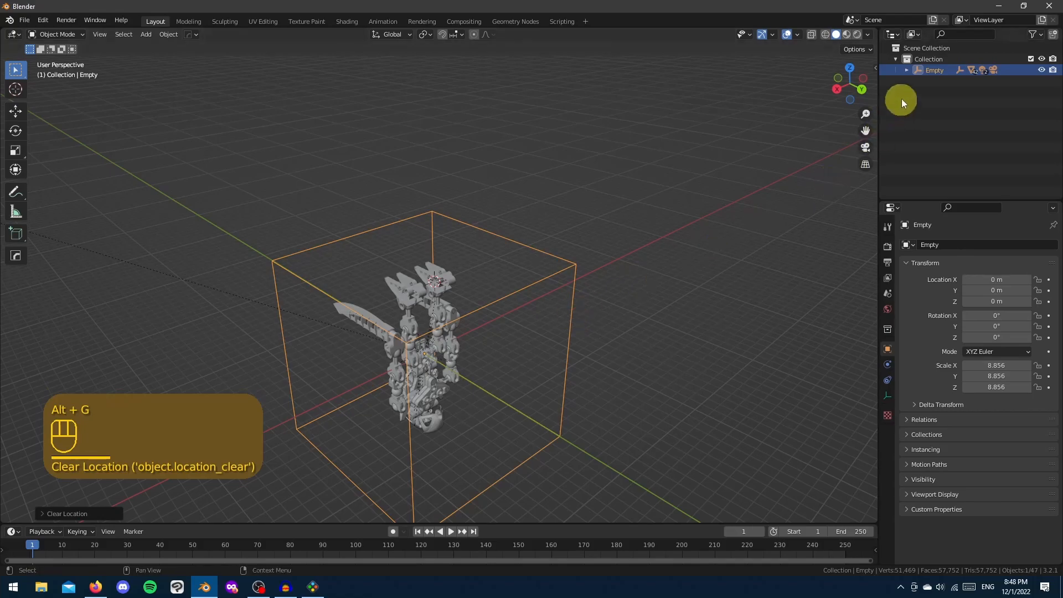
Delete Camera_Node, Light_Node_1, Light_Node_2 and the Model empty from under the cube empty
{"action": "left_click", "coordinate": [907, 69]}
{"action": "left_click", "coordinate": [954, 83]}
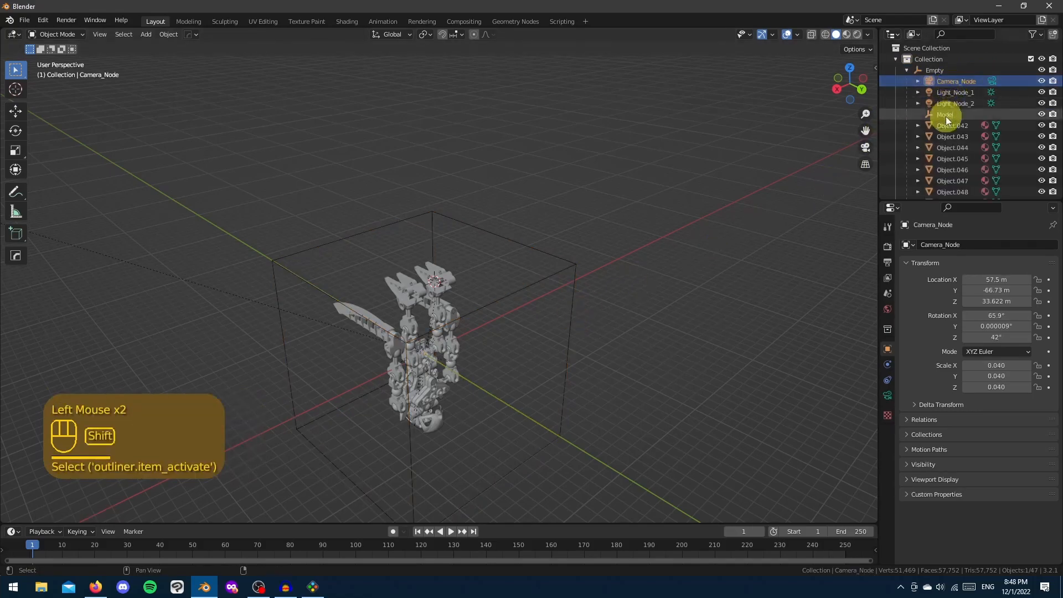
{"action": "left_click", "coordinate": [946, 115], "text": "shift"}
{"action": "key", "text": "Delete"}
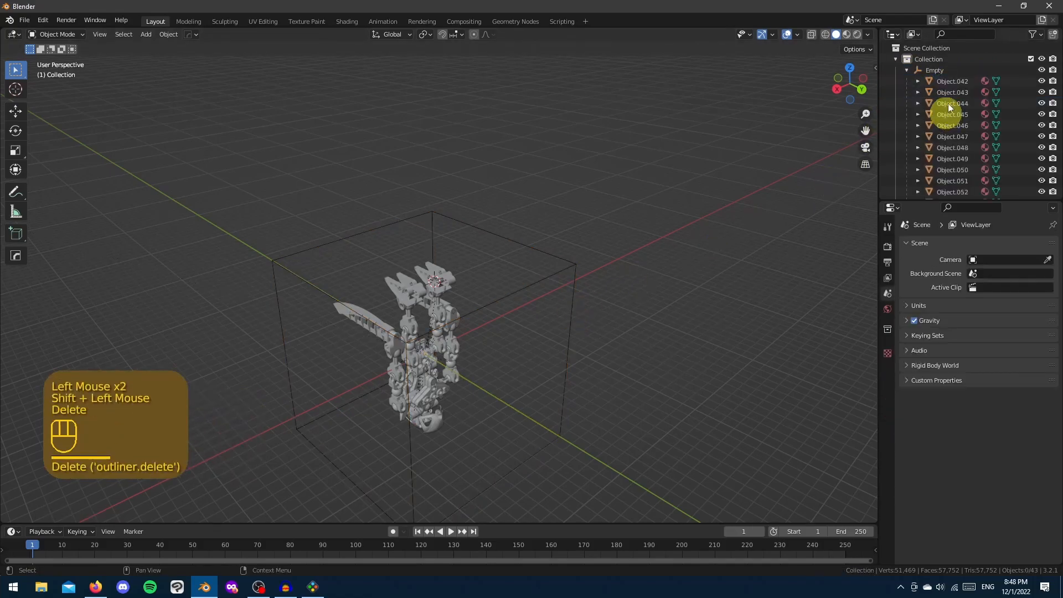
Rotate the cube empty with its parented figure 180° about the global Y axis so the figure stands upright
{"action": "left_click", "coordinate": [946, 71]}
{"action": "middle_click_drag", "start_coordinate": [554, 279], "coordinate": [565, 210], "text": "shift"}
{"action": "key", "text": "r"}
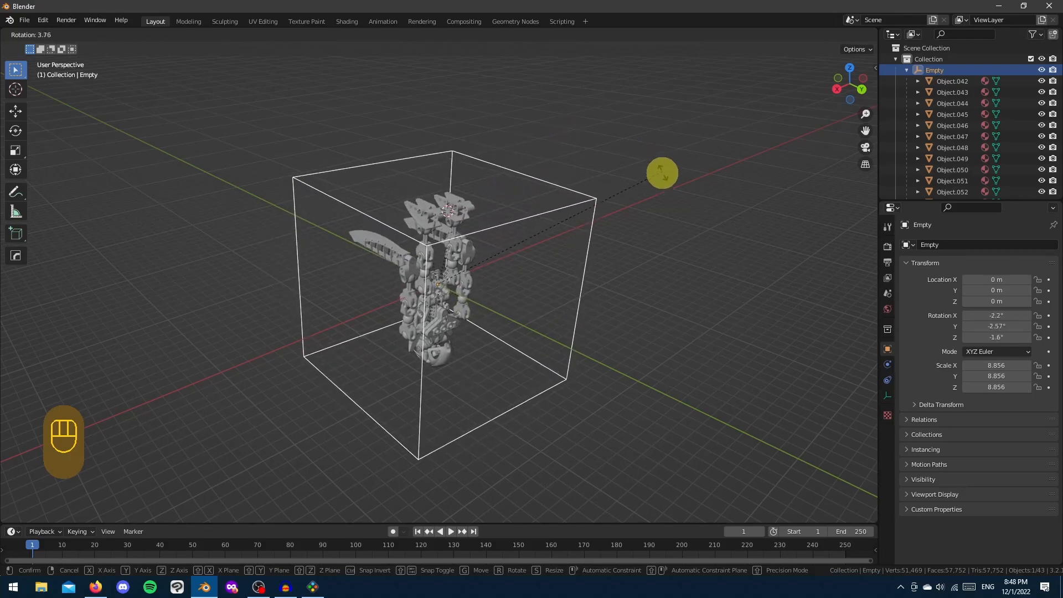
{"action": "key", "text": "y"}
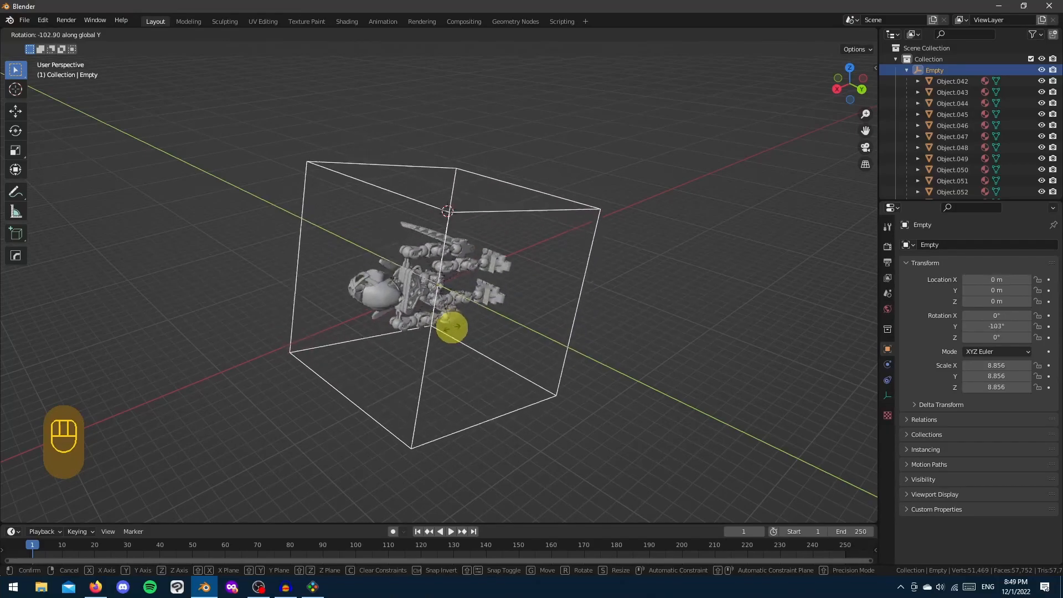
{"action": "type", "text": "180"}
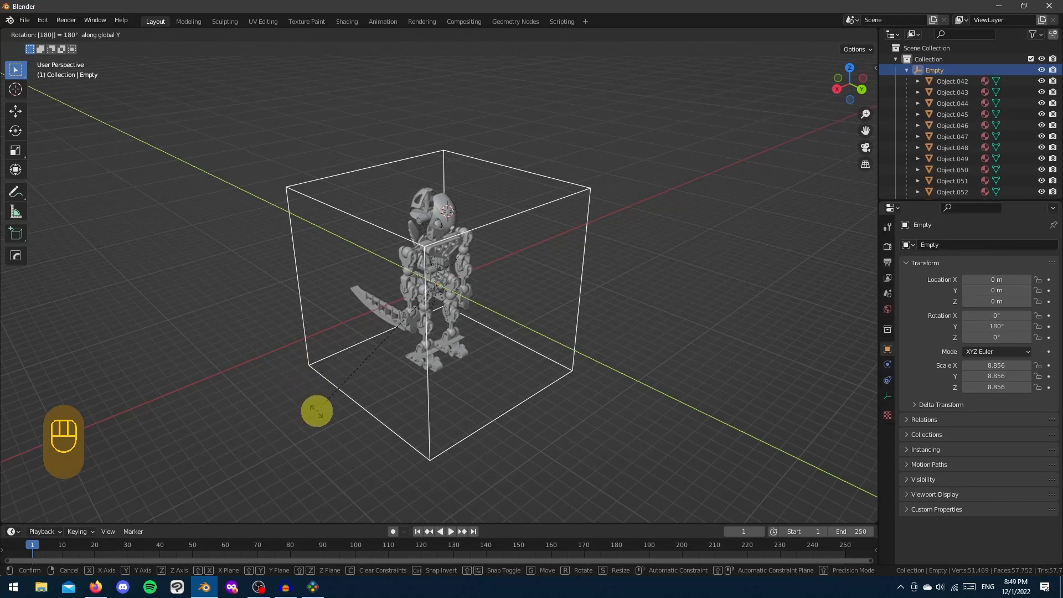
{"action": "key", "text": "Return"}
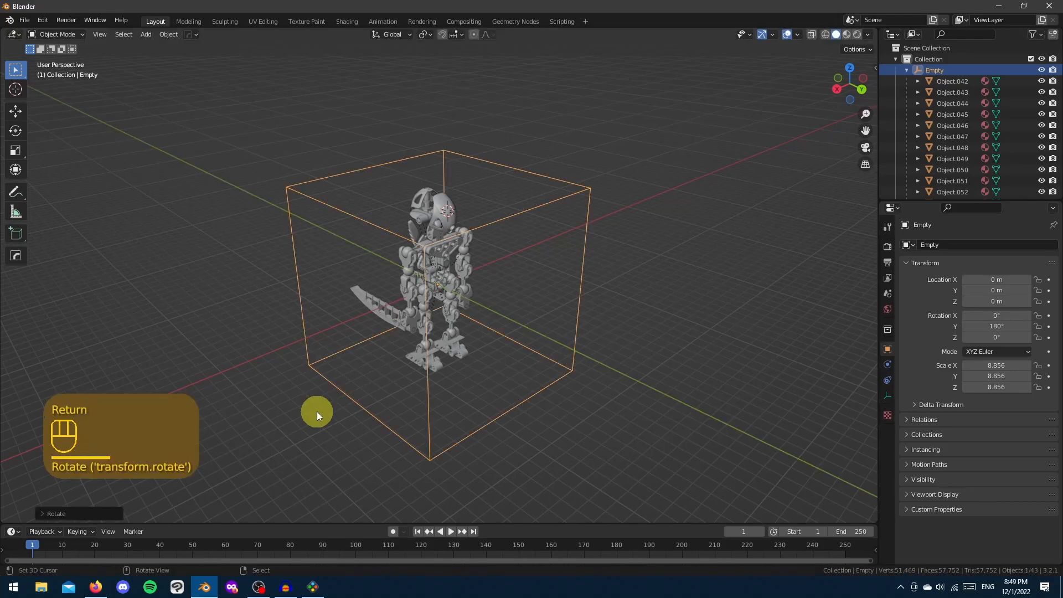
Clear the parent of all objects while keeping their transformation, and delete the cube empty
{"action": "scroll", "coordinate": [285, 388], "scroll_direction": "down", "scroll_amount": 2}
{"action": "middle_click_drag", "start_coordinate": [273, 383], "coordinate": [392, 387]}
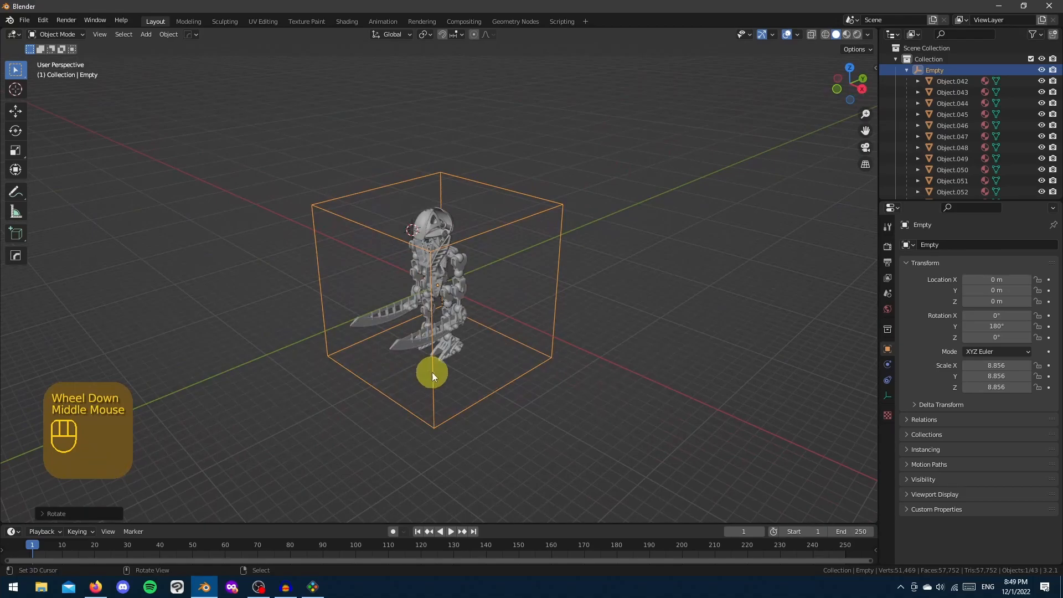
{"action": "key", "text": "a"}
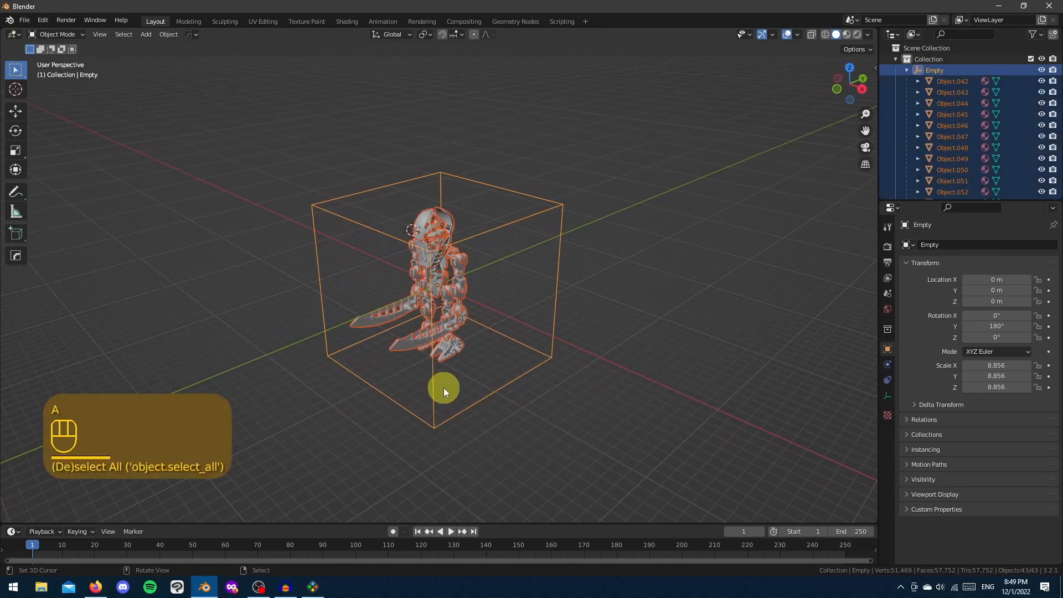
{"action": "key", "text": "alt+p"}
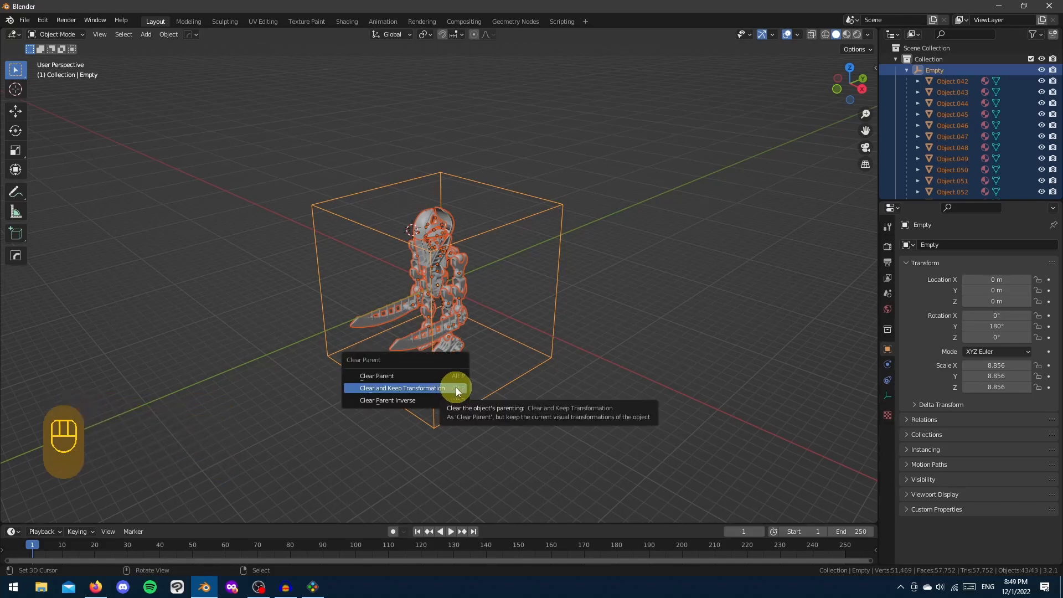
{"action": "left_click", "coordinate": [456, 387]}
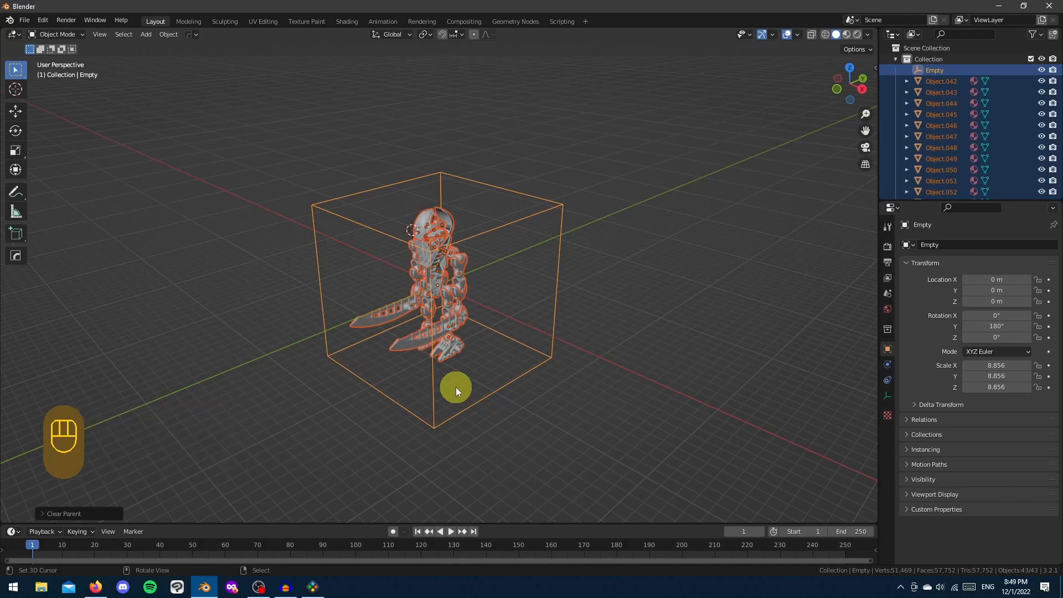
{"action": "right_click", "coordinate": [431, 409]}
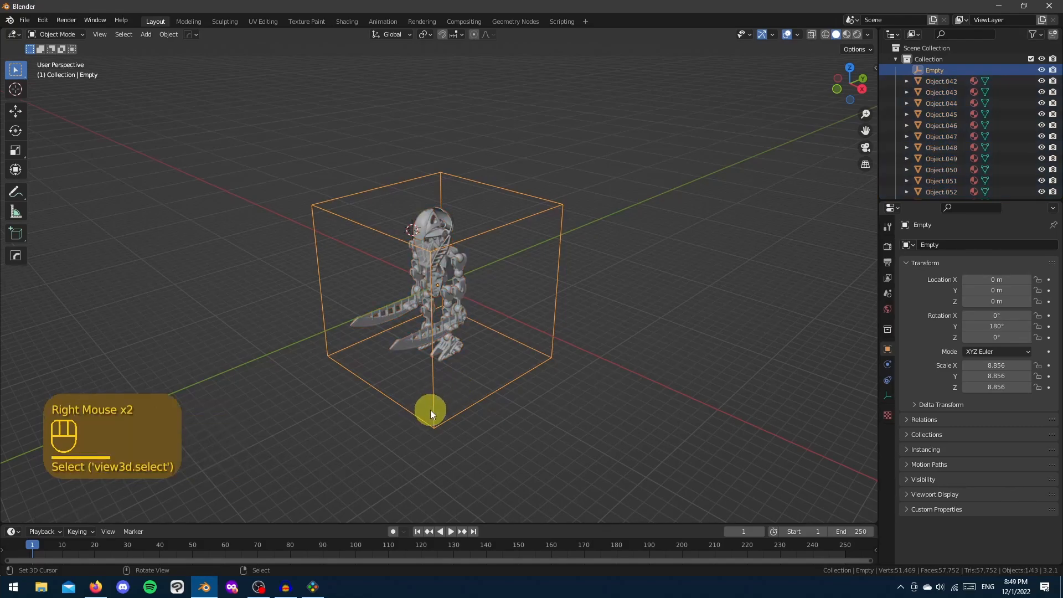
{"action": "key", "text": "Delete"}
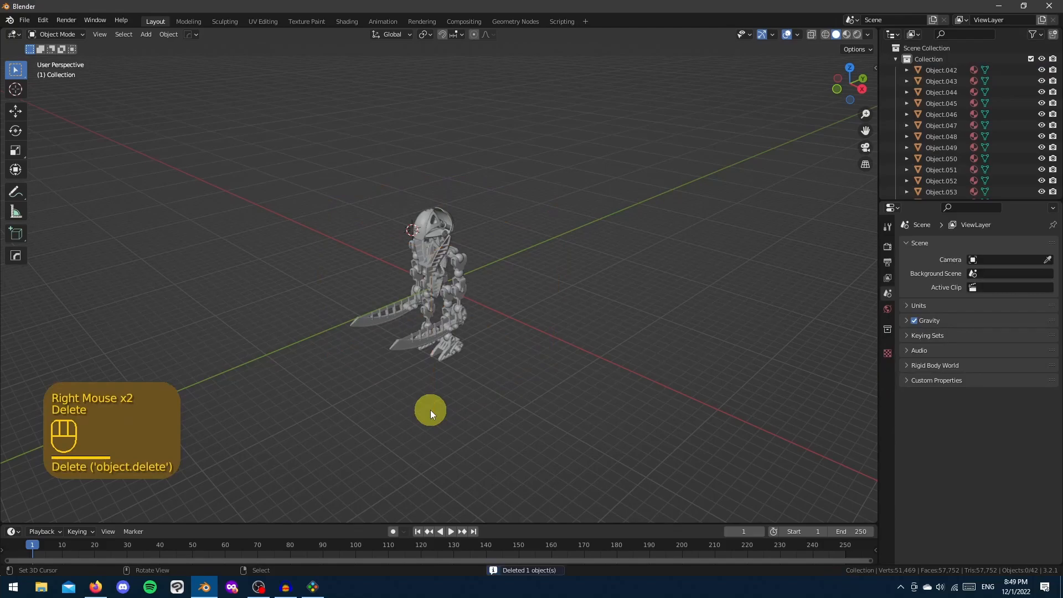
Reset the 3D cursor to the world origin and show the figure in front orthographic view
{"action": "scroll", "coordinate": [430, 410], "scroll_direction": "up", "scroll_amount": 2}
{"action": "middle_click_drag", "start_coordinate": [430, 410], "coordinate": [520, 385]}
{"action": "key", "text": "shift+c"}
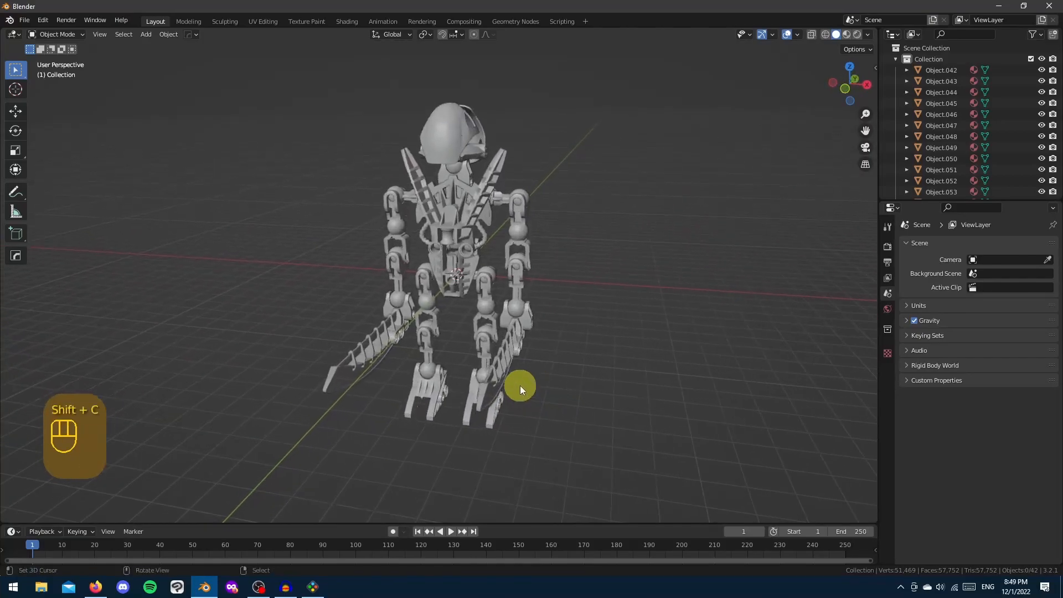
{"action": "key", "text": "KP_1"}
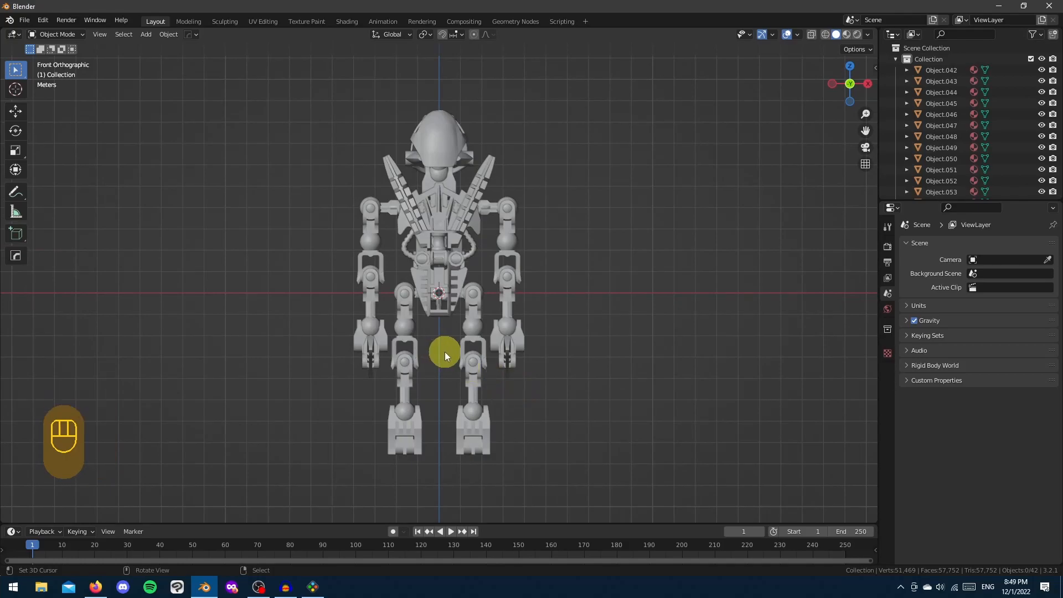
{"action": "scroll", "coordinate": [444, 352], "scroll_direction": "up", "scroll_amount": 4}
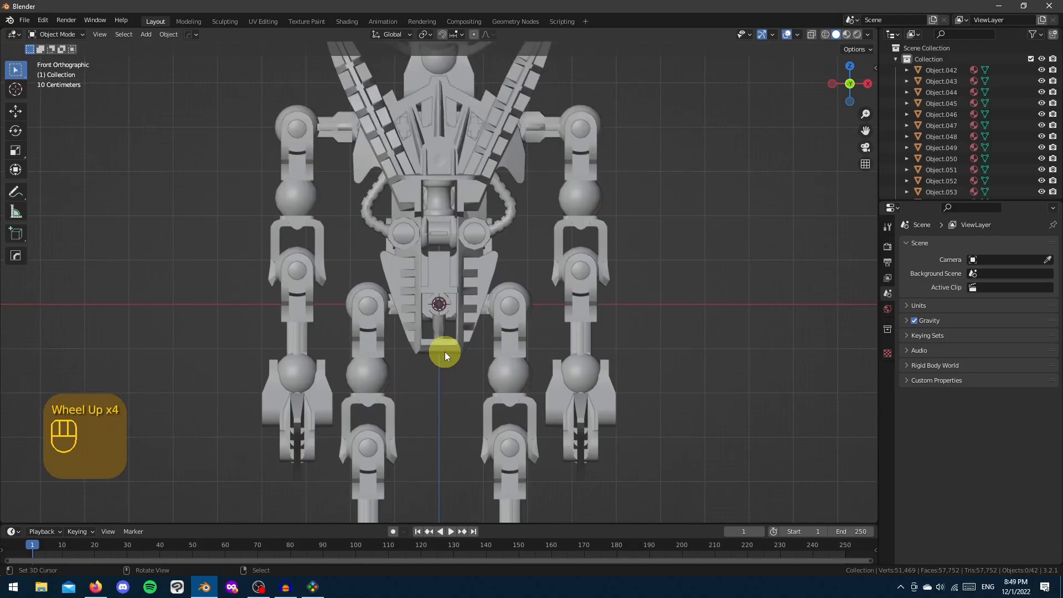
{"action": "scroll", "coordinate": [450, 363], "scroll_direction": "down", "scroll_amount": 3}
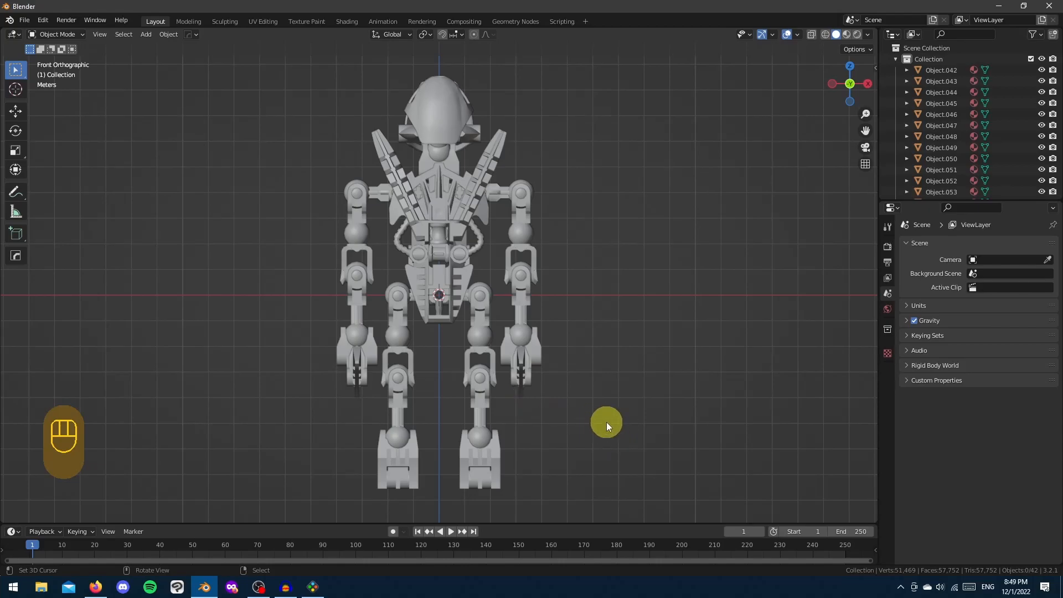
Move all the figure's parts up about 7.6 m along global Z so the feet reach the ground line
{"action": "key", "text": "a"}
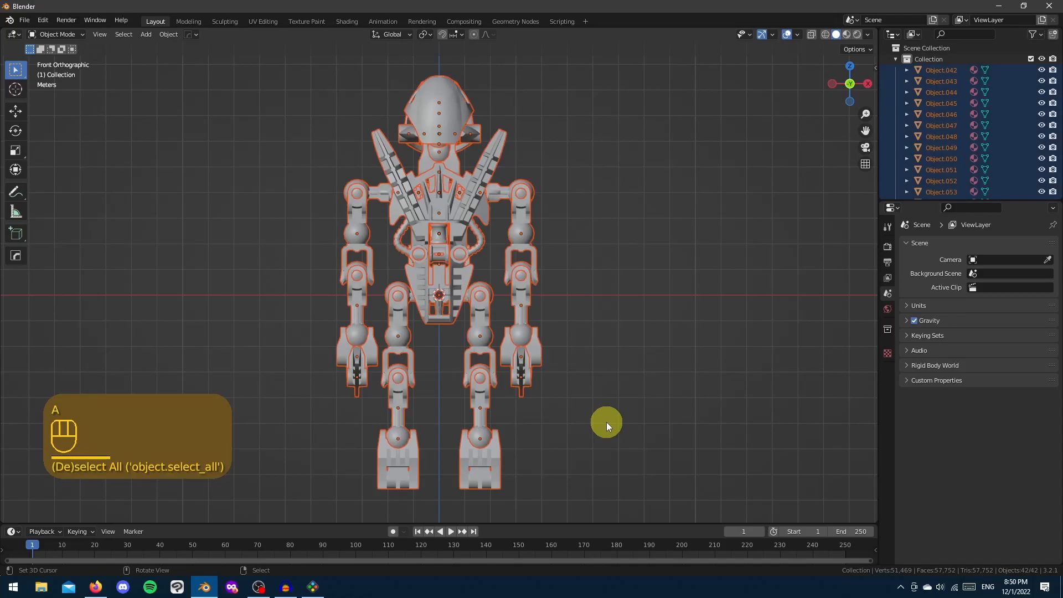
{"action": "scroll", "coordinate": [606, 422], "scroll_direction": "down", "scroll_amount": 1}
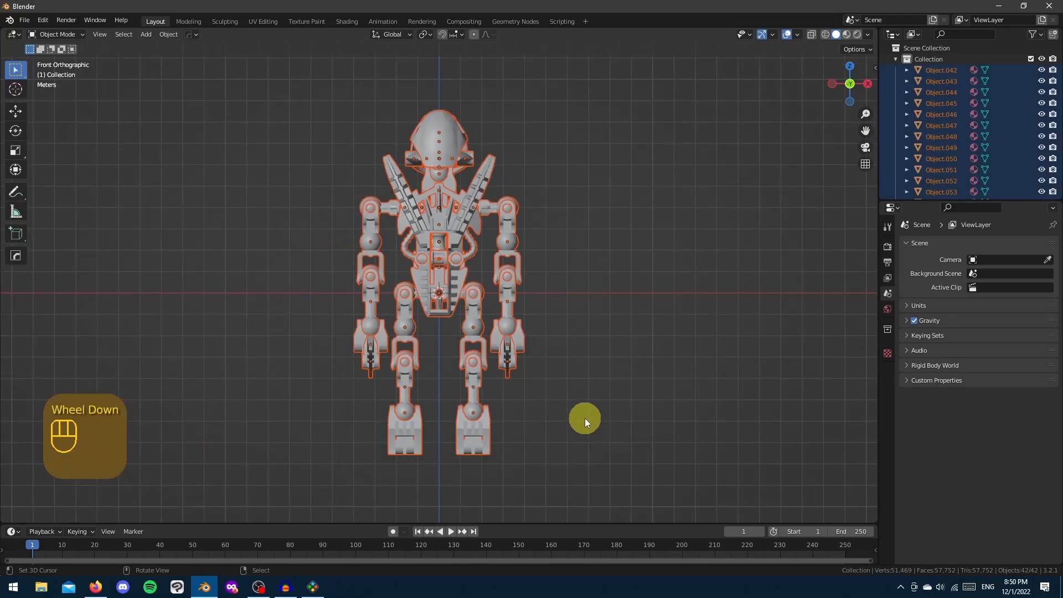
{"action": "key", "text": "g"}
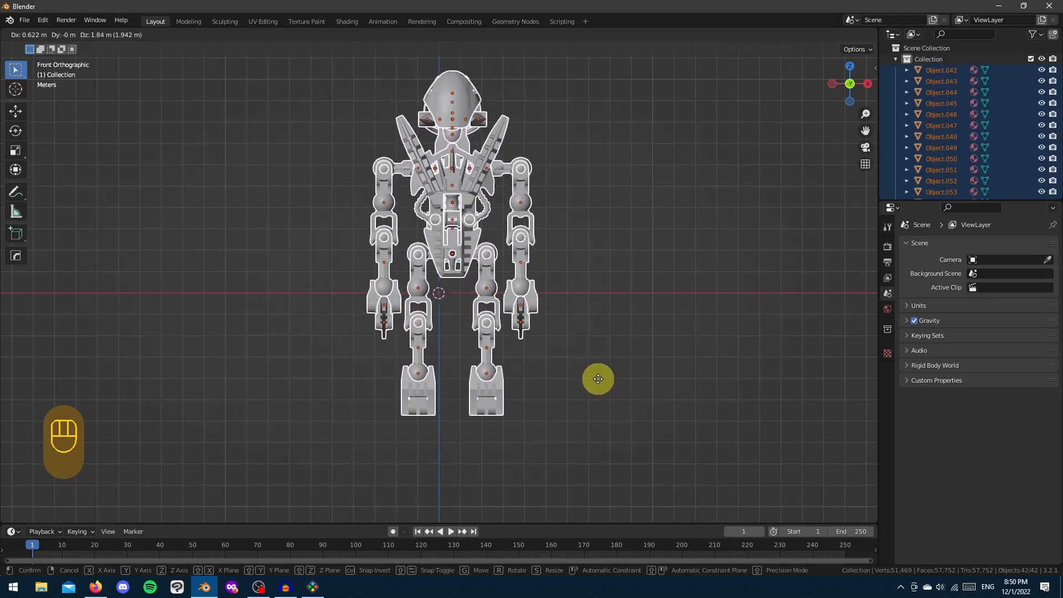
{"action": "key", "text": "z"}
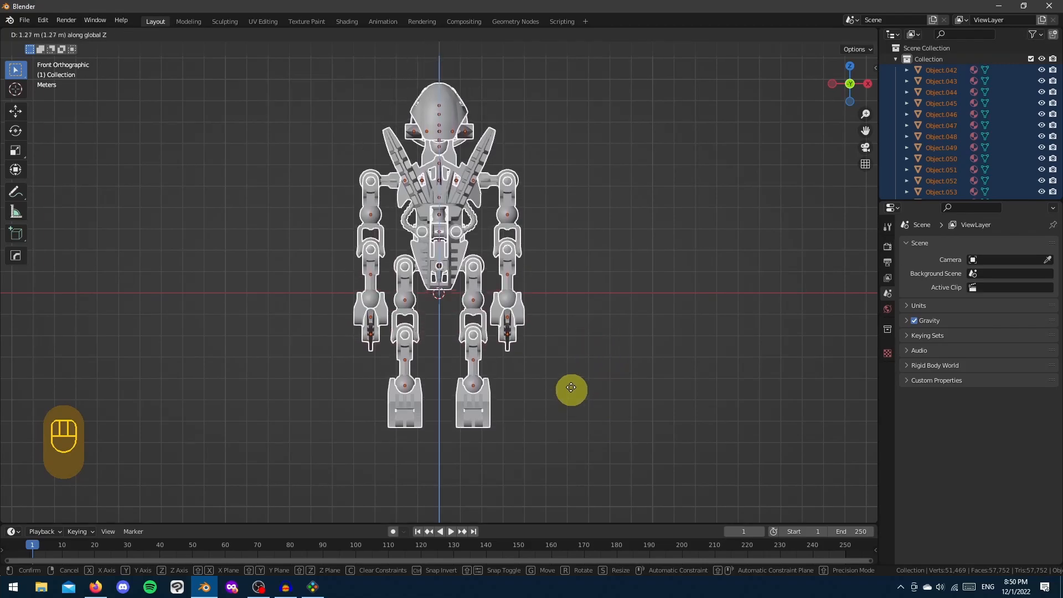
{"action": "scroll", "coordinate": [515, 323], "scroll_direction": "up", "scroll_amount": 2}
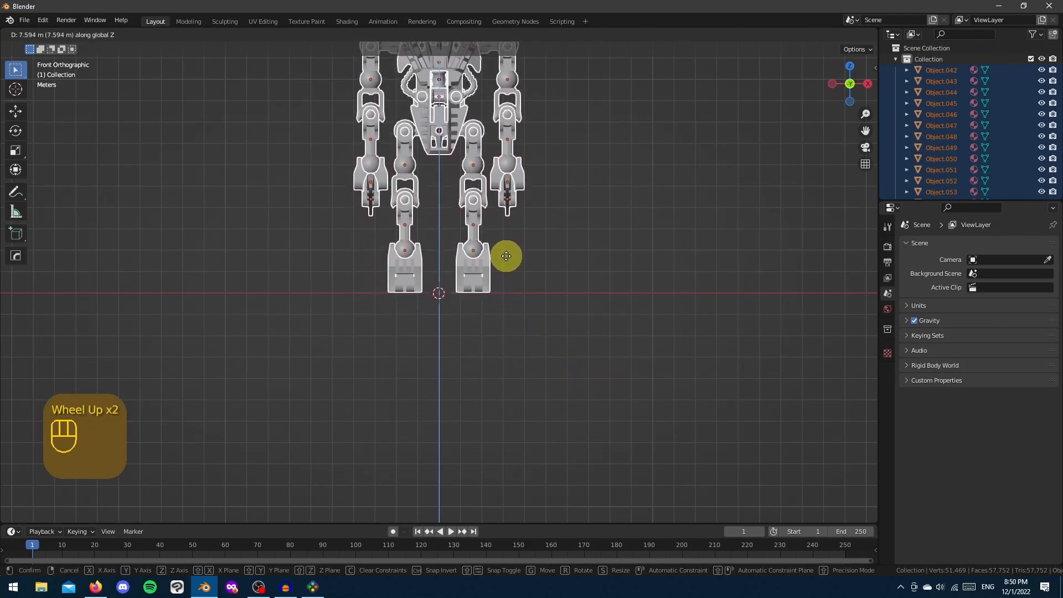
{"action": "left_click", "coordinate": [501, 257]}
Lower the whole figure about 0.038 m along global Z so the soles sit exactly on the ground line
{"action": "scroll", "coordinate": [477, 316], "scroll_direction": "up", "scroll_amount": 5}
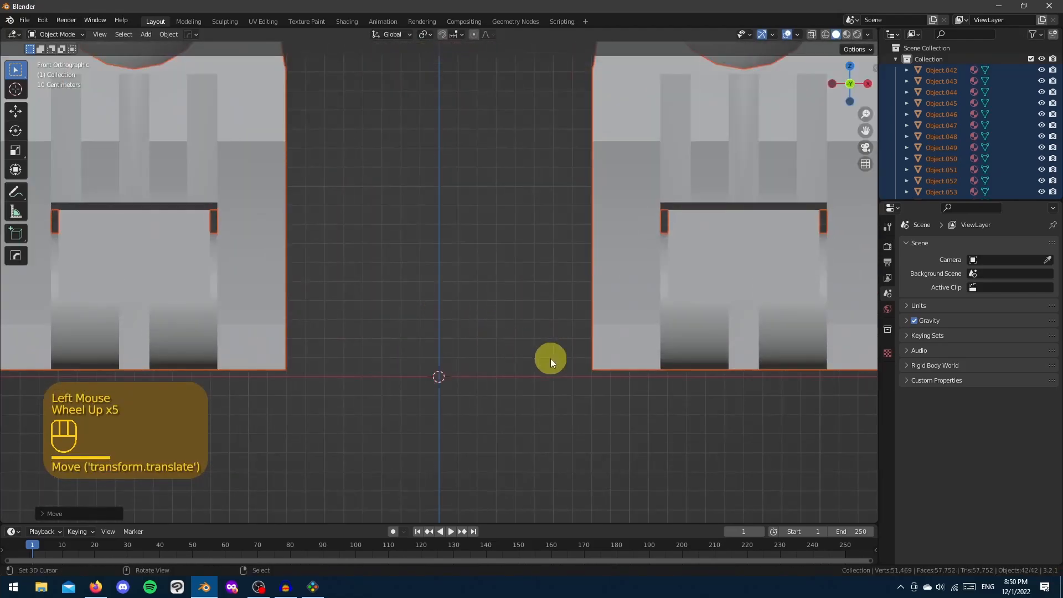
{"action": "key", "text": "g"}
{"action": "key", "text": "z"}
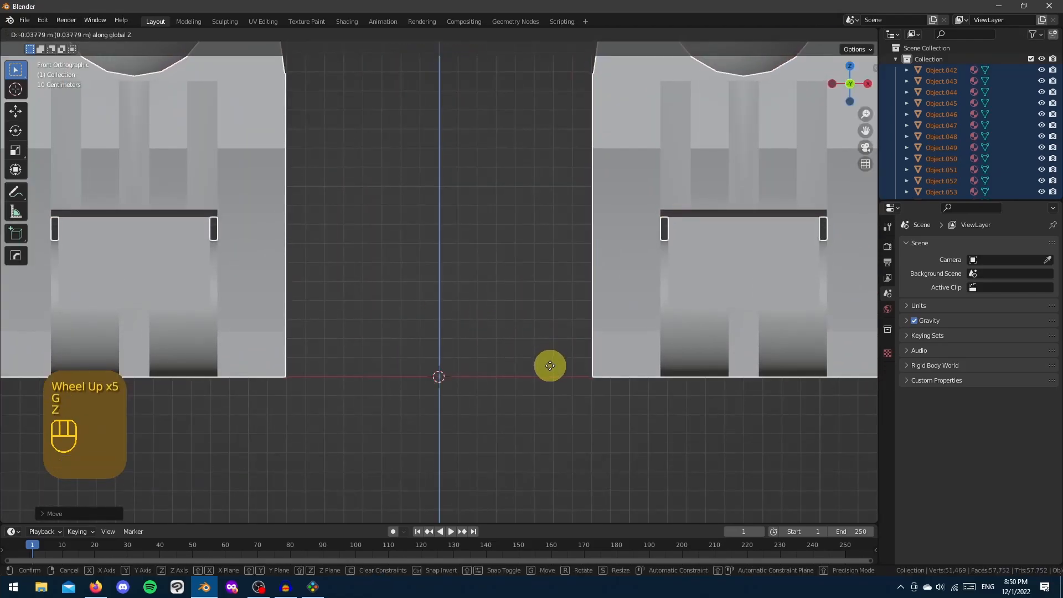
{"action": "left_click", "coordinate": [548, 365]}
Examine up close how the soles meet the ground line, and check the whole figure from the front and at an angle
{"action": "scroll", "coordinate": [714, 438], "scroll_direction": "up", "scroll_amount": 2}
{"action": "middle_click_drag", "start_coordinate": [729, 460], "coordinate": [606, 411], "text": "shift"}
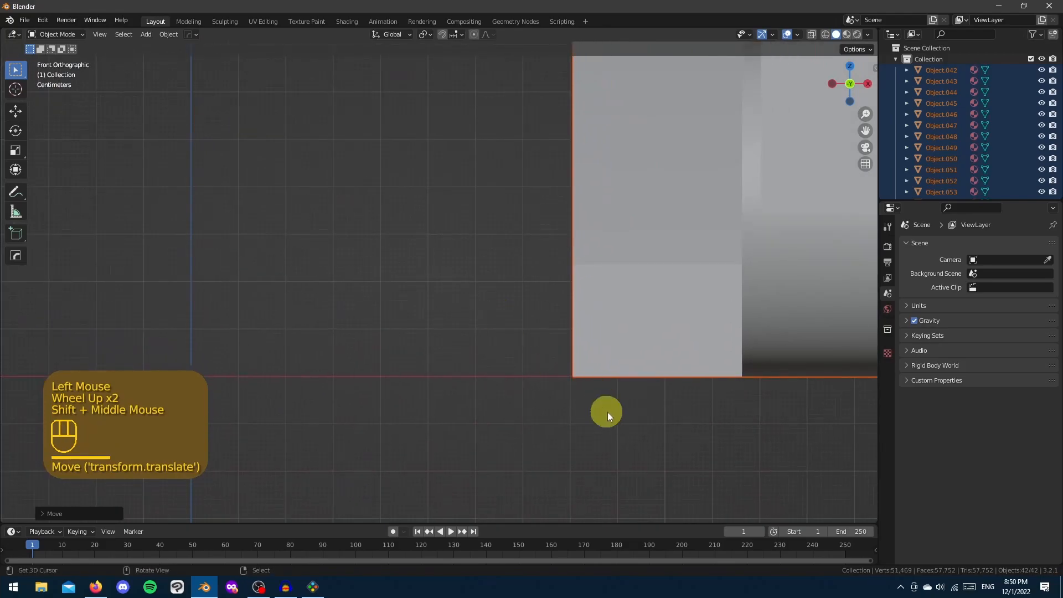
{"action": "scroll", "coordinate": [542, 393], "scroll_direction": "down", "scroll_amount": 5}
{"action": "scroll", "coordinate": [454, 327], "scroll_direction": "up", "scroll_amount": 1}
{"action": "scroll", "coordinate": [438, 294], "scroll_direction": "down", "scroll_amount": 2}
{"action": "middle_click_drag", "start_coordinate": [432, 285], "coordinate": [553, 375], "text": "shift"}
{"action": "scroll", "coordinate": [619, 268], "scroll_direction": "down", "scroll_amount": 2}
{"action": "middle_click_drag", "start_coordinate": [619, 268], "coordinate": [620, 322], "text": "shift"}
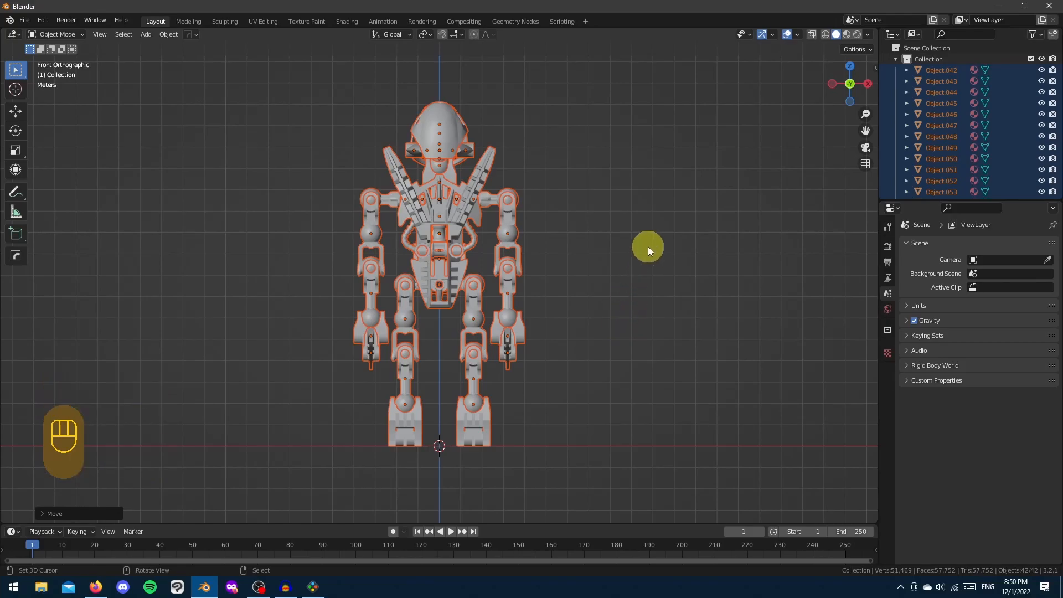
{"action": "mouse_move", "coordinate": [654, 259]}
{"action": "middle_mouse_down", "text": "shift"}
{"action": "mouse_move", "coordinate": [671, 234]}
{"action": "mouse_move", "coordinate": [710, 223]}
{"action": "mouse_move", "coordinate": [622, 251]}
{"action": "mouse_move", "coordinate": [650, 244]}
{"action": "mouse_move", "coordinate": [633, 258]}
{"action": "middle_mouse_up", "text": "shift"}
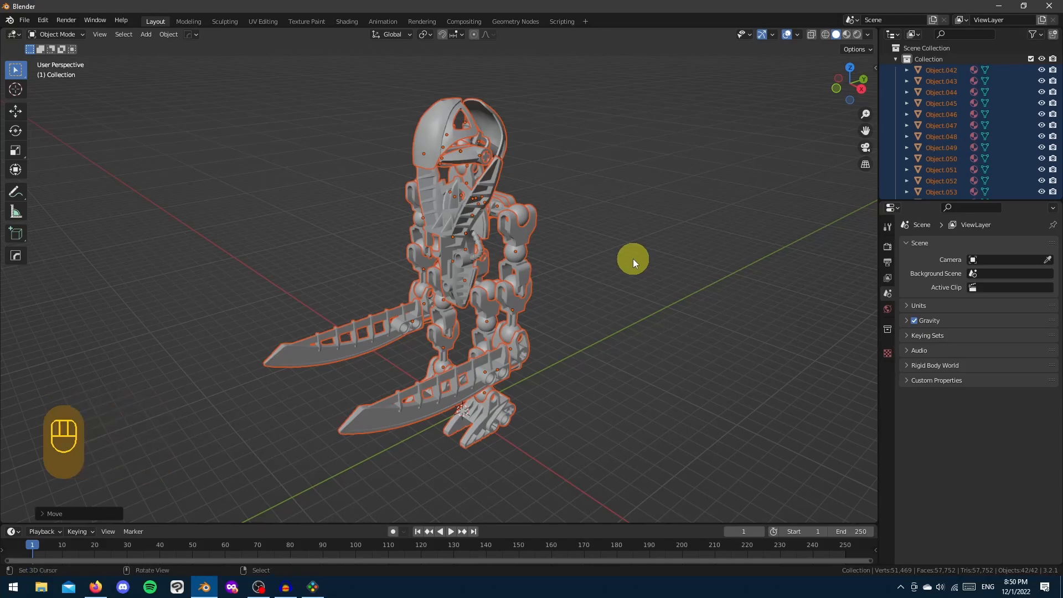
Add an armature at the world origin and set its viewport display to In Front
{"action": "key", "text": "shift+a"}
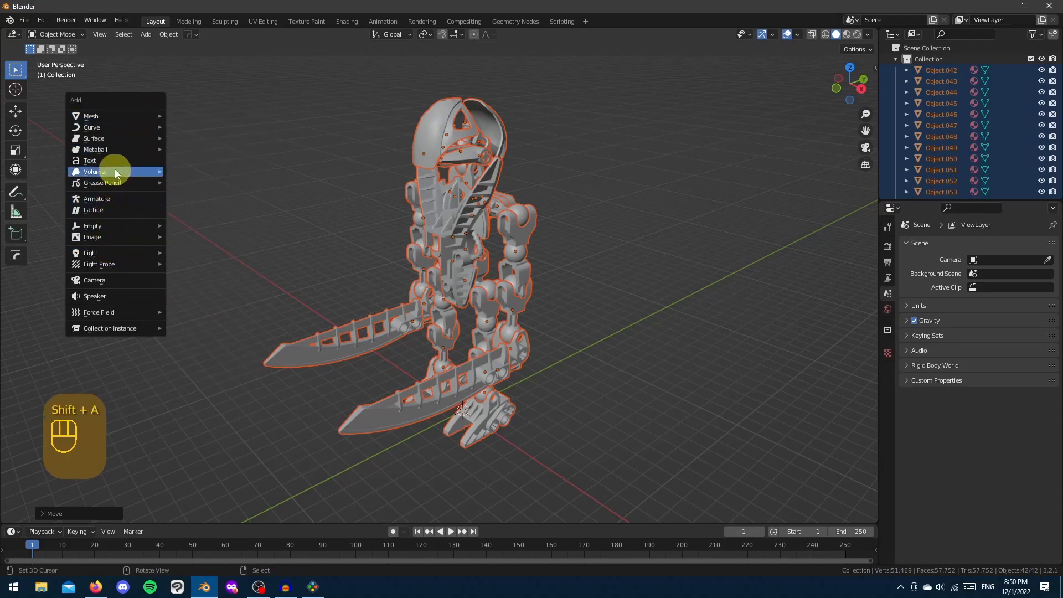
{"action": "left_click", "coordinate": [111, 201]}
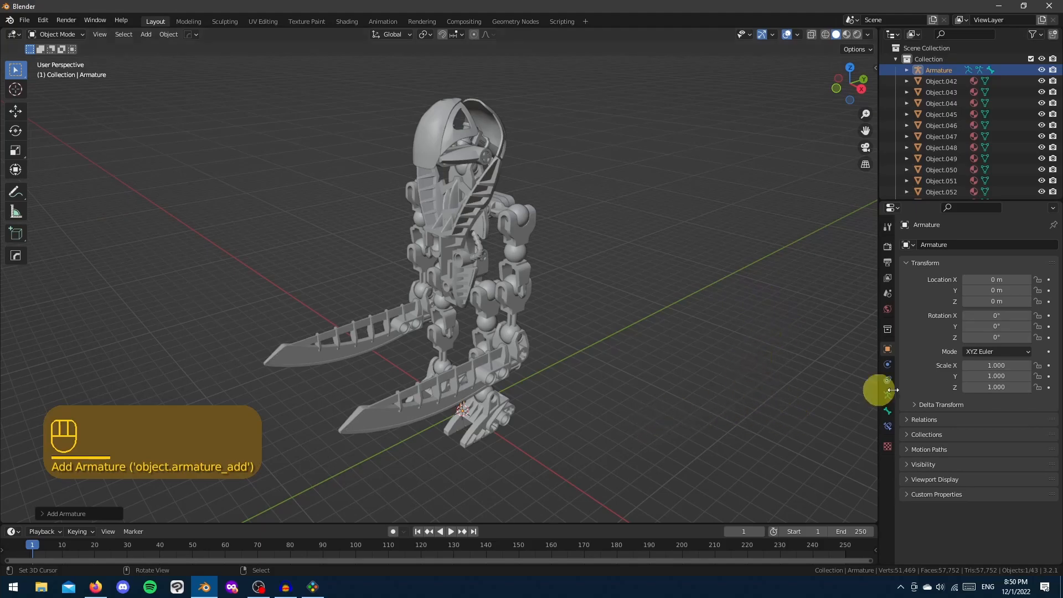
{"action": "left_click", "coordinate": [888, 396]}
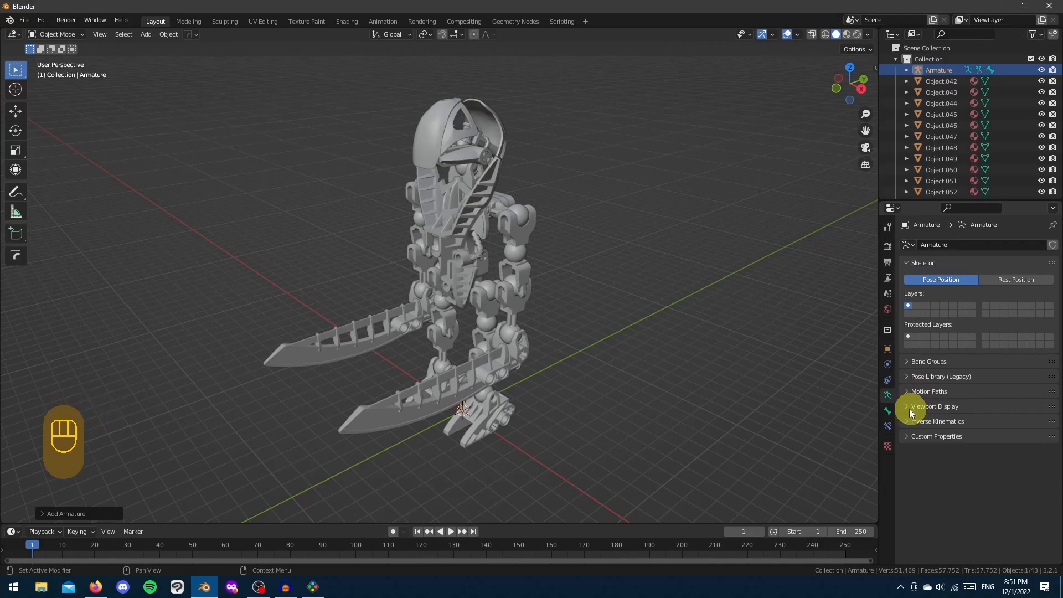
{"action": "left_click", "coordinate": [906, 407]}
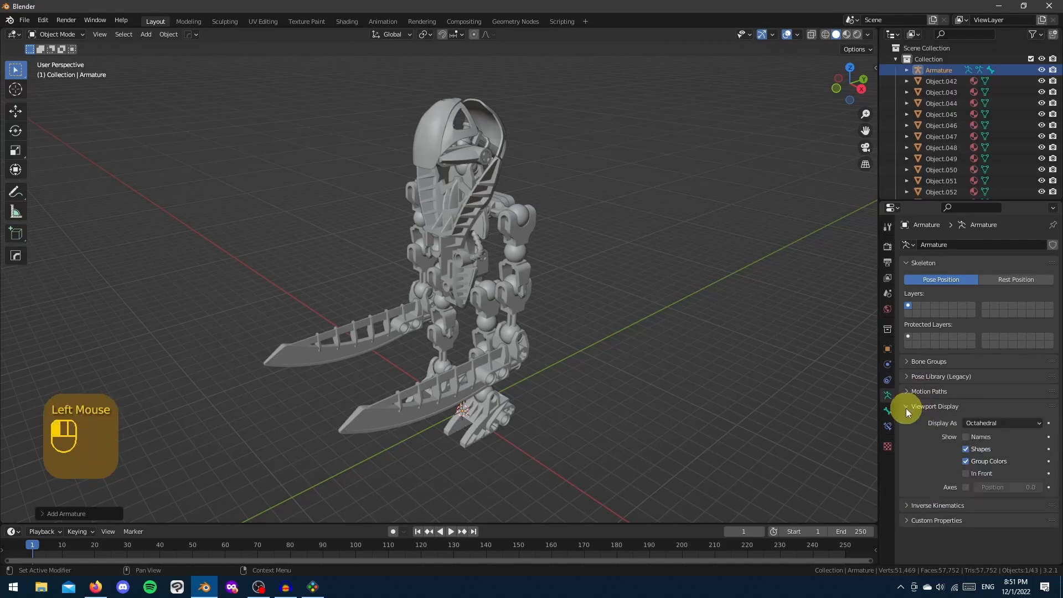
{"action": "left_click", "coordinate": [965, 475]}
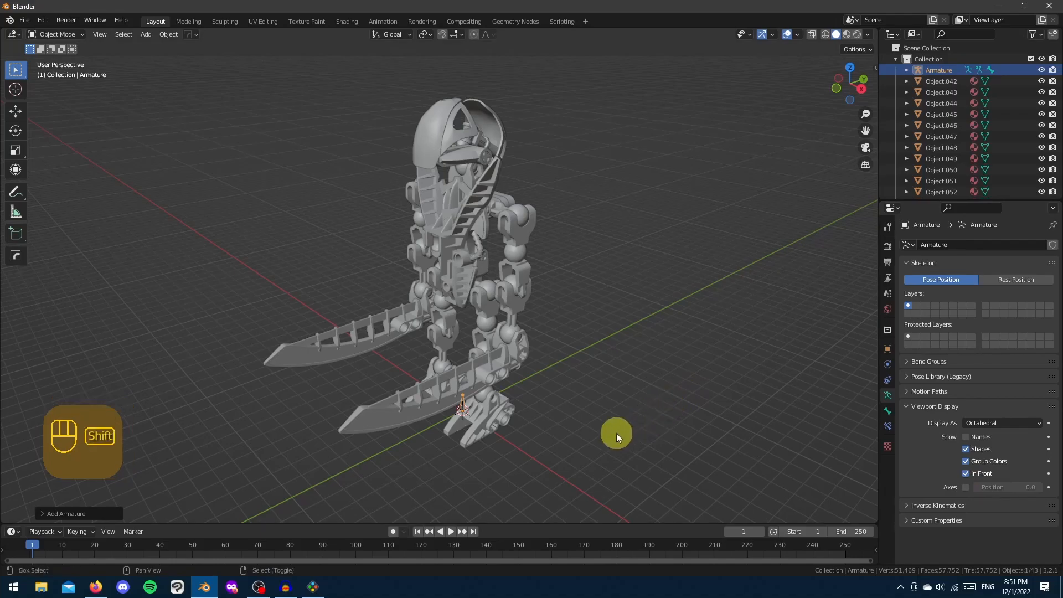
Put the armature between the feet into Edit Mode
{"action": "middle_click_drag", "start_coordinate": [655, 413], "coordinate": [630, 367], "text": "shift"}
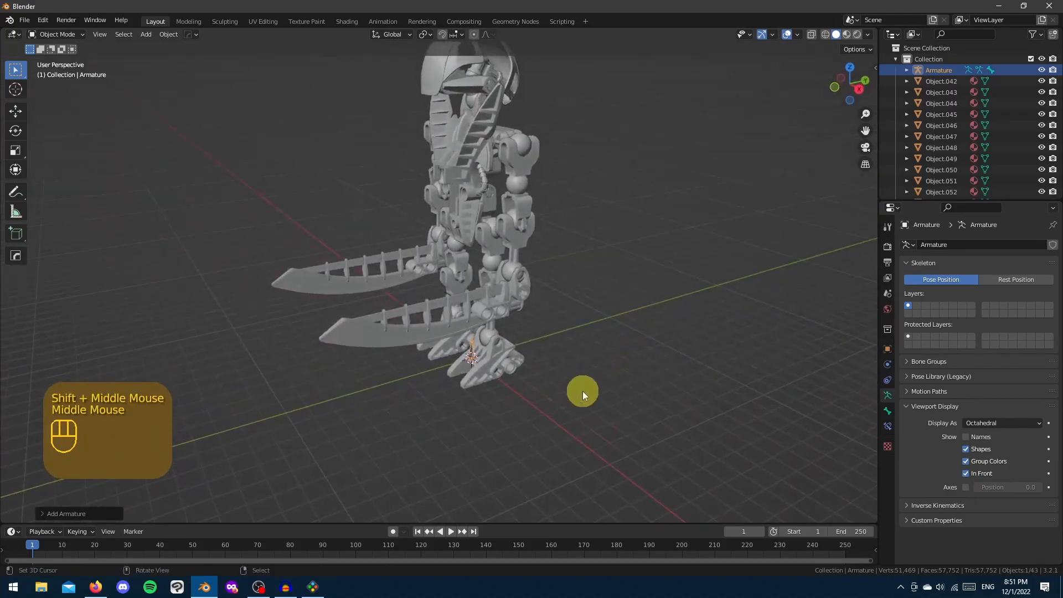
{"action": "scroll", "coordinate": [587, 387], "scroll_direction": "up", "scroll_amount": 3}
{"action": "middle_click_drag", "start_coordinate": [582, 456], "coordinate": [471, 240], "text": "shift"}
{"action": "scroll", "coordinate": [537, 368], "scroll_direction": "down", "scroll_amount": 1}
{"action": "mouse_move", "coordinate": [537, 368]}
{"action": "middle_mouse_down"}
{"action": "mouse_move", "coordinate": [517, 365]}
{"action": "mouse_move", "coordinate": [541, 370]}
{"action": "middle_mouse_up"}
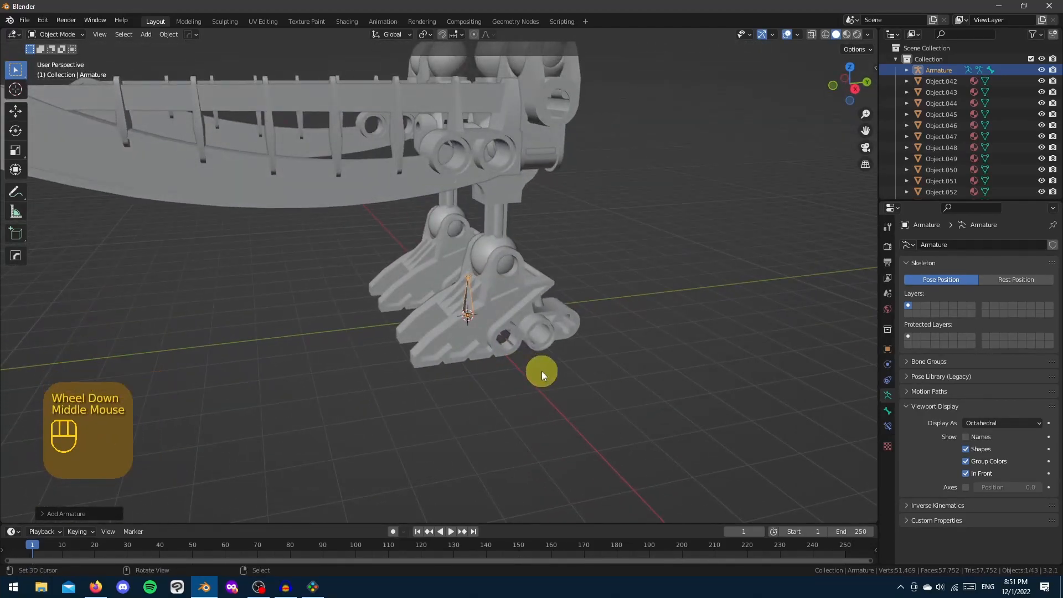
{"action": "key", "text": "Tab"}
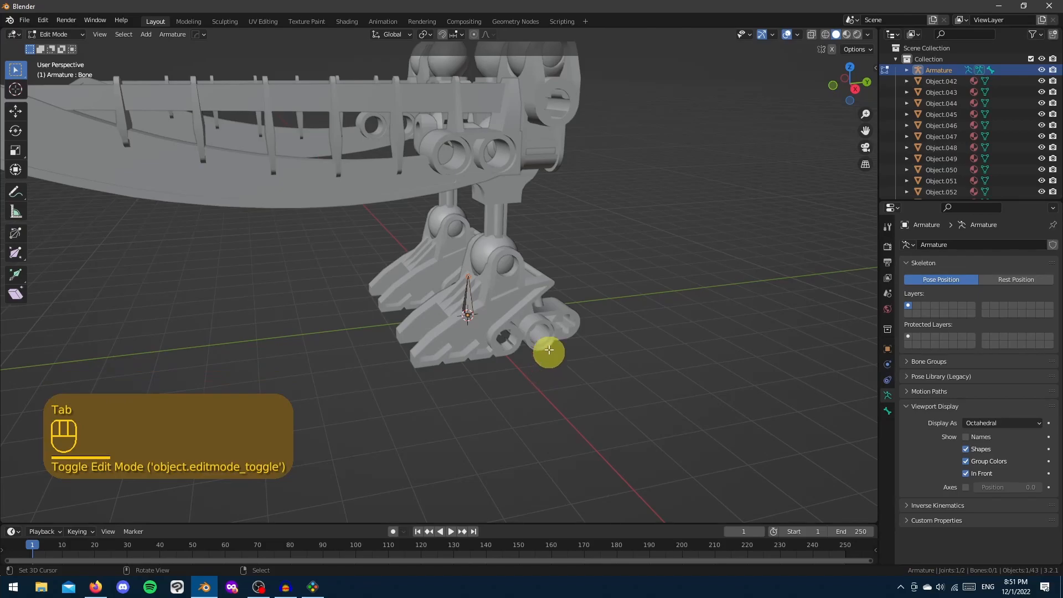
{"action": "key", "text": "Tab"}
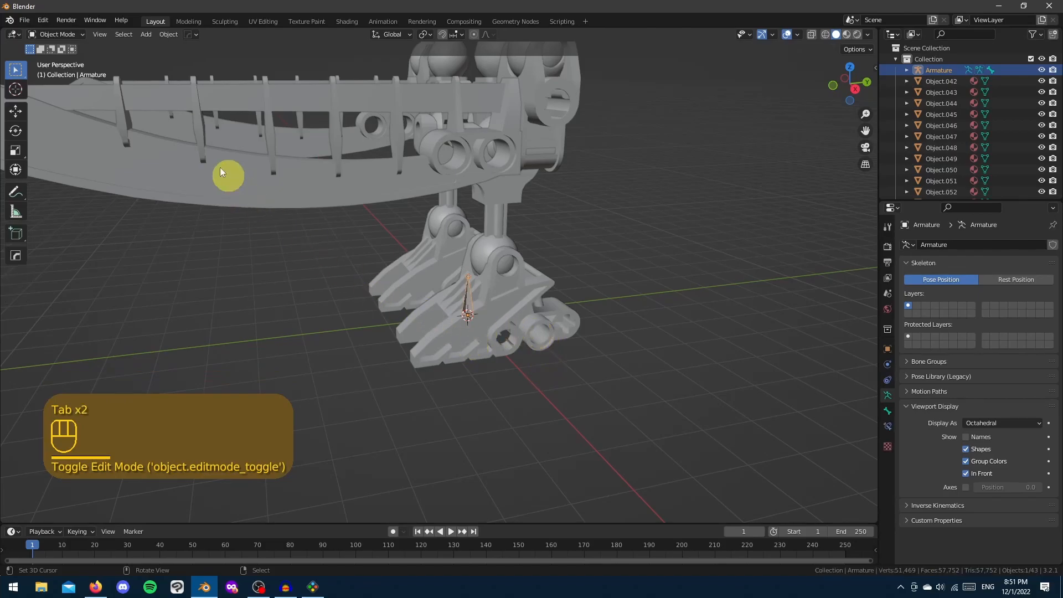
{"action": "left_click", "coordinate": [73, 32]}
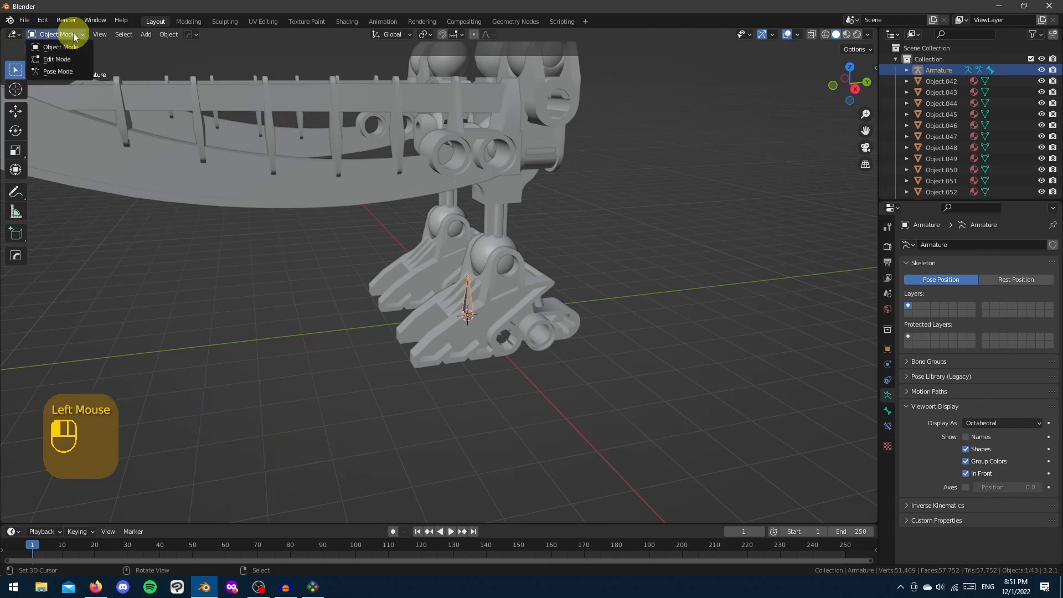
{"action": "left_click", "coordinate": [68, 56]}
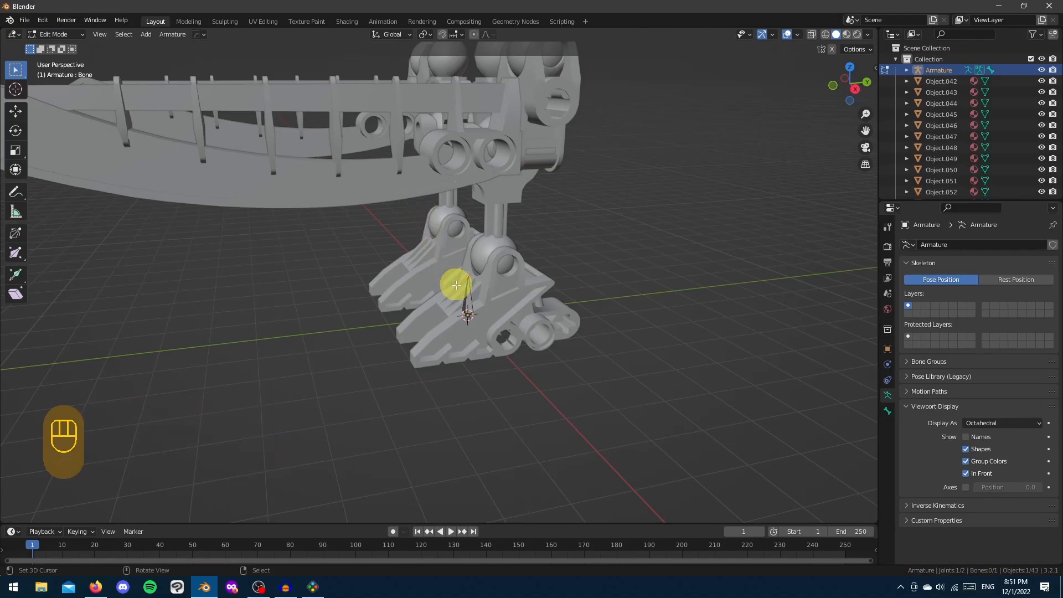
Rename the armature's single bone Root and turn off its Deform option
{"action": "right_click", "coordinate": [466, 301]}
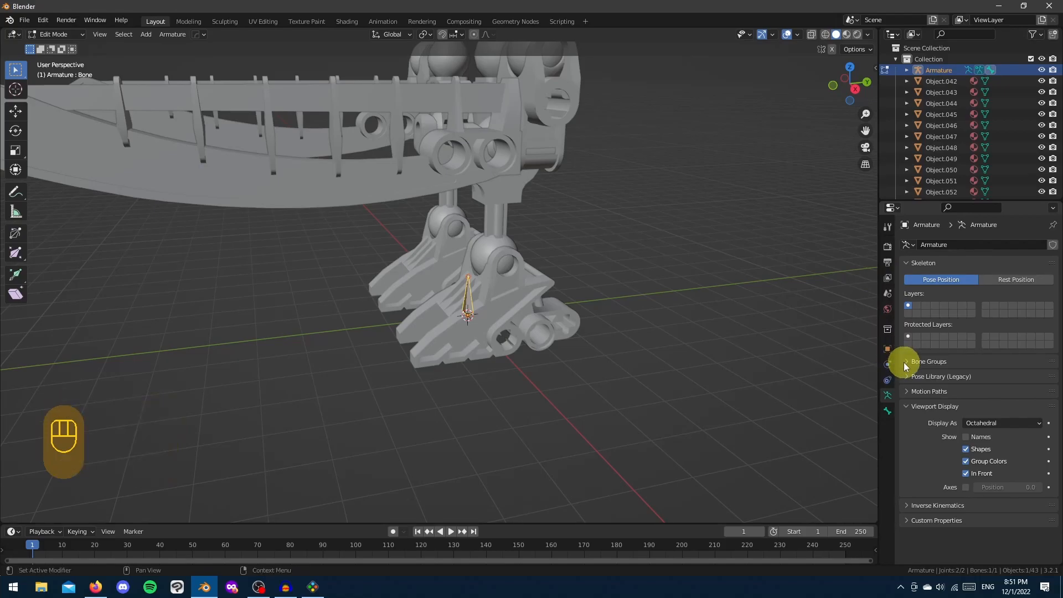
{"action": "left_click", "coordinate": [885, 414]}
{"action": "double_click", "coordinate": [938, 242]}
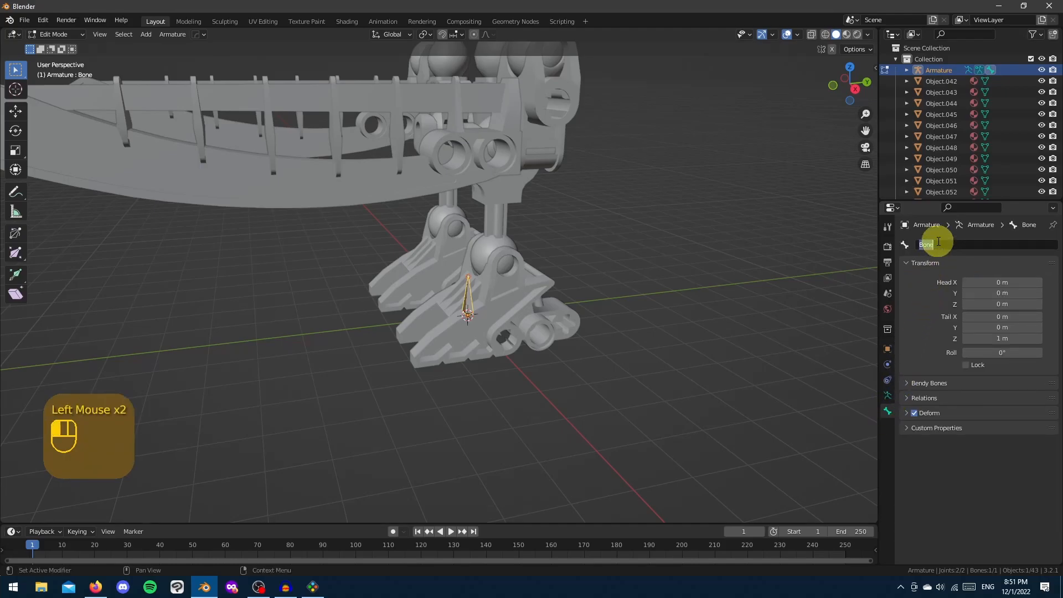
{"action": "type", "text": "Rod"}
{"action": "type", "text": "t"}
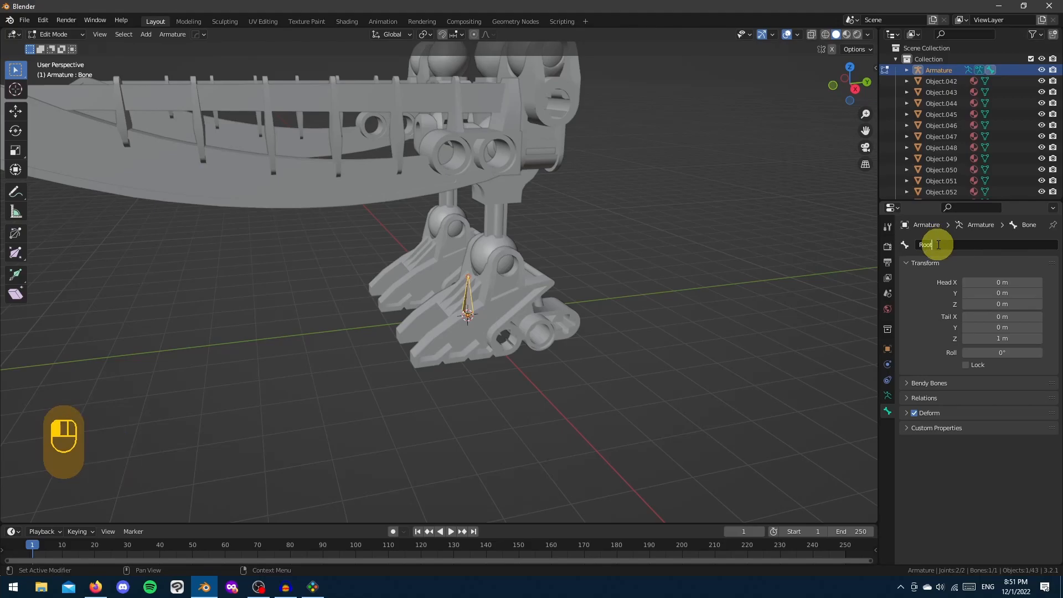
{"action": "left_click", "coordinate": [925, 276]}
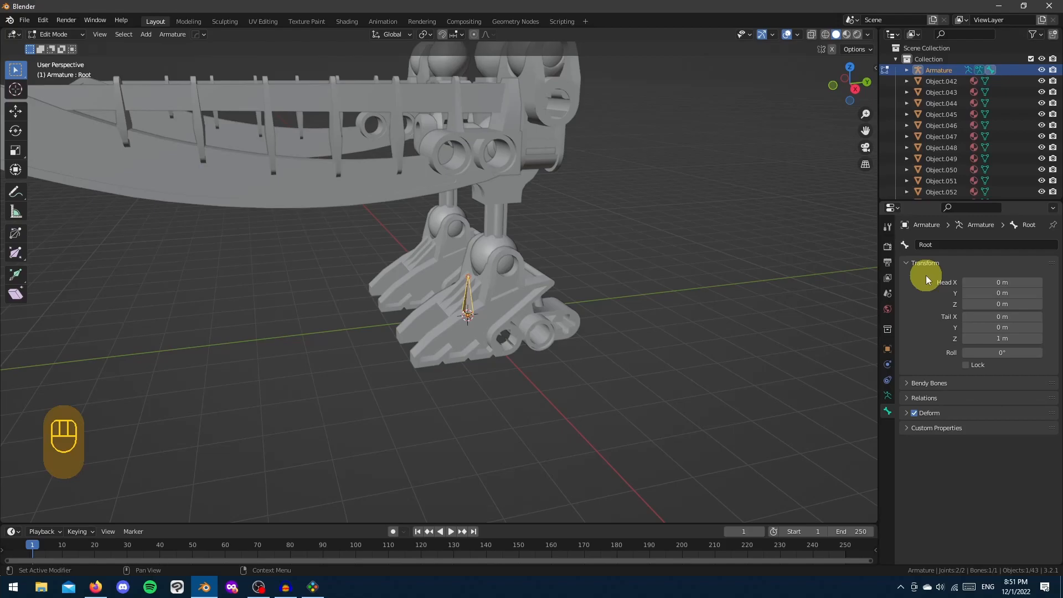
{"action": "left_click", "coordinate": [915, 414]}
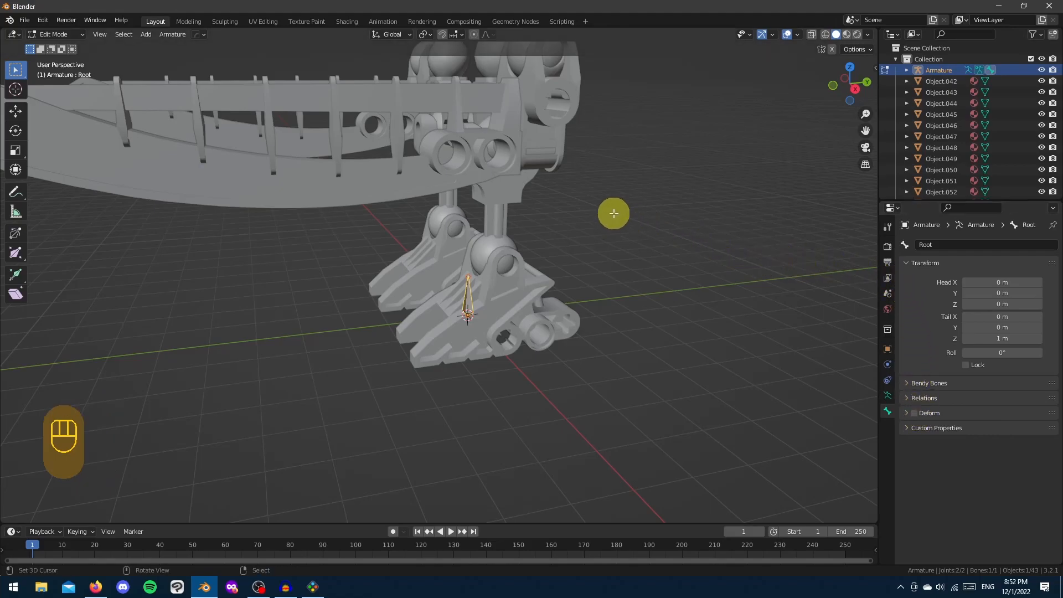
Set the transform pivot point to 3D Cursor
{"action": "key", "text": "shift"}
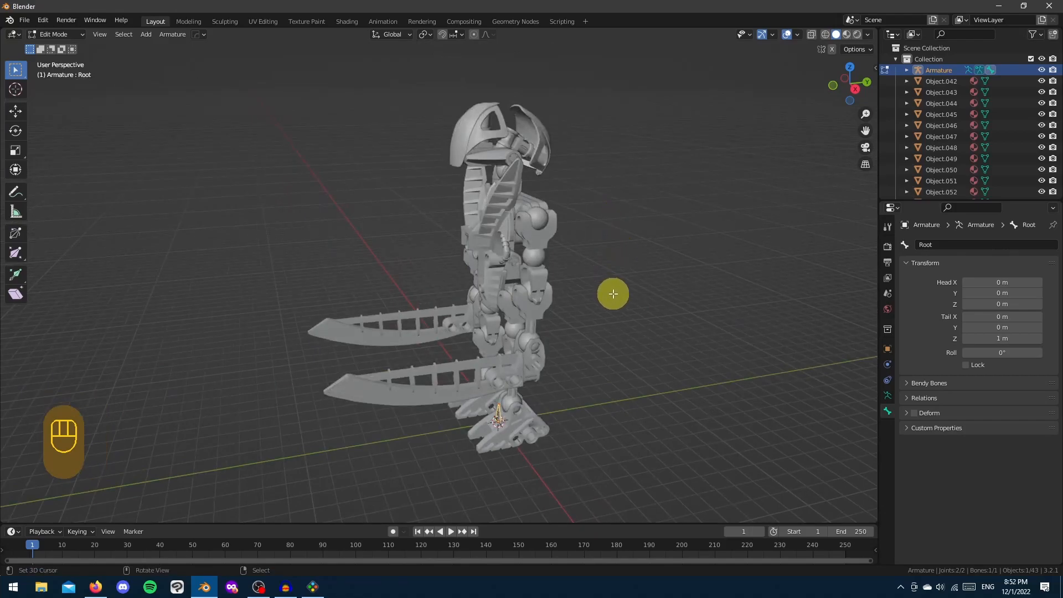
{"action": "left_click", "coordinate": [427, 36]}
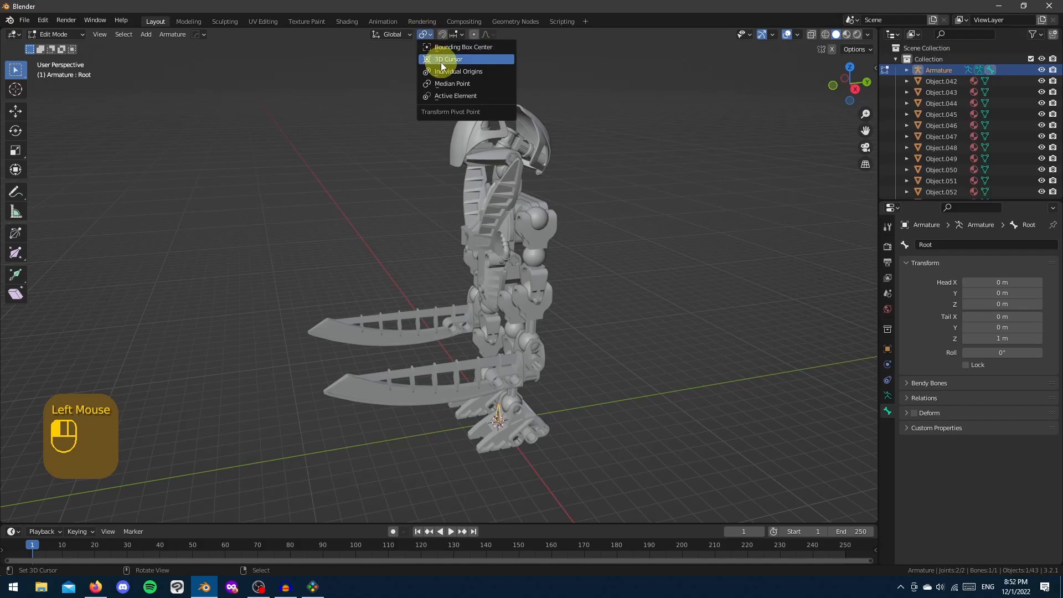
{"action": "left_click", "coordinate": [441, 61]}
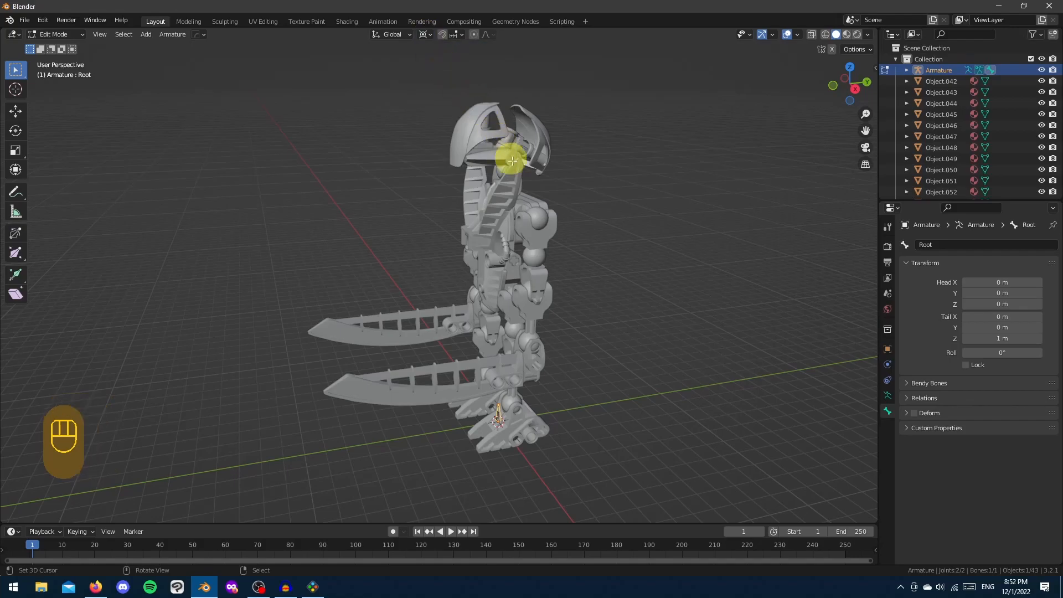
{"action": "middle_click_drag", "start_coordinate": [624, 249], "coordinate": [599, 206], "text": "shift"}
{"action": "scroll", "coordinate": [606, 199], "scroll_direction": "up", "scroll_amount": 2}
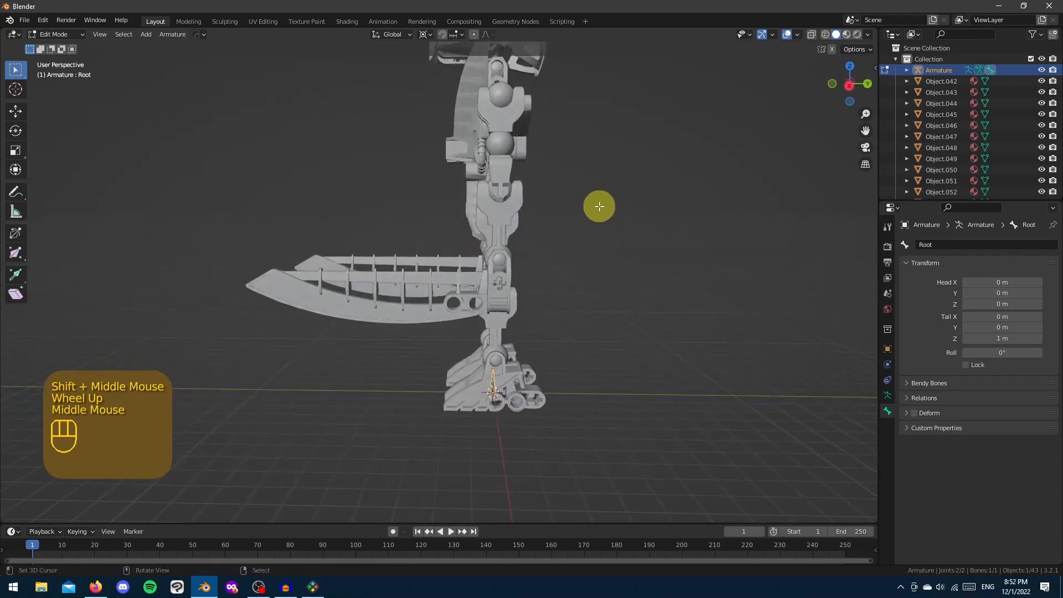
{"action": "key", "text": "r"}
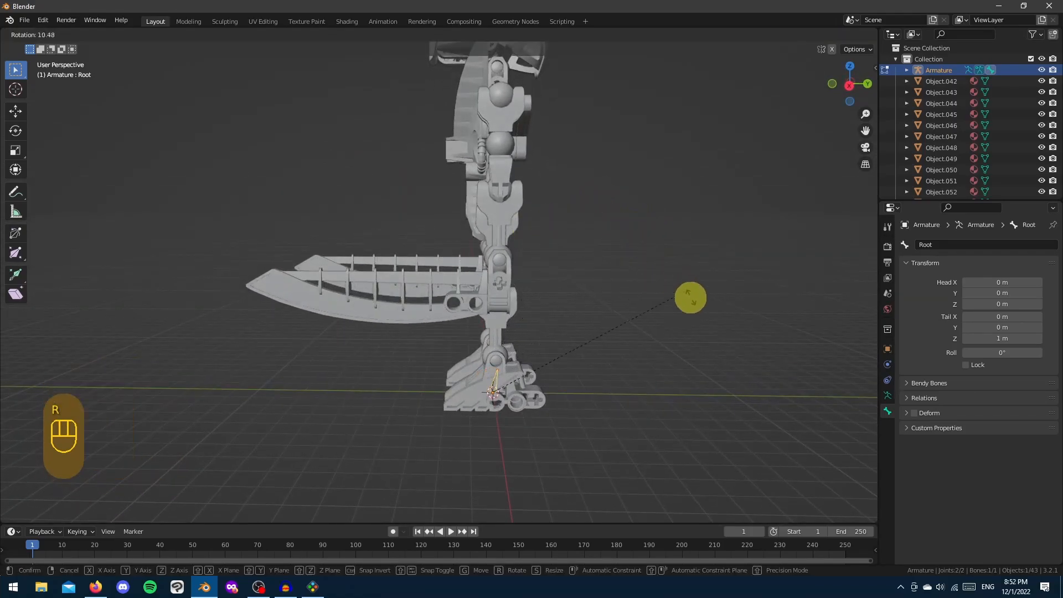
{"action": "right_click", "coordinate": [555, 225]}
{"action": "key", "text": "a"}
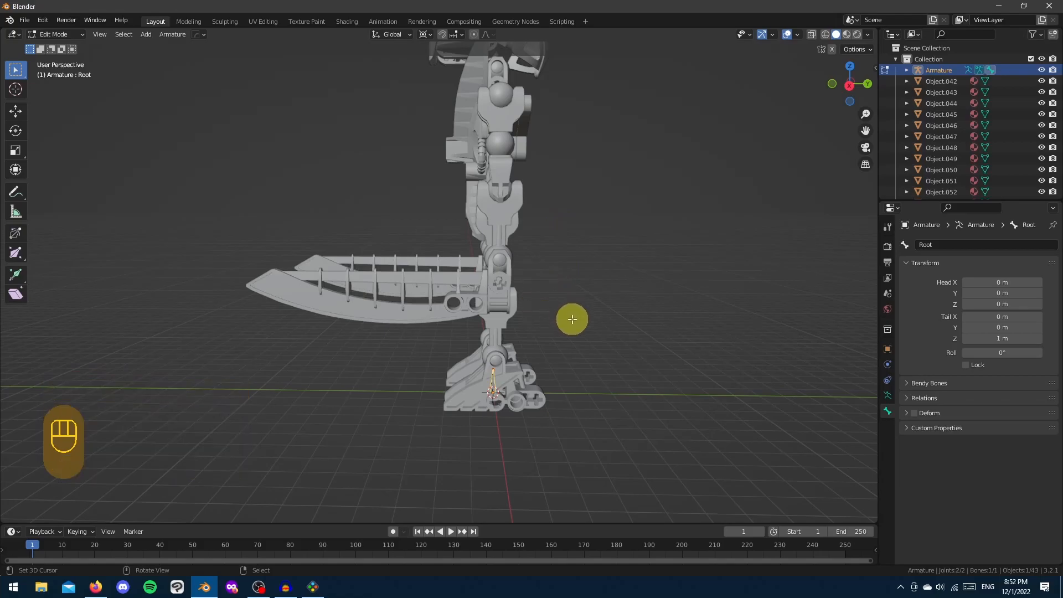
Rotate the Root bone 90° about the global X axis so it lies along the ground toward the toes
{"action": "middle_click_drag", "start_coordinate": [582, 332], "coordinate": [561, 299], "text": "shift"}
{"action": "key", "text": "r"}
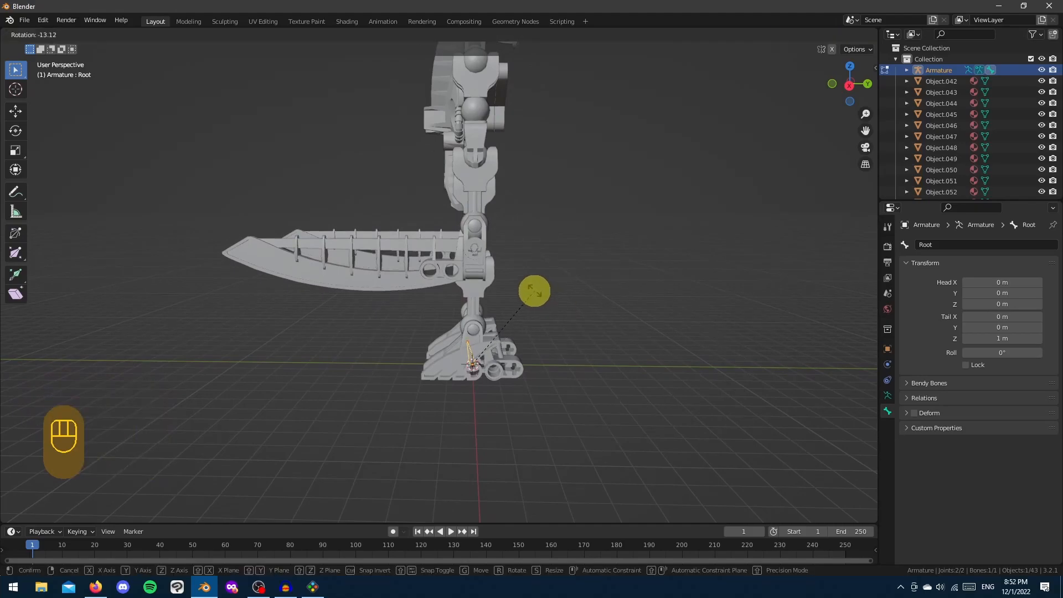
{"action": "key", "text": "x"}
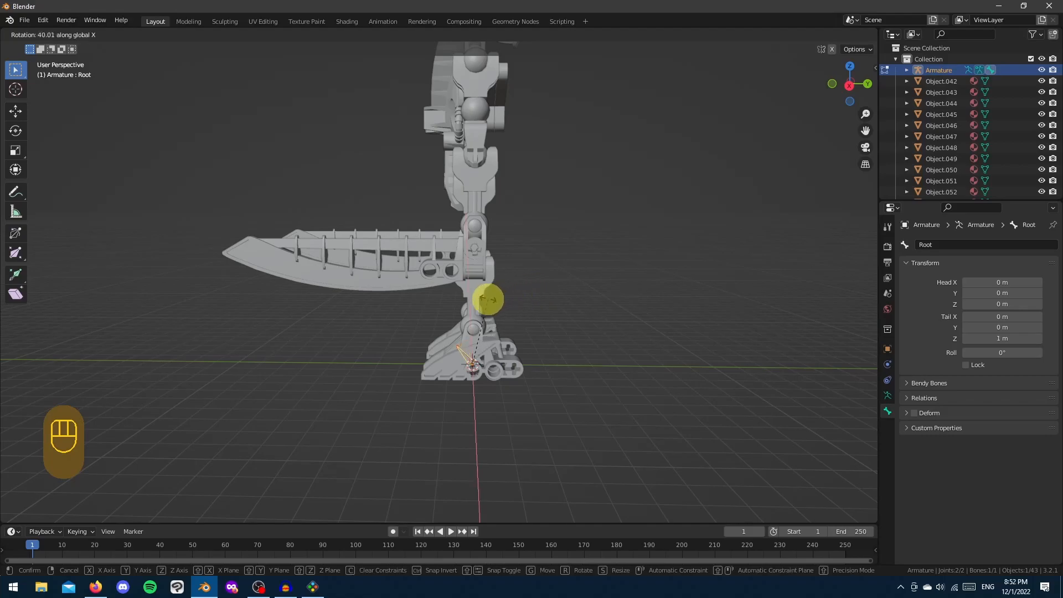
{"action": "type", "text": "90"}
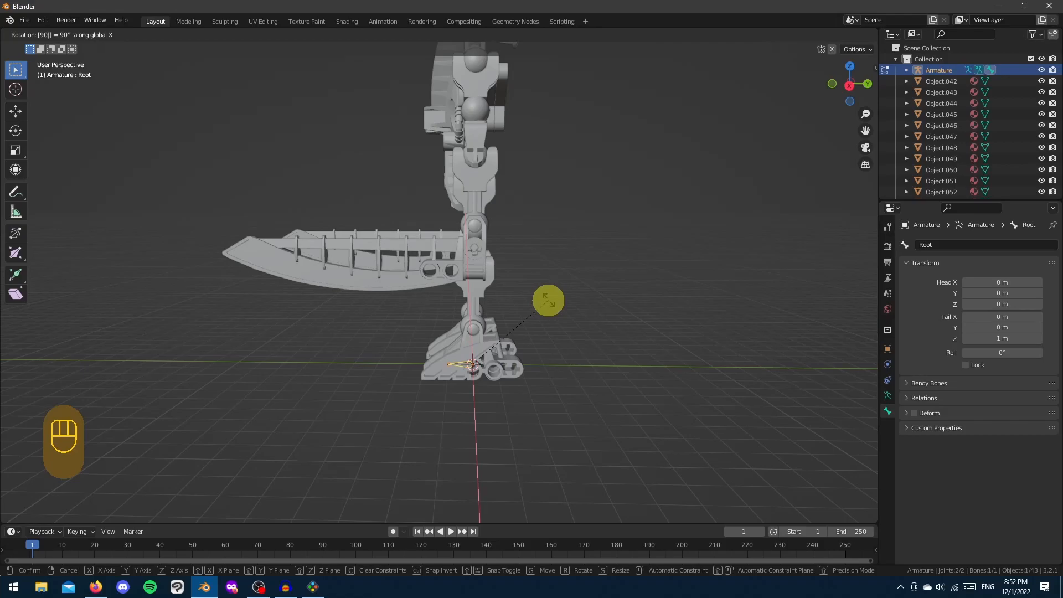
{"action": "left_click", "coordinate": [548, 301]}
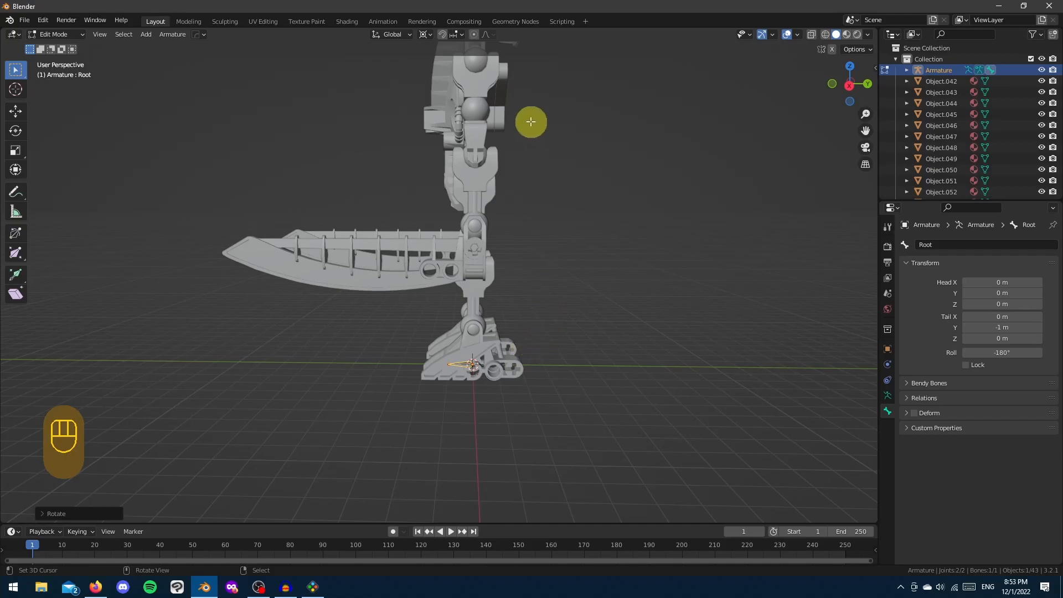
Set the transform pivot point to Median Point and show the whole figure in right orthographic view
{"action": "left_click", "coordinate": [429, 35]}
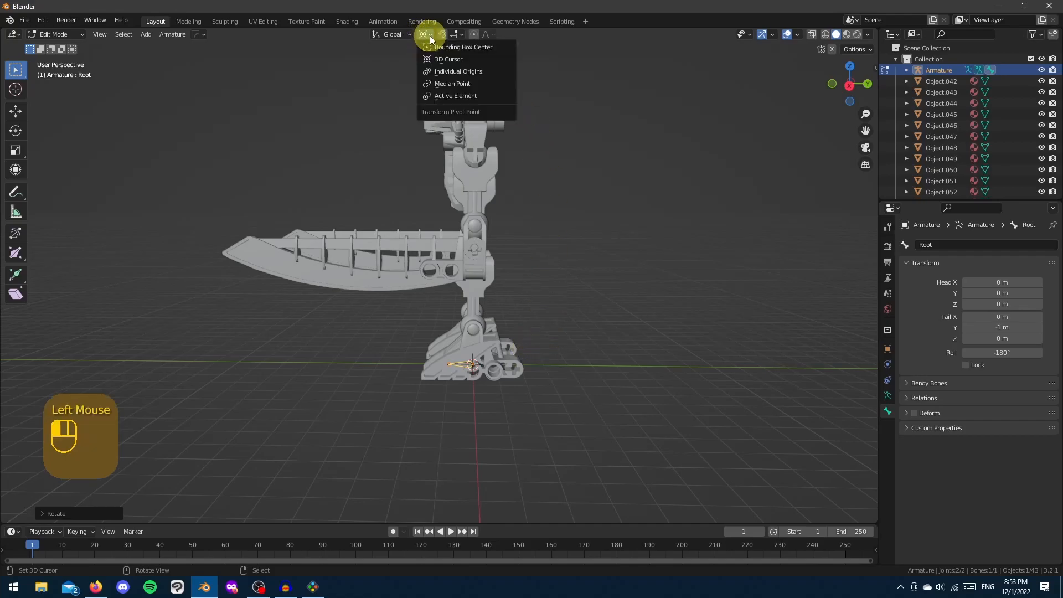
{"action": "left_click", "coordinate": [442, 84]}
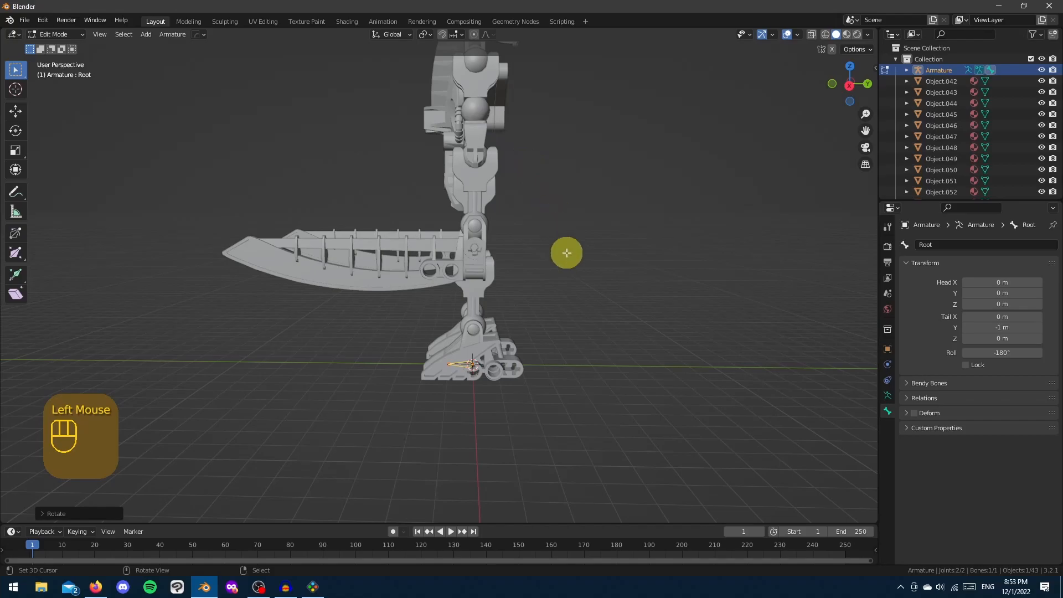
{"action": "key", "text": "KP_3"}
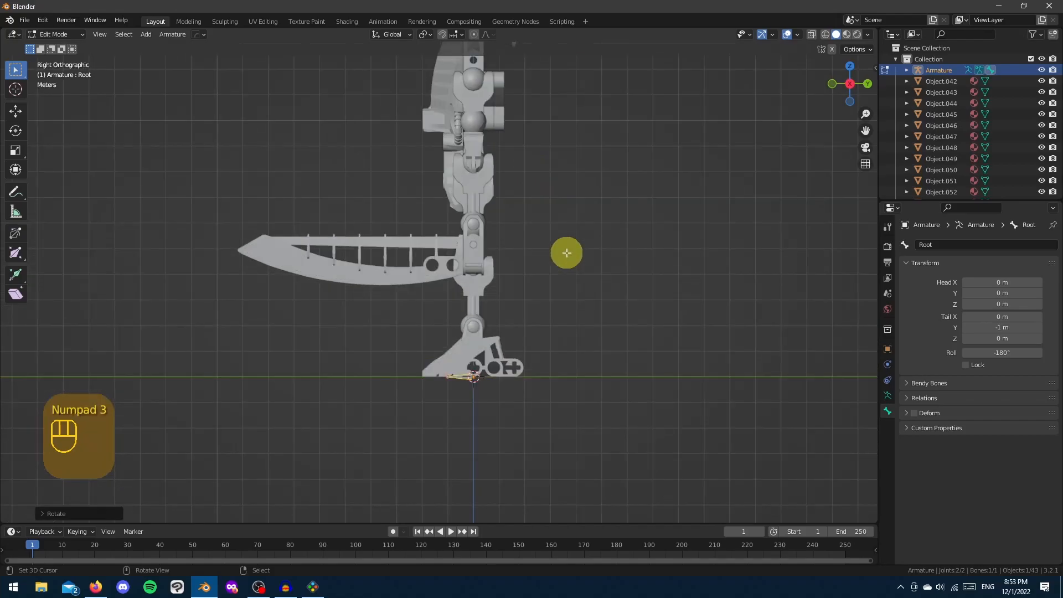
{"action": "middle_click_drag", "start_coordinate": [617, 190], "coordinate": [560, 287], "text": "shift"}
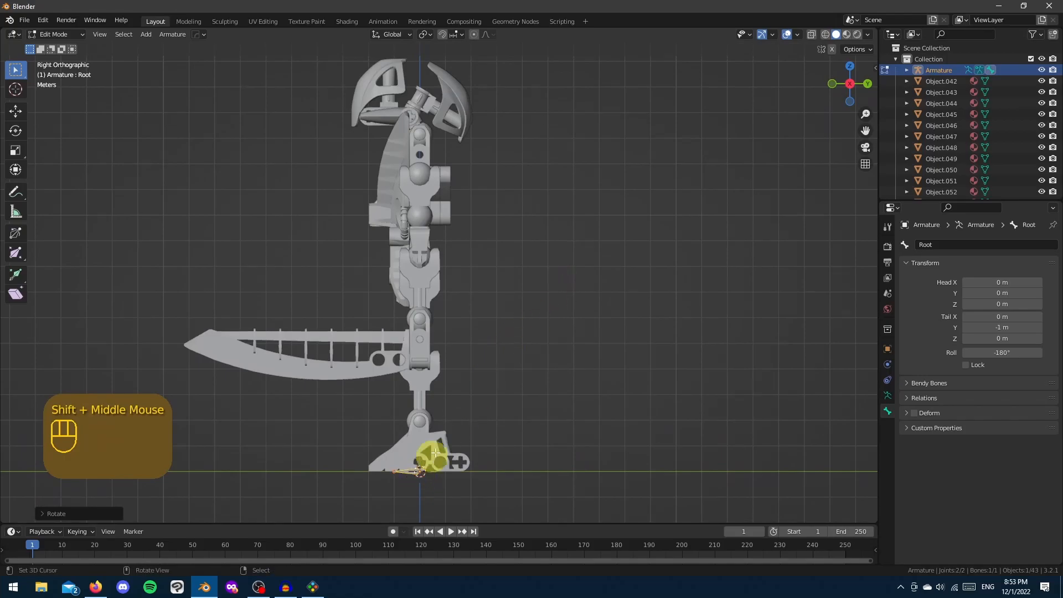
{"action": "key", "text": "shift"}
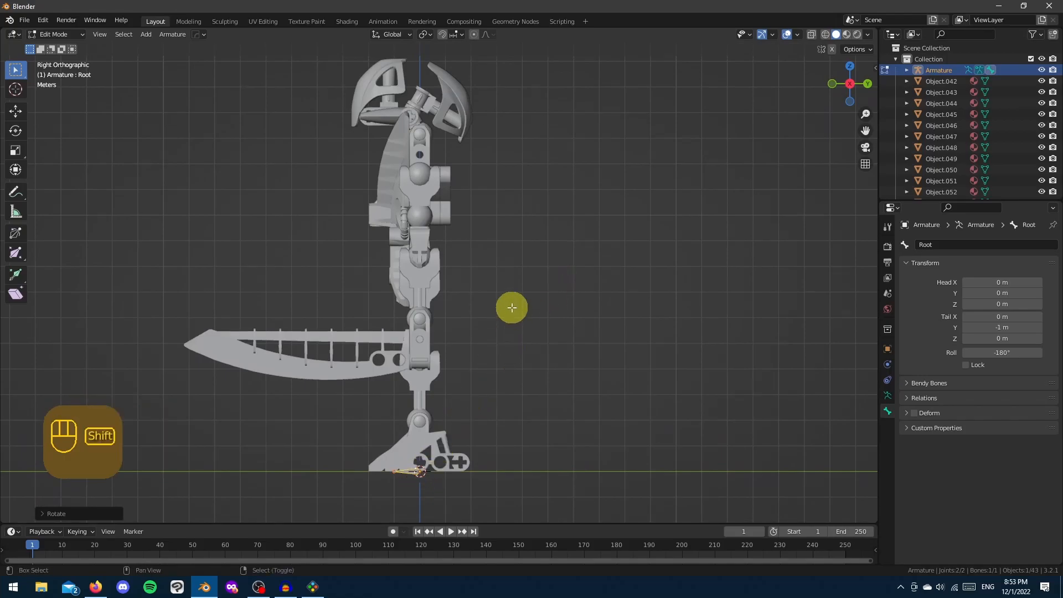
Duplicate the Root bone and place the copy just behind the waist, about 1.92 m along Y and 8.66 m up, leaving it selected
{"action": "key", "text": "shift+d"}
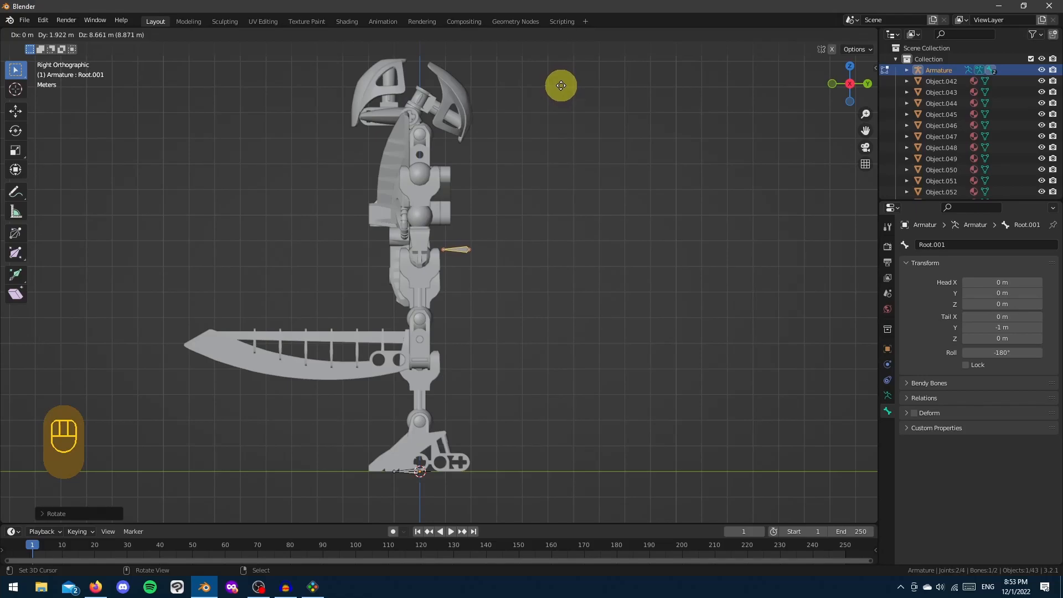
{"action": "left_click", "coordinate": [561, 86]}
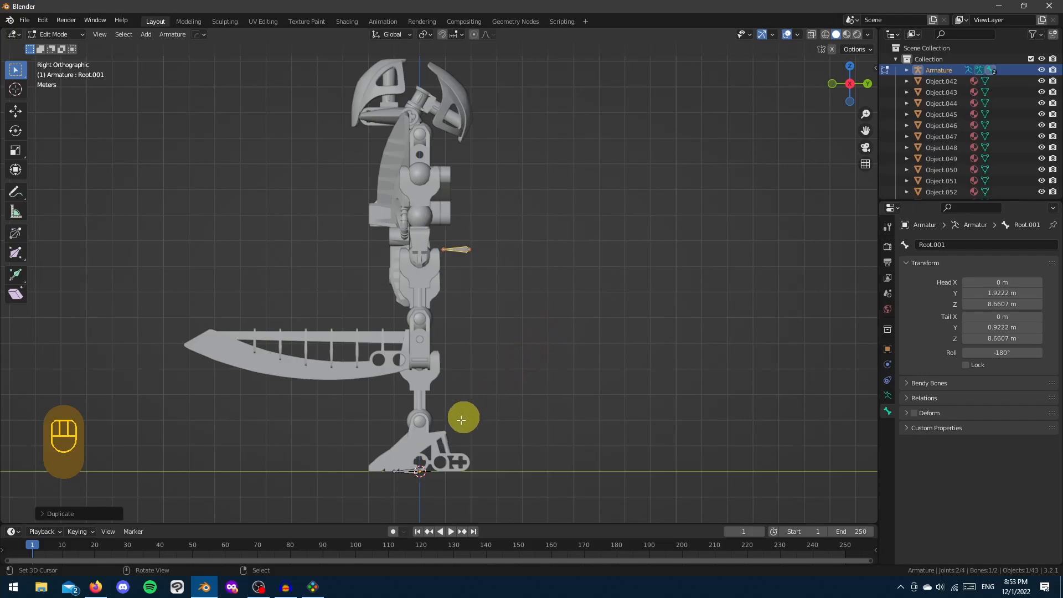
{"action": "right_click", "coordinate": [409, 469]}
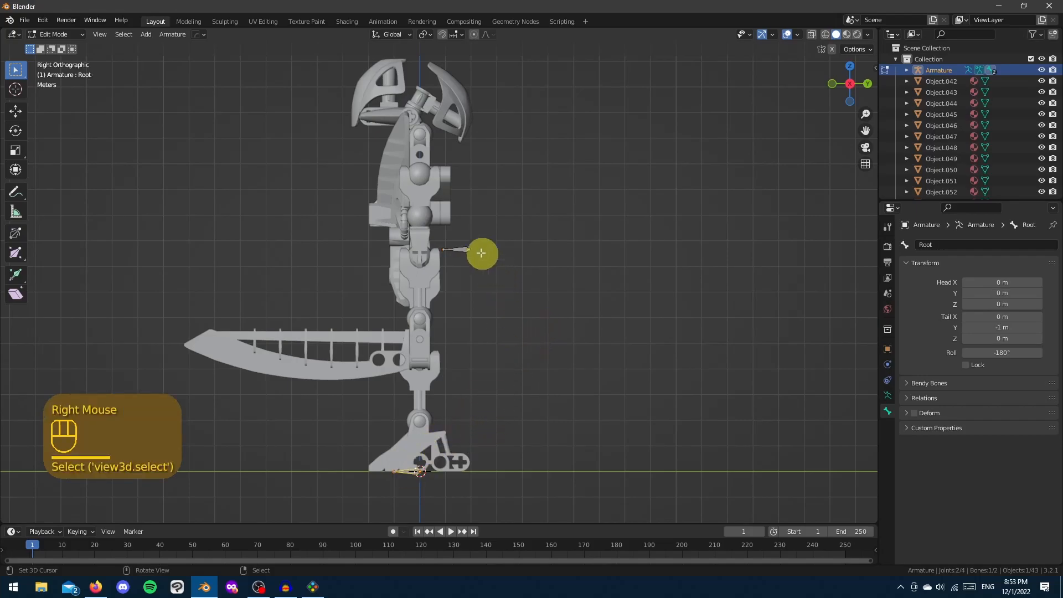
{"action": "right_click", "coordinate": [454, 249]}
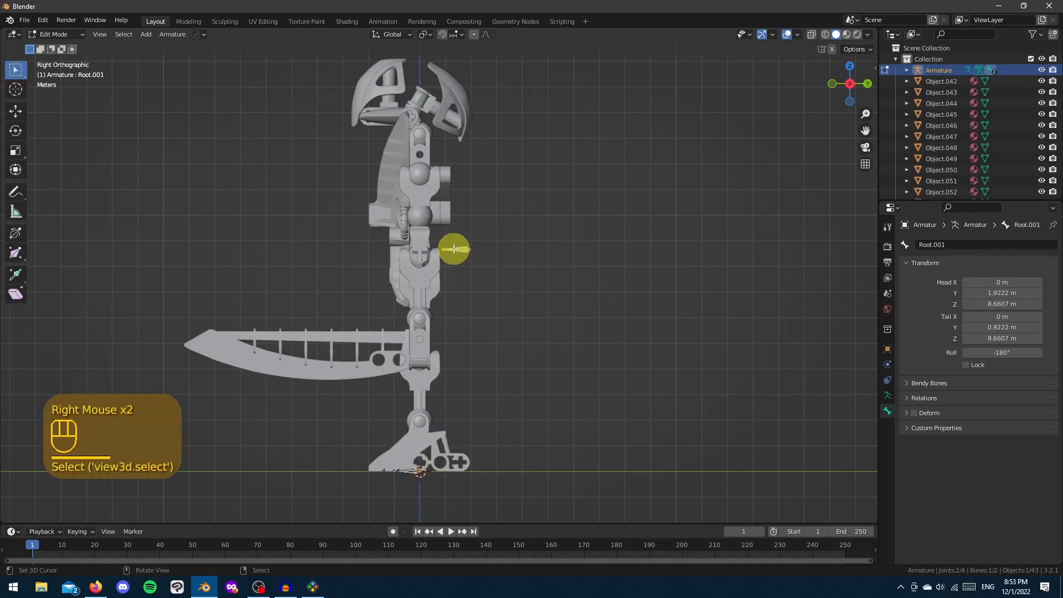
Rename the duplicated bone behind the waist as Core
{"action": "left_click", "coordinate": [931, 247]}
{"action": "type", "text": "Con"}
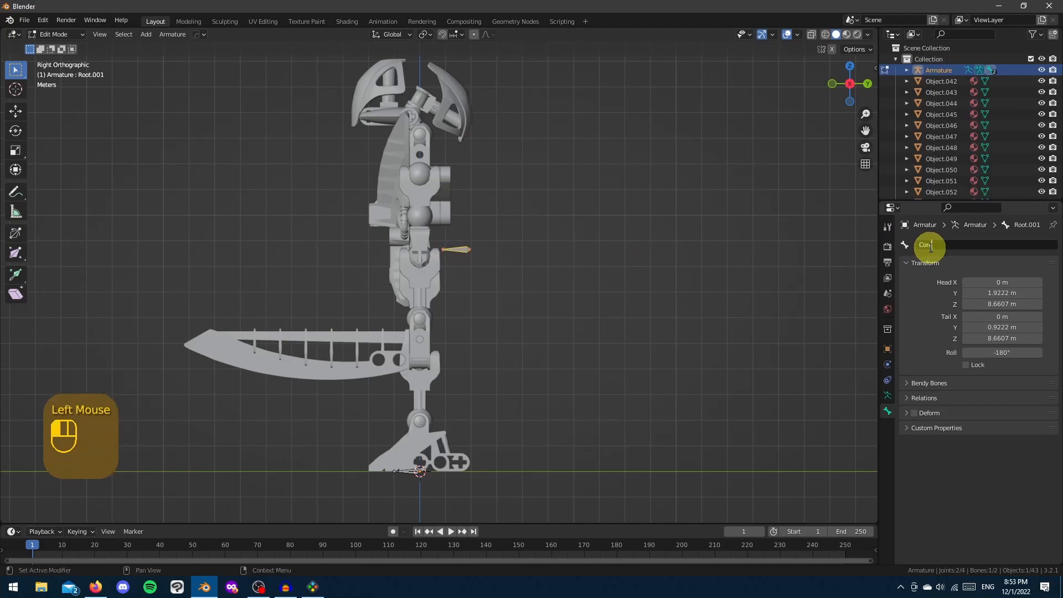
{"action": "type", "text": "e"}
{"action": "key", "text": "Return"}
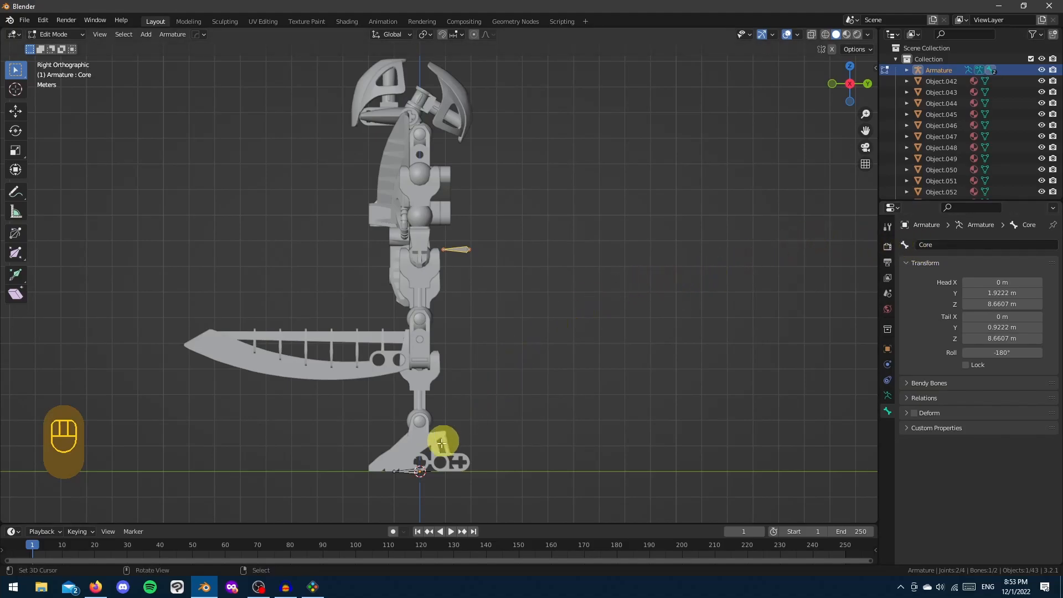
Scale up the Root bone to about 3.85 m long and the Core bone to about 1.99 m long
{"action": "right_click", "coordinate": [412, 471]}
{"action": "key", "text": "s"}
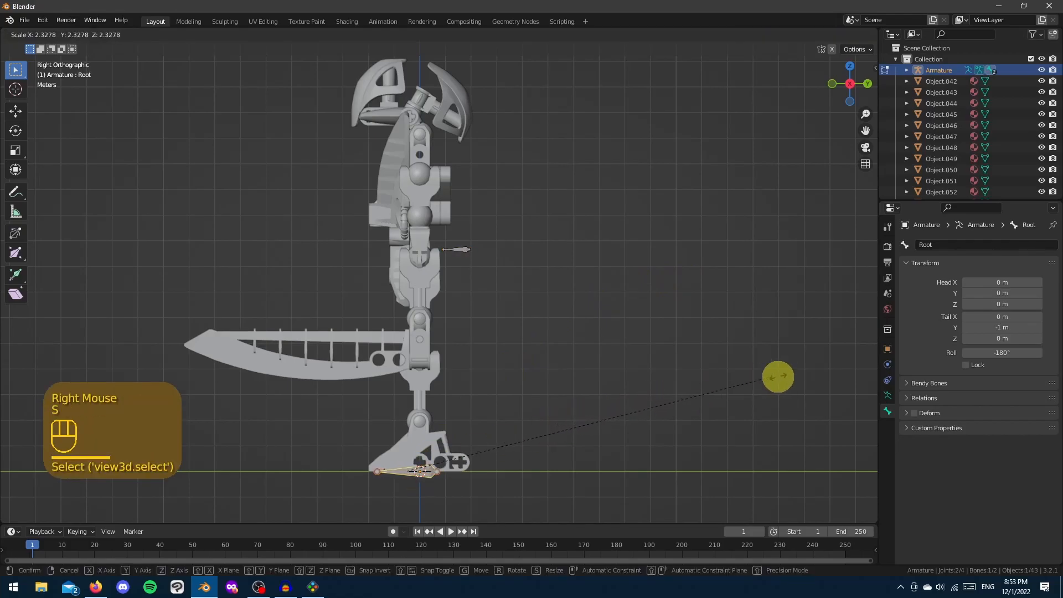
{"action": "right_click", "coordinate": [141, 377]}
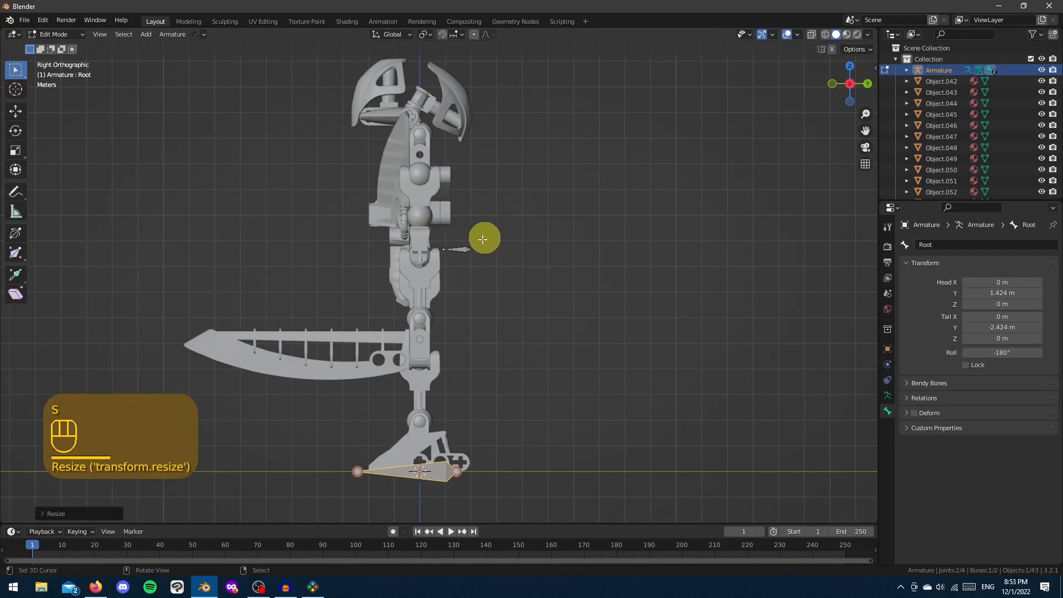
{"action": "right_click", "coordinate": [460, 250]}
{"action": "key", "text": "s"}
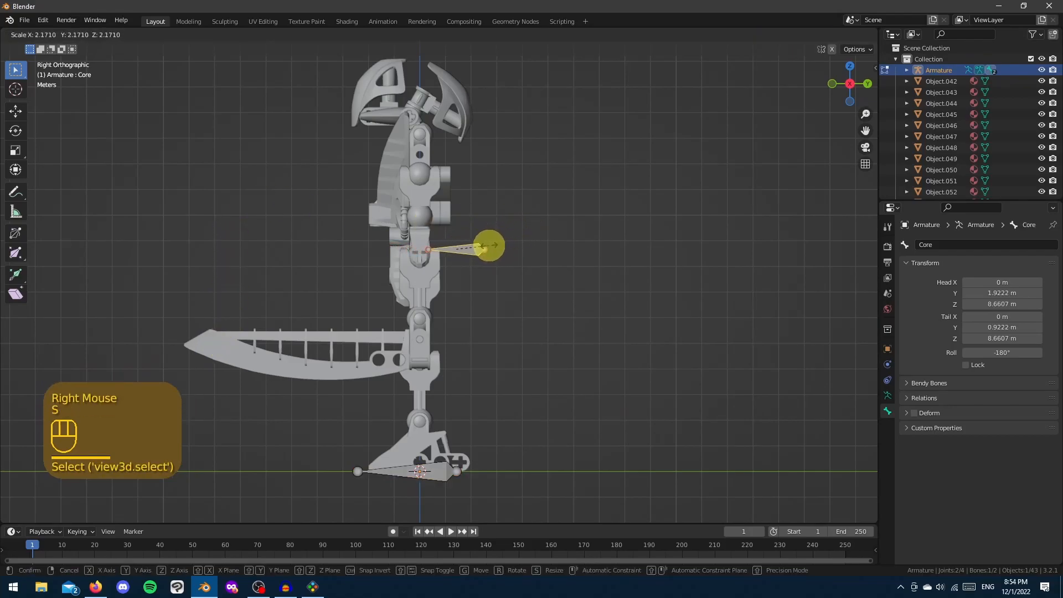
{"action": "left_click", "coordinate": [489, 244]}
Switch to Object Mode, select the hip piece Object.065 and snap the 3D cursor to it
{"action": "left_click", "coordinate": [44, 36]}
{"action": "left_click", "coordinate": [65, 56]}
{"action": "left_click", "coordinate": [62, 37]}
{"action": "left_click", "coordinate": [55, 43]}
{"action": "middle_click_drag", "start_coordinate": [460, 175], "coordinate": [465, 247]}
{"action": "right_click", "coordinate": [443, 261]}
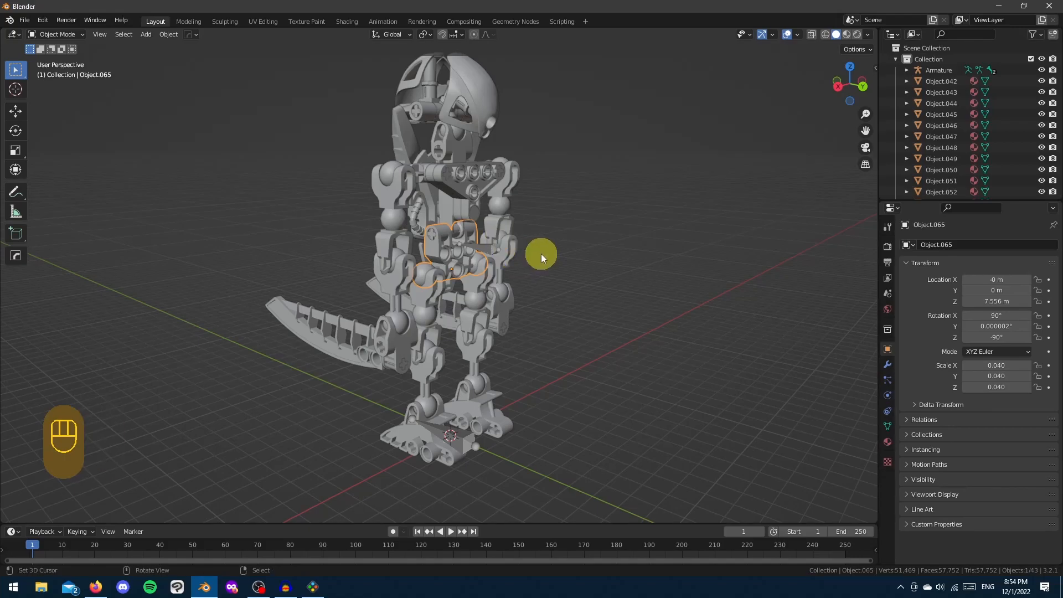
{"action": "key", "text": "shift+s"}
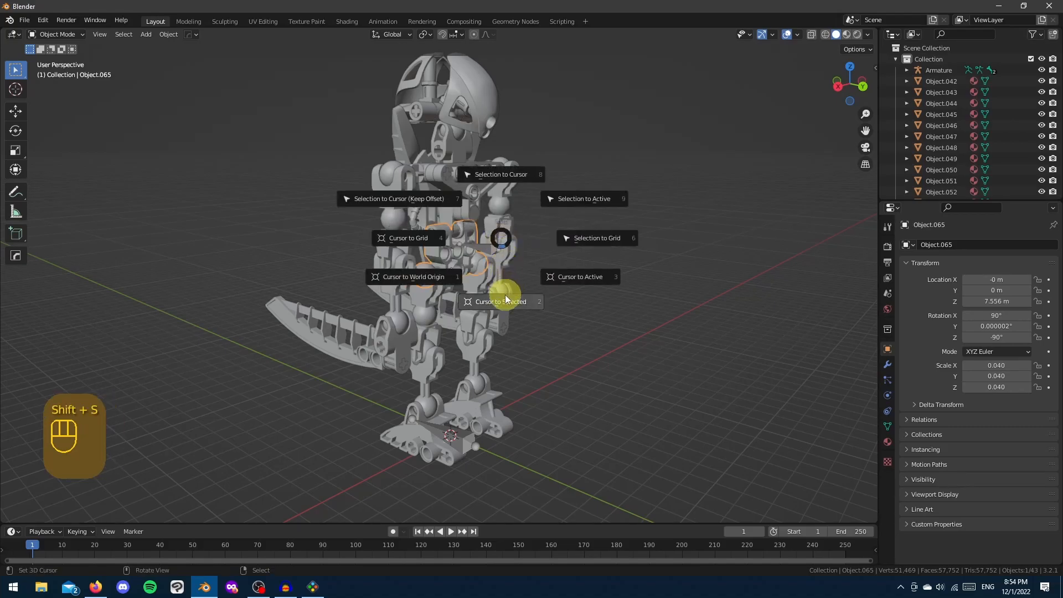
{"action": "left_click", "coordinate": [505, 299]}
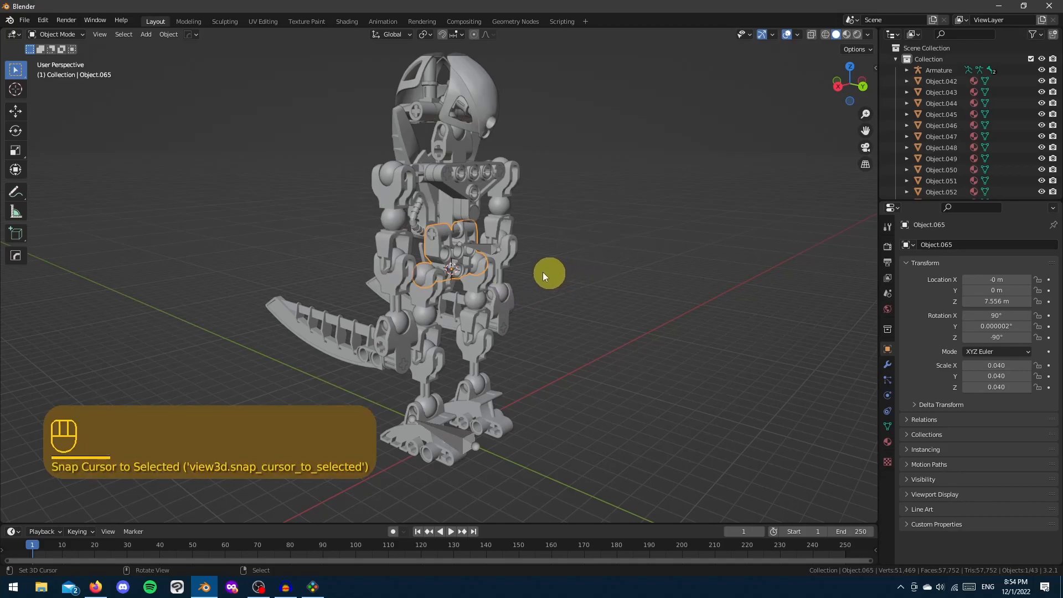
Edit the armature again and snap the Core bone's tail joint to the 3D cursor in the hip piece
{"action": "right_click", "coordinate": [477, 246]}
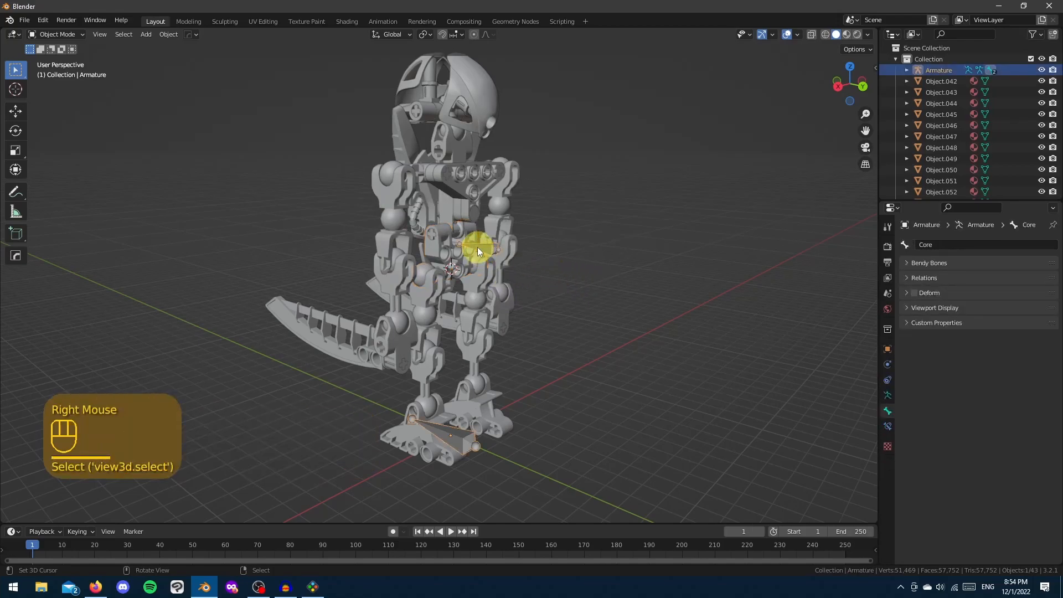
{"action": "key", "text": "Tab"}
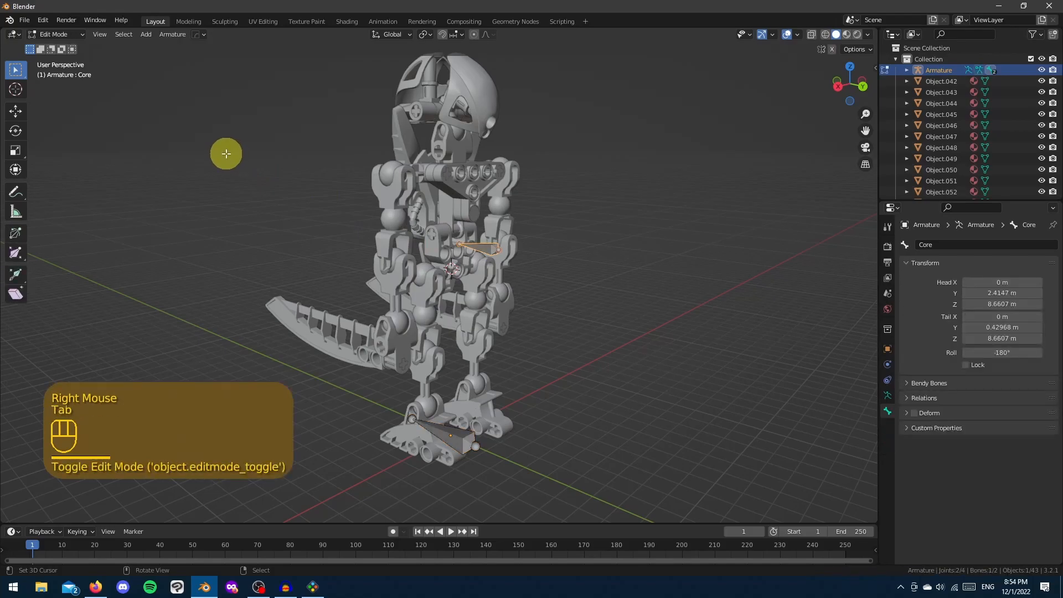
{"action": "right_click", "coordinate": [476, 253]}
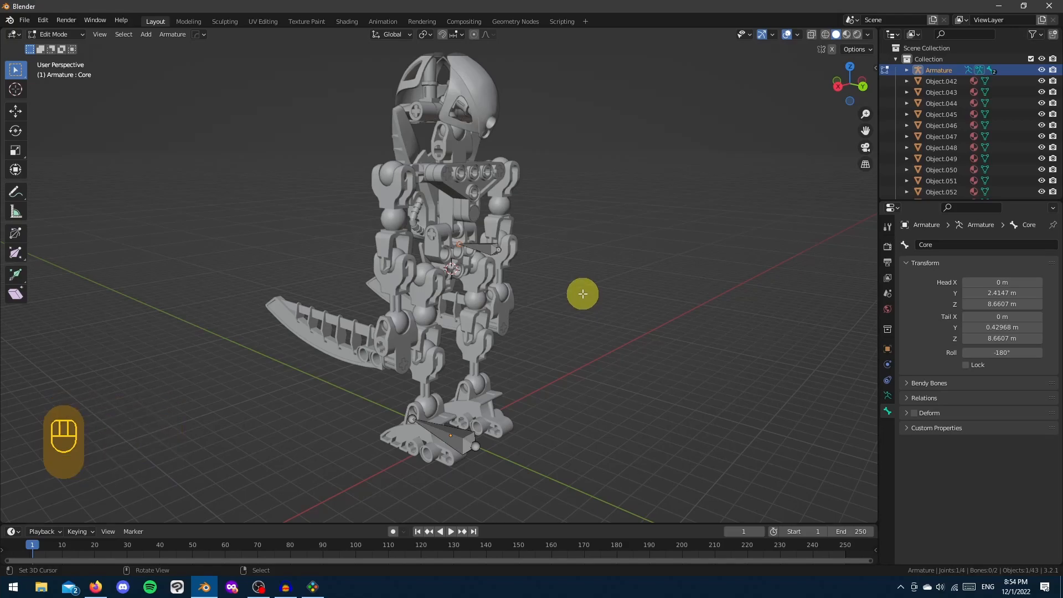
{"action": "scroll", "coordinate": [465, 244], "scroll_direction": "up", "scroll_amount": 3}
{"action": "middle_click_drag", "start_coordinate": [467, 232], "coordinate": [451, 268], "text": "shift"}
{"action": "scroll", "coordinate": [482, 240], "scroll_direction": "up", "scroll_amount": 3}
{"action": "right_click", "coordinate": [481, 239]}
{"action": "right_click", "coordinate": [481, 239]}
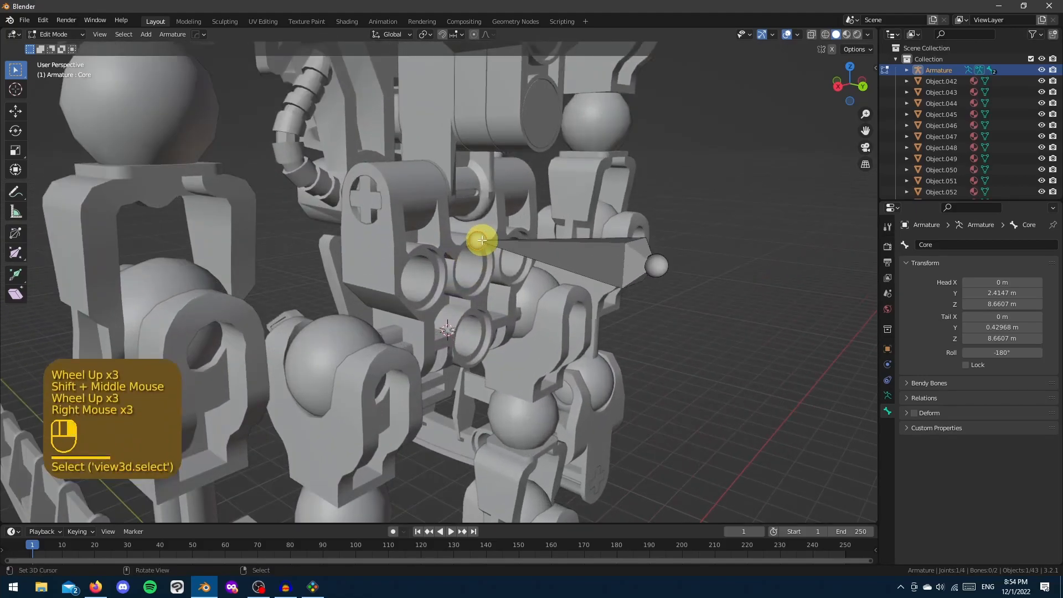
{"action": "right_click", "coordinate": [482, 239]}
{"action": "right_click", "coordinate": [481, 240]}
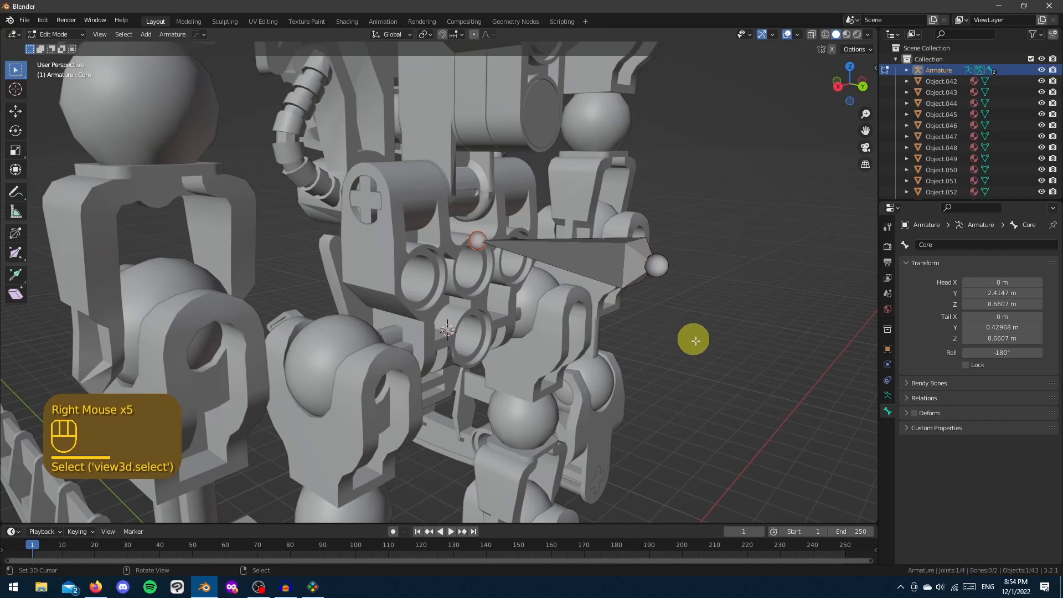
{"action": "scroll", "coordinate": [692, 338], "scroll_direction": "down", "scroll_amount": 3}
{"action": "key", "text": "shift+s"}
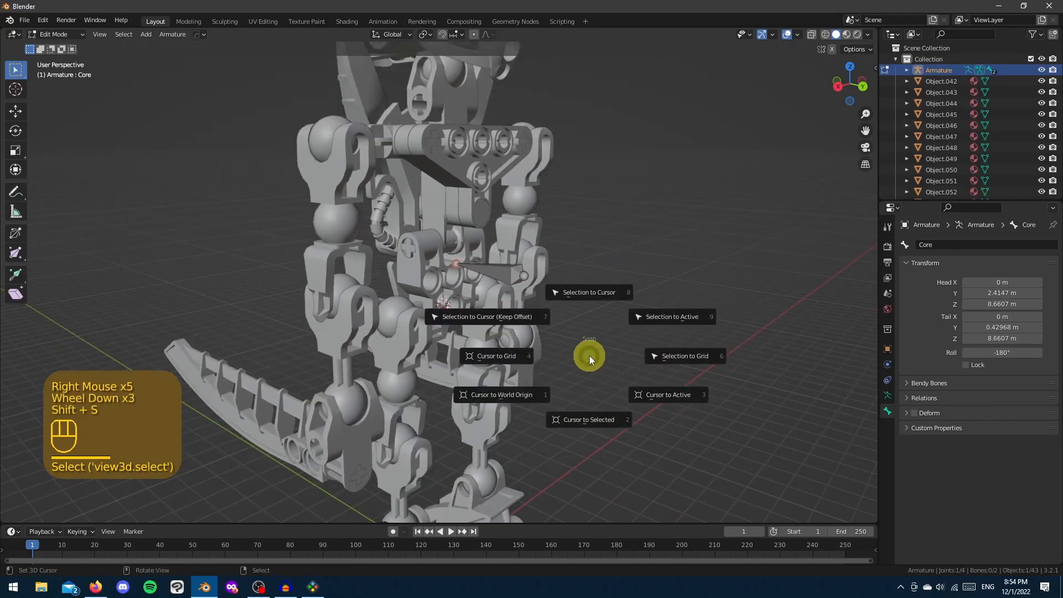
{"action": "left_click", "coordinate": [591, 293]}
{"action": "scroll", "coordinate": [591, 297], "scroll_direction": "down", "scroll_amount": 3}
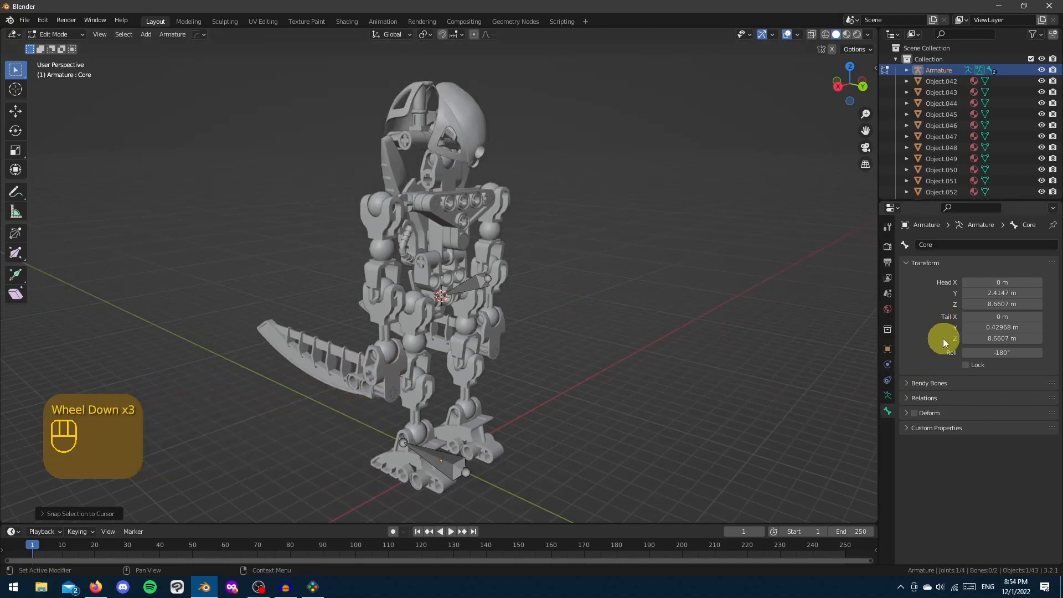
Copy the Core bone's tail Z value of 7.556 m into its head Z so the bone lies level
{"action": "left_click", "coordinate": [995, 338]}
{"action": "left_click", "coordinate": [995, 338]}
{"action": "key", "text": "ctrl+c"}
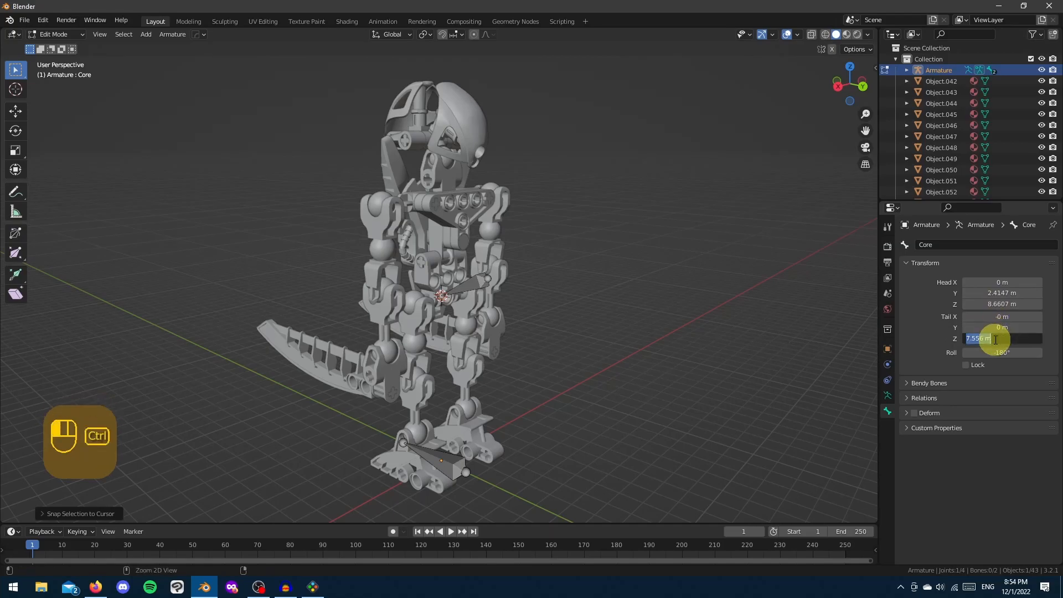
{"action": "left_click", "coordinate": [998, 304]}
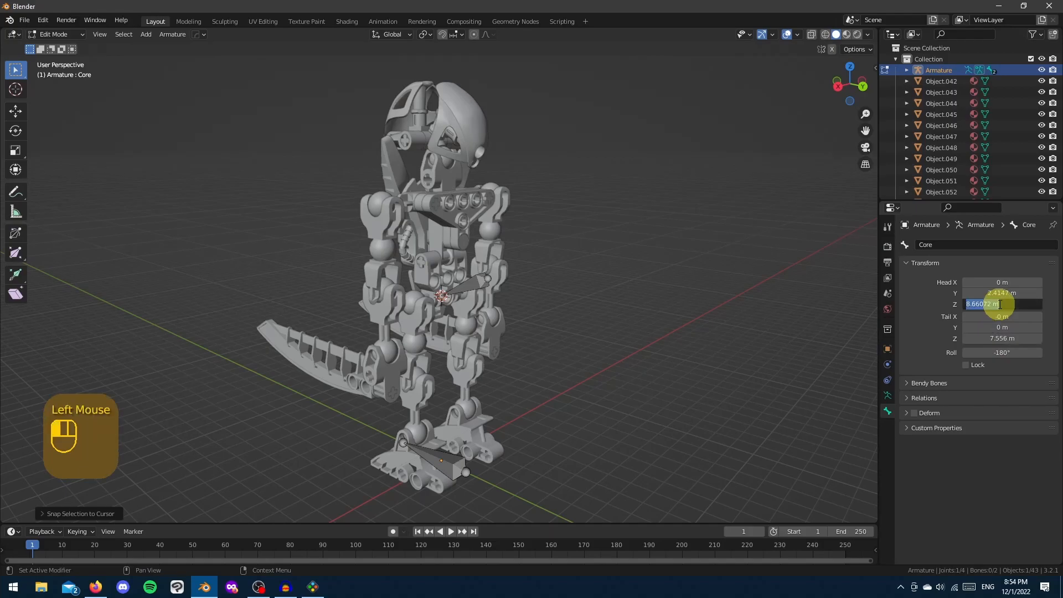
{"action": "key", "text": "ctrl+v"}
{"action": "key", "text": "Return"}
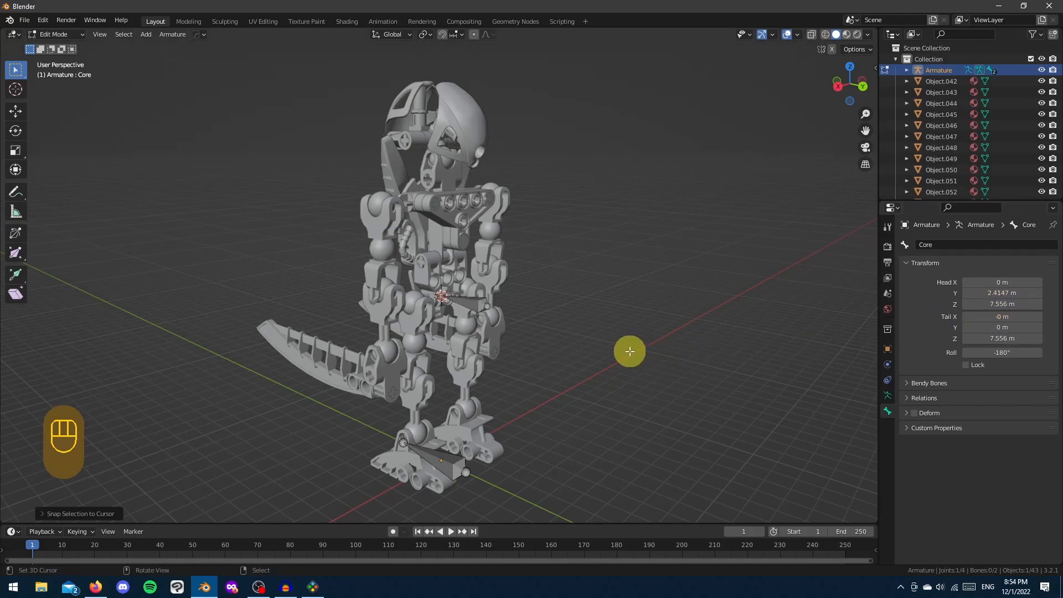
Extrude a new bone from the Core bone's tail up and backward, ending at about -0.73, 2.60, 9.21 m
{"action": "scroll", "coordinate": [609, 339], "scroll_direction": "down", "scroll_amount": 2}
{"action": "middle_click_drag", "start_coordinate": [565, 340], "coordinate": [612, 337]}
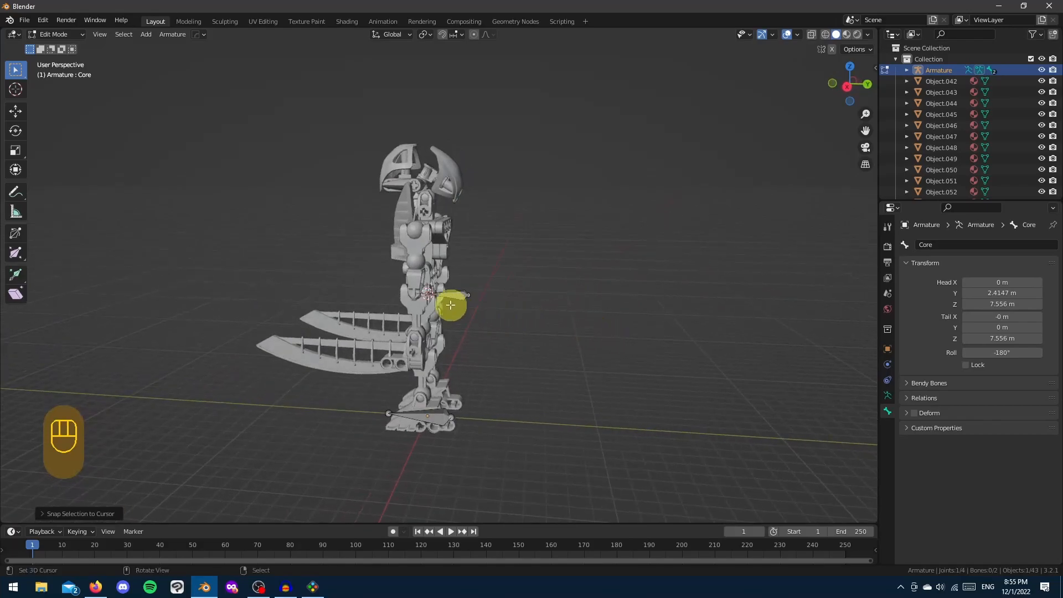
{"action": "right_click", "coordinate": [432, 297]}
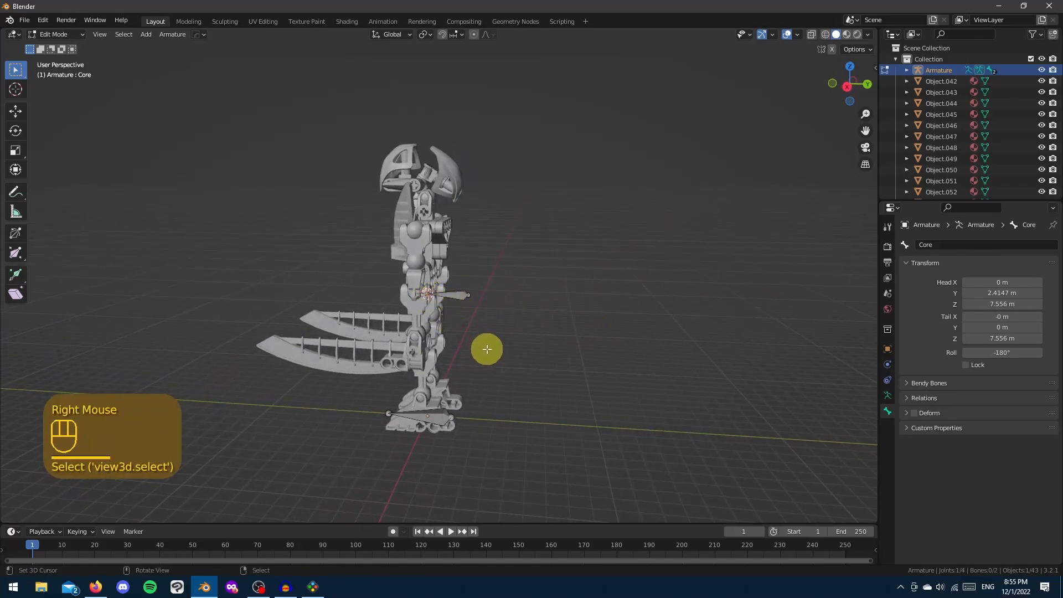
{"action": "key", "text": "e"}
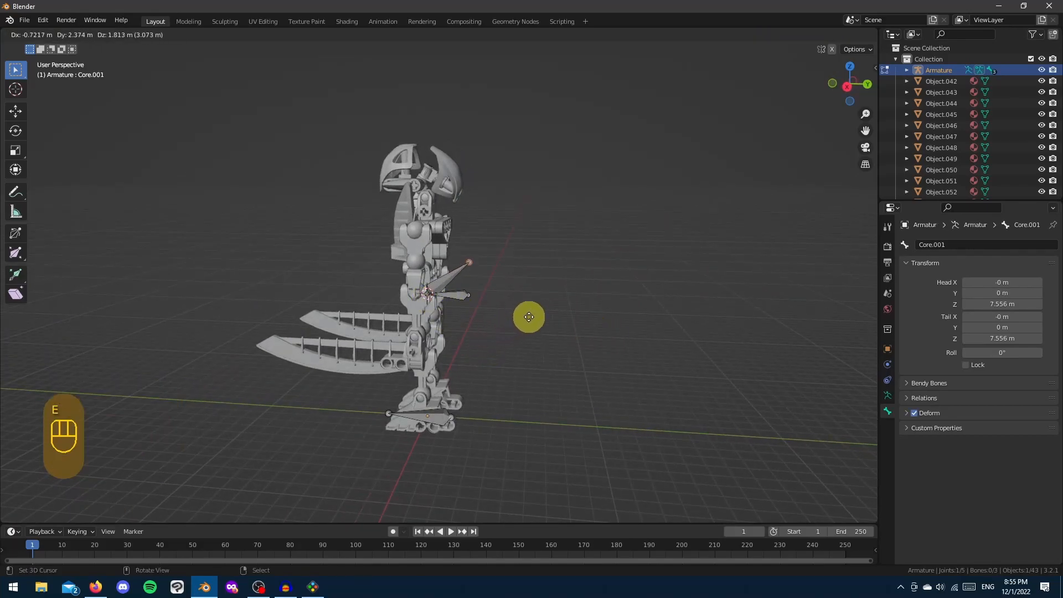
{"action": "left_click", "coordinate": [530, 317]}
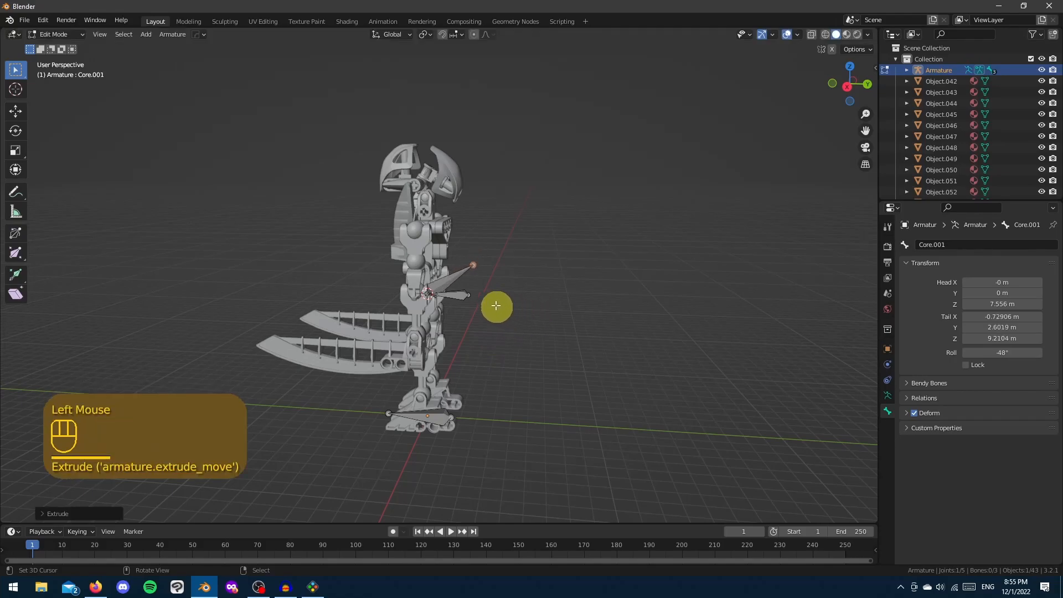
Rename the newly extruded bone as Torso
{"action": "scroll", "coordinate": [495, 300], "scroll_direction": "up", "scroll_amount": 2}
{"action": "mouse_move", "coordinate": [495, 299]}
{"action": "middle_mouse_down"}
{"action": "mouse_move", "coordinate": [524, 297]}
{"action": "mouse_move", "coordinate": [475, 308]}
{"action": "mouse_move", "coordinate": [488, 306]}
{"action": "middle_mouse_up"}
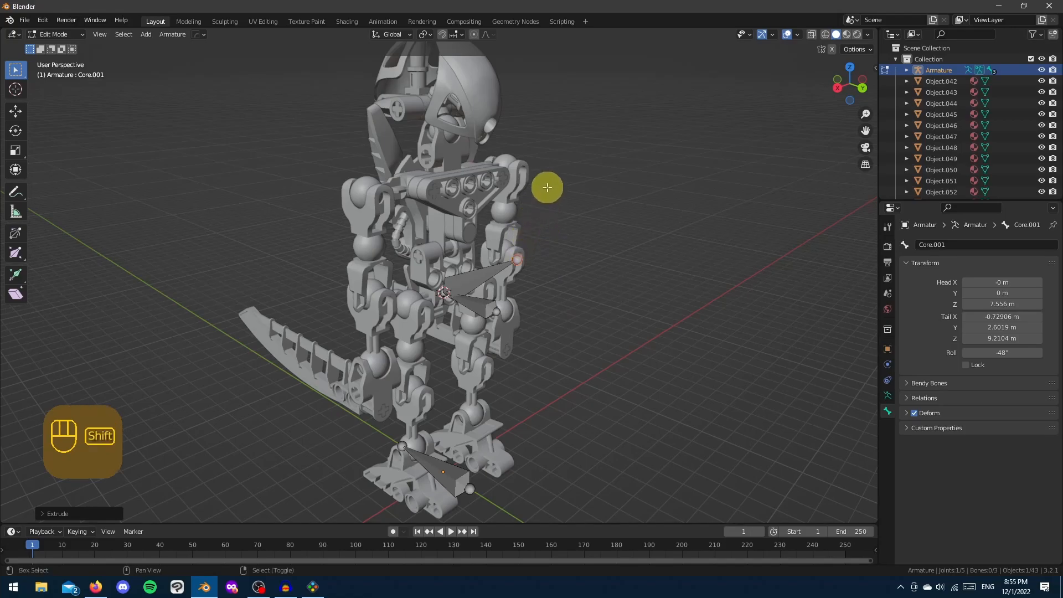
{"action": "right_click", "coordinate": [471, 268]}
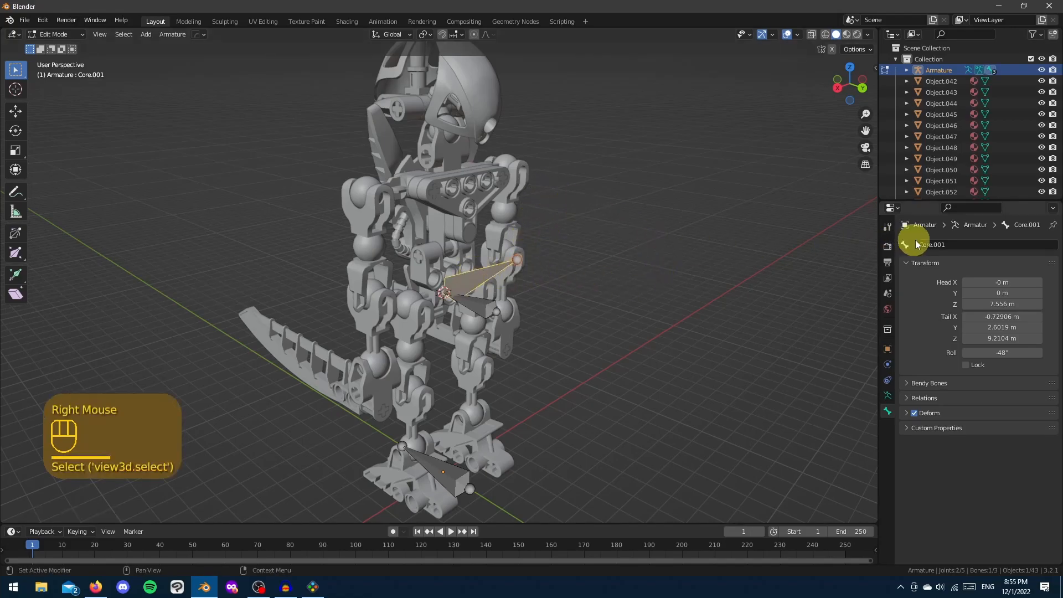
{"action": "left_click", "coordinate": [933, 245]}
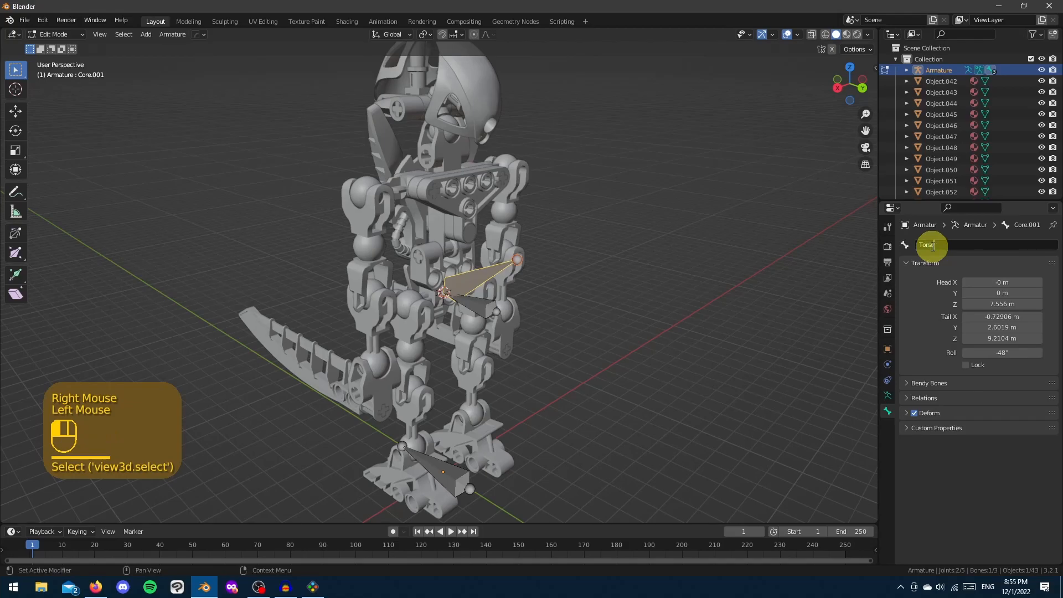
{"action": "key", "text": "Return"}
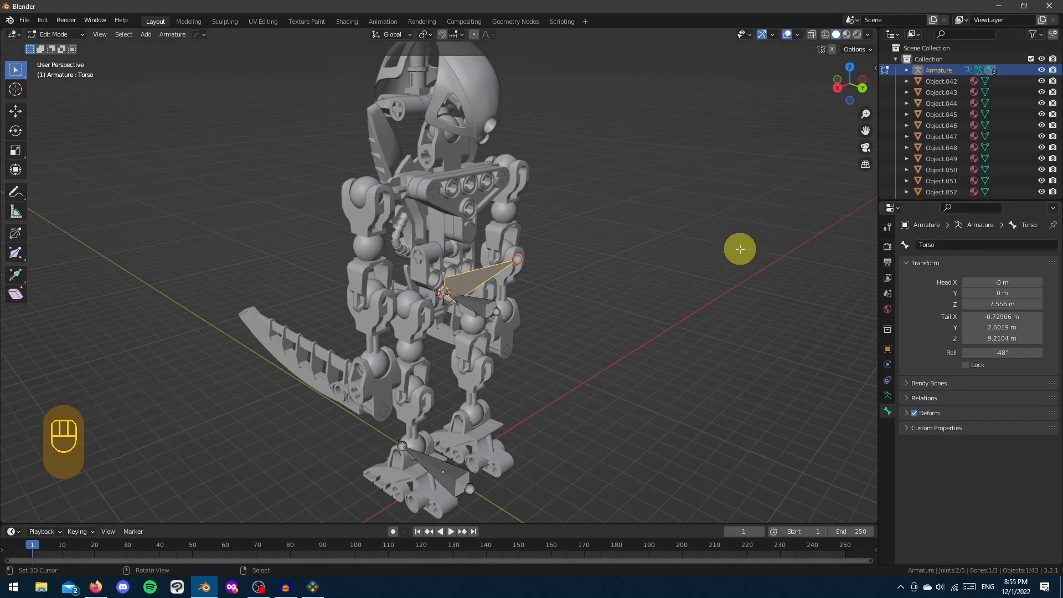
Leave armature editing and select the neck's ball-joint piece, Object.050
{"action": "key", "text": "Tab"}
{"action": "middle_click_drag", "start_coordinate": [479, 158], "coordinate": [548, 233], "text": "shift"}
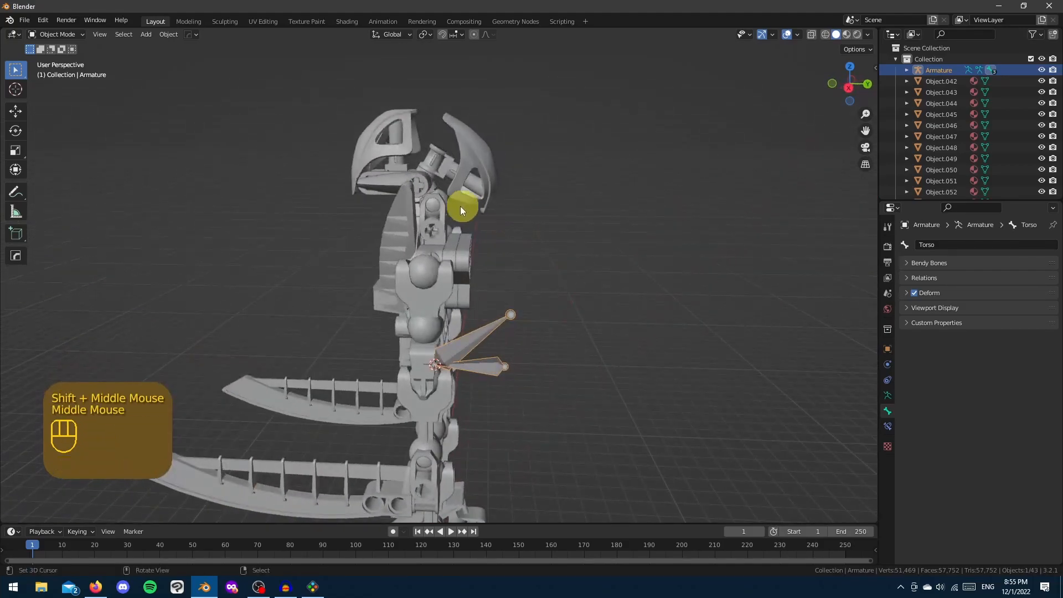
{"action": "scroll", "coordinate": [465, 210], "scroll_direction": "up", "scroll_amount": 2}
{"action": "right_click", "coordinate": [450, 163]}
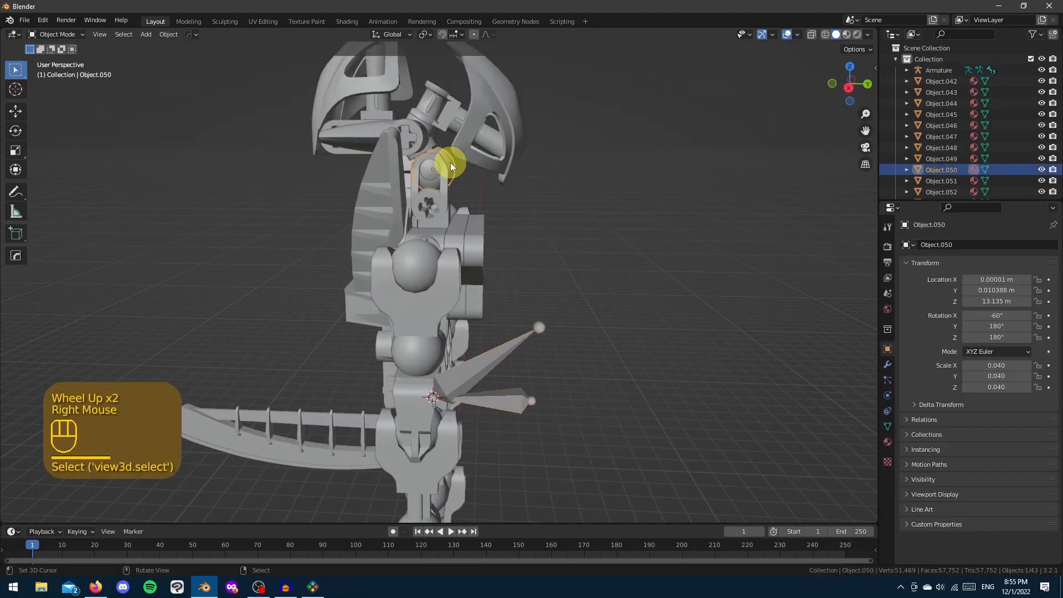
{"action": "middle_click_drag", "start_coordinate": [586, 201], "coordinate": [523, 185]}
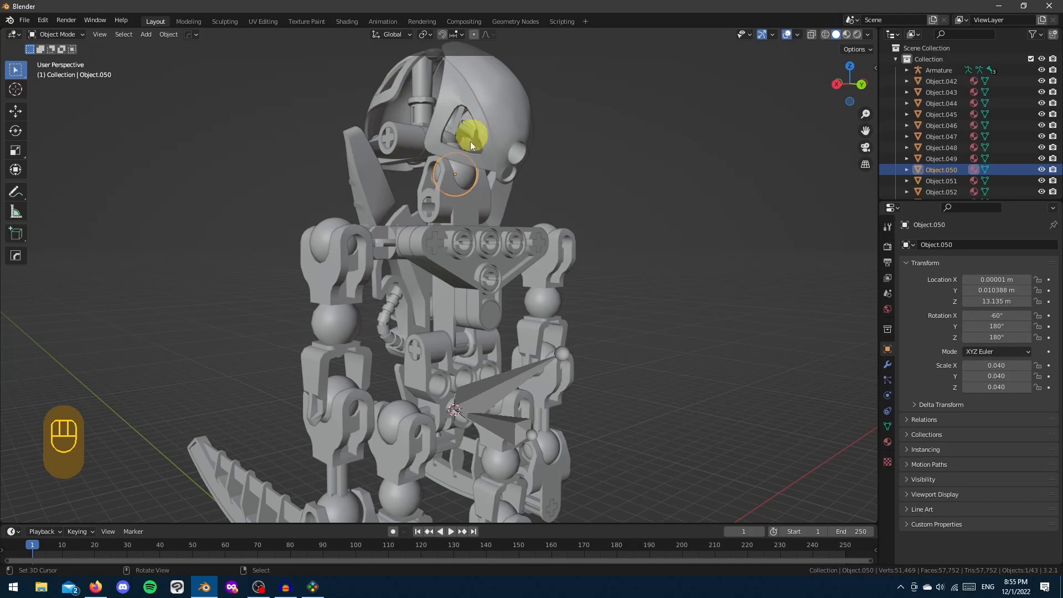
In the neck piece's mesh, select a few ball vertices, grow the selection over the whole ball, and show it in right orthographic view
{"action": "middle_click_drag", "start_coordinate": [464, 156], "coordinate": [589, 268], "text": "shift"}
{"action": "scroll", "coordinate": [459, 260], "scroll_direction": "up", "scroll_amount": 4}
{"action": "scroll", "coordinate": [497, 275], "scroll_direction": "up", "scroll_amount": 2}
{"action": "key", "text": "Tab"}
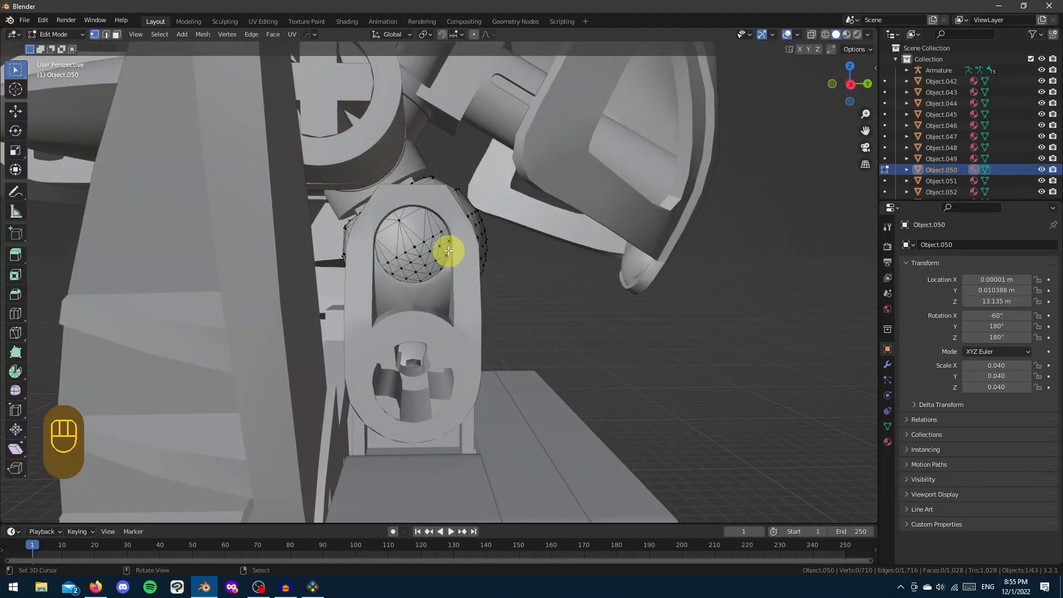
{"action": "right_click", "coordinate": [422, 243], "text": "alt"}
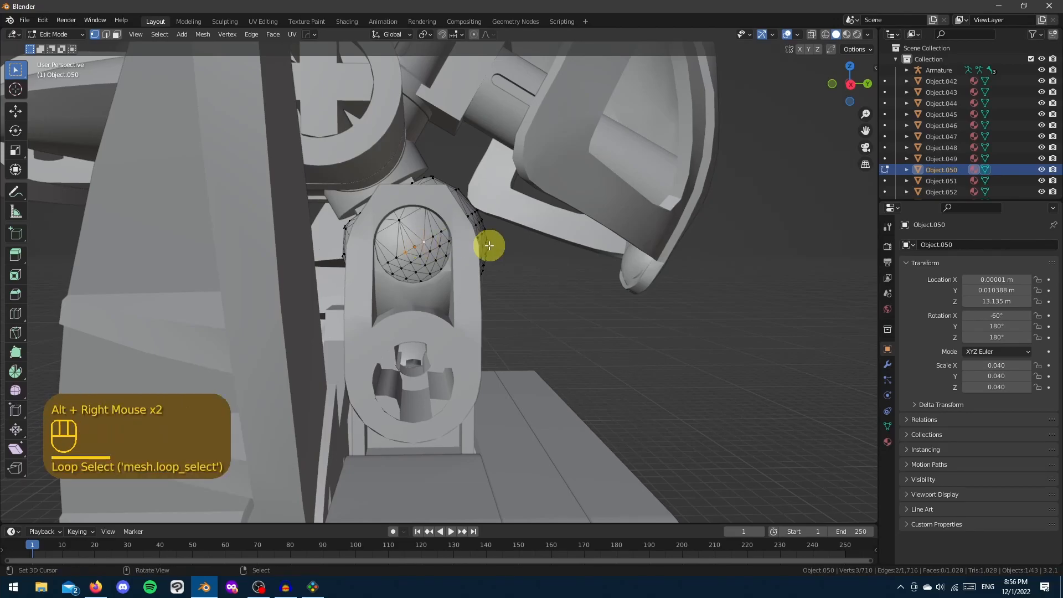
{"action": "key", "text": "ctrl+KP_Add"}
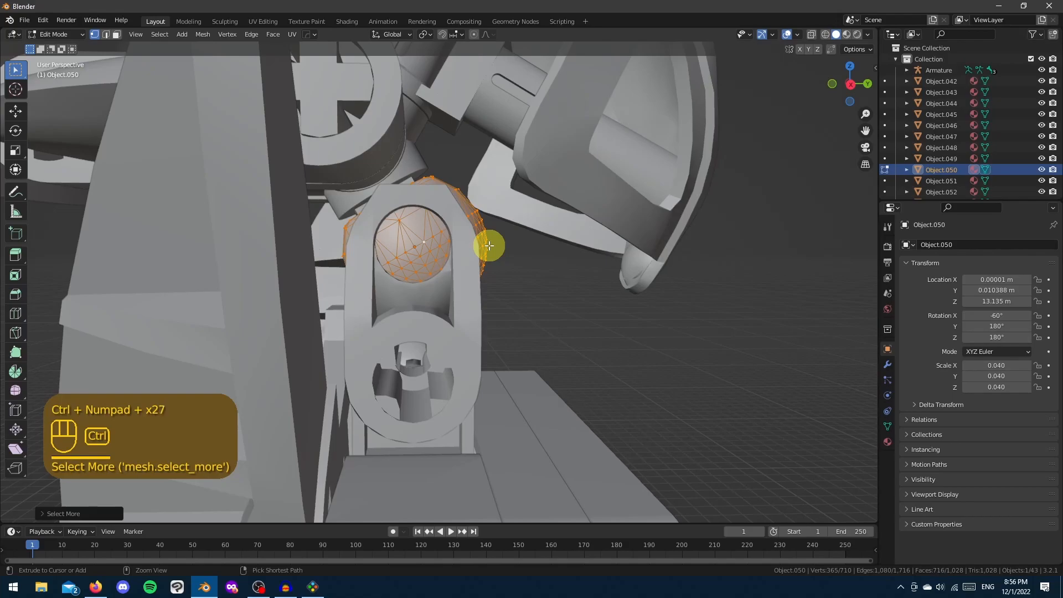
{"action": "scroll", "coordinate": [497, 246], "scroll_direction": "down", "scroll_amount": 2}
{"action": "middle_click_drag", "start_coordinate": [497, 246], "coordinate": [476, 296]}
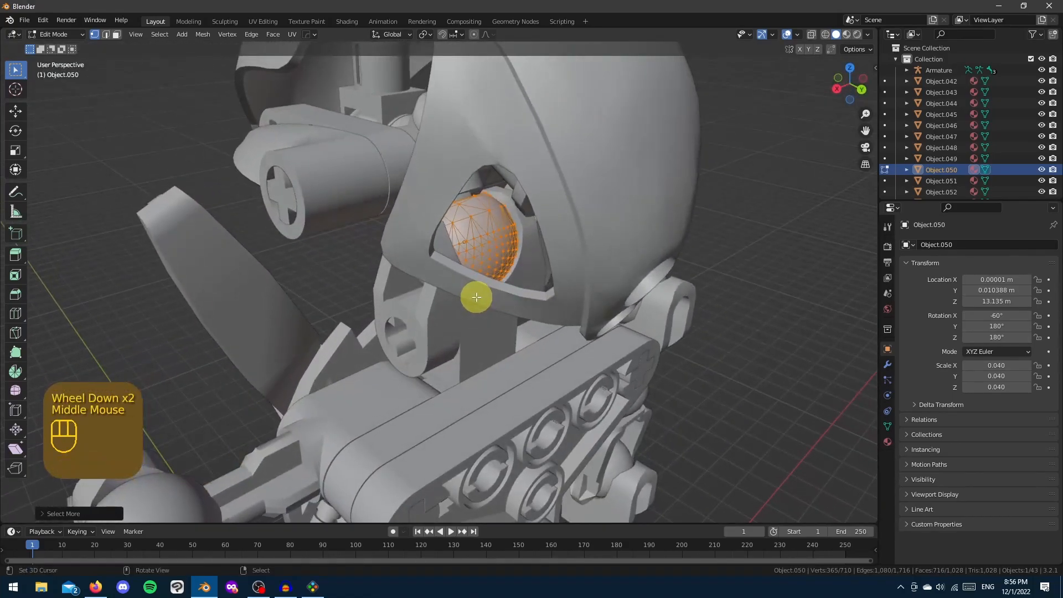
{"action": "key", "text": "KP_3"}
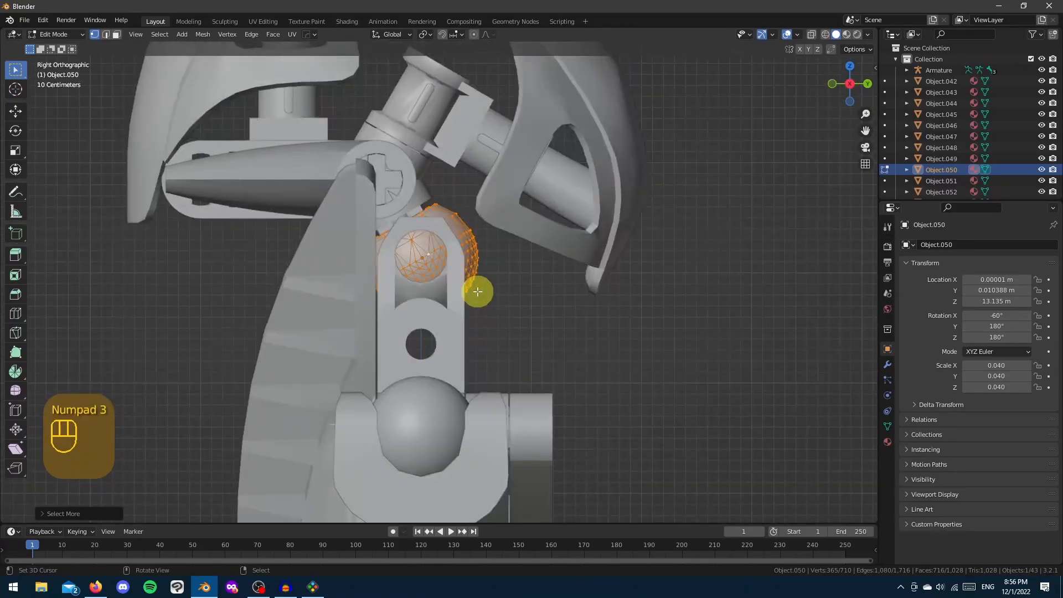
{"action": "scroll", "coordinate": [478, 292], "scroll_direction": "up", "scroll_amount": 2}
{"action": "key", "text": "KP_1"}
{"action": "scroll", "coordinate": [490, 285], "scroll_direction": "down", "scroll_amount": 1}
{"action": "key", "text": "KP_3"}
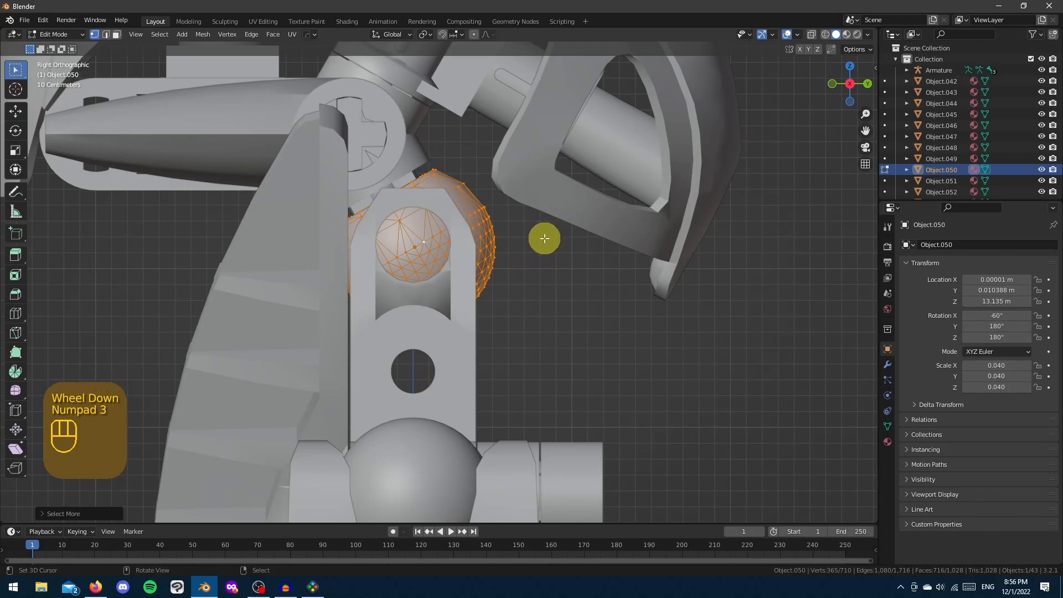
Select vertices on opposite sides of the neck piece's ball and snap the 3D cursor to the selection
{"action": "scroll", "coordinate": [543, 238], "scroll_direction": "down", "scroll_amount": 5}
{"action": "scroll", "coordinate": [579, 294], "scroll_direction": "up", "scroll_amount": 5}
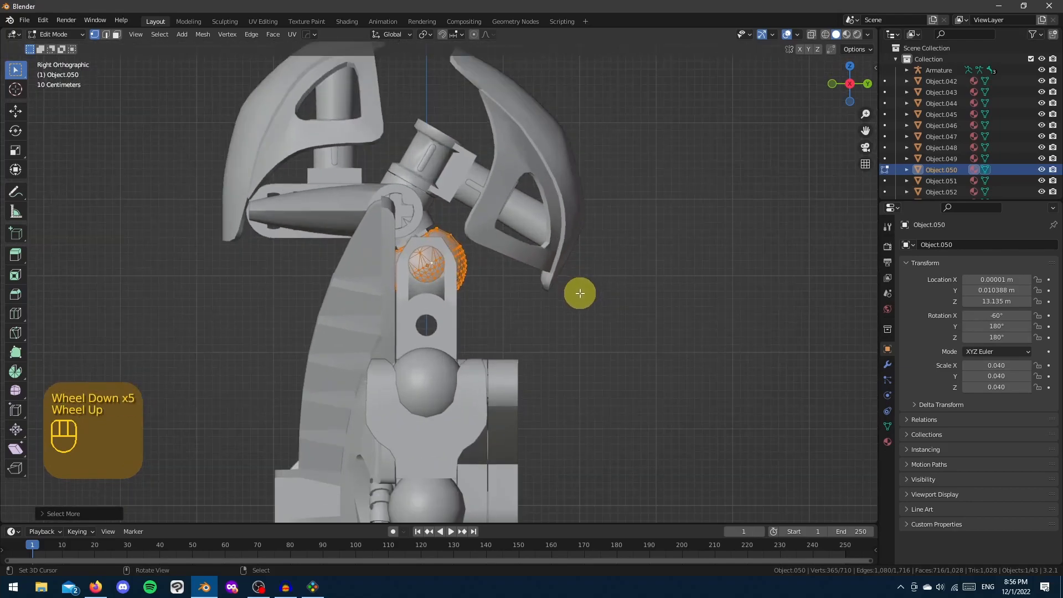
{"action": "middle_click_drag", "start_coordinate": [529, 265], "coordinate": [564, 291], "text": "shift"}
{"action": "scroll", "coordinate": [545, 289], "scroll_direction": "down", "scroll_amount": 1}
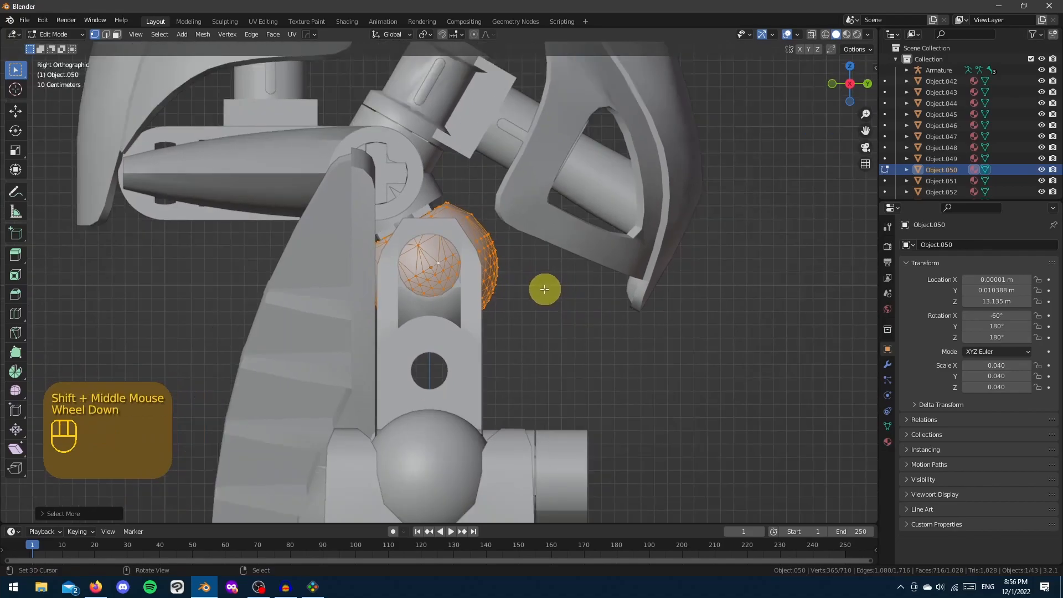
{"action": "right_click", "coordinate": [497, 261]}
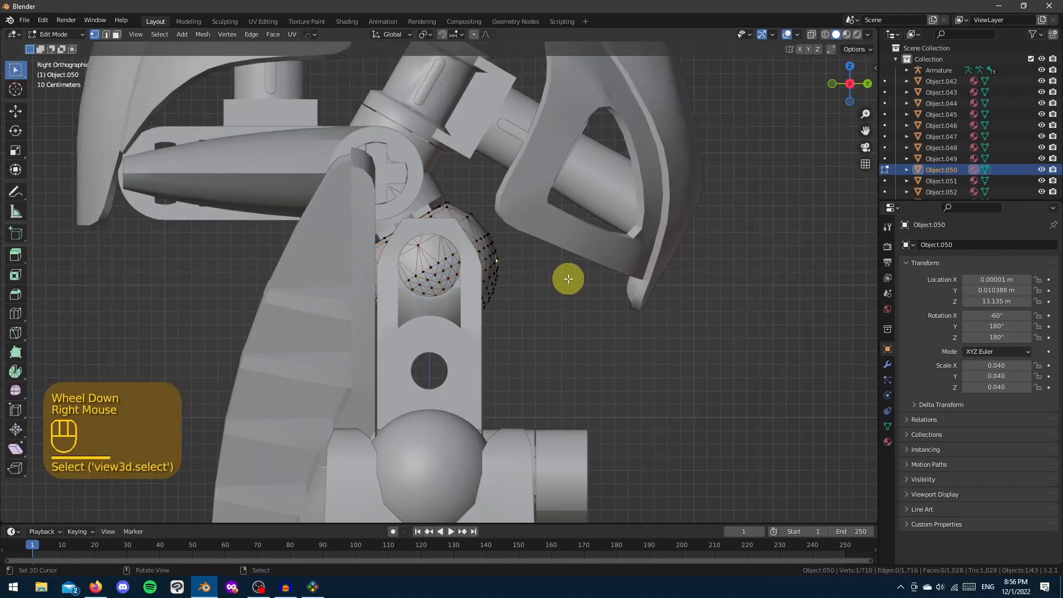
{"action": "key", "text": "ctrl+KP_Add"}
{"action": "right_click", "coordinate": [468, 260]}
{"action": "right_click", "coordinate": [468, 260]}
{"action": "right_click", "coordinate": [422, 268]}
{"action": "middle_click_drag", "start_coordinate": [588, 280], "coordinate": [403, 273]}
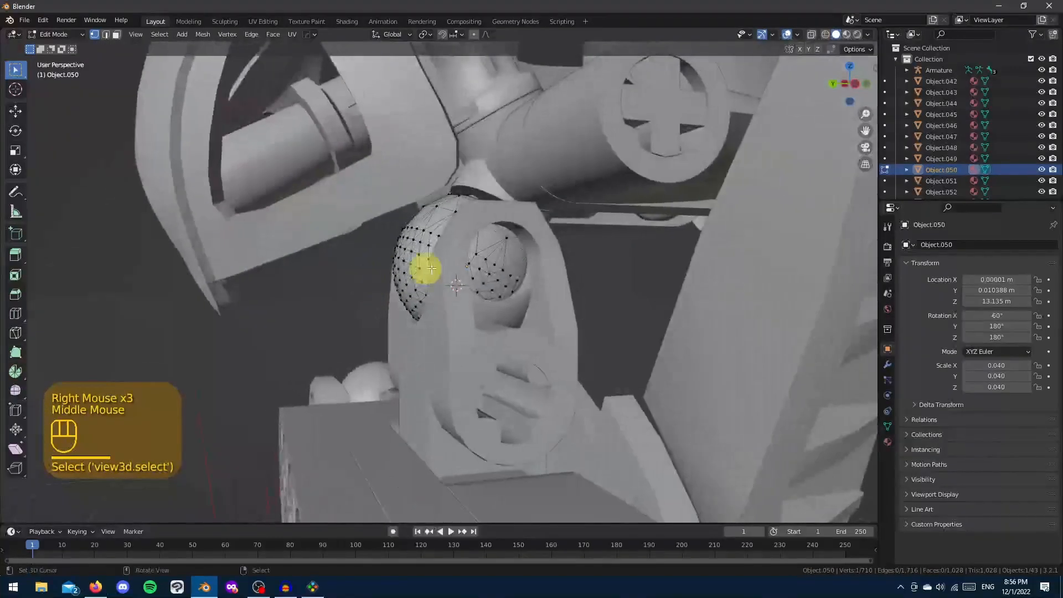
{"action": "right_click", "coordinate": [494, 265], "text": "shift"}
{"action": "key", "text": "shift+s"}
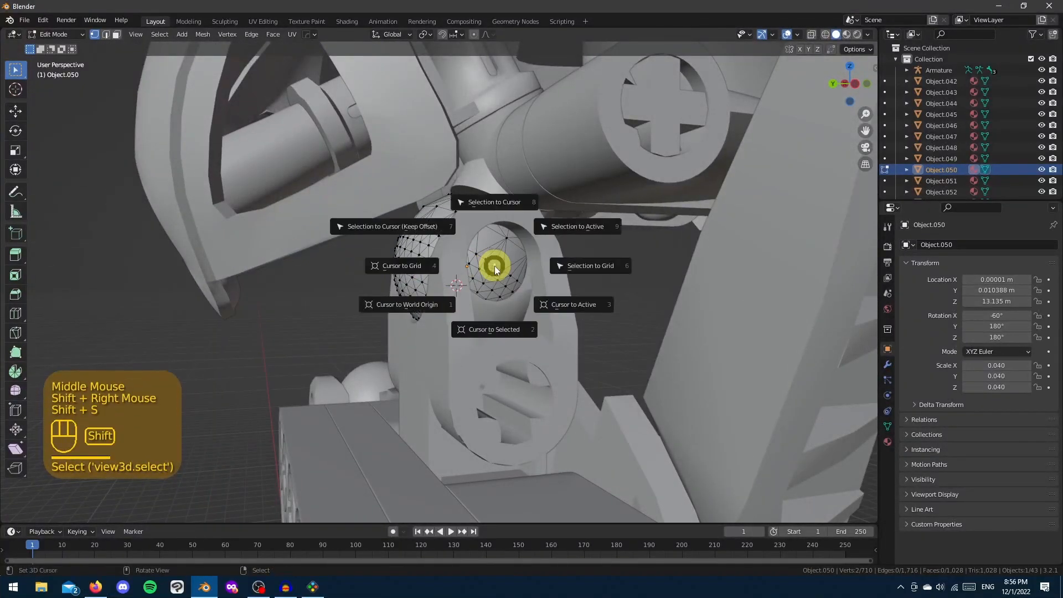
{"action": "left_click", "coordinate": [492, 316]}
Leave the neck mesh, edit the armature, and snap the Torso bone's tail to the 3D cursor
{"action": "scroll", "coordinate": [487, 313], "scroll_direction": "down", "scroll_amount": 3}
{"action": "key", "text": "Tab"}
{"action": "scroll", "coordinate": [463, 344], "scroll_direction": "down", "scroll_amount": 1, "text": "shift"}
{"action": "middle_click_drag", "start_coordinate": [462, 344], "coordinate": [417, 309], "text": "shift"}
{"action": "right_click", "coordinate": [431, 294]}
{"action": "key", "text": "Tab"}
{"action": "right_click", "coordinate": [392, 260]}
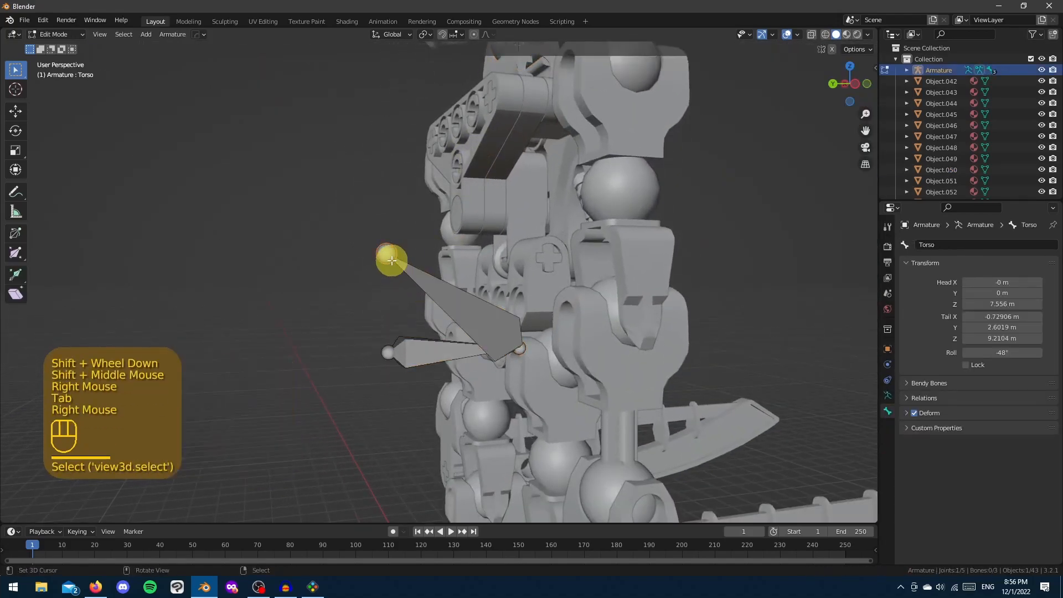
{"action": "key", "text": "shift+s"}
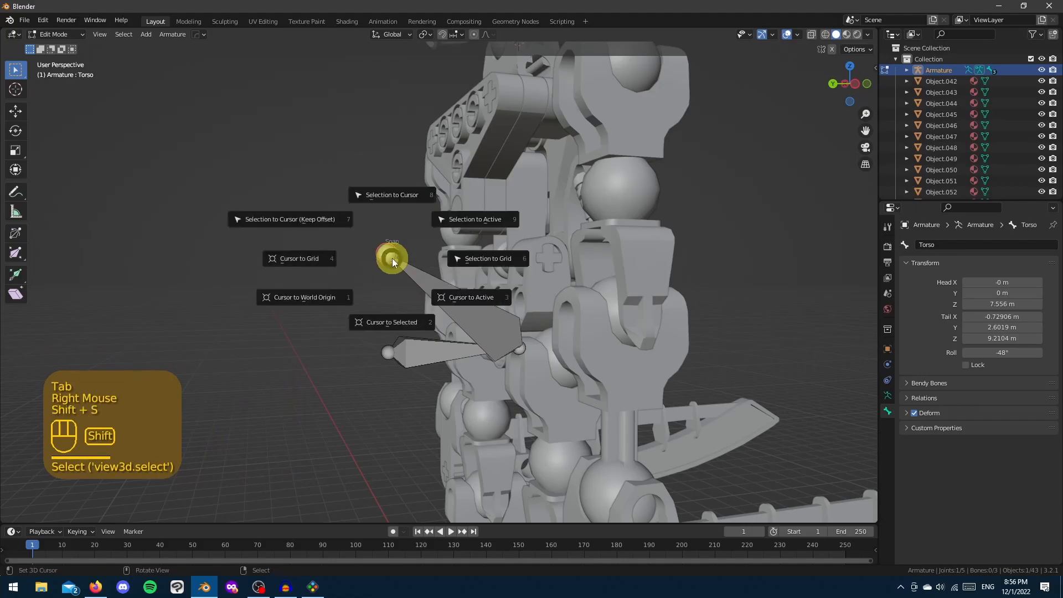
{"action": "left_click", "coordinate": [392, 219]}
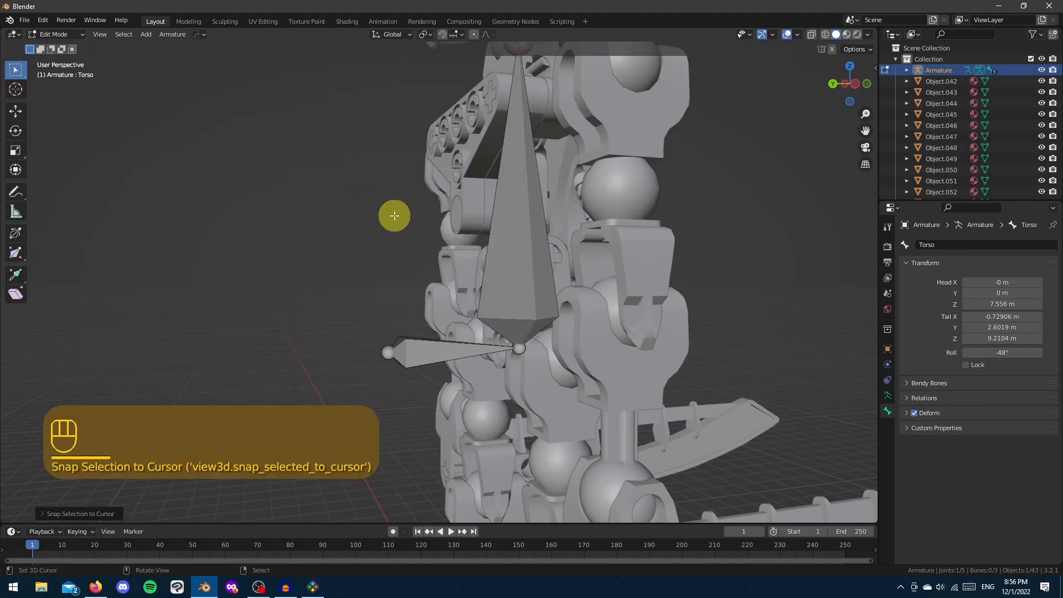
Extrude a bone about 3.07 m straight up from the Torso bone's tail through the head
{"action": "middle_click_drag", "start_coordinate": [442, 178], "coordinate": [435, 208], "text": "shift"}
{"action": "scroll", "coordinate": [428, 268], "scroll_direction": "down", "scroll_amount": 2}
{"action": "middle_click_drag", "start_coordinate": [428, 269], "coordinate": [522, 297]}
{"action": "middle_click_drag", "start_coordinate": [351, 292], "coordinate": [476, 281]}
{"action": "middle_click_drag", "start_coordinate": [415, 218], "coordinate": [494, 242], "text": "shift"}
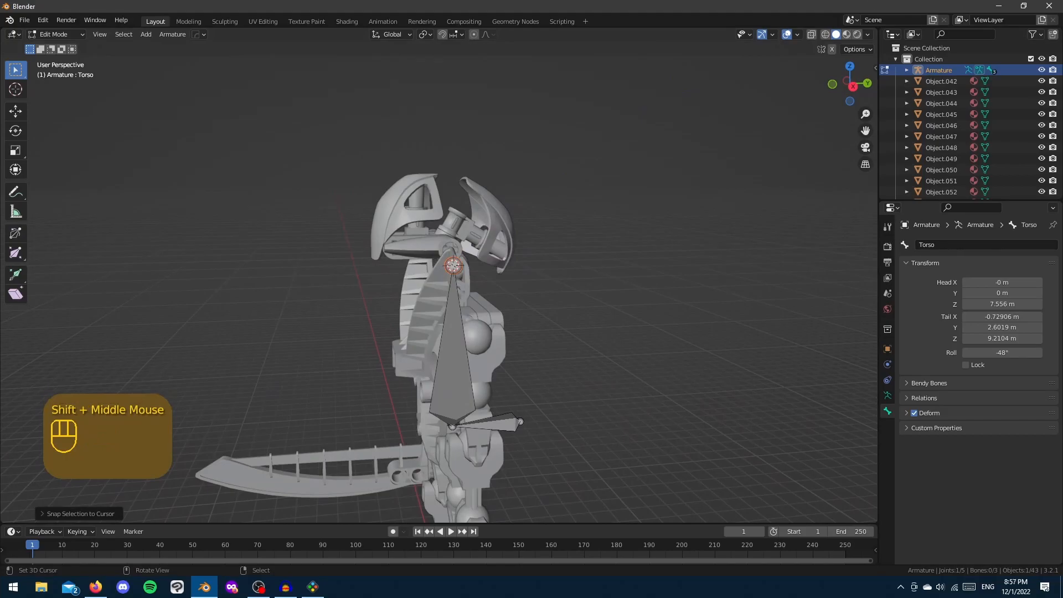
{"action": "middle_click_drag", "start_coordinate": [470, 266], "coordinate": [477, 239]}
{"action": "scroll", "coordinate": [477, 240], "scroll_direction": "up", "scroll_amount": 2}
{"action": "key", "text": "e"}
{"action": "left_click", "coordinate": [430, 230]}
In front view, extrude a bone from the Torso bone's tail toward the shoulder
{"action": "scroll", "coordinate": [429, 230], "scroll_direction": "down", "scroll_amount": 2}
{"action": "key", "text": "KP_1"}
{"action": "key", "text": "e"}
{"action": "left_click", "coordinate": [536, 258]}
Grow a selection over the arm joint's ball, snap the 3D cursor to it, and snap the bone's tail to the cursor
{"action": "key", "text": "Tab"}
{"action": "key", "text": "ctrl+KP_Add"}
{"action": "key", "text": "ctrl+KP_Add"}
{"action": "key", "text": "ctrl+KP_Add"}
{"action": "key", "text": "ctrl+KP_Add"}
{"action": "key", "text": "ctrl+KP_Add"}
{"action": "key", "text": "ctrl+KP_Add"}
{"action": "key", "text": "ctrl+KP_Add"}
{"action": "key", "text": "ctrl+KP_Add"}
{"action": "key", "text": "ctrl+KP_Add"}
{"action": "key", "text": "ctrl+KP_Add"}
{"action": "key", "text": "ctrl+KP_Add"}
{"action": "key", "text": "ctrl+KP_Add"}
{"action": "key", "text": "ctrl+KP_Add"}
{"action": "key", "text": "ctrl+KP_Add"}
{"action": "key", "text": "ctrl+KP_Add"}
{"action": "key", "text": "ctrl+KP_Add"}
{"action": "key", "text": "ctrl+KP_Add"}
{"action": "key", "text": "ctrl+KP_Add"}
{"action": "key", "text": "ctrl+KP_Add"}
{"action": "key", "text": "ctrl+KP_Add"}
{"action": "key", "text": "shift+s"}
{"action": "key", "text": "Tab"}
{"action": "key", "text": "shift+s"}
{"action": "key", "text": "Tab"}
In the forearm piece Object.070, grow the selection over the wrist ball and snap the 3D cursor to it
{"action": "scroll", "coordinate": [454, 340], "scroll_direction": "up", "scroll_amount": 2}
{"action": "key", "text": "Tab"}
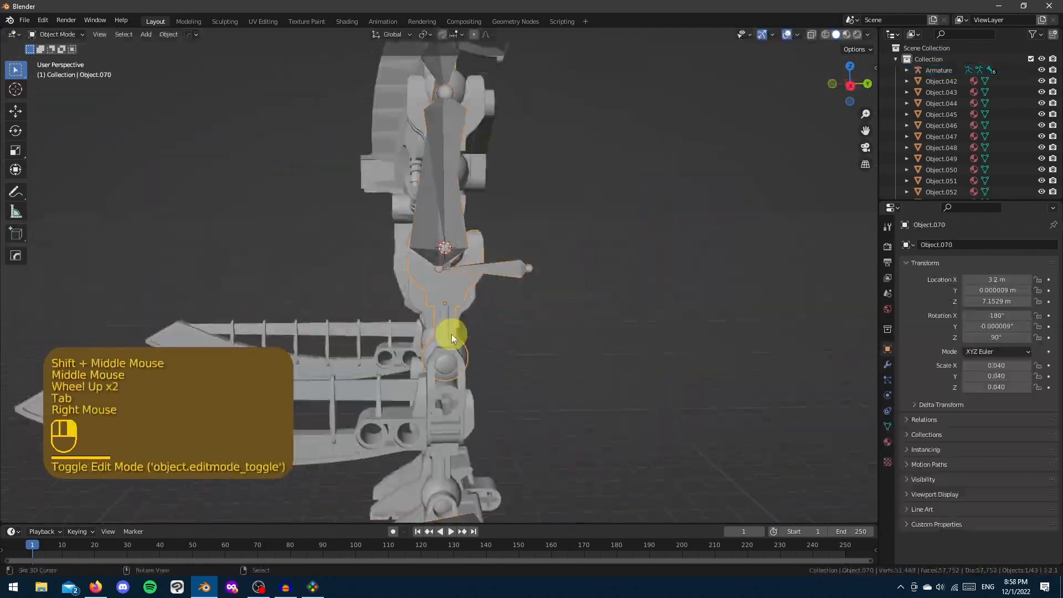
{"action": "key", "text": "Tab"}
{"action": "key", "text": "ctrl+KP_Add"}
{"action": "key", "text": "ctrl+KP_Add"}
{"action": "key", "text": "ctrl+KP_Add"}
{"action": "key", "text": "ctrl+KP_Add"}
{"action": "key", "text": "ctrl+KP_Add"}
{"action": "key", "text": "ctrl+KP_Add"}
{"action": "key", "text": "ctrl+KP_Add"}
{"action": "key", "text": "ctrl+KP_Add"}
{"action": "key", "text": "ctrl+KP_Add"}
{"action": "key", "text": "ctrl+KP_Add"}
{"action": "key", "text": "ctrl+KP_Add"}
{"action": "key", "text": "ctrl+KP_Add"}
{"action": "key", "text": "ctrl+KP_Add"}
{"action": "key", "text": "ctrl+KP_Add"}
{"action": "key", "text": "ctrl+KP_Add"}
{"action": "key", "text": "ctrl+KP_Add"}
{"action": "key", "text": "ctrl+KP_Add"}
{"action": "key", "text": "ctrl+KP_Add"}
{"action": "key", "text": "ctrl+KP_Add"}
{"action": "key", "text": "ctrl+KP_Add"}
{"action": "key", "text": "shift+s"}
Undo the last bone placement and extrude a hand bone from the wrist joint
{"action": "left_click", "coordinate": [547, 403]}
{"action": "key", "text": "ctrl+z"}
{"action": "key", "text": "e"}
{"action": "left_click", "coordinate": [574, 400]}
In the hip piece Object.065, grow the selection over the leg's hip ball and snap the 3D cursor to it
{"action": "key", "text": "ctrl+KP_Add"}
{"action": "key", "text": "ctrl+KP_Add"}
{"action": "key", "text": "ctrl+KP_Add"}
{"action": "key", "text": "ctrl+KP_Add"}
{"action": "key", "text": "ctrl+KP_Add"}
{"action": "key", "text": "ctrl+KP_Add"}
{"action": "key", "text": "ctrl+KP_Add"}
{"action": "key", "text": "ctrl+KP_Add"}
{"action": "key", "text": "ctrl+KP_Add"}
{"action": "key", "text": "ctrl+KP_Add"}
{"action": "key", "text": "ctrl+KP_Add"}
{"action": "key", "text": "ctrl+KP_Add"}
{"action": "key", "text": "ctrl+KP_Add"}
{"action": "key", "text": "ctrl+KP_Add"}
{"action": "key", "text": "ctrl+KP_Add"}
{"action": "key", "text": "ctrl+KP_Add"}
{"action": "key", "text": "ctrl+KP_Add"}
{"action": "key", "text": "ctrl+KP_Add"}
{"action": "key", "text": "ctrl+KP_Add"}
{"action": "key", "text": "ctrl+KP_Add"}
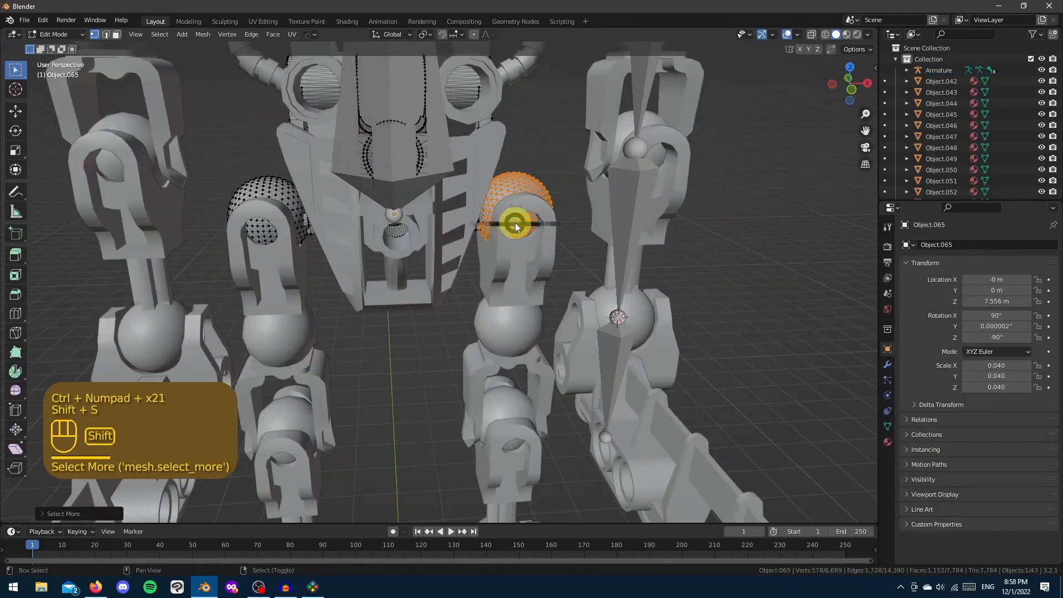
{"action": "key", "text": "shift+s"}
Extrude a leg bone along Z and, in right view, a foot bone from the ankle ending at about 1.6, -1.79, 0.23 m
{"action": "key", "text": "Tab"}
{"action": "key", "text": "e"}
{"action": "key", "text": "z"}
{"action": "right_click", "coordinate": [503, 286]}
{"action": "key", "text": "KP_3"}
{"action": "key", "text": "e"}
{"action": "left_click", "coordinate": [416, 406]}
{"action": "scroll", "coordinate": [427, 383], "scroll_direction": "down", "scroll_amount": 2}
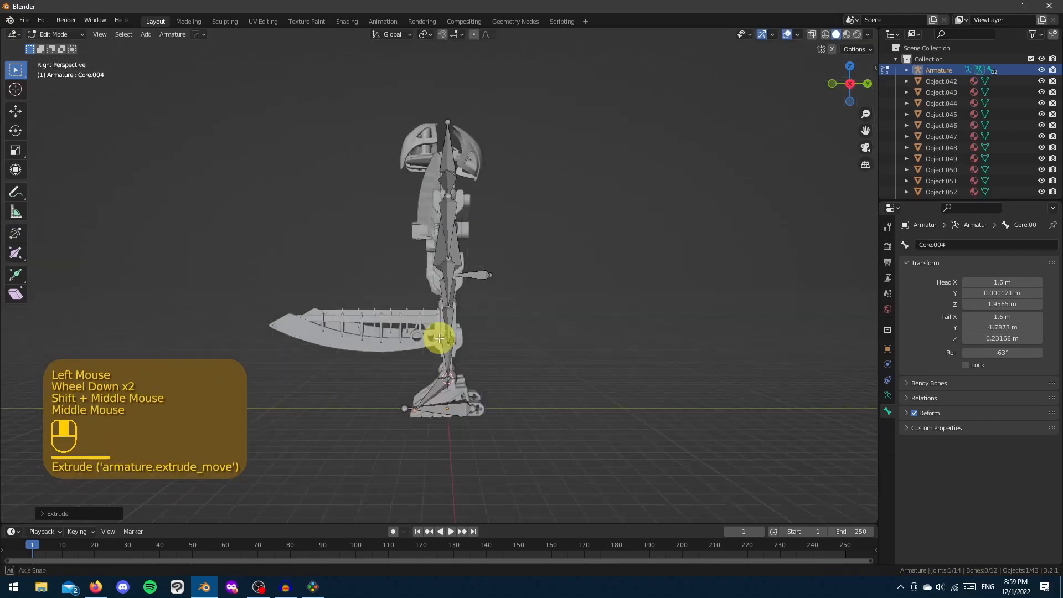
{"action": "middle_click_drag", "start_coordinate": [428, 384], "coordinate": [526, 388]}
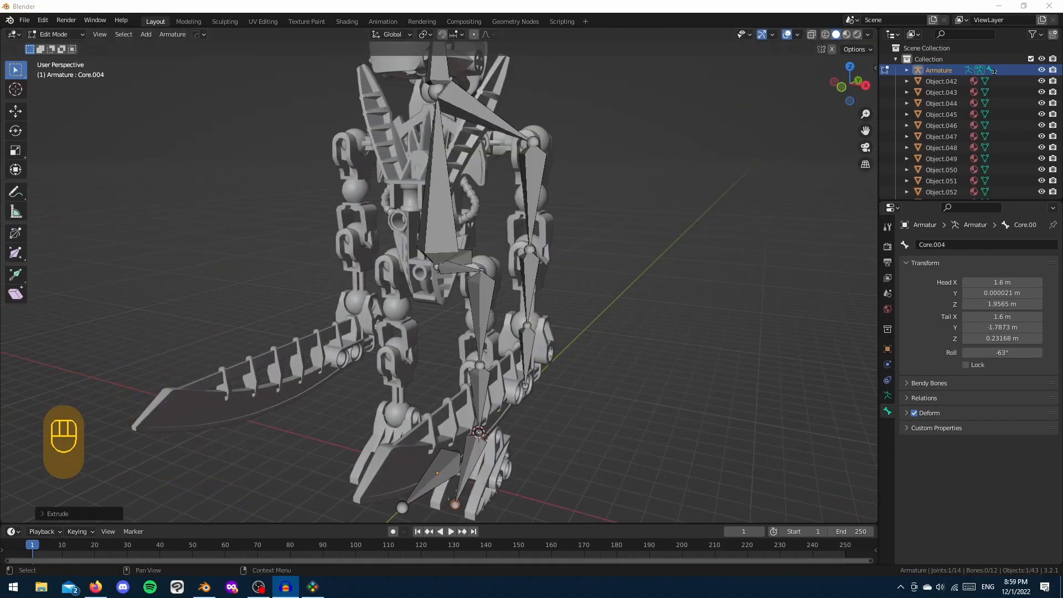
Select the Torso bone and clear its roll
{"action": "right_click", "coordinate": [443, 237]}
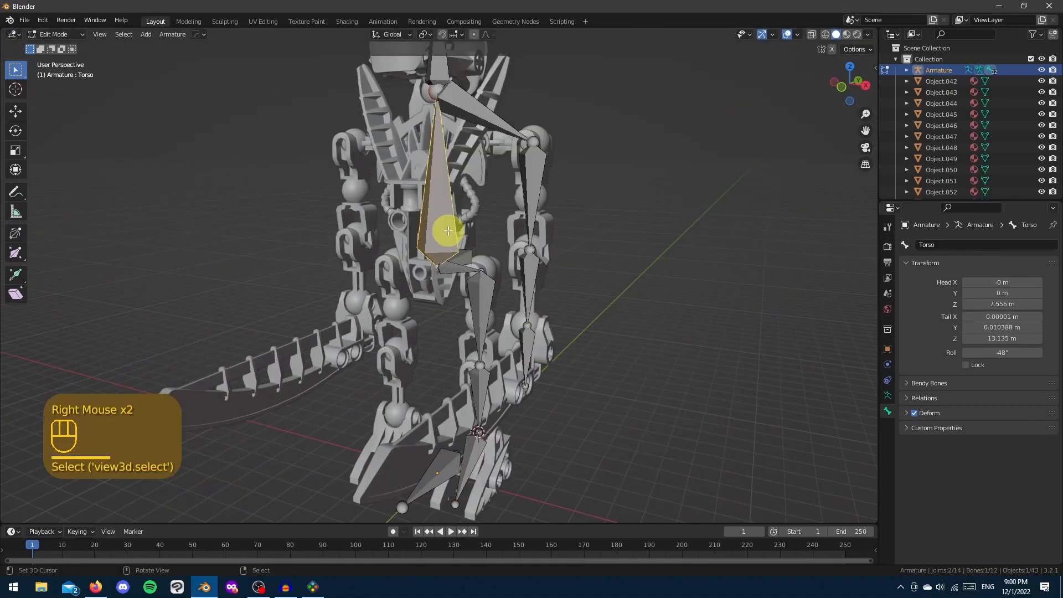
{"action": "middle_click_drag", "start_coordinate": [444, 237], "coordinate": [619, 234]}
{"action": "key", "text": "alt+r"}
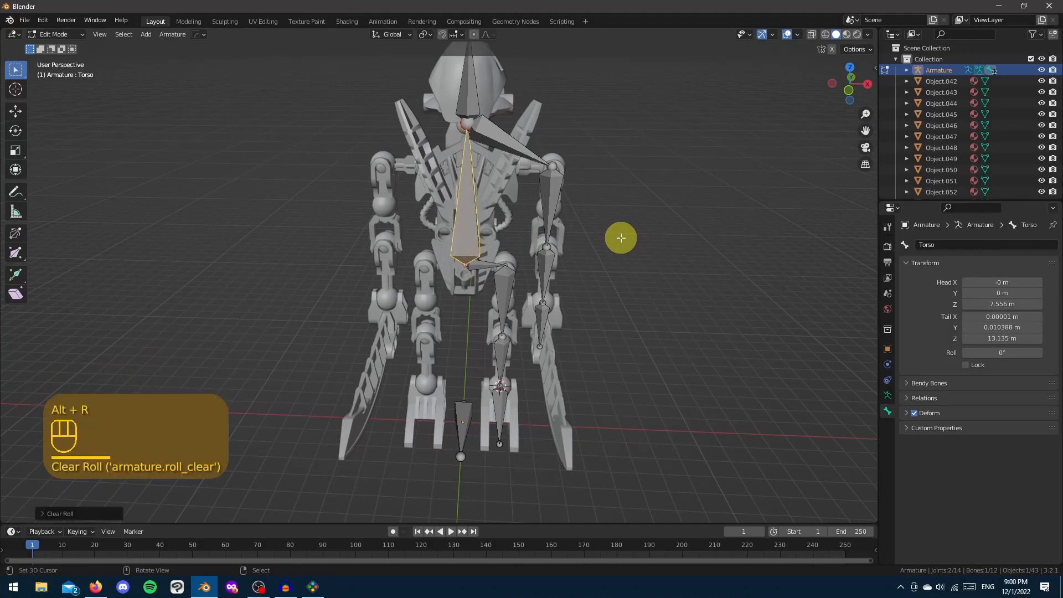
Clear the roll of the short hip bone, the neck-to-shoulder bone and the head bone
{"action": "mouse_move", "coordinate": [621, 238]}
{"action": "middle_mouse_down"}
{"action": "mouse_move", "coordinate": [624, 301]}
{"action": "mouse_move", "coordinate": [622, 244]}
{"action": "mouse_move", "coordinate": [612, 252]}
{"action": "middle_mouse_up"}
{"action": "right_click", "coordinate": [481, 266]}
{"action": "key", "text": "alt+r"}
{"action": "right_click", "coordinate": [501, 137]}
{"action": "key", "text": "alt+r"}
{"action": "right_click", "coordinate": [468, 79]}
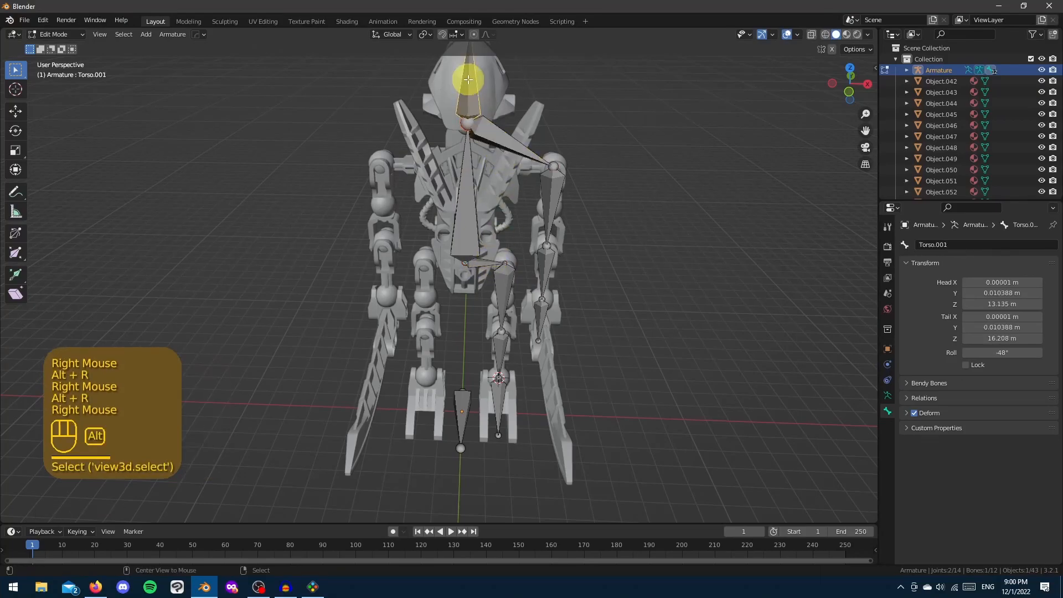
{"action": "key", "text": "alt+r"}
In front view, clear the roll of the torso, upper arm, forearm, lower leg and foot bones one by one
{"action": "middle_click_drag", "start_coordinate": [545, 208], "coordinate": [459, 214]}
{"action": "key", "text": "KP_1"}
{"action": "right_click", "coordinate": [468, 227]}
{"action": "key", "text": "alt+r"}
{"action": "right_click", "coordinate": [549, 197]}
{"action": "key", "text": "alt+r"}
{"action": "right_click", "coordinate": [560, 290]}
{"action": "key", "text": "alt+r"}
{"action": "right_click", "coordinate": [511, 382]}
{"action": "key", "text": "alt+r"}
{"action": "right_click", "coordinate": [505, 432]}
{"action": "key", "text": "alt+r"}
{"action": "mouse_move", "coordinate": [547, 430]}
{"action": "middle_mouse_down"}
{"action": "mouse_move", "coordinate": [491, 467]}
{"action": "mouse_move", "coordinate": [712, 195]}
{"action": "middle_mouse_up"}
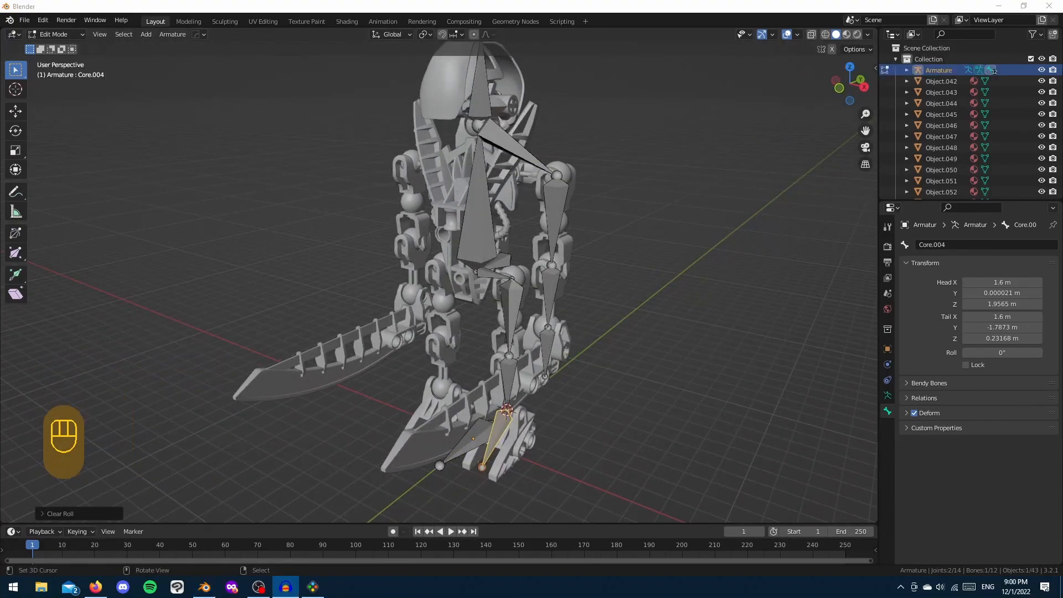
Select every bone in the armature and clear the roll of all of them together
{"action": "right_click", "coordinate": [476, 225]}
{"action": "right_click", "coordinate": [506, 297]}
{"action": "mouse_move", "coordinate": [499, 277]}
{"action": "middle_mouse_down"}
{"action": "mouse_move", "coordinate": [487, 273]}
{"action": "mouse_move", "coordinate": [513, 275]}
{"action": "middle_mouse_up"}
{"action": "key", "text": "a"}
{"action": "key", "text": "alt+r"}
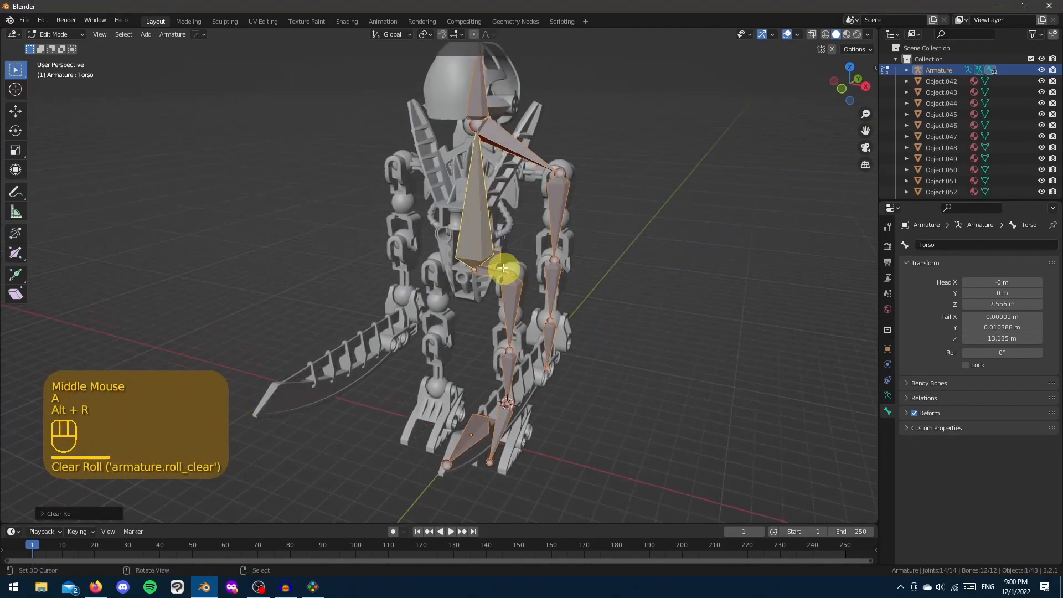
{"action": "key", "text": "alt+r"}
Rename the bone running up through the head as Head
{"action": "right_click", "coordinate": [485, 246]}
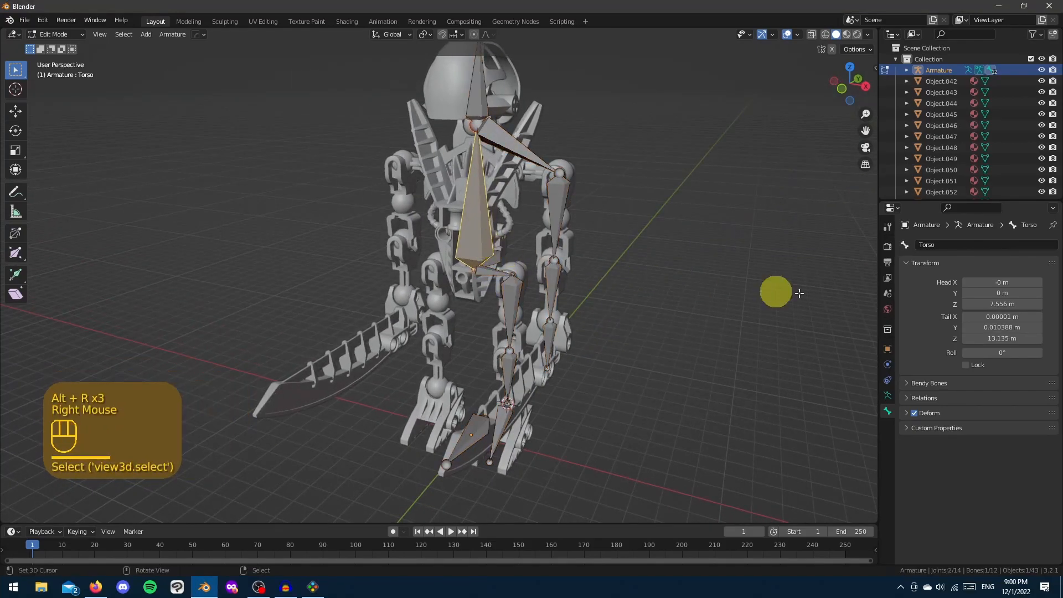
{"action": "right_click", "coordinate": [484, 96]}
{"action": "left_click", "coordinate": [944, 254]}
{"action": "type", "text": "Head"}
{"action": "key", "text": "Return"}
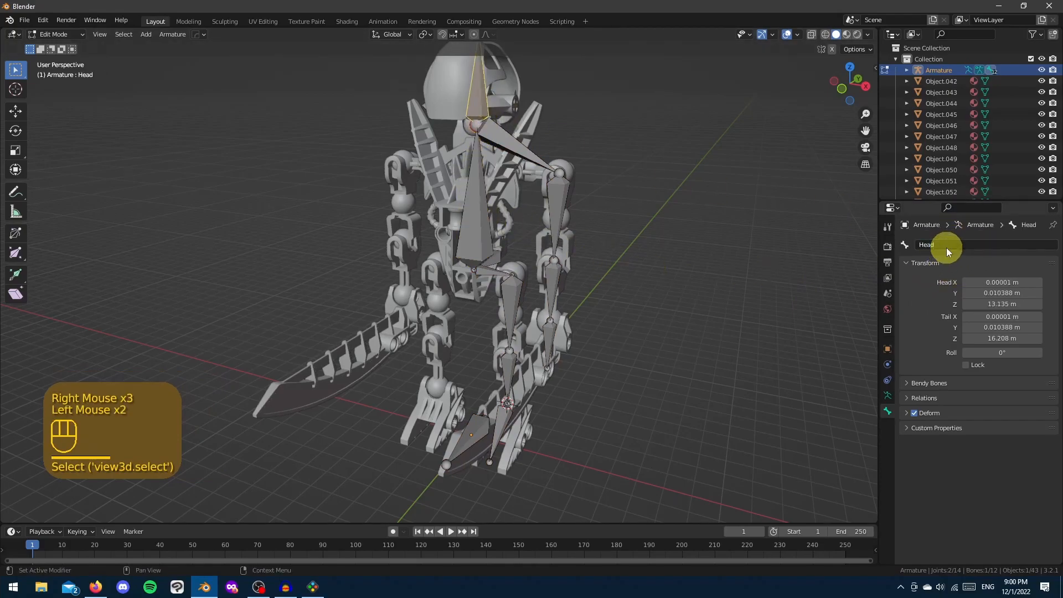
Delete the connecting bone from neck to shoulder and the connecting bone from the Core to the hip
{"action": "right_click", "coordinate": [523, 161]}
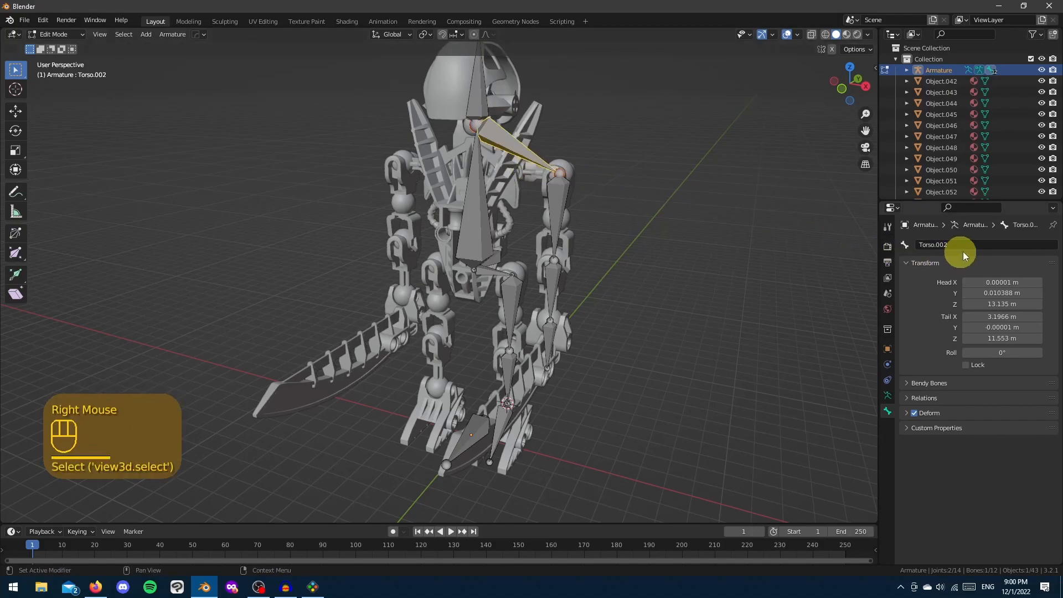
{"action": "key", "text": "Delete"}
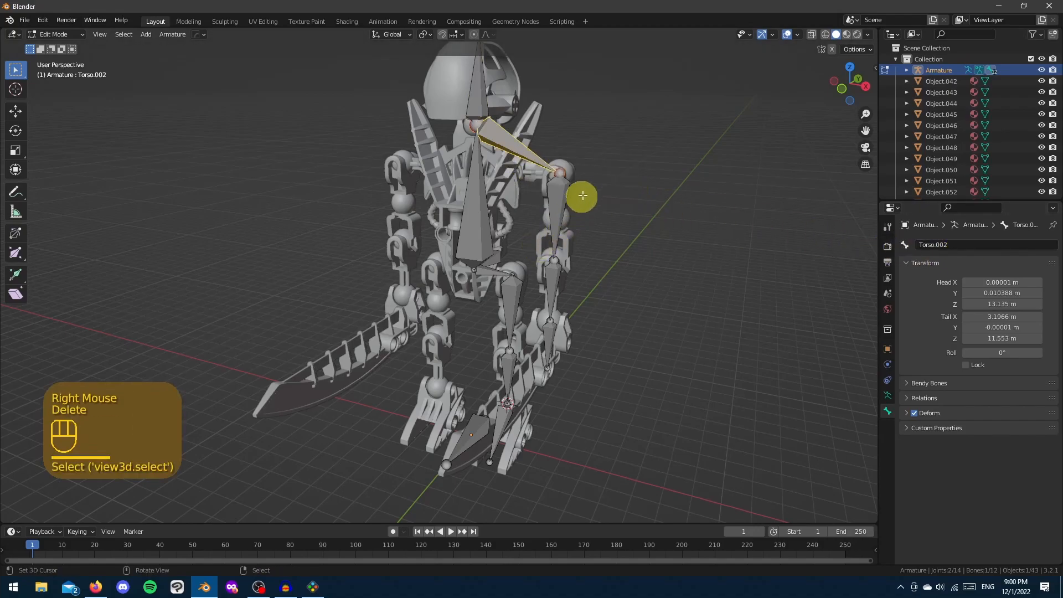
{"action": "key", "text": "Delete"}
{"action": "left_click", "coordinate": [597, 197]}
{"action": "right_click", "coordinate": [492, 268]}
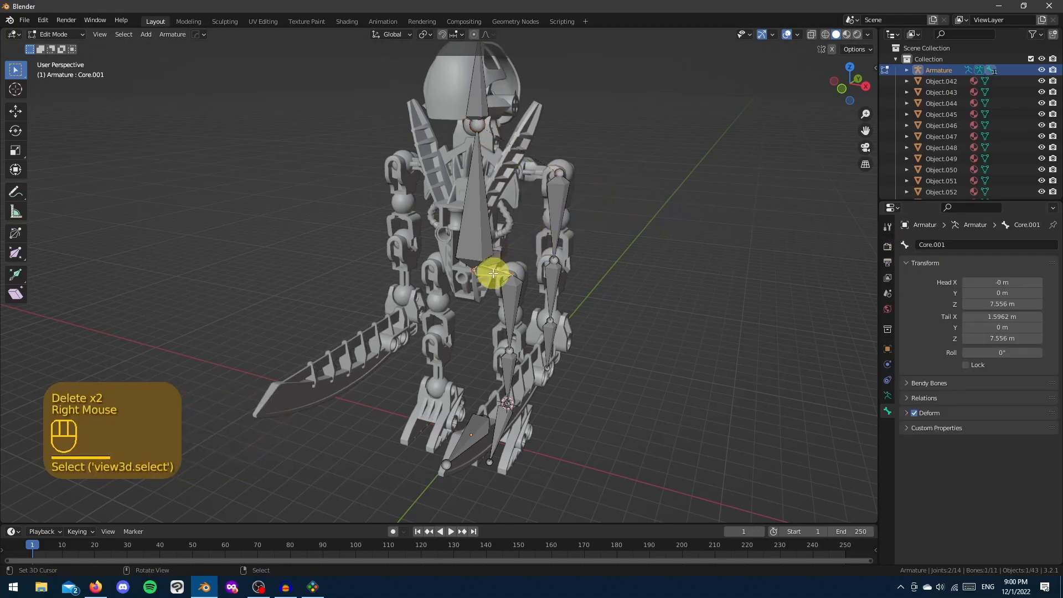
{"action": "key", "text": "Delete"}
{"action": "left_click", "coordinate": [491, 271]}
Rename the bone running from the shoulder to the elbow as UpperArm.L
{"action": "right_click", "coordinate": [564, 209]}
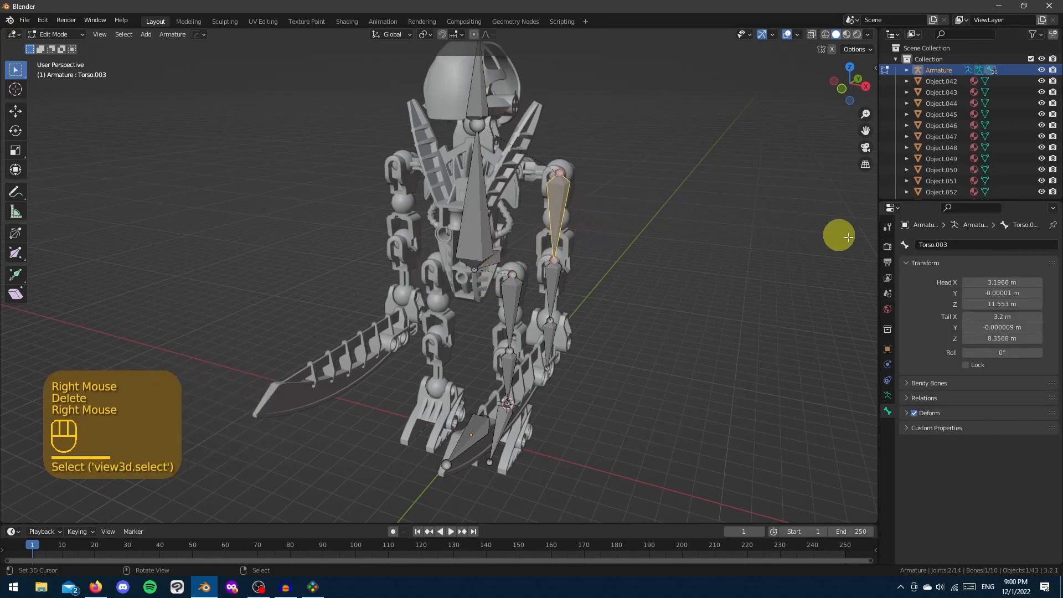
{"action": "left_click", "coordinate": [946, 245]}
{"action": "type", "text": "UpperArm.R"}
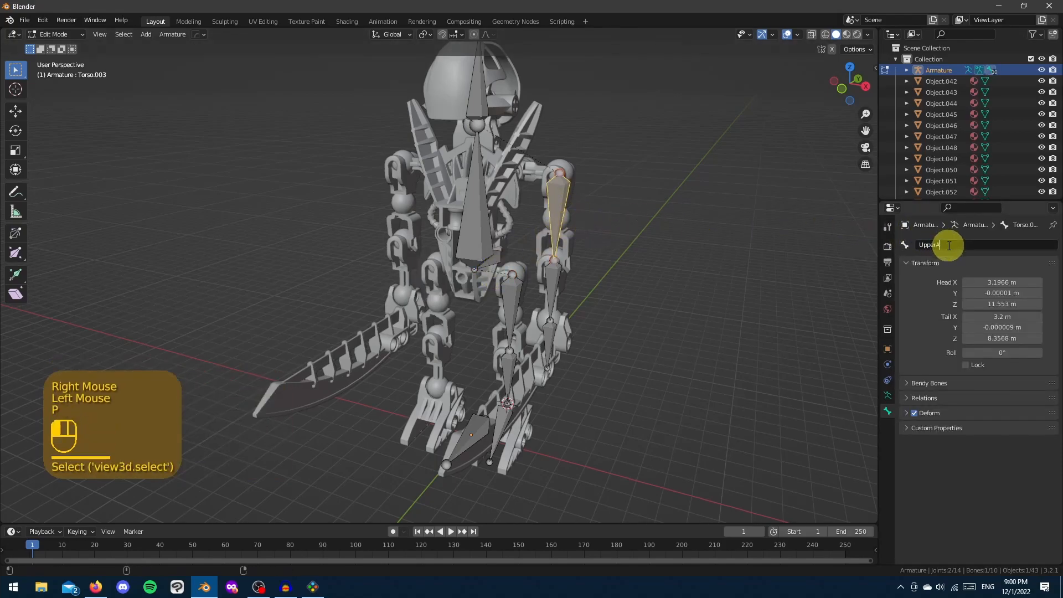
{"action": "key", "text": "BackSpace"}
{"action": "type", "text": "L"}
{"action": "key", "text": "Return"}
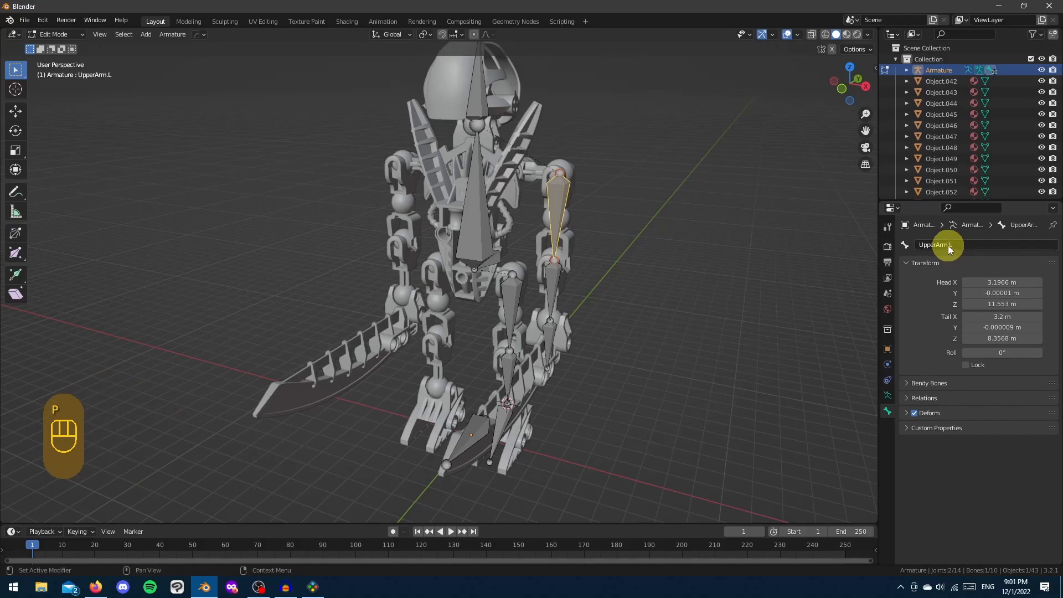
Rename the bone running from the elbow to the wrist as Forearm.L
{"action": "right_click", "coordinate": [556, 280]}
{"action": "left_click", "coordinate": [994, 249]}
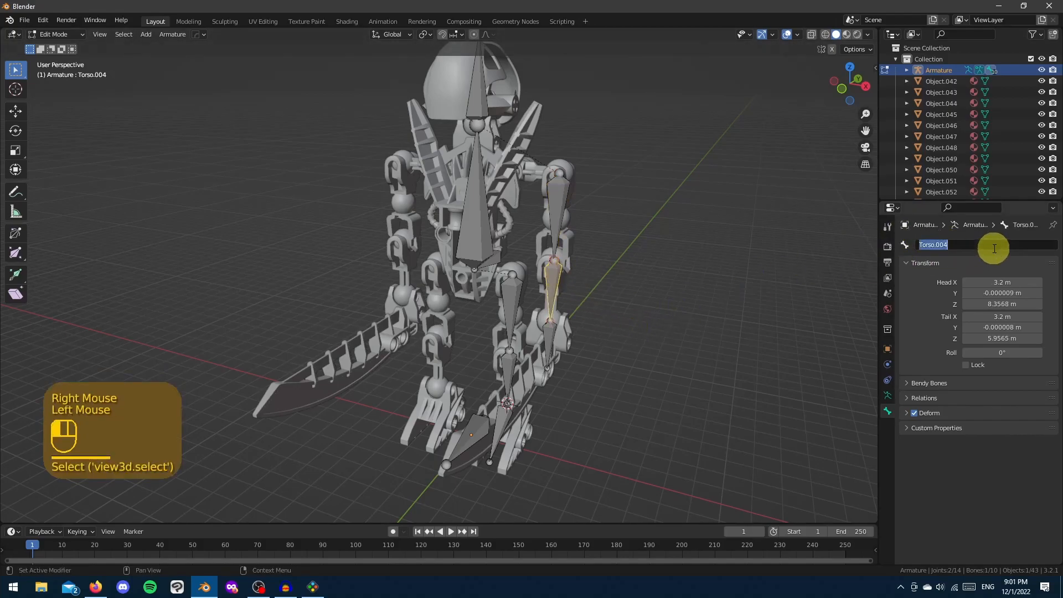
{"action": "type", "text": "Fore"}
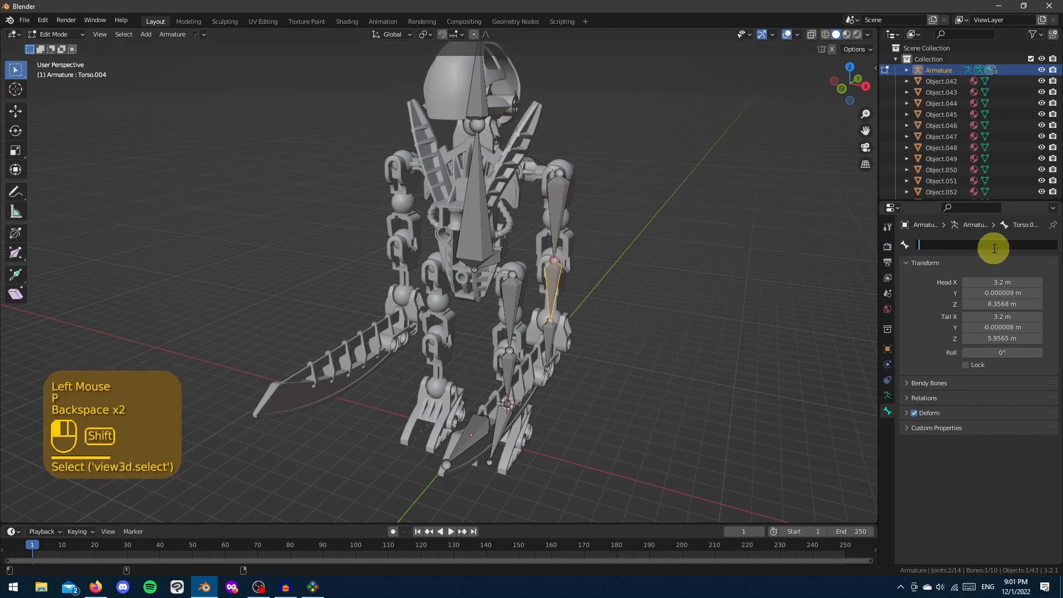
{"action": "type", "text": "arm.L"}
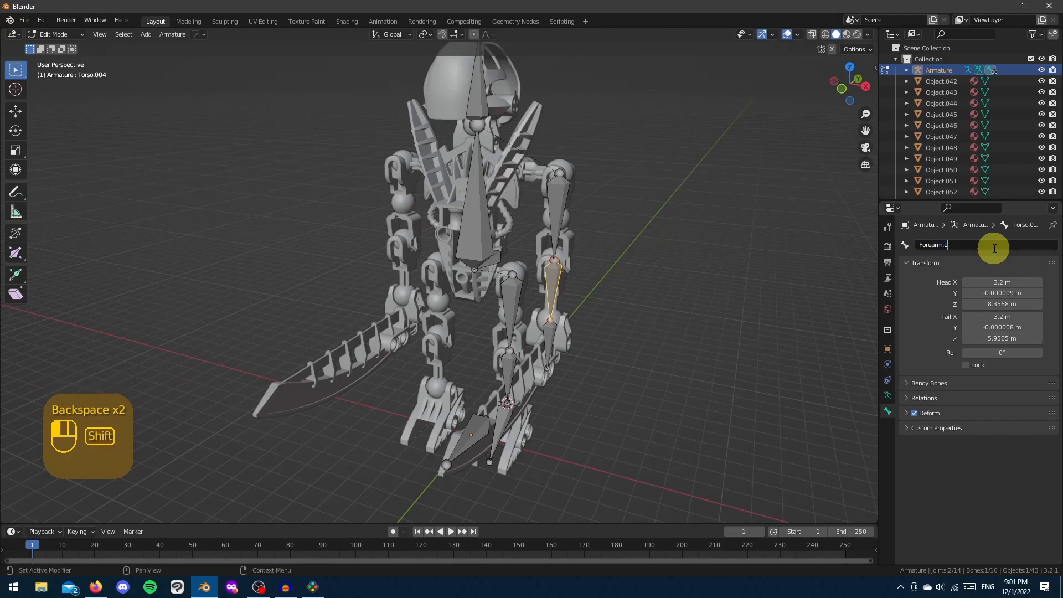
Rename the bone below the wrist as Hand.L
{"action": "right_click", "coordinate": [549, 346]}
{"action": "double_click", "coordinate": [987, 247]}
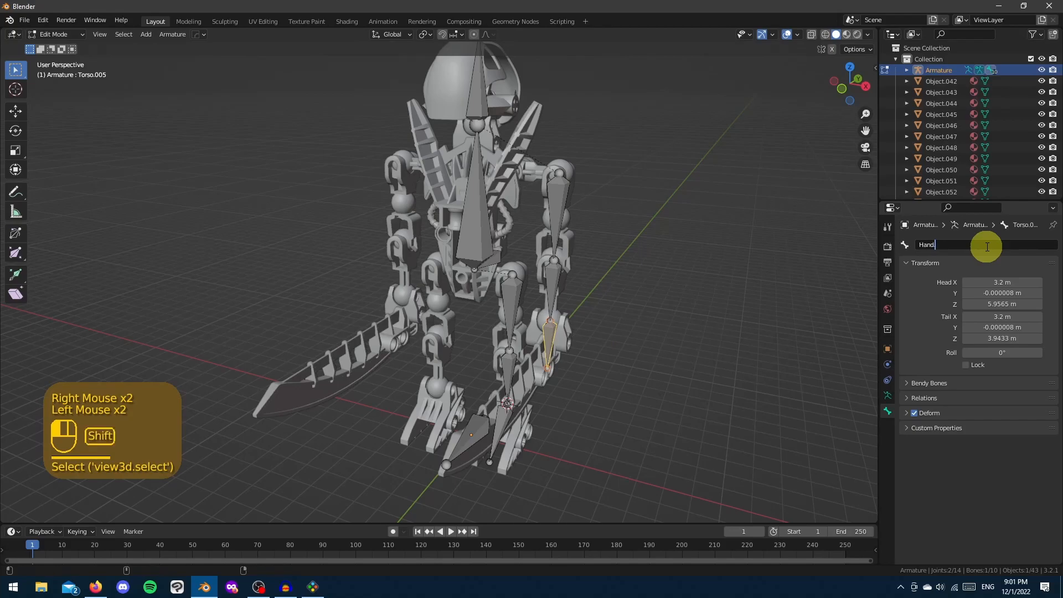
{"action": "type", "text": "Hand"}
Rename the bone running from the hip to the knee as Thigh.L
{"action": "right_click", "coordinate": [518, 301]}
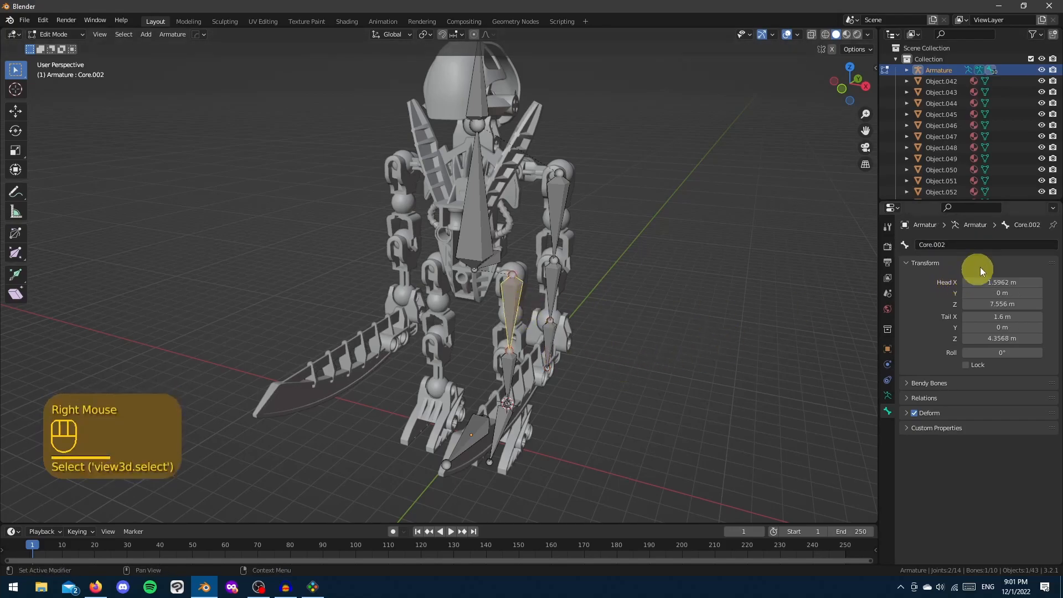
{"action": "left_click", "coordinate": [996, 253]}
{"action": "type", "text": "Thigh"}
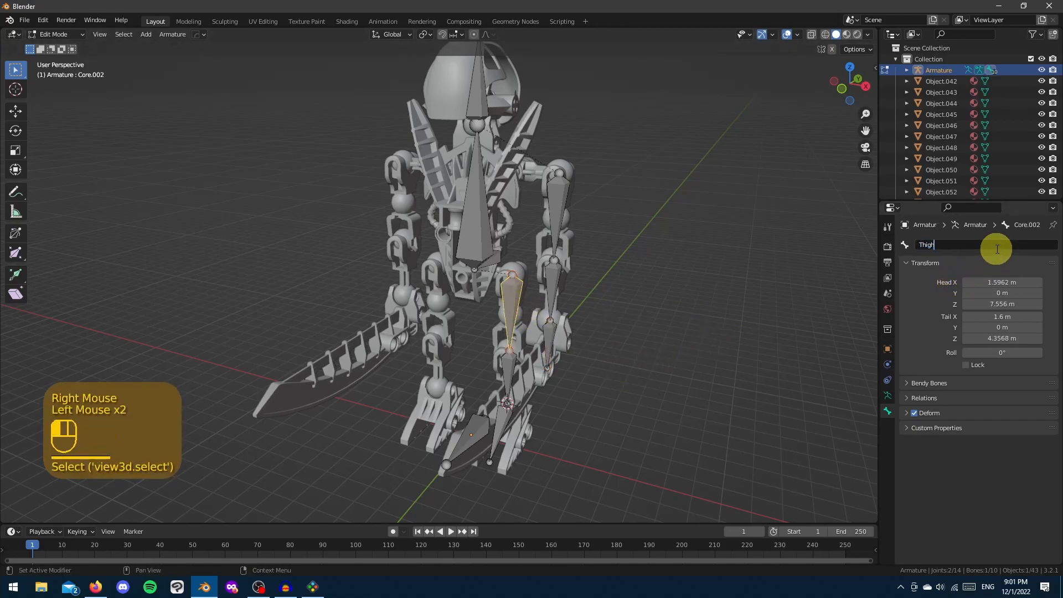
{"action": "type", "text": ".L"}
{"action": "key", "text": "Return"}
Rename the bone running from the knee to the ankle as Shin.L
{"action": "right_click", "coordinate": [506, 368]}
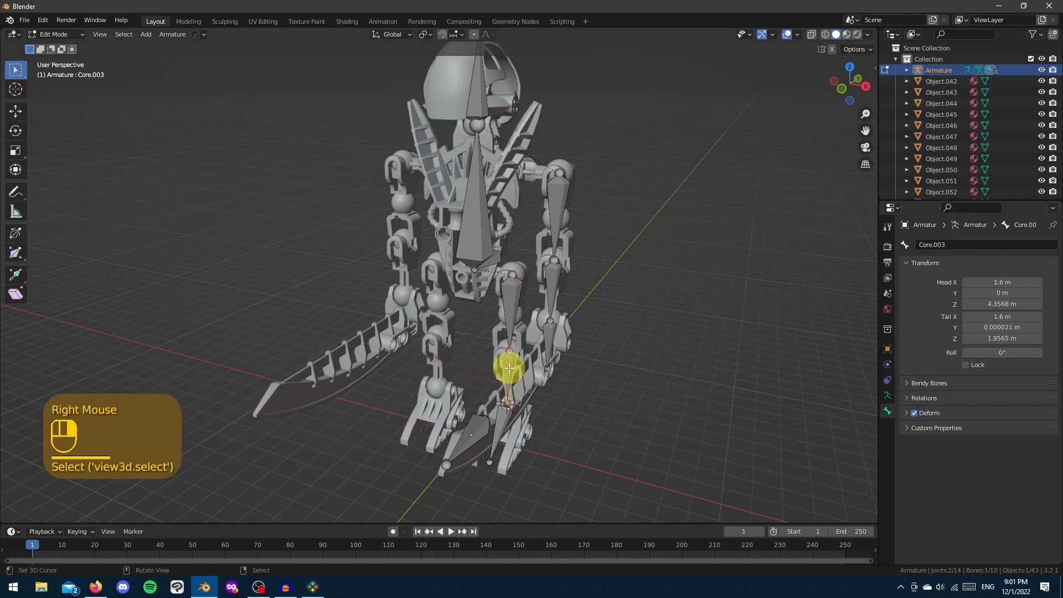
{"action": "left_click", "coordinate": [934, 244]}
{"action": "type", "text": "Shin"}
{"action": "key", "text": "Return"}
Rename the bone running forward from the ankle as Foot.L
{"action": "right_click", "coordinate": [506, 433]}
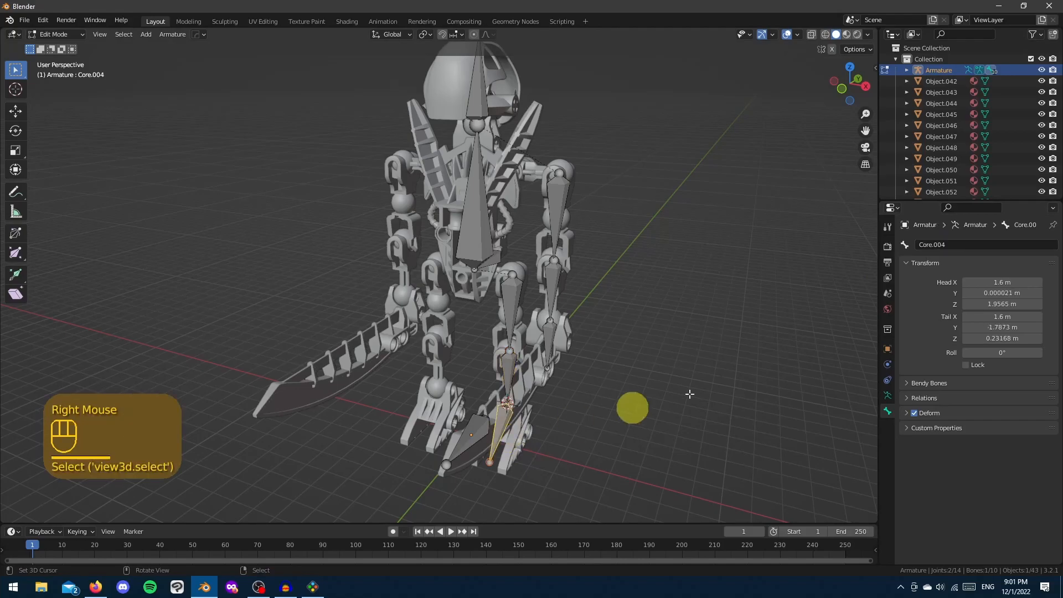
{"action": "left_click", "coordinate": [967, 244]}
{"action": "type", "text": "Foot"}
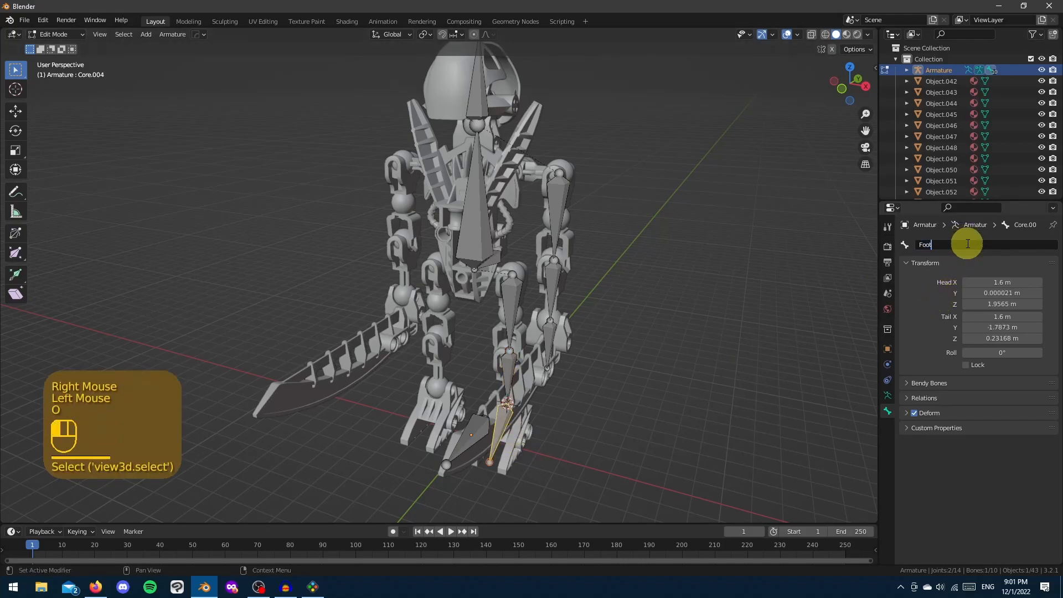
{"action": "type", "text": ".L"}
{"action": "key", "text": "Return"}
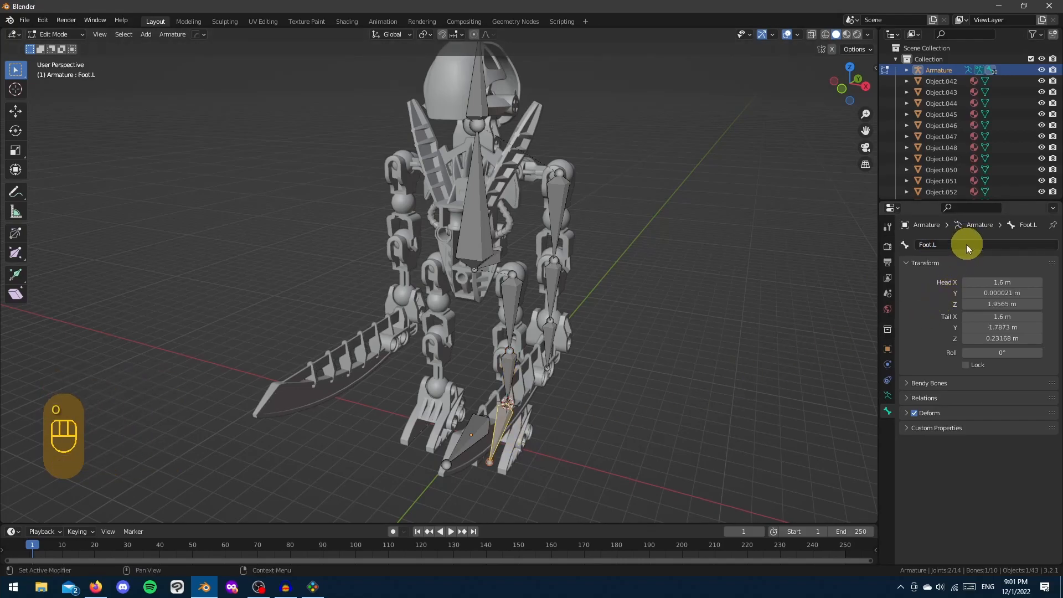
Check the names of the core, arm and head bones one by one while viewing the armature from several sides
{"action": "scroll", "coordinate": [475, 443], "scroll_direction": "down", "scroll_amount": 2}
{"action": "mouse_move", "coordinate": [439, 388]}
{"action": "middle_mouse_down"}
{"action": "mouse_move", "coordinate": [475, 404]}
{"action": "mouse_move", "coordinate": [437, 409]}
{"action": "middle_mouse_up"}
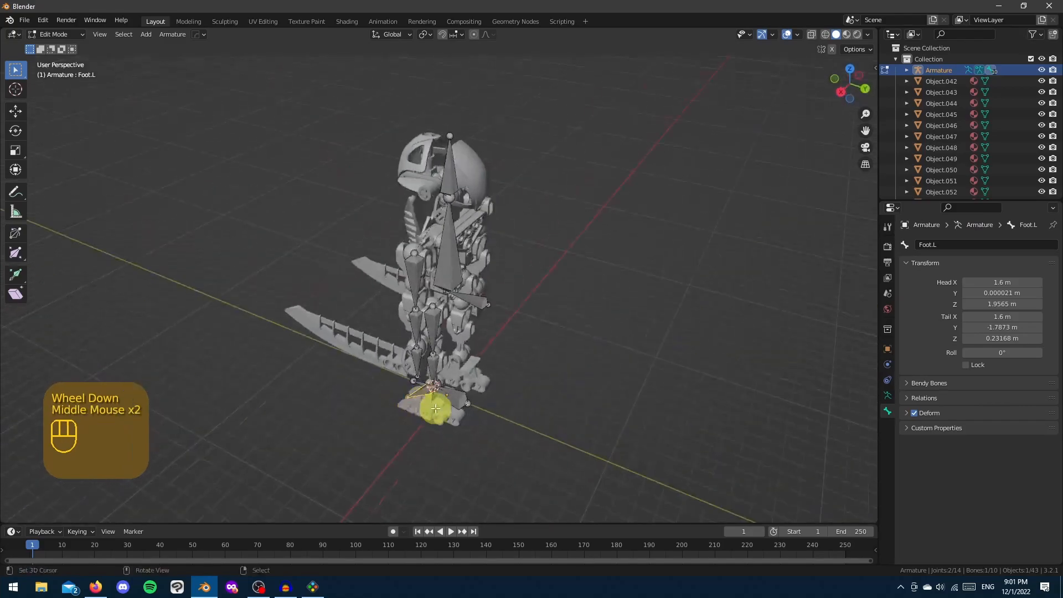
{"action": "right_click", "coordinate": [453, 401]}
{"action": "right_click", "coordinate": [470, 306]}
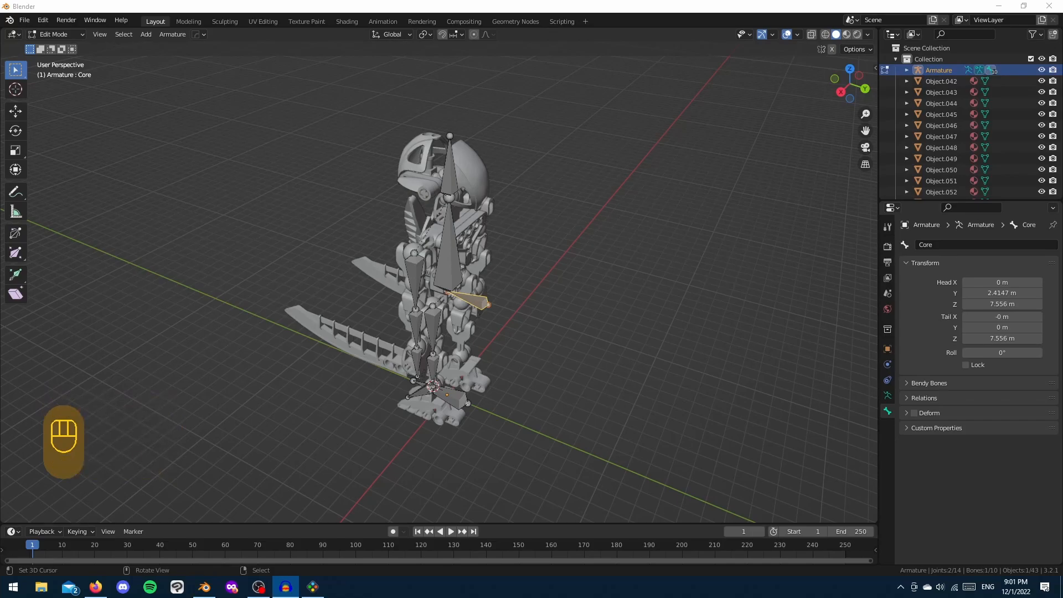
{"action": "right_click", "coordinate": [408, 273]}
{"action": "right_click", "coordinate": [416, 319]}
{"action": "right_click", "coordinate": [411, 360]}
{"action": "right_click", "coordinate": [411, 361]}
{"action": "middle_click_drag", "start_coordinate": [391, 367], "coordinate": [557, 361]}
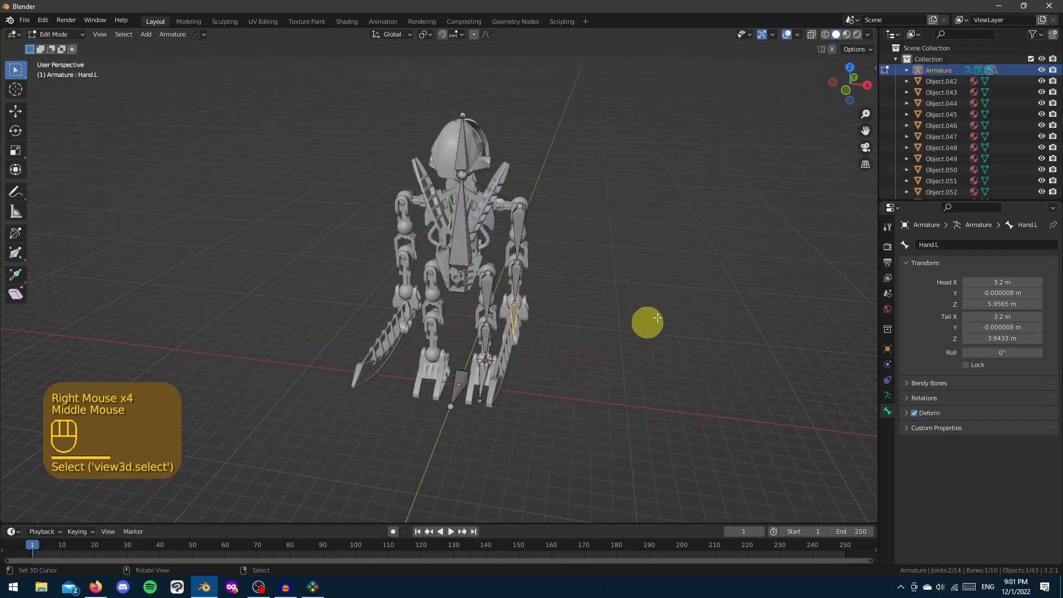
{"action": "middle_click_drag", "start_coordinate": [667, 306], "coordinate": [699, 309]}
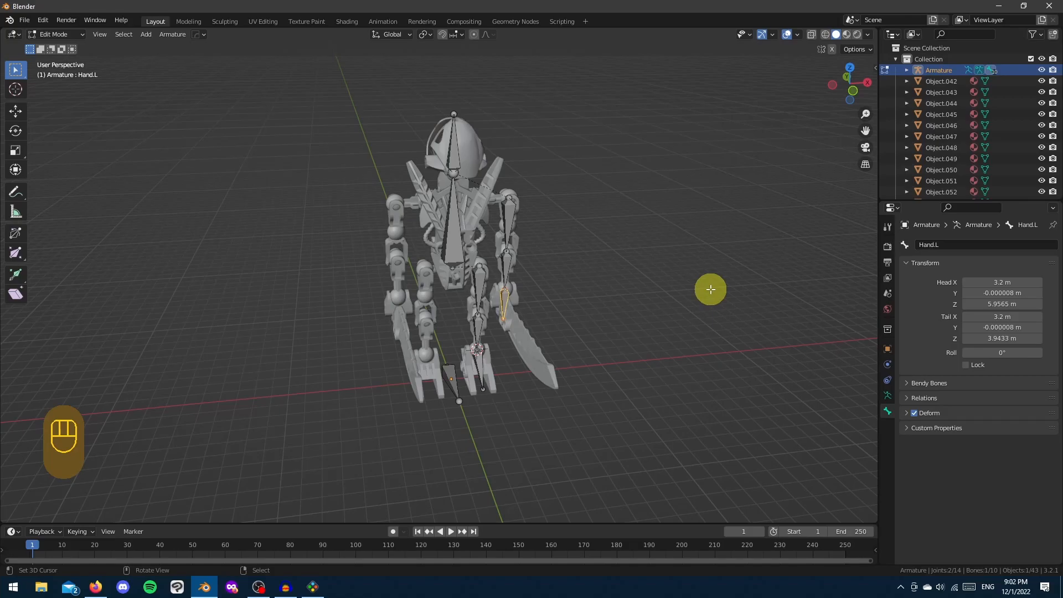
{"action": "middle_click_drag", "start_coordinate": [710, 289], "coordinate": [674, 285]}
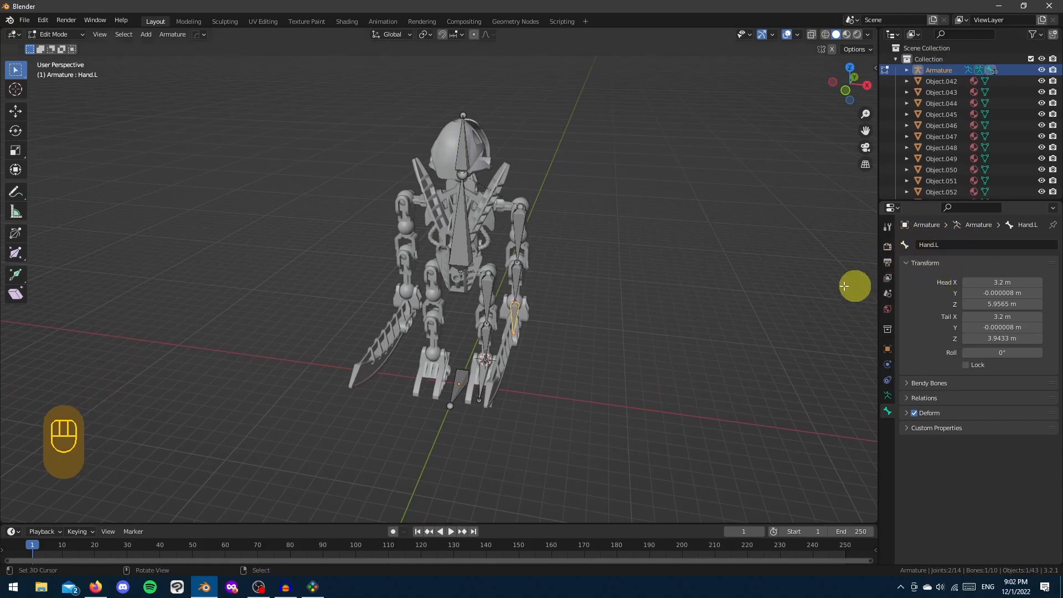
{"action": "right_click", "coordinate": [518, 234]}
{"action": "right_click", "coordinate": [518, 234]}
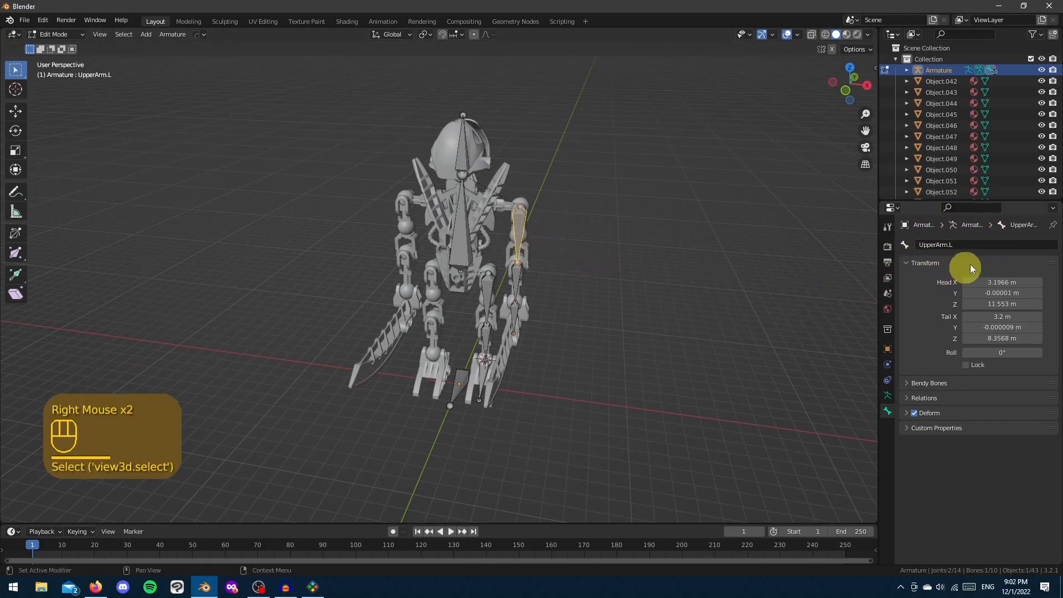
{"action": "middle_click_drag", "start_coordinate": [676, 339], "coordinate": [484, 349]}
{"action": "right_click", "coordinate": [479, 346]}
{"action": "right_click", "coordinate": [481, 207]}
{"action": "right_click", "coordinate": [468, 161]}
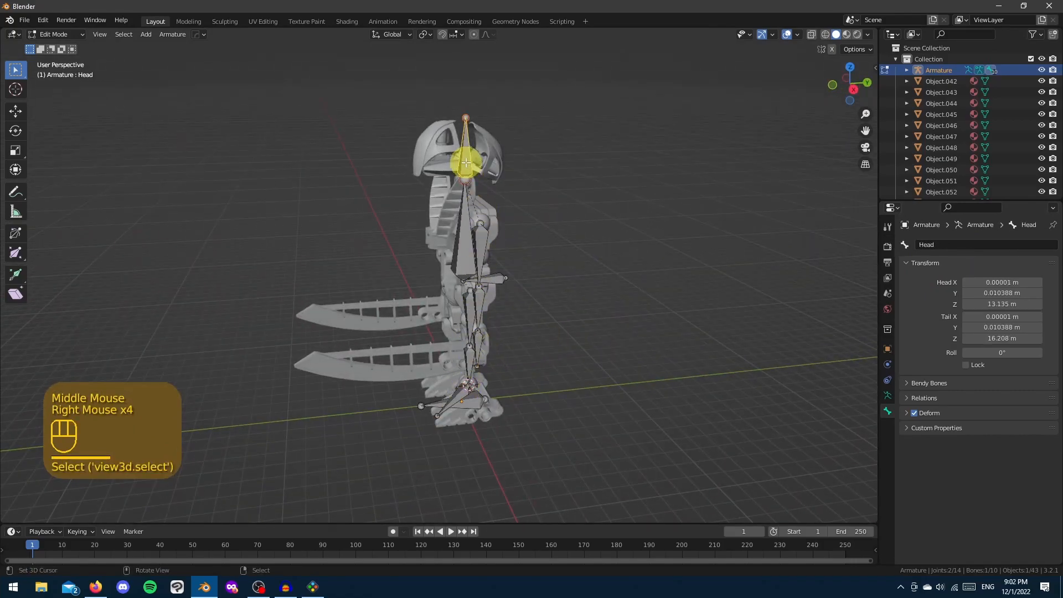
{"action": "middle_click_drag", "start_coordinate": [584, 252], "coordinate": [655, 268]}
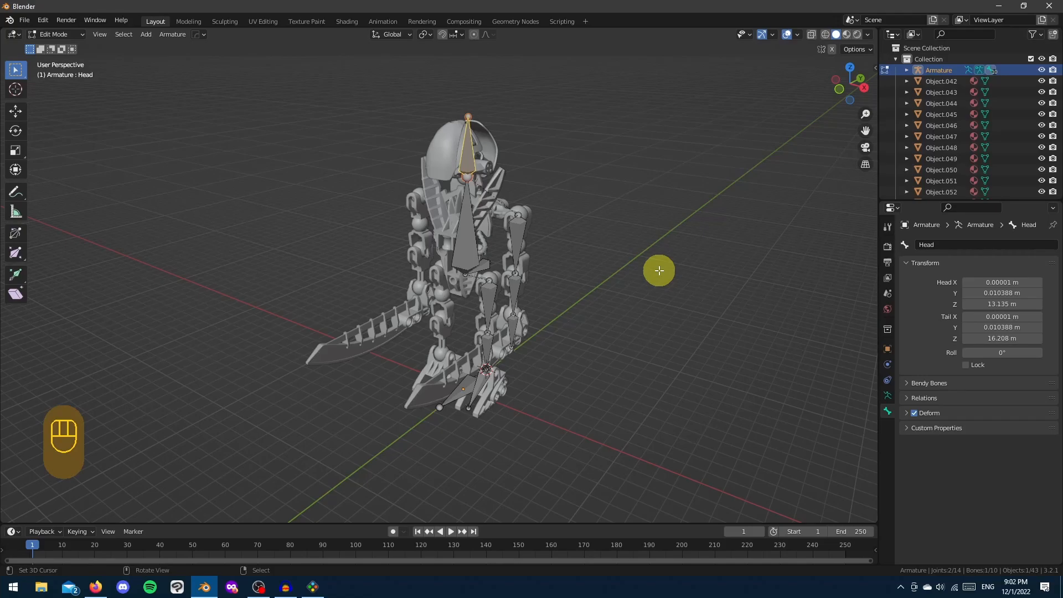
{"action": "middle_click_drag", "start_coordinate": [556, 322], "coordinate": [543, 343]}
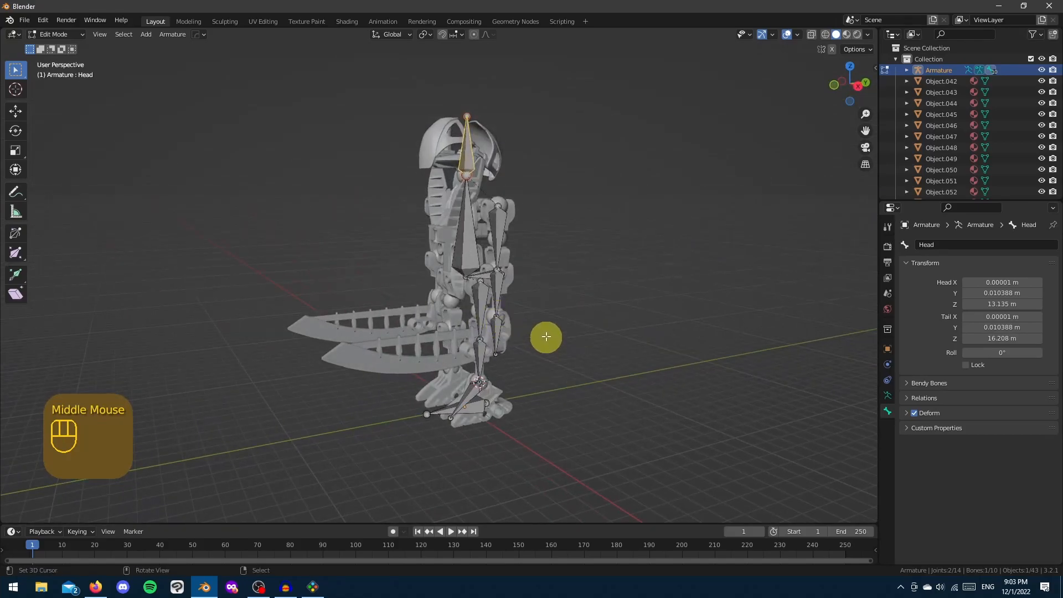
Extrude a new bone backward from the wrist end of the forearm bone, about 2.01 m along the Y axis
{"action": "scroll", "coordinate": [542, 336], "scroll_direction": "up", "scroll_amount": 2}
{"action": "right_click", "coordinate": [528, 333]}
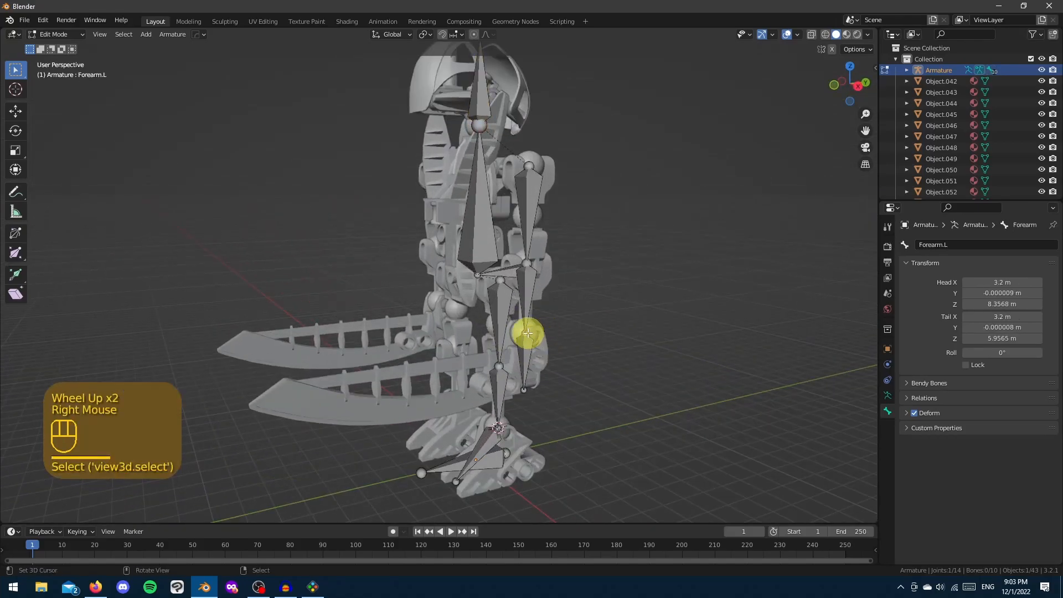
{"action": "middle_click_drag", "start_coordinate": [528, 333], "coordinate": [467, 304], "text": "shift"}
{"action": "scroll", "coordinate": [463, 301], "scroll_direction": "up", "scroll_amount": 1}
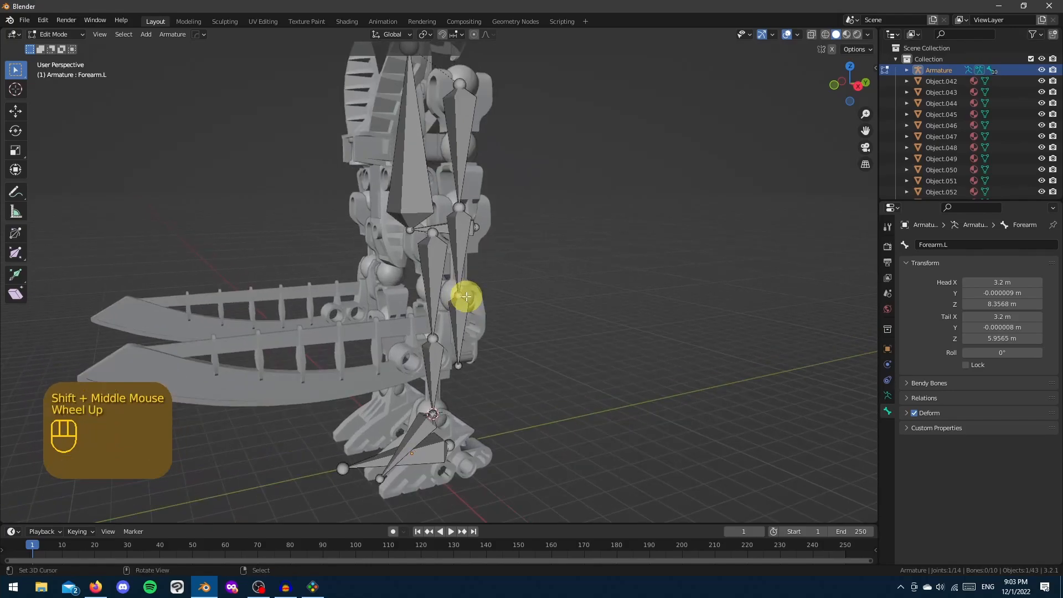
{"action": "middle_click_drag", "start_coordinate": [564, 303], "coordinate": [546, 314]}
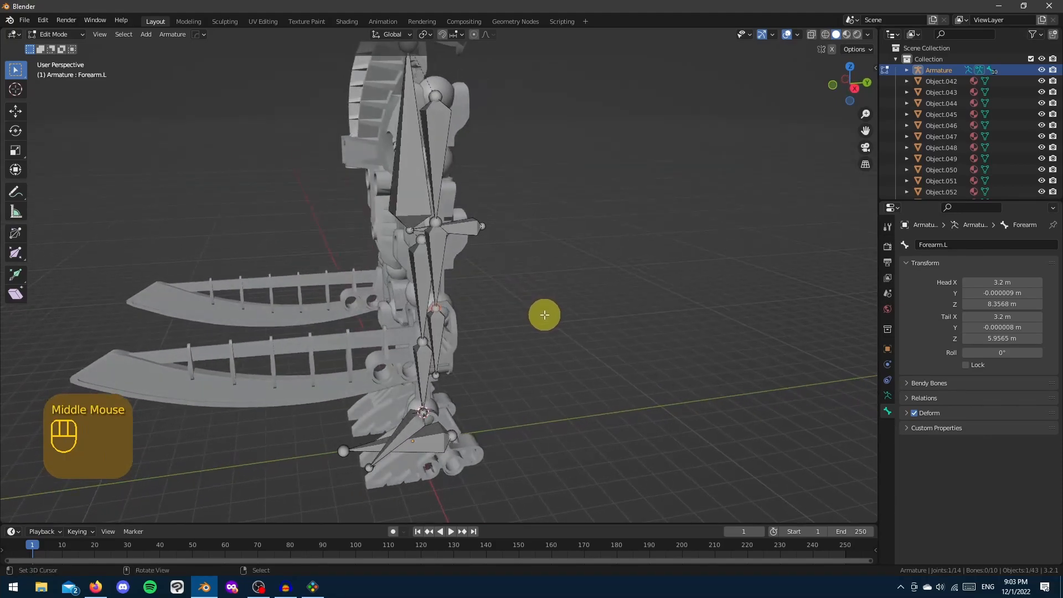
{"action": "key", "text": "e"}
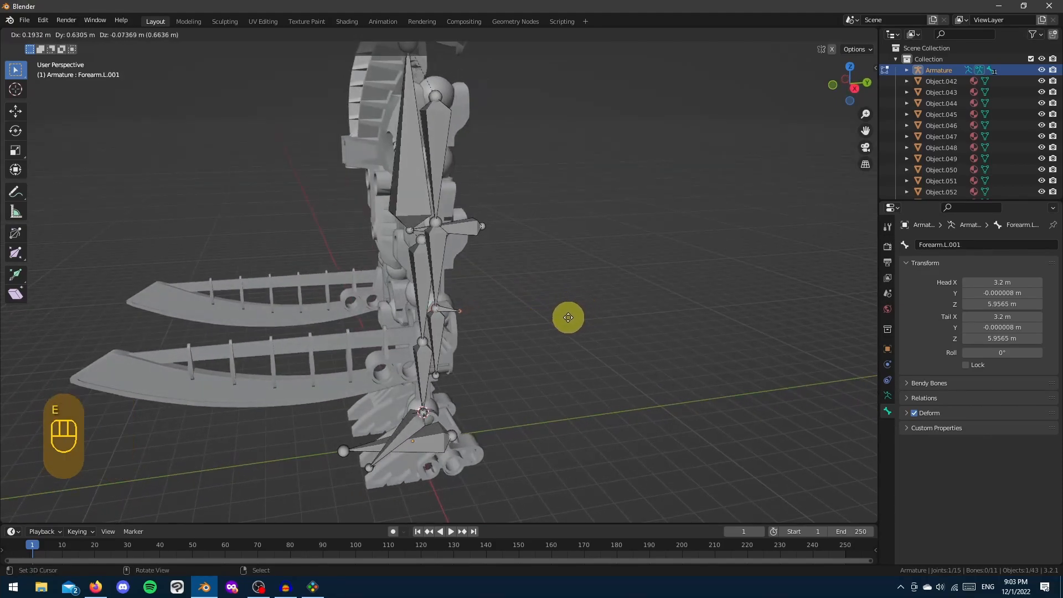
{"action": "key", "text": "y"}
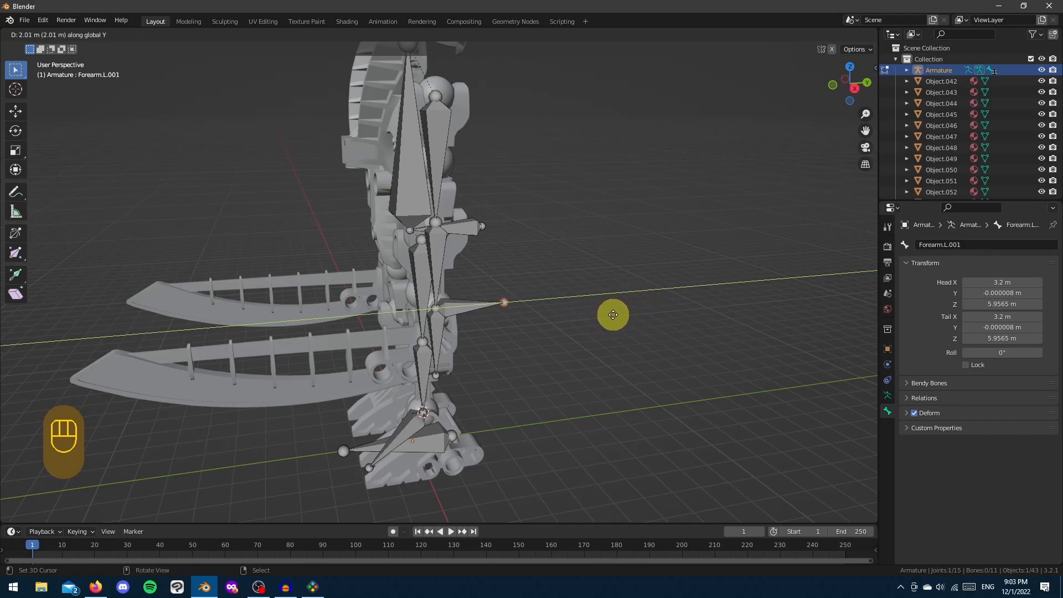
{"action": "left_click", "coordinate": [613, 315]}
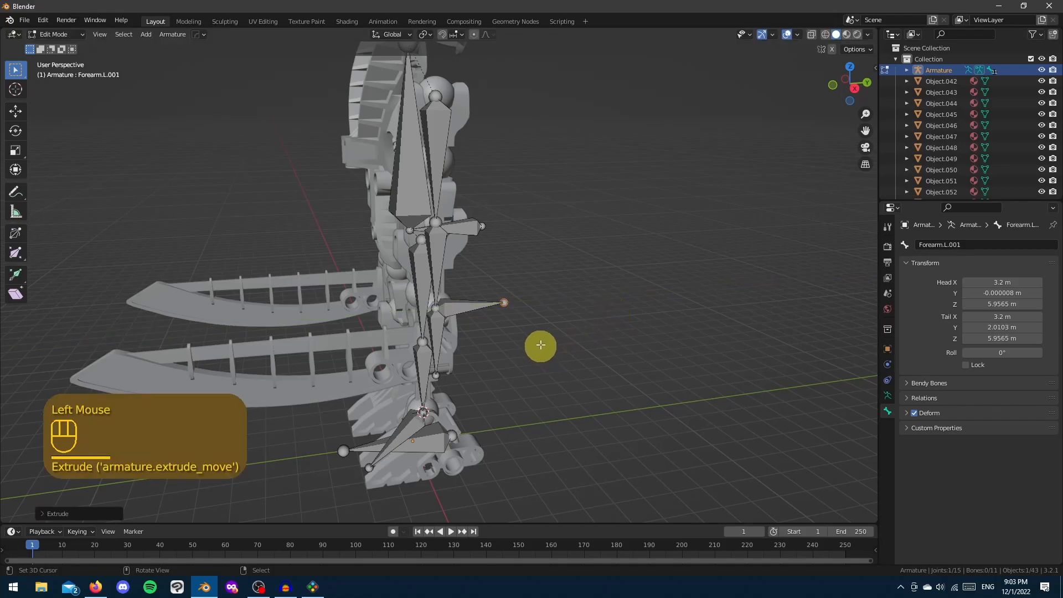
Rename the bone extending backward from the wrist as HandIK.L
{"action": "scroll", "coordinate": [547, 347], "scroll_direction": "down", "scroll_amount": 2}
{"action": "middle_click_drag", "start_coordinate": [546, 347], "coordinate": [584, 344]}
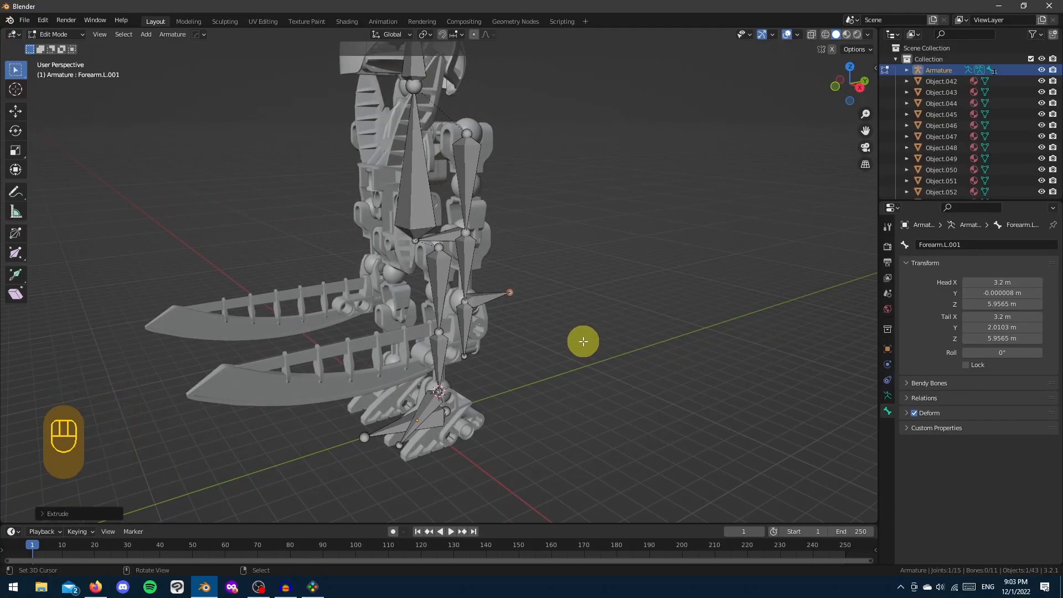
{"action": "scroll", "coordinate": [582, 342], "scroll_direction": "up", "scroll_amount": 1}
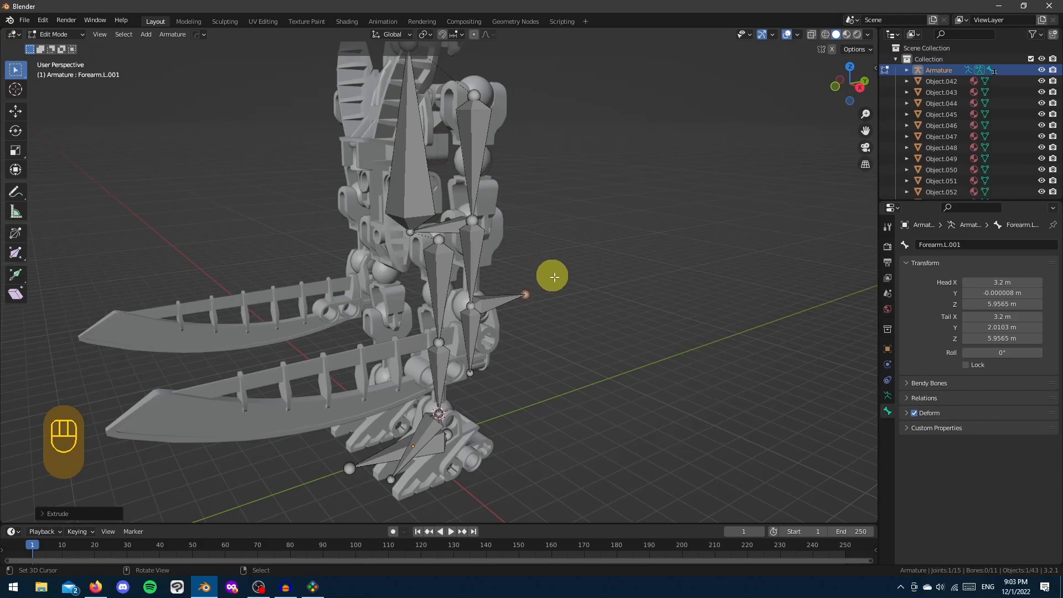
{"action": "right_click", "coordinate": [514, 296]}
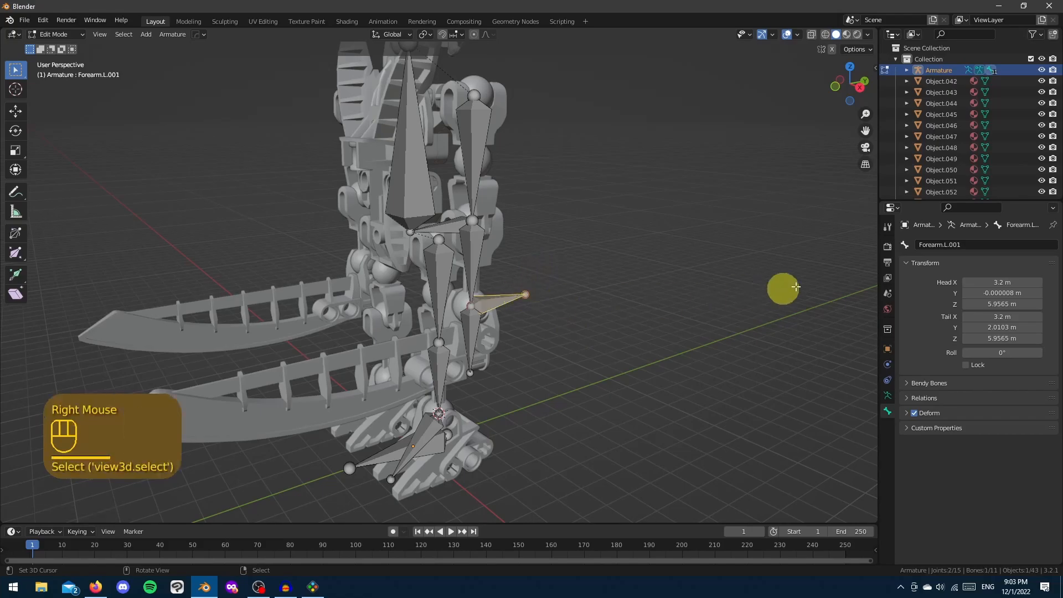
{"action": "left_click", "coordinate": [960, 246]}
{"action": "type", "text": "HandI"}
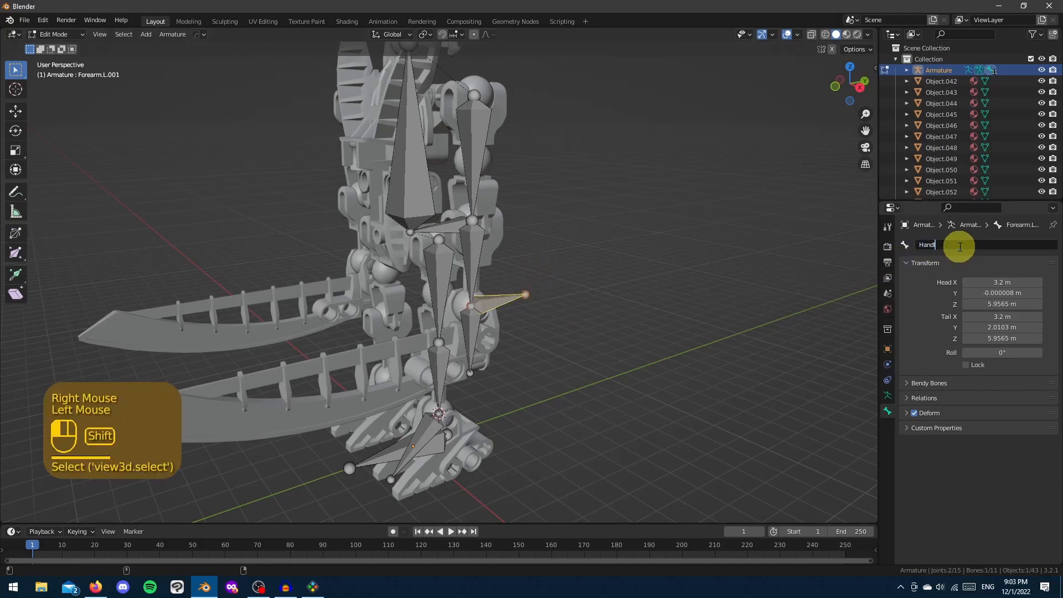
{"action": "type", "text": "K."}
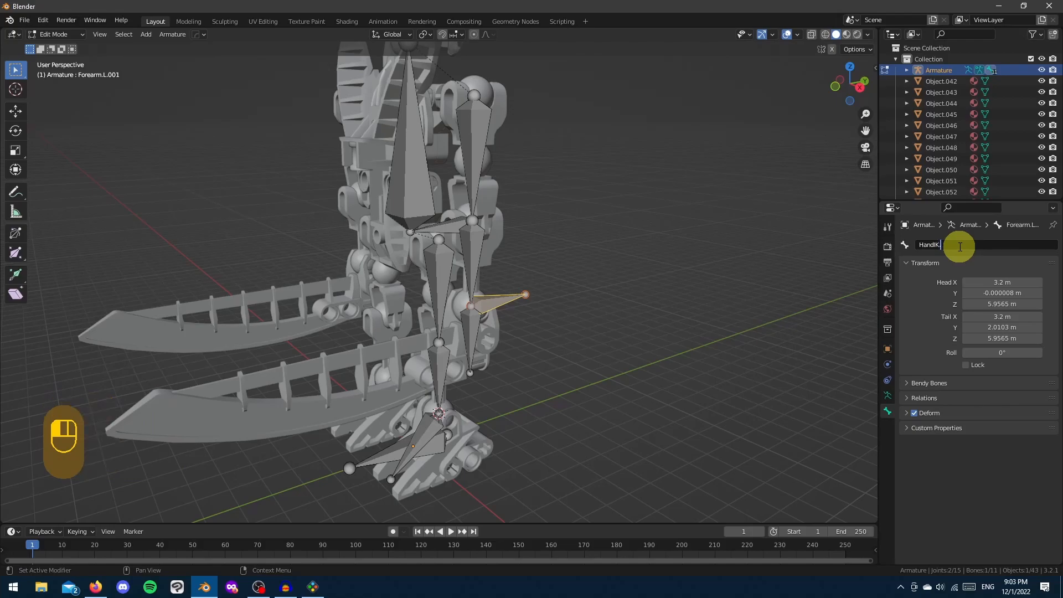
{"action": "type", "text": "L"}
{"action": "key", "text": "Return"}
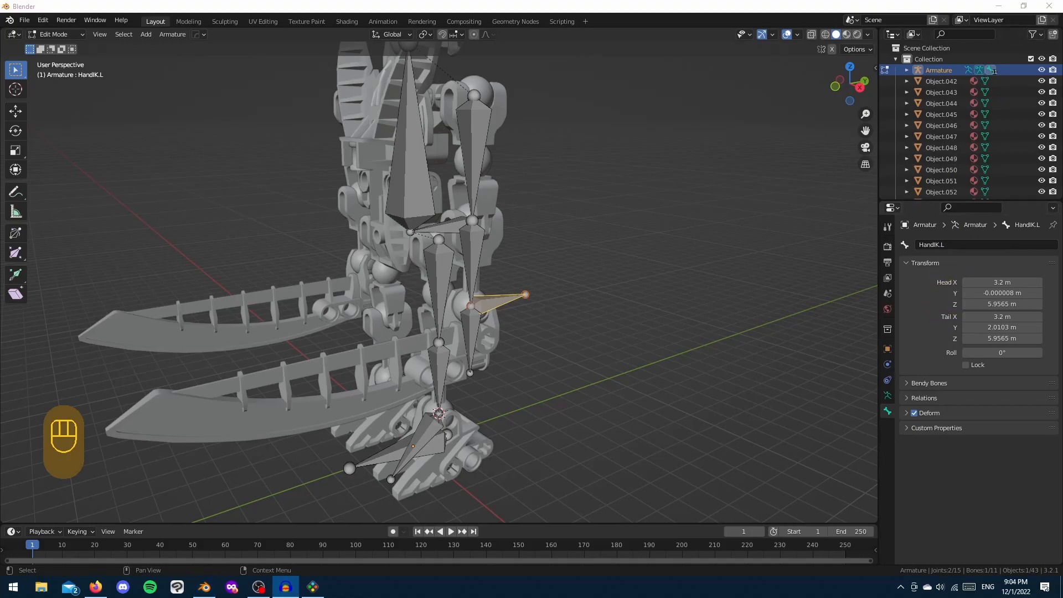
Add a short bone extending backward from the elbow and name it ElbowIK.L
{"action": "middle_click_drag", "start_coordinate": [495, 340], "coordinate": [519, 261]}
{"action": "right_click", "coordinate": [454, 240]}
{"action": "left_click", "coordinate": [957, 244]}
{"action": "type", "text": "ElbowIK.L"}
{"action": "key", "text": "Return"}
Extrude a bone backward from the ankle about 2.08 m along the Y axis and name it FootIK.L
{"action": "middle_click_drag", "start_coordinate": [413, 433], "coordinate": [444, 417]}
{"action": "right_click", "coordinate": [443, 417]}
{"action": "middle_click_drag", "start_coordinate": [511, 400], "coordinate": [489, 395]}
{"action": "key", "text": "e"}
{"action": "key", "text": "y"}
{"action": "left_click", "coordinate": [545, 382]}
{"action": "left_click", "coordinate": [980, 238]}
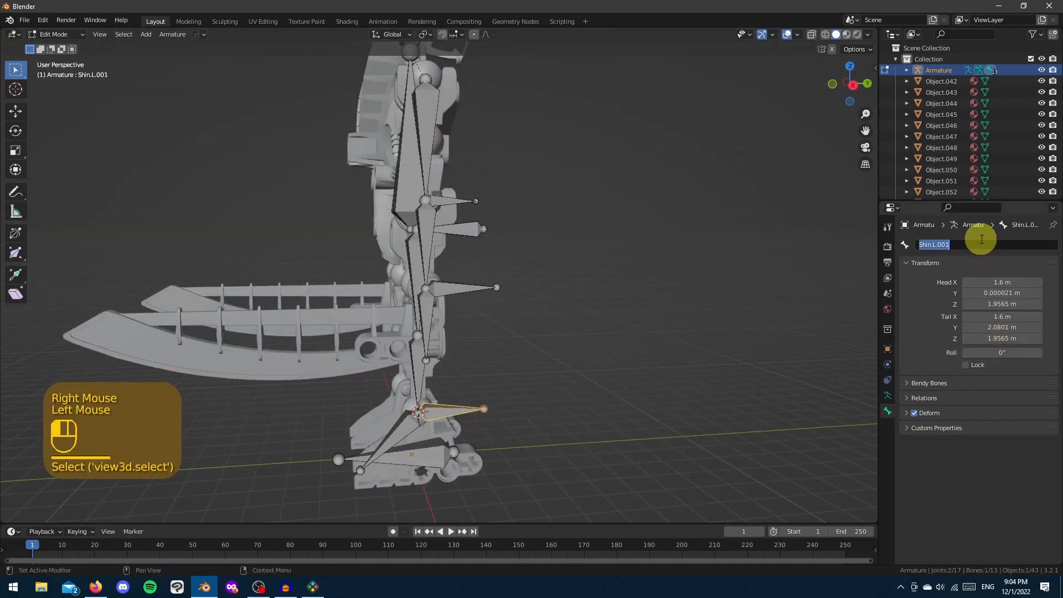
{"action": "type", "text": "FootIK.L"}
{"action": "key", "text": "Return"}
Extrude a bone forward from the knee about 1.77 m along the Y axis and name it KneeIK.L
{"action": "middle_click_drag", "start_coordinate": [414, 341], "coordinate": [437, 337]}
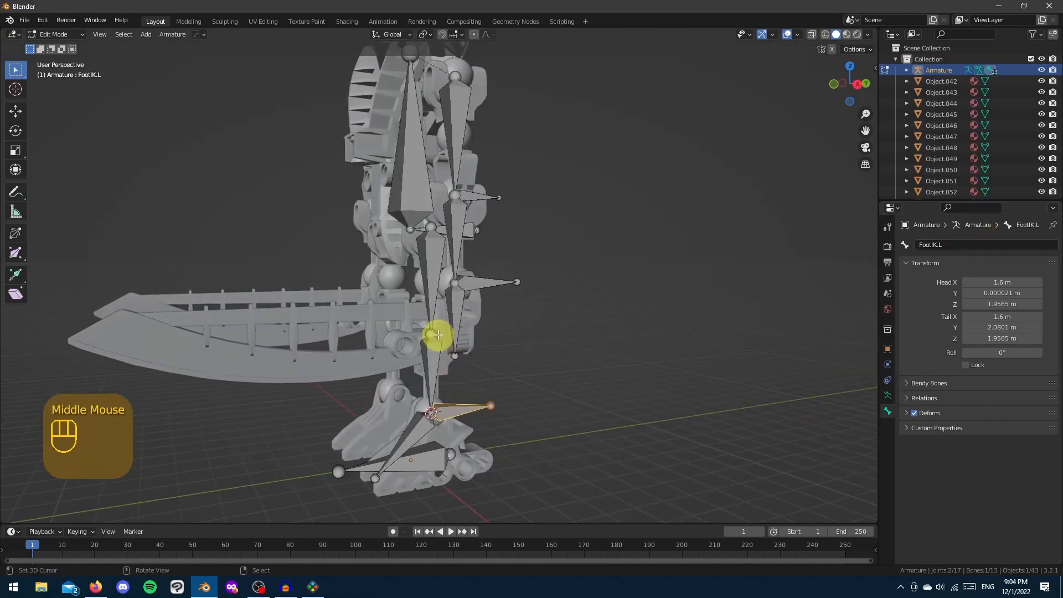
{"action": "right_click", "coordinate": [437, 337]}
{"action": "key", "text": "e"}
{"action": "key", "text": "y"}
{"action": "left_click", "coordinate": [465, 325]}
{"action": "left_click", "coordinate": [1004, 244]}
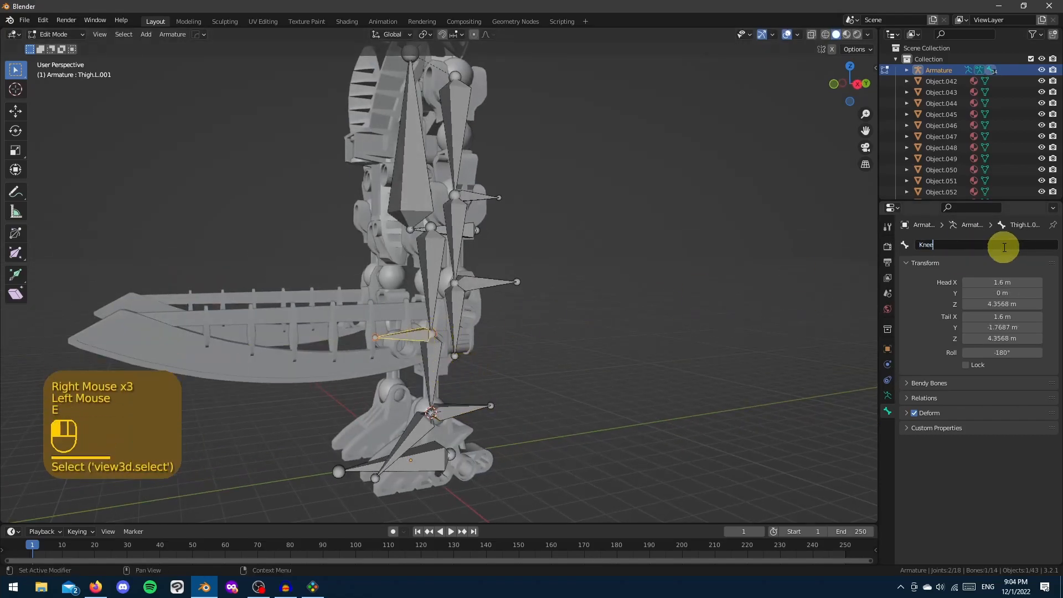
{"action": "type", "text": "Knee IK"}
{"action": "key", "text": "BackSpace"}
{"action": "key", "text": "BackSpace"}
{"action": "type", "text": "IK.L"}
{"action": "key", "text": "Return"}
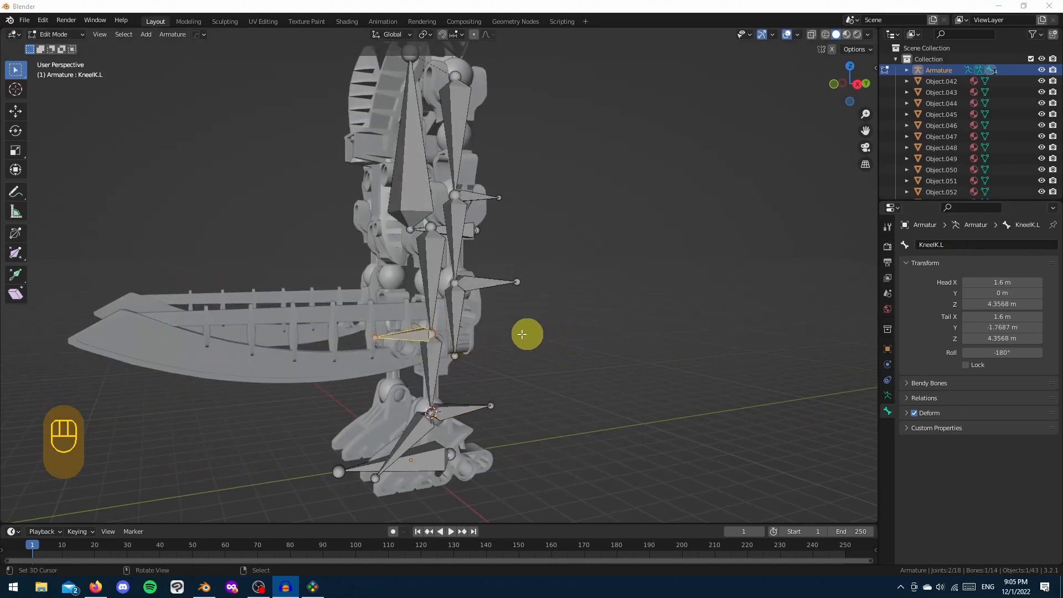
{"action": "right_click", "coordinate": [485, 286]}
{"action": "scroll", "coordinate": [686, 330], "scroll_direction": "down", "scroll_amount": 2}
{"action": "middle_click_drag", "start_coordinate": [686, 330], "coordinate": [619, 371]}
{"action": "right_click", "coordinate": [448, 380], "text": "shift"}
{"action": "right_click", "coordinate": [394, 345], "text": "shift"}
{"action": "right_click", "coordinate": [453, 247], "text": "shift"}
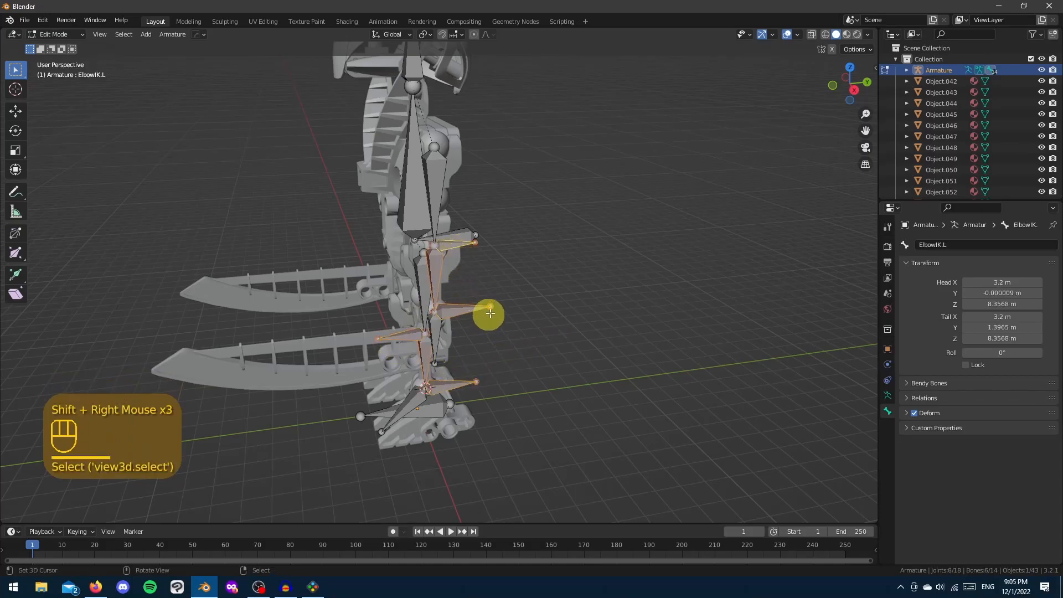
Parent the HandIK.L and FootIK.L bones to the Root bone, keeping their offset
{"action": "middle_click_drag", "start_coordinate": [486, 311], "coordinate": [509, 291]}
{"action": "right_click", "coordinate": [508, 291]}
{"action": "right_click", "coordinate": [505, 295]}
{"action": "right_click", "coordinate": [468, 381], "text": "shift"}
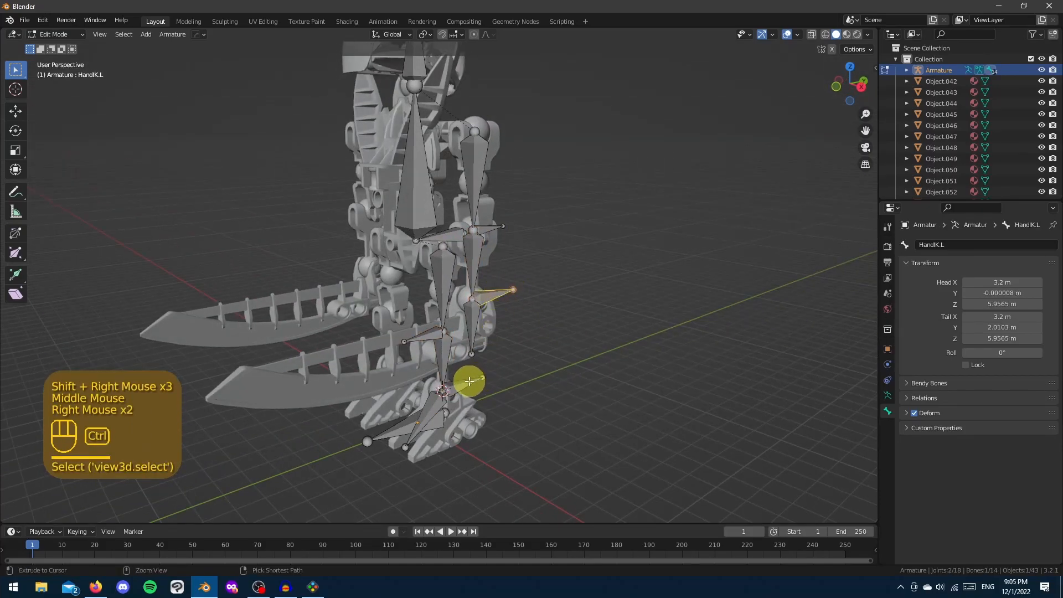
{"action": "right_click", "coordinate": [405, 434], "text": "shift"}
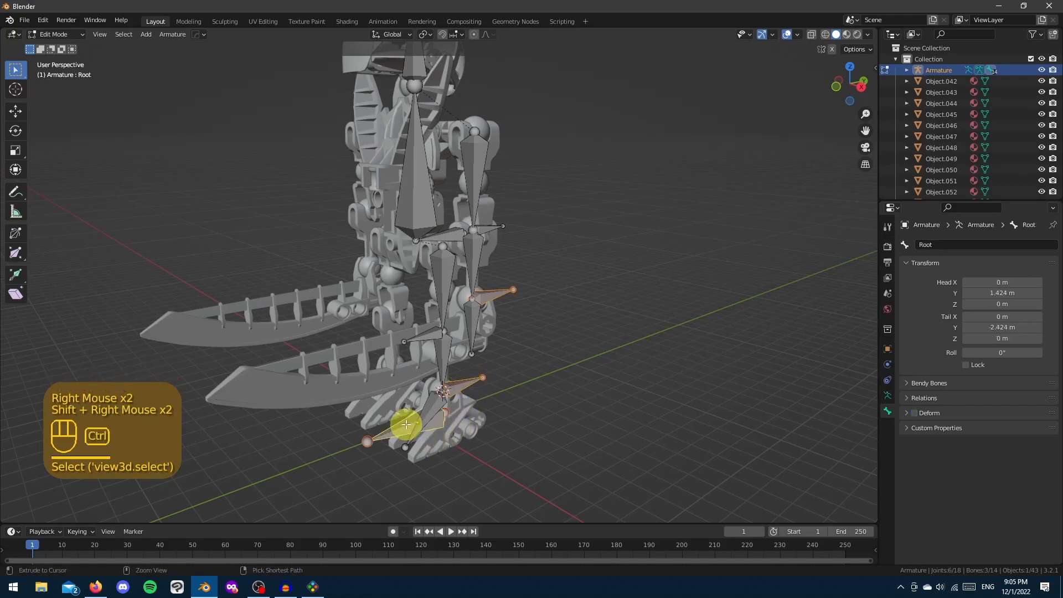
{"action": "key", "text": "ctrl+p"}
{"action": "left_click", "coordinate": [406, 426]}
Parent the KneeIK.L and ElbowIK.L bones to the Root bone, keeping their offset
{"action": "right_click", "coordinate": [434, 339]}
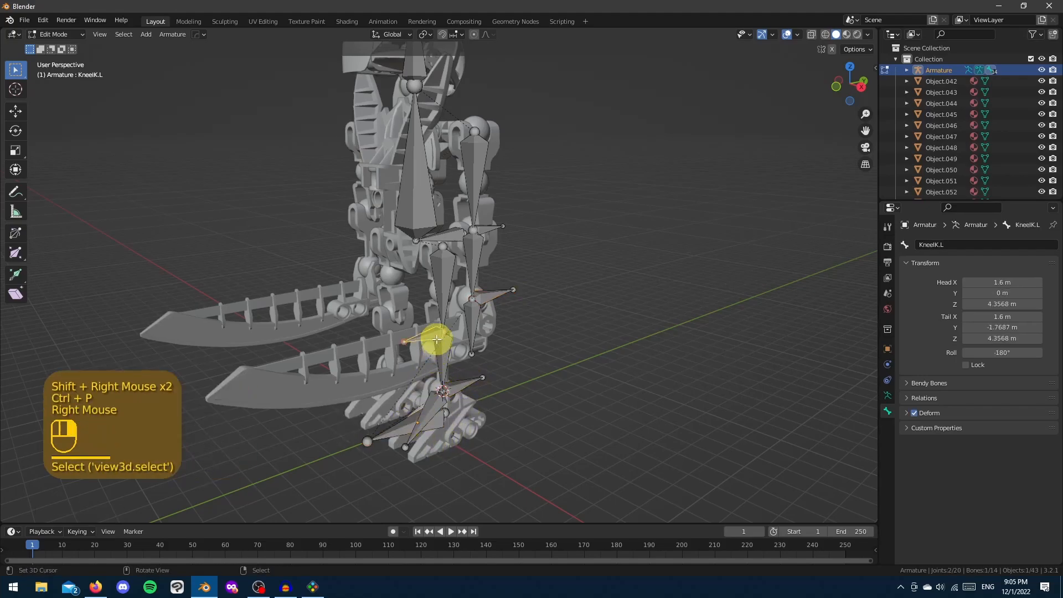
{"action": "right_click", "coordinate": [479, 237], "text": "shift"}
{"action": "right_click", "coordinate": [379, 439], "text": "ctrl"}
{"action": "right_click", "coordinate": [391, 427], "text": "ctrl"}
{"action": "right_click", "coordinate": [396, 429], "text": "ctrl"}
{"action": "right_click", "coordinate": [398, 432], "text": "shift"}
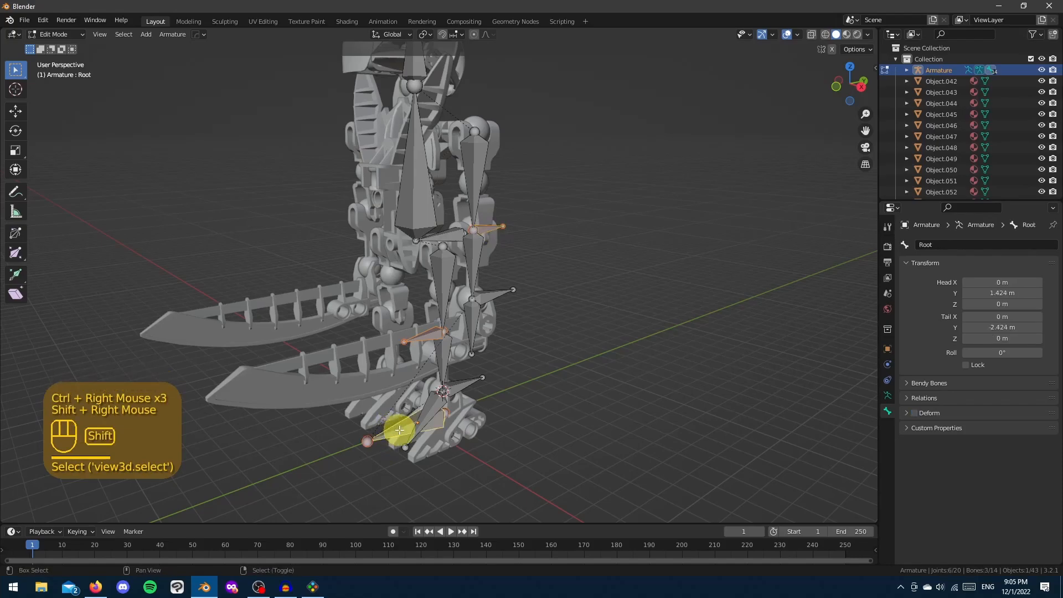
{"action": "key", "text": "ctrl+p"}
{"action": "left_click", "coordinate": [399, 433]}
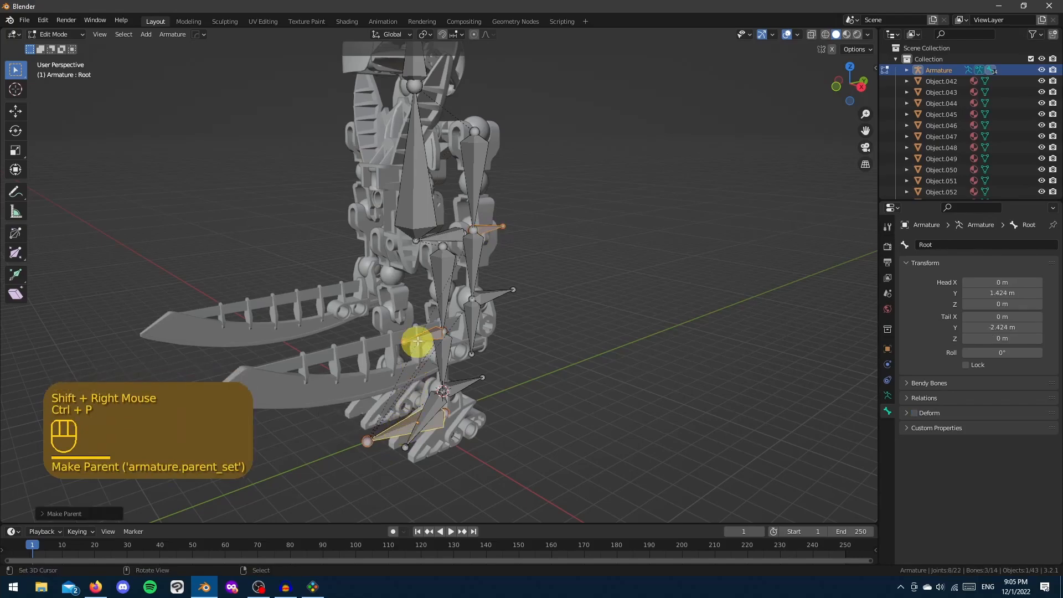
Move the ElbowIK.L bone backward about 3 m along the Y axis, away from the elbow
{"action": "right_click", "coordinate": [515, 288]}
{"action": "right_click", "coordinate": [494, 227]}
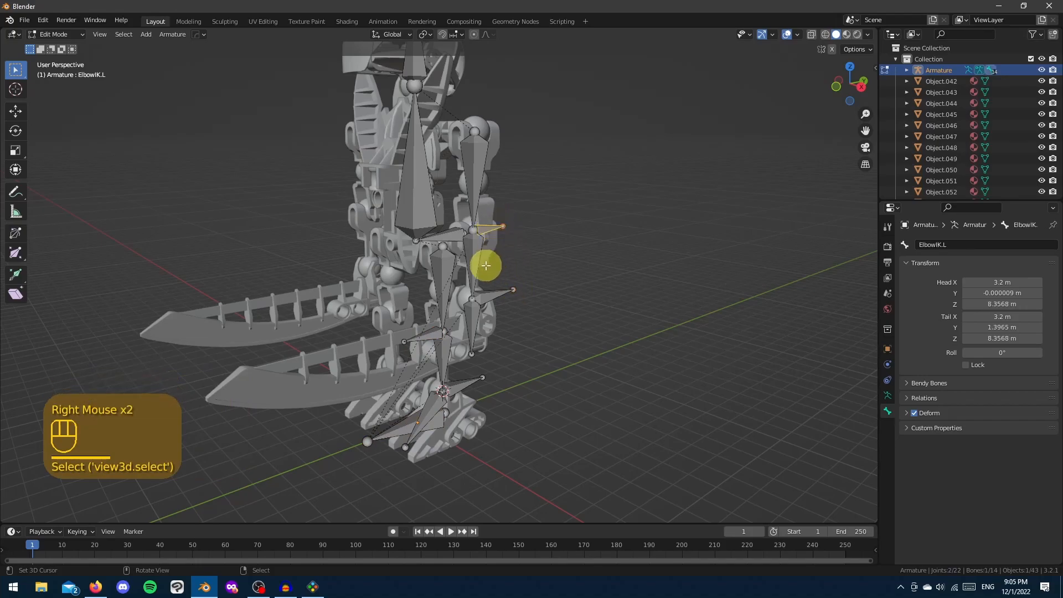
{"action": "middle_click_drag", "start_coordinate": [487, 264], "coordinate": [459, 284]}
{"action": "key", "text": "g"}
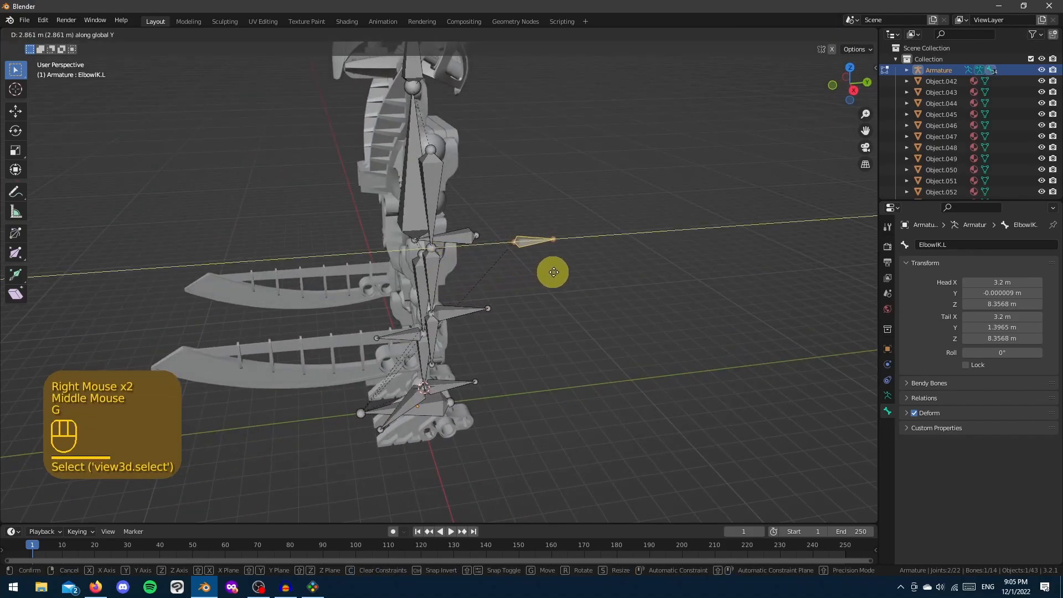
{"action": "left_click", "coordinate": [557, 267]}
Move the KneeIK.L bone forward about 4.71 m along the Y axis, in front of the knee
{"action": "right_click", "coordinate": [408, 332]}
{"action": "key", "text": "g"}
{"action": "key", "text": "y"}
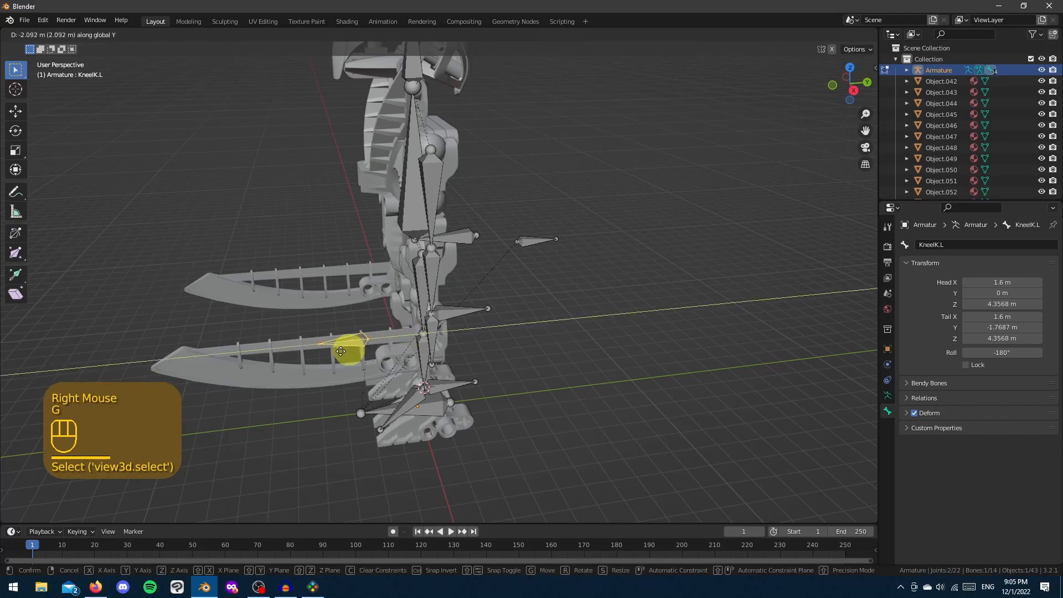
{"action": "left_click", "coordinate": [268, 387]}
Switch the armature to Pose Mode and add an Inverse Kinematics constraint to the Forearm.L bone
{"action": "scroll", "coordinate": [268, 387], "scroll_direction": "down", "scroll_amount": 2}
{"action": "middle_click_drag", "start_coordinate": [268, 387], "coordinate": [318, 416]}
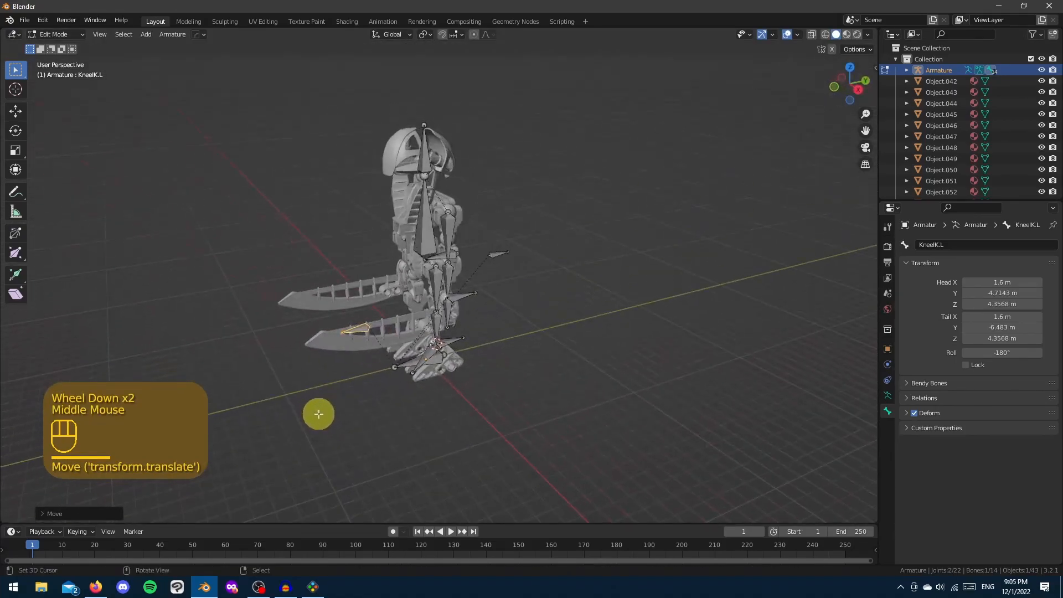
{"action": "key", "text": "ctrl+Tab"}
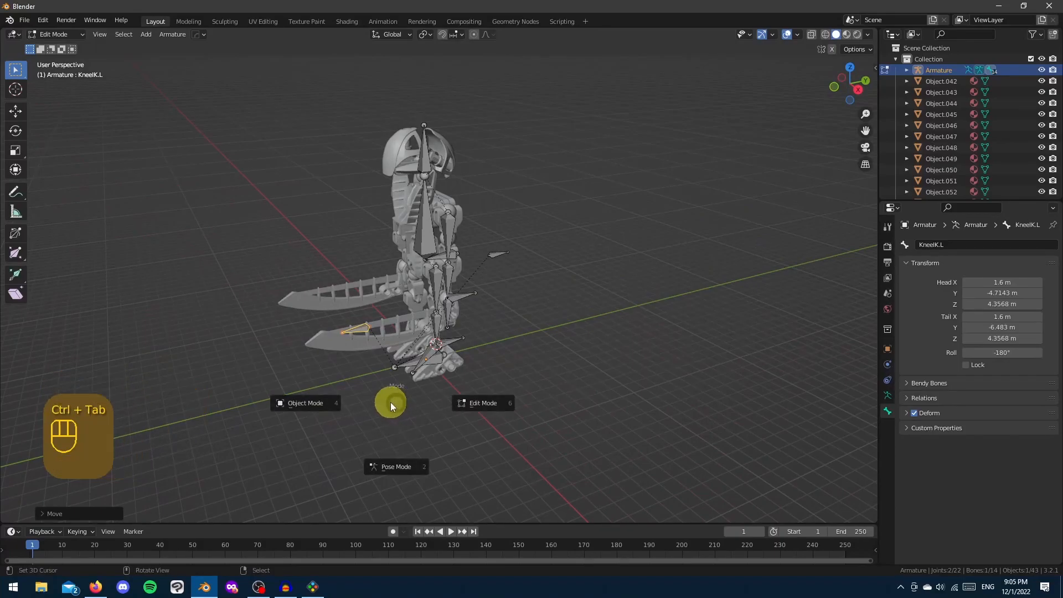
{"action": "left_click", "coordinate": [393, 465]}
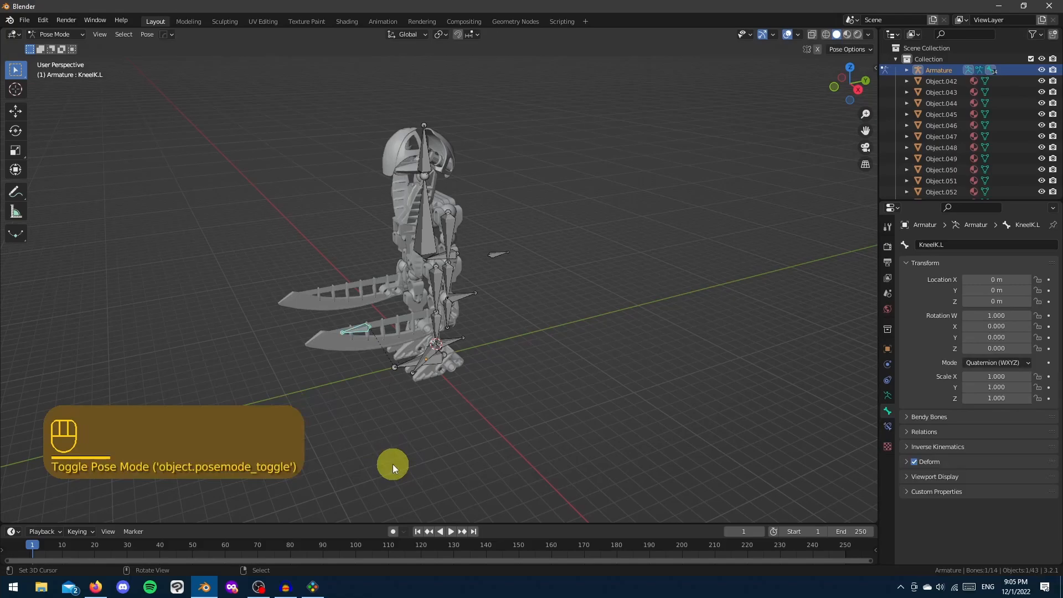
{"action": "scroll", "coordinate": [393, 462], "scroll_direction": "up", "scroll_amount": 2}
{"action": "scroll", "coordinate": [394, 463], "scroll_direction": "down", "scroll_amount": 1, "text": "shift"}
{"action": "middle_click_drag", "start_coordinate": [393, 463], "coordinate": [442, 441], "text": "shift"}
{"action": "right_click", "coordinate": [539, 247]}
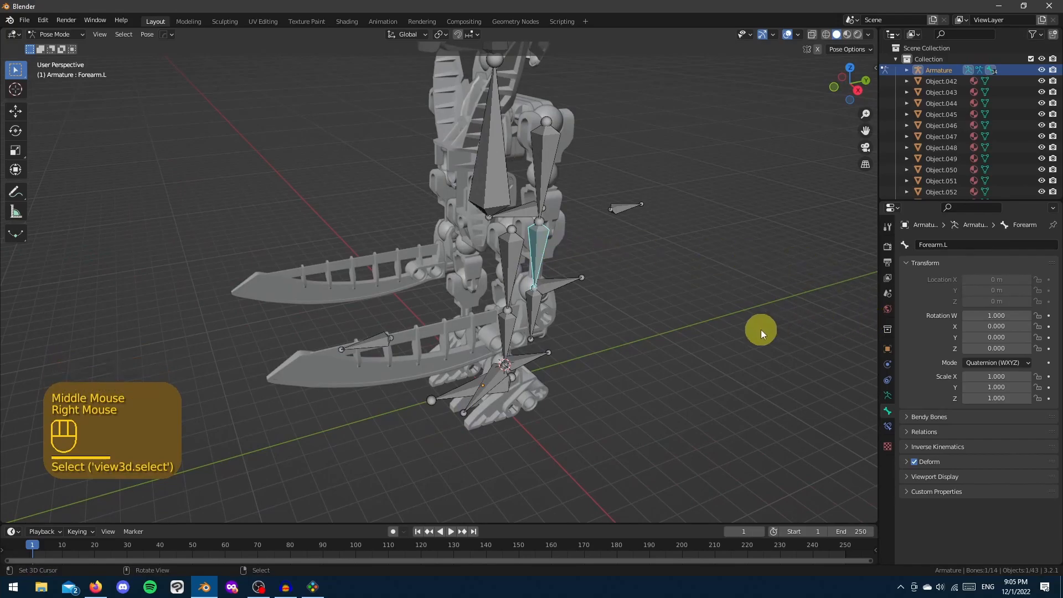
{"action": "left_click", "coordinate": [886, 427]}
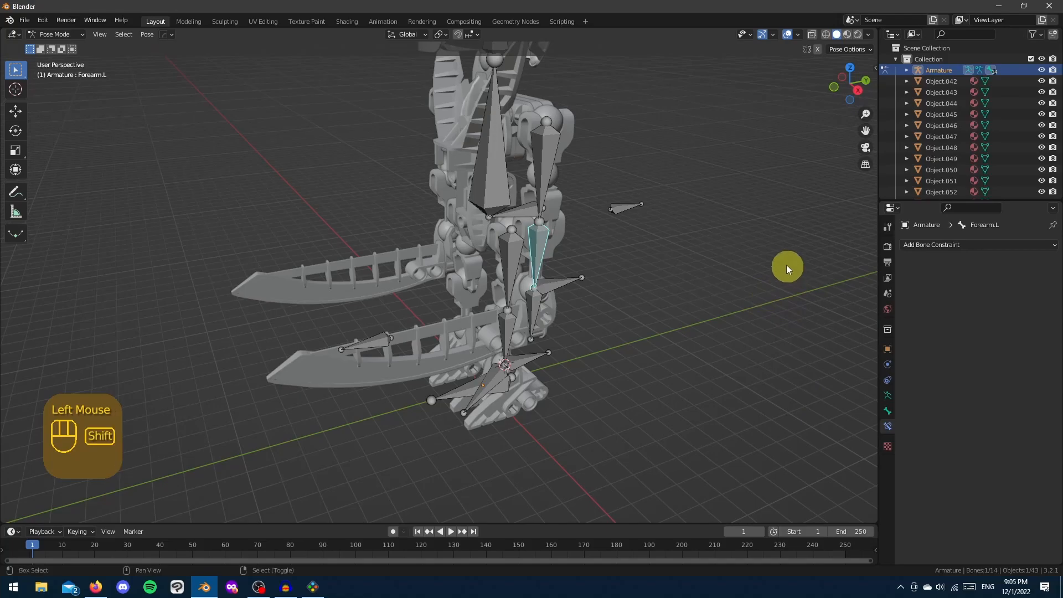
{"action": "middle_click_drag", "start_coordinate": [786, 266], "coordinate": [761, 297], "text": "shift"}
{"action": "left_click", "coordinate": [986, 247]}
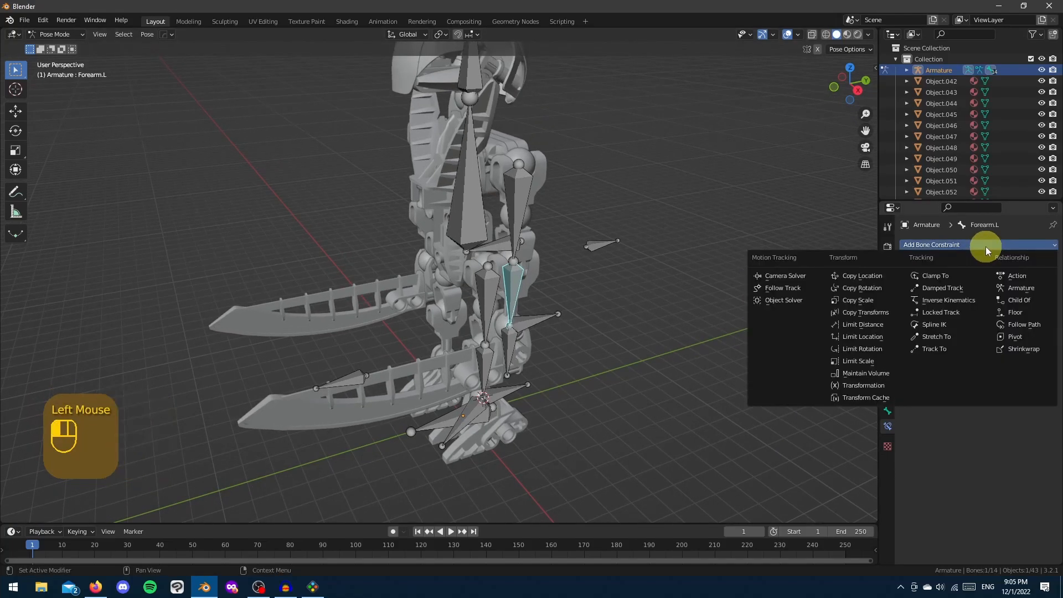
{"action": "left_click", "coordinate": [950, 299]}
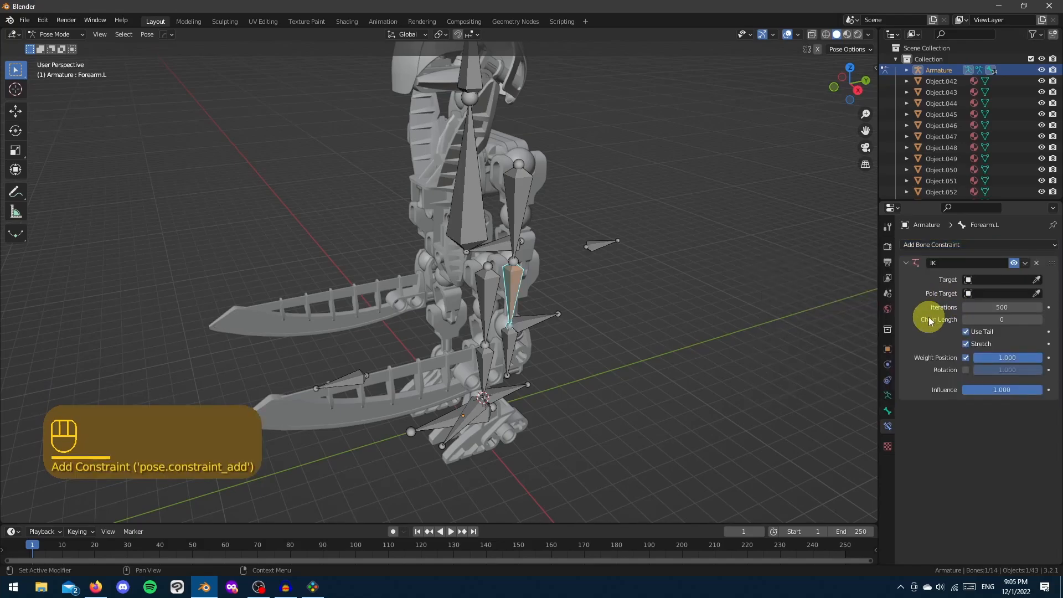
Set the Forearm.L IK constraint's target to Armature, its bone to HandIK.L and its chain length to 2
{"action": "left_click", "coordinate": [1013, 279]}
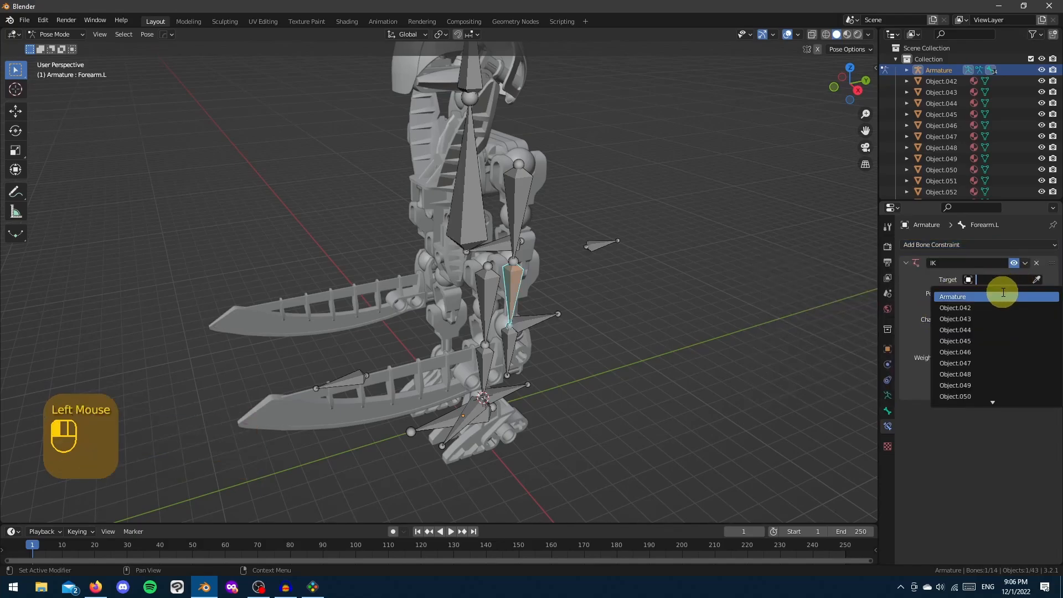
{"action": "left_click", "coordinate": [1003, 296]}
{"action": "left_click", "coordinate": [1015, 292]}
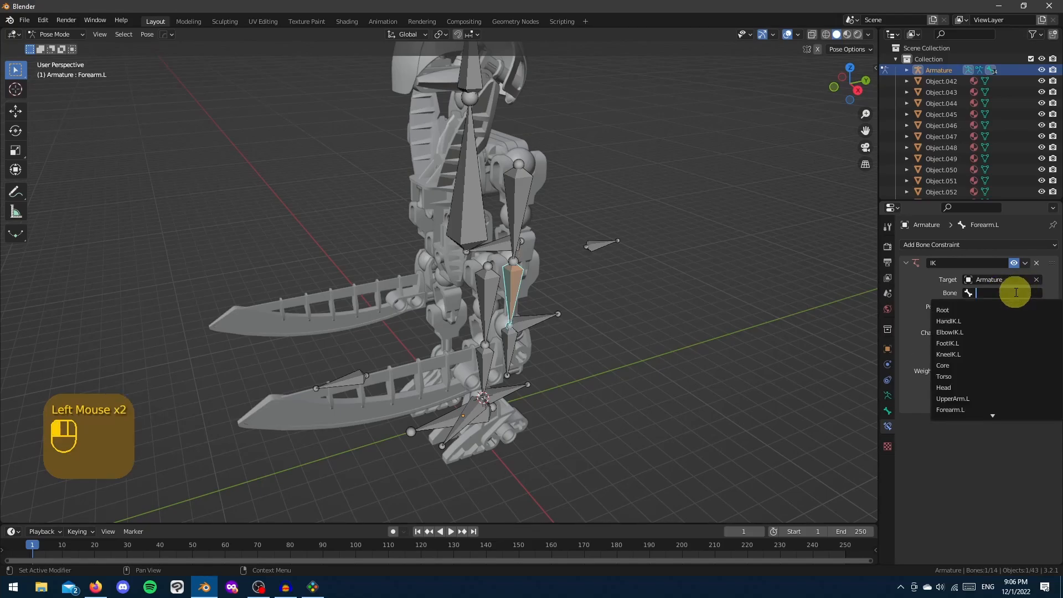
{"action": "left_click", "coordinate": [962, 321]}
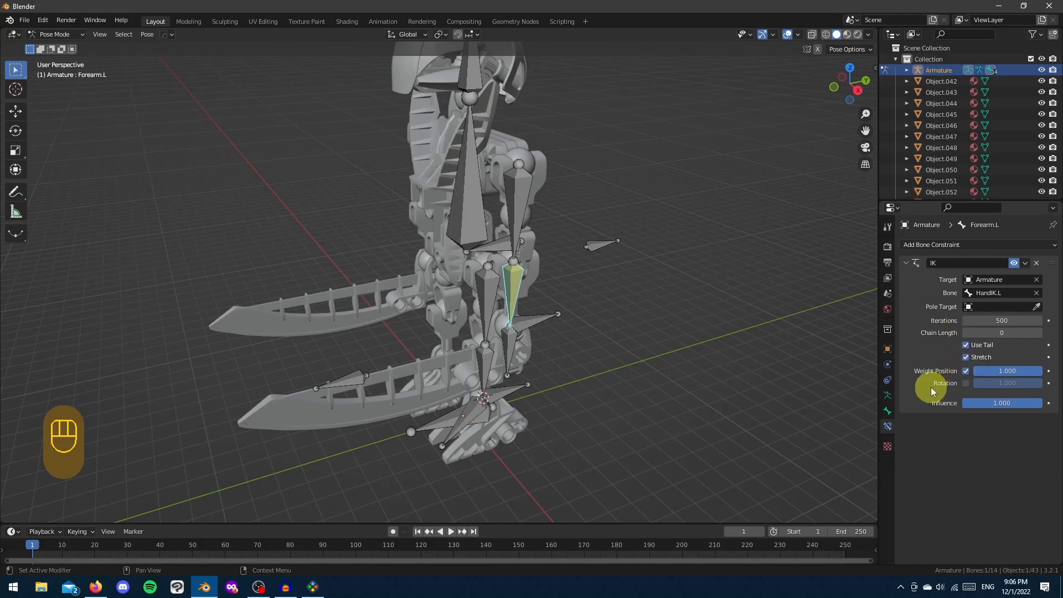
{"action": "left_click", "coordinate": [1039, 333]}
{"action": "left_click", "coordinate": [1039, 332]}
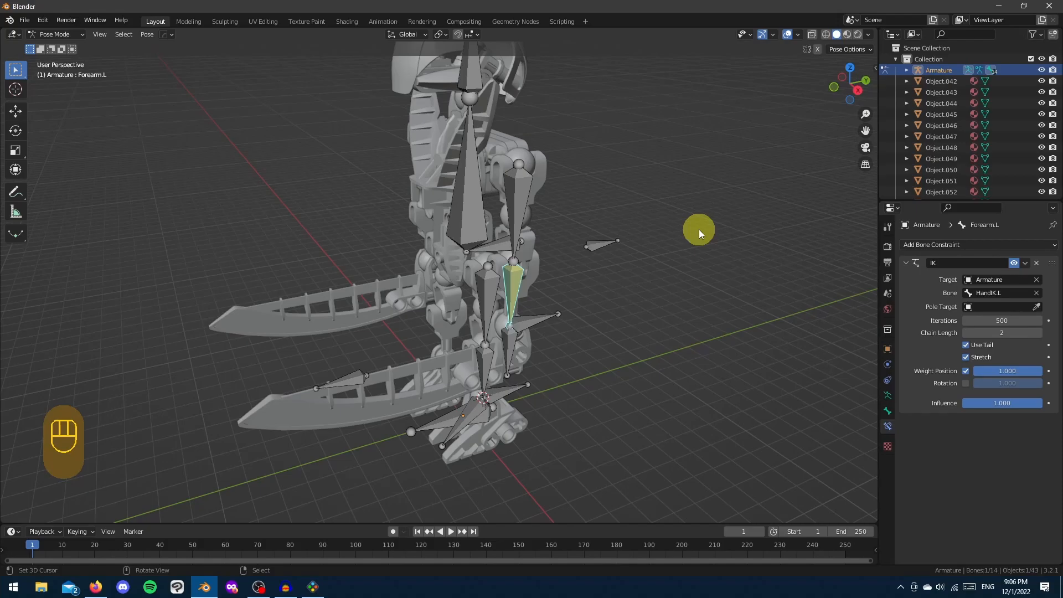
Add an Inverse Kinematics constraint to UpperArm.L with target Armature, bone ElbowIK.L and chain length 1
{"action": "right_click", "coordinate": [513, 216]}
{"action": "left_click", "coordinate": [938, 248]}
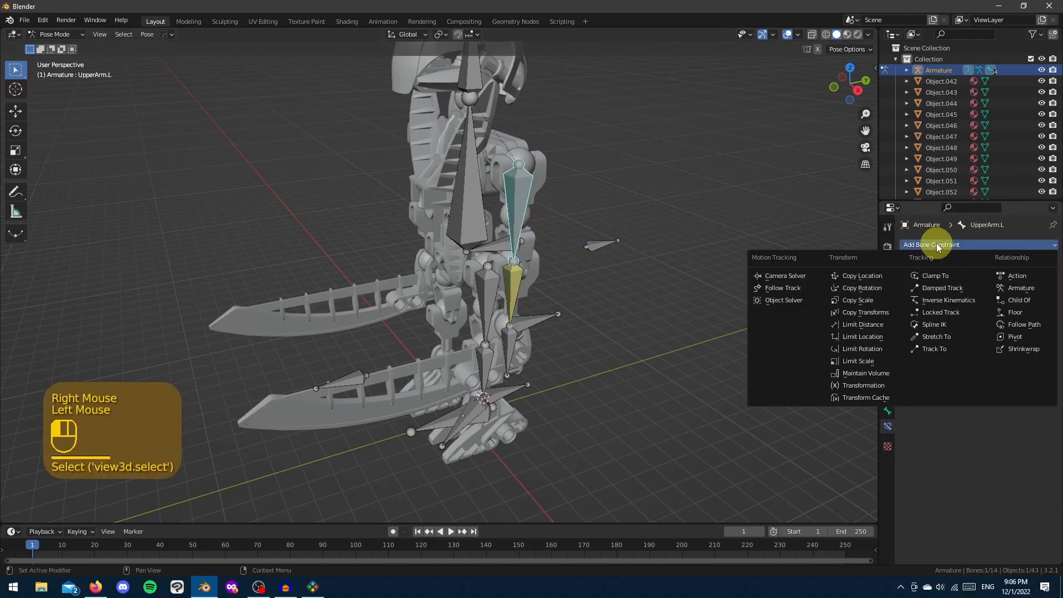
{"action": "left_click", "coordinate": [949, 298]}
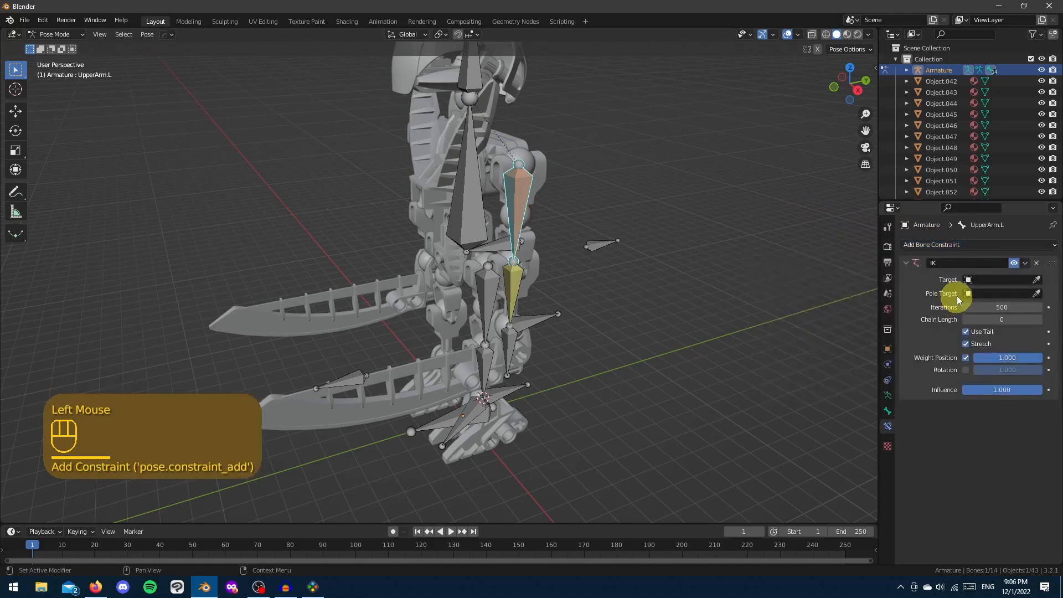
{"action": "left_click", "coordinate": [987, 281]}
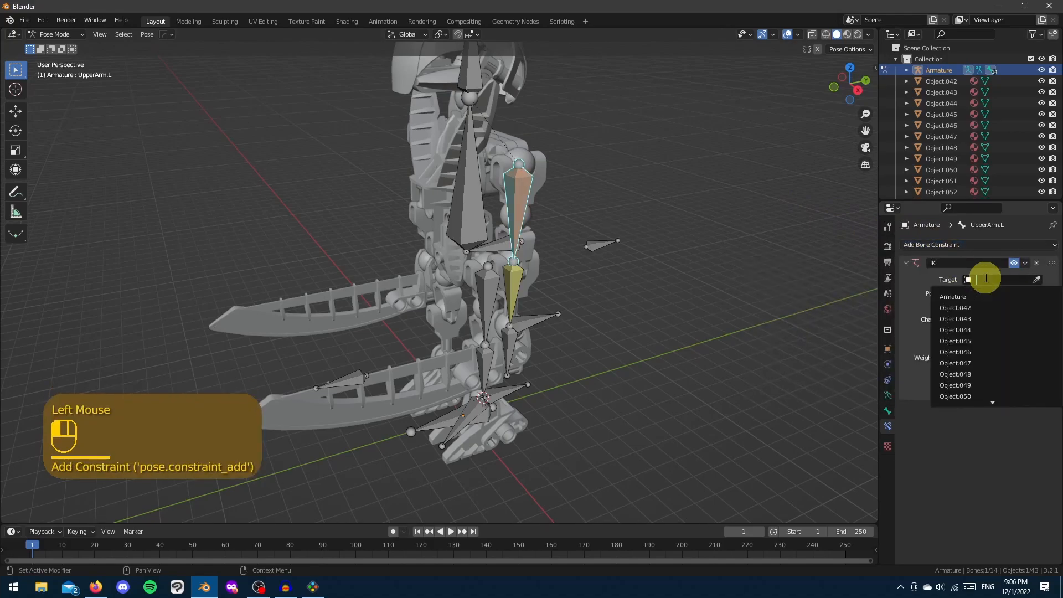
{"action": "left_click", "coordinate": [976, 297]}
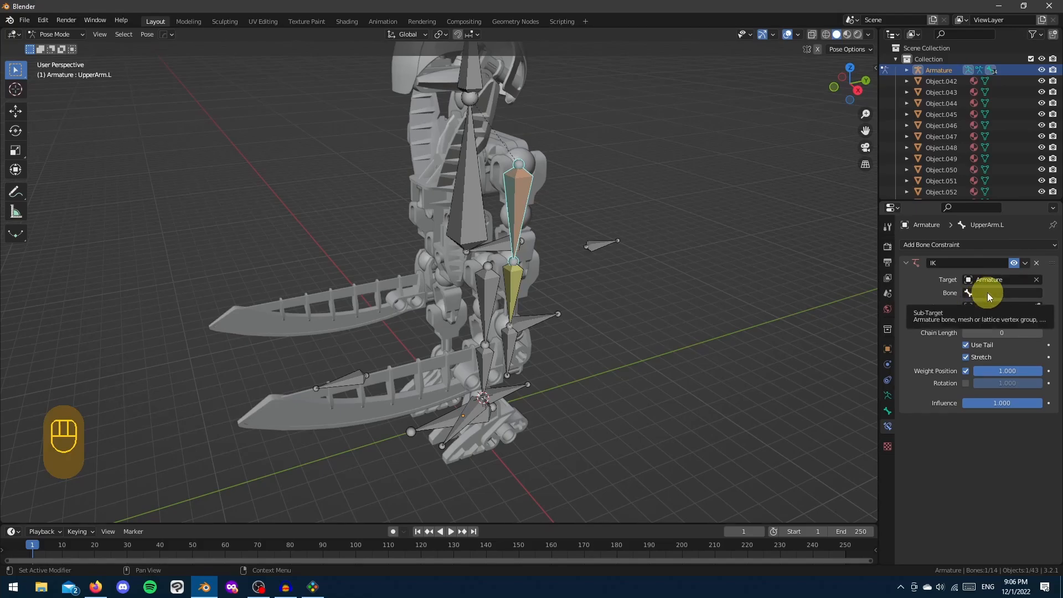
{"action": "left_click", "coordinate": [987, 293]}
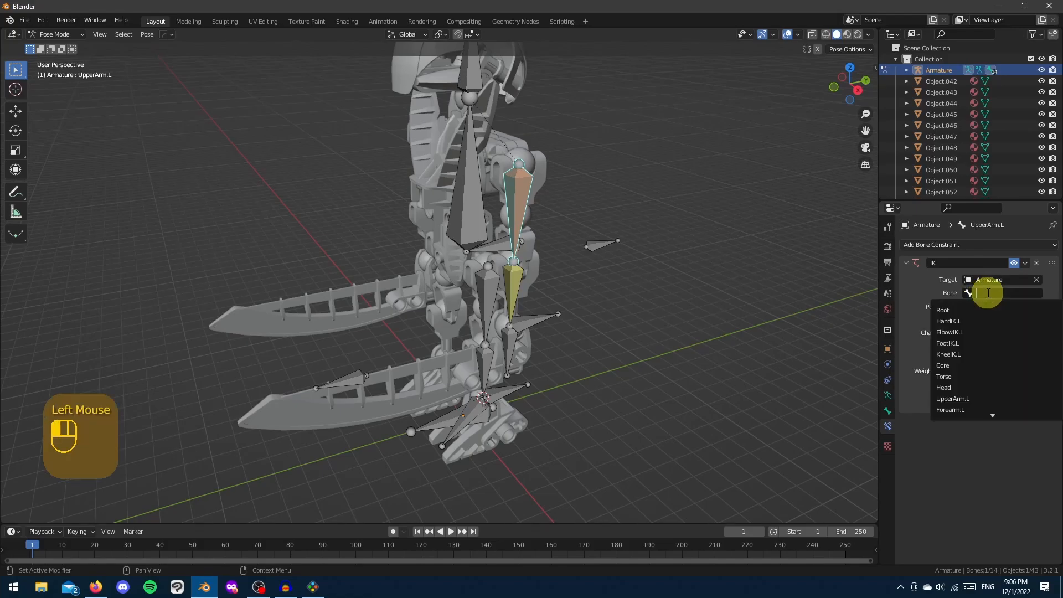
{"action": "left_click", "coordinate": [969, 332]}
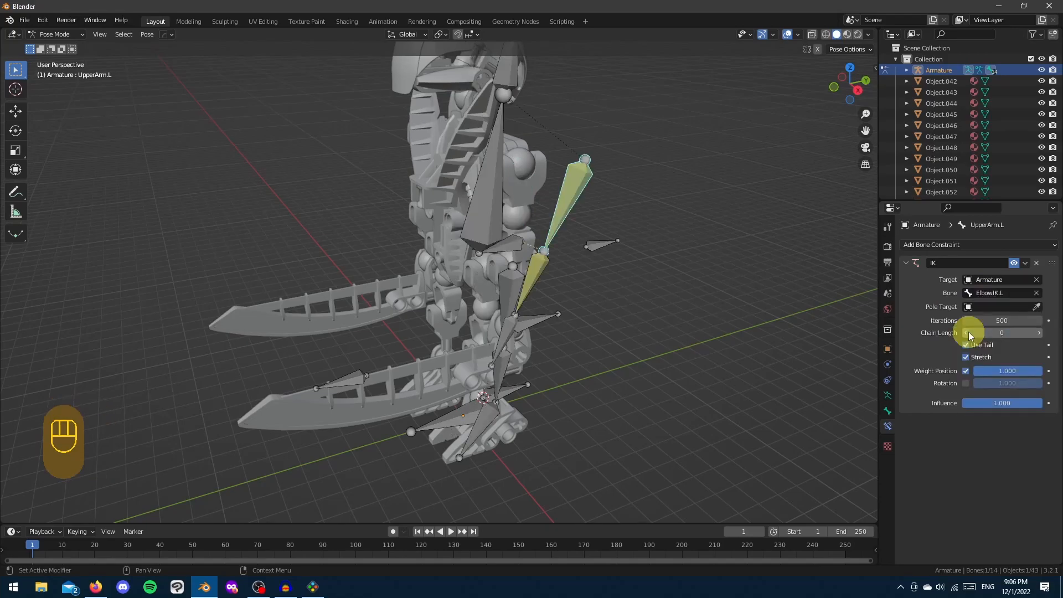
{"action": "left_click", "coordinate": [1042, 333]}
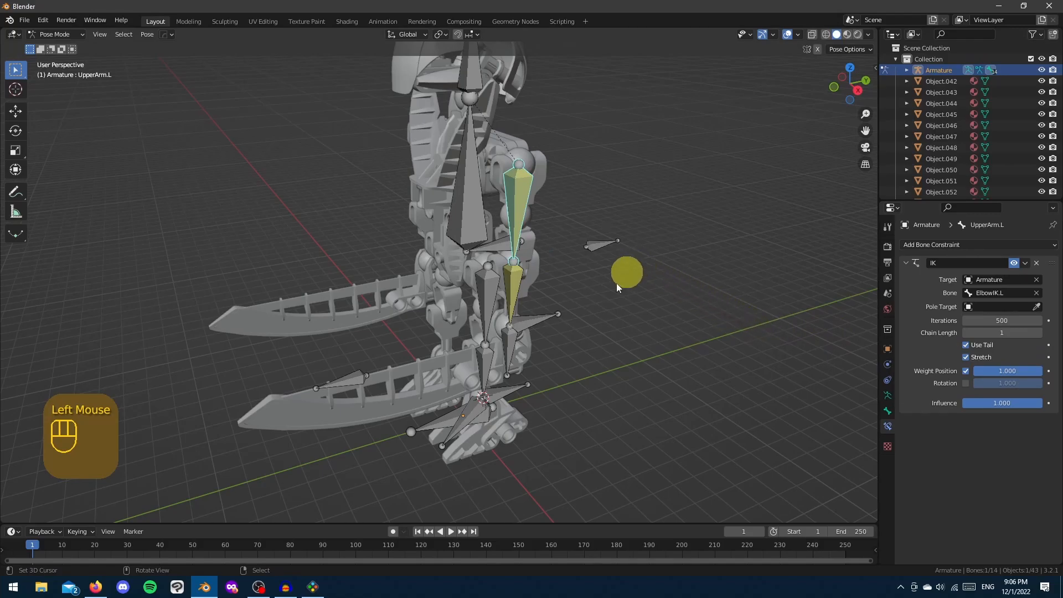
Add an Inverse Kinematics constraint to Shin.L with target Armature, bone FootIK.L and chain length 2
{"action": "right_click", "coordinate": [475, 357]}
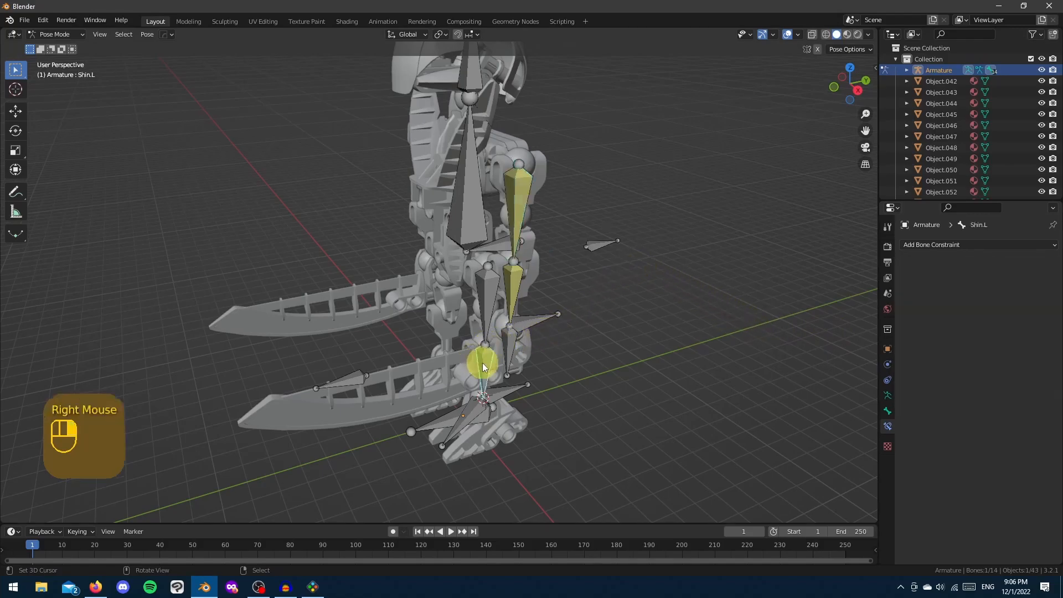
{"action": "left_click", "coordinate": [955, 251]}
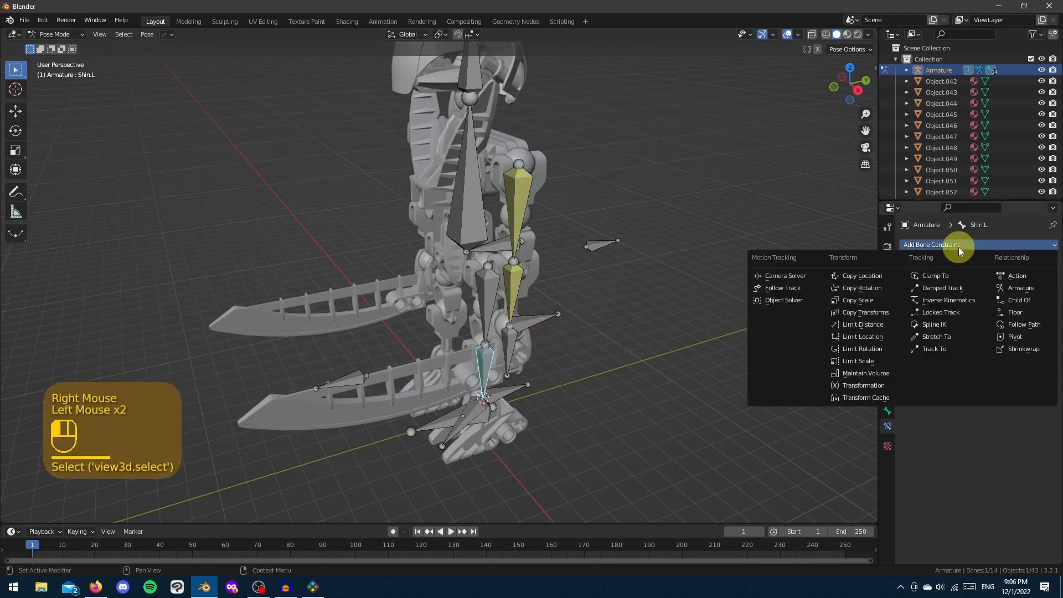
{"action": "left_click", "coordinate": [967, 301]}
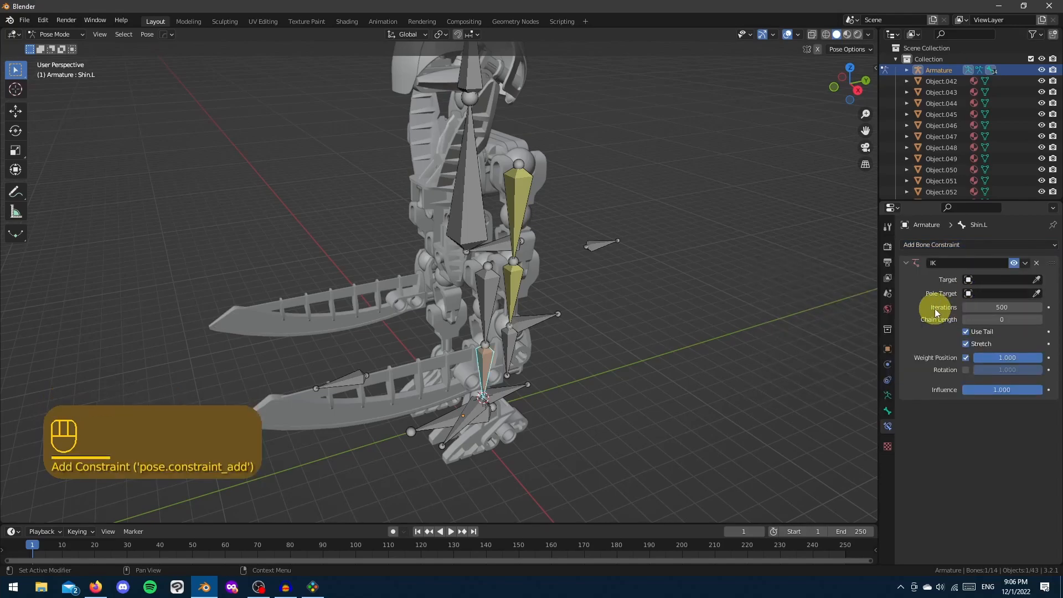
{"action": "left_click", "coordinate": [985, 279]}
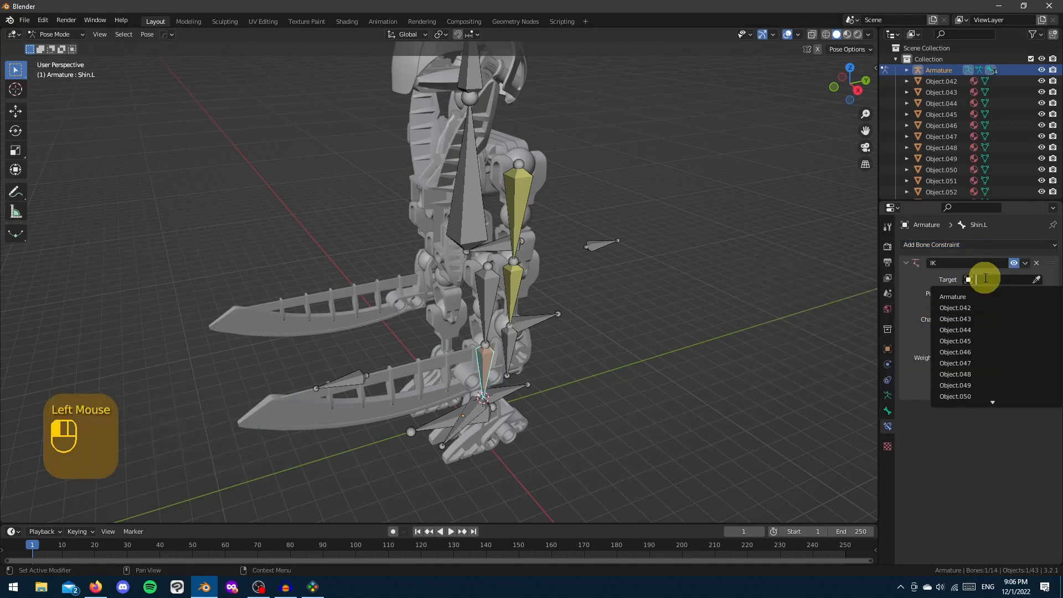
{"action": "left_click", "coordinate": [983, 294]}
{"action": "left_click", "coordinate": [986, 294]}
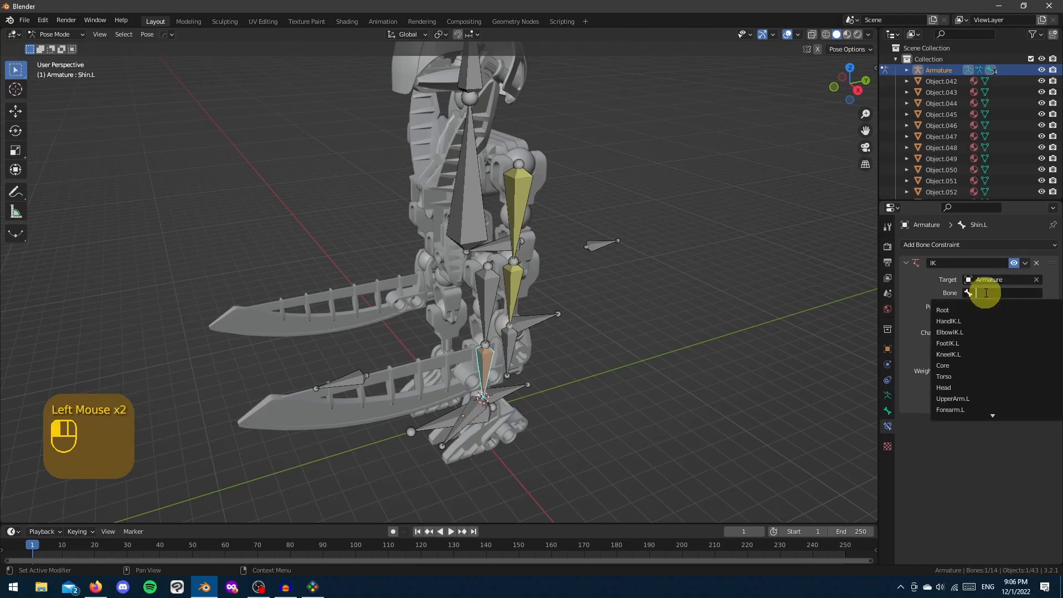
{"action": "left_click", "coordinate": [973, 344]}
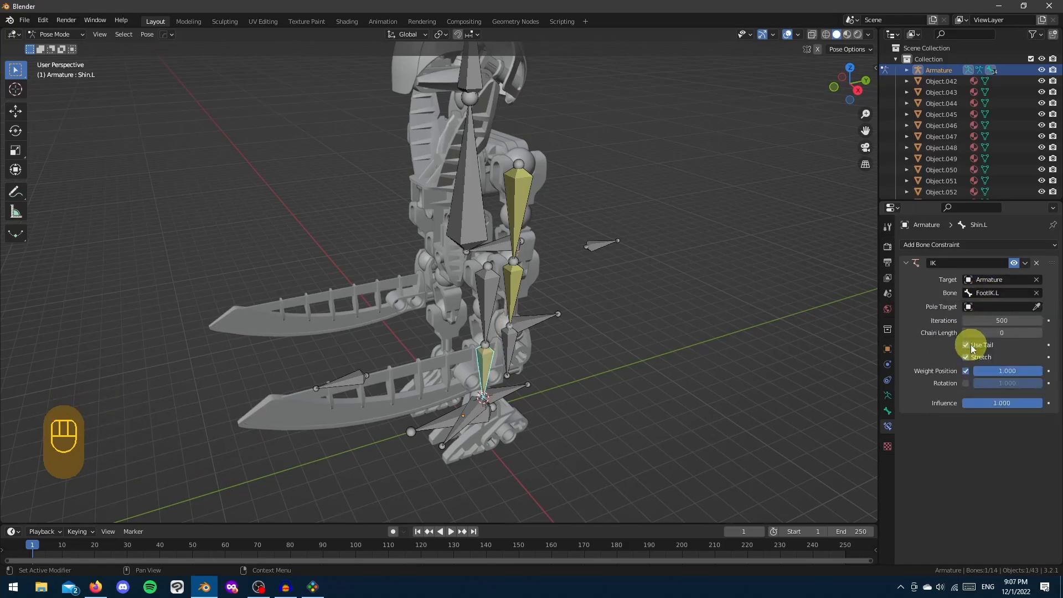
{"action": "left_click", "coordinate": [1039, 333]}
{"action": "left_click", "coordinate": [1039, 334]}
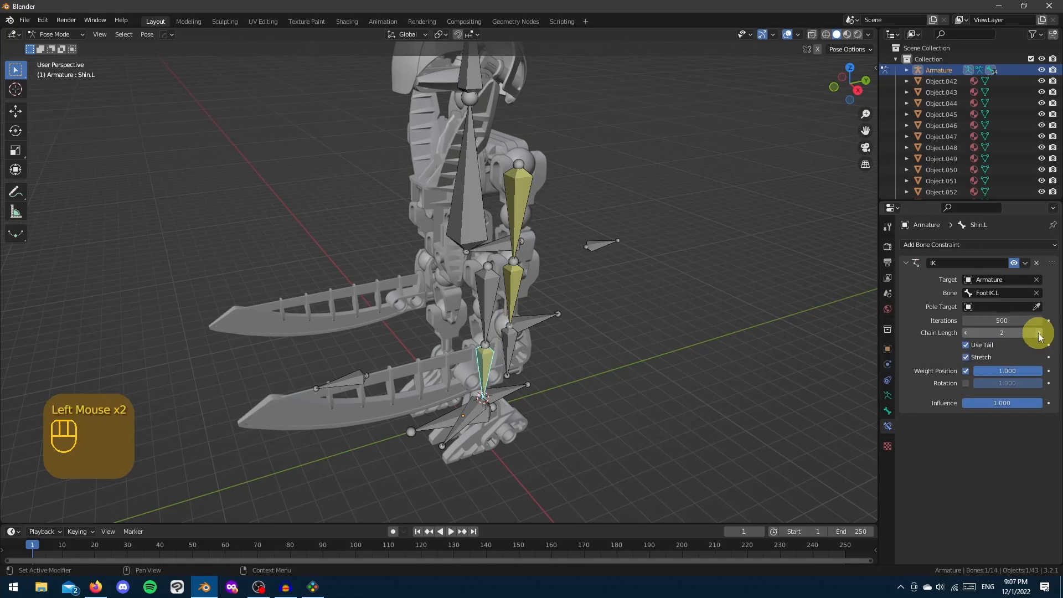
Add an Inverse Kinematics constraint to Thigh.L with target Armature, bone KneeIK.L and chain length 1
{"action": "scroll", "coordinate": [621, 333], "scroll_direction": "down", "scroll_amount": 3}
{"action": "middle_click_drag", "start_coordinate": [622, 331], "coordinate": [597, 316]}
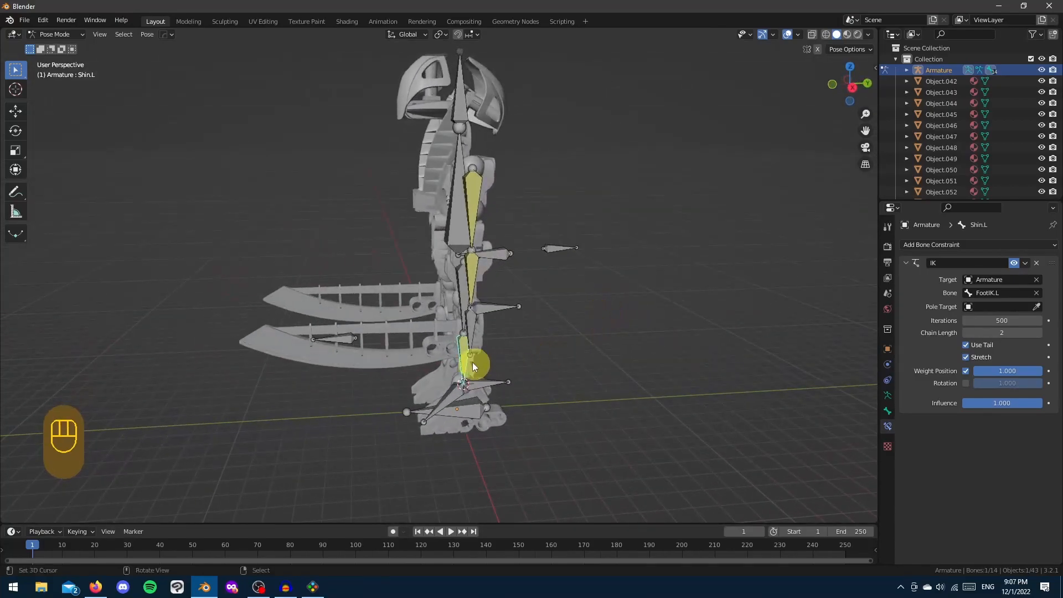
{"action": "left_click", "coordinate": [463, 297]}
{"action": "left_click", "coordinate": [937, 244]}
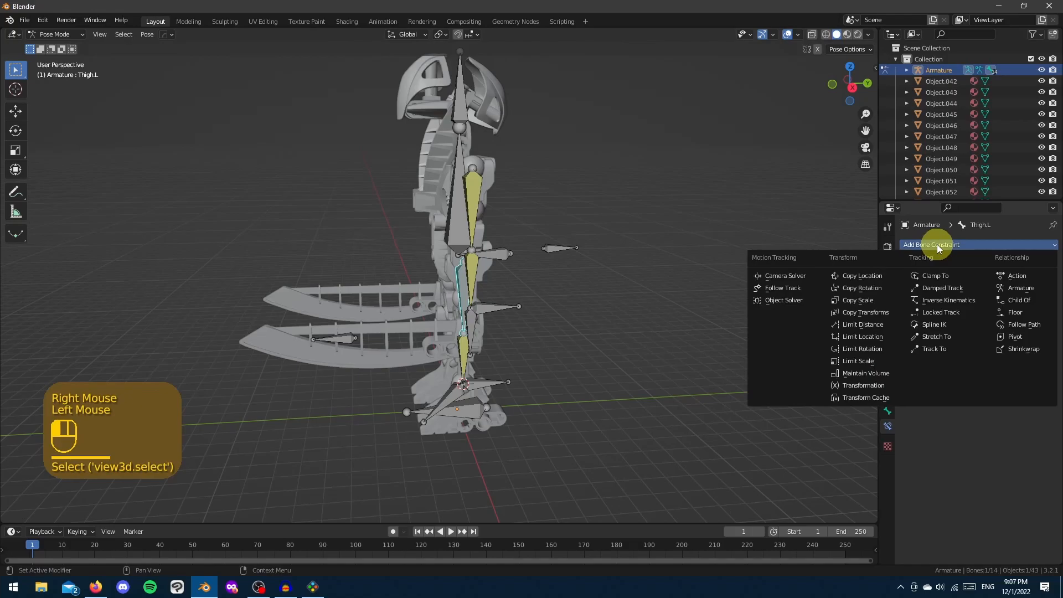
{"action": "left_click", "coordinate": [947, 304]}
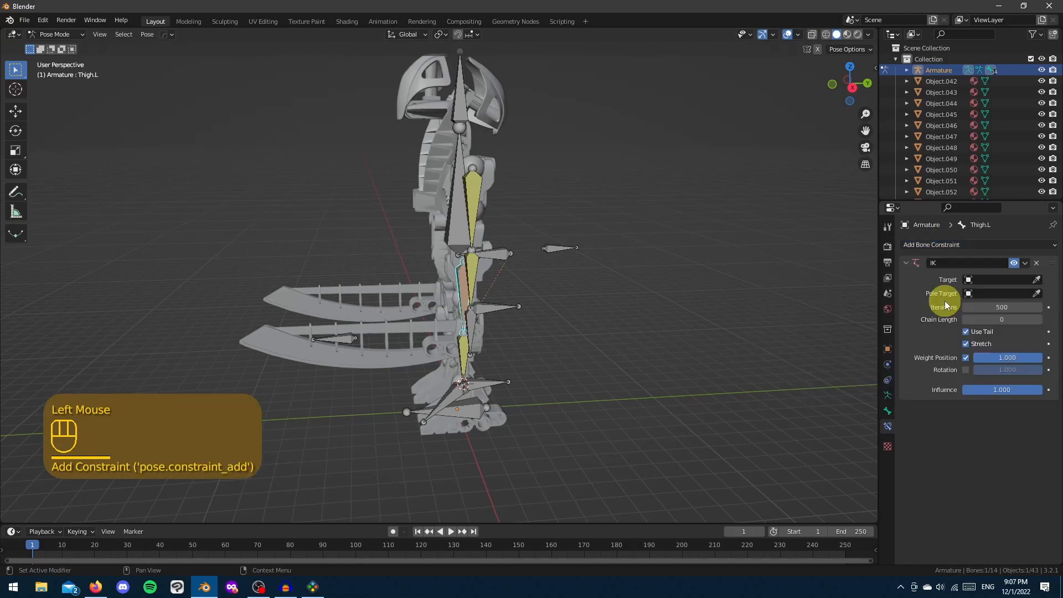
{"action": "left_click", "coordinate": [981, 279]}
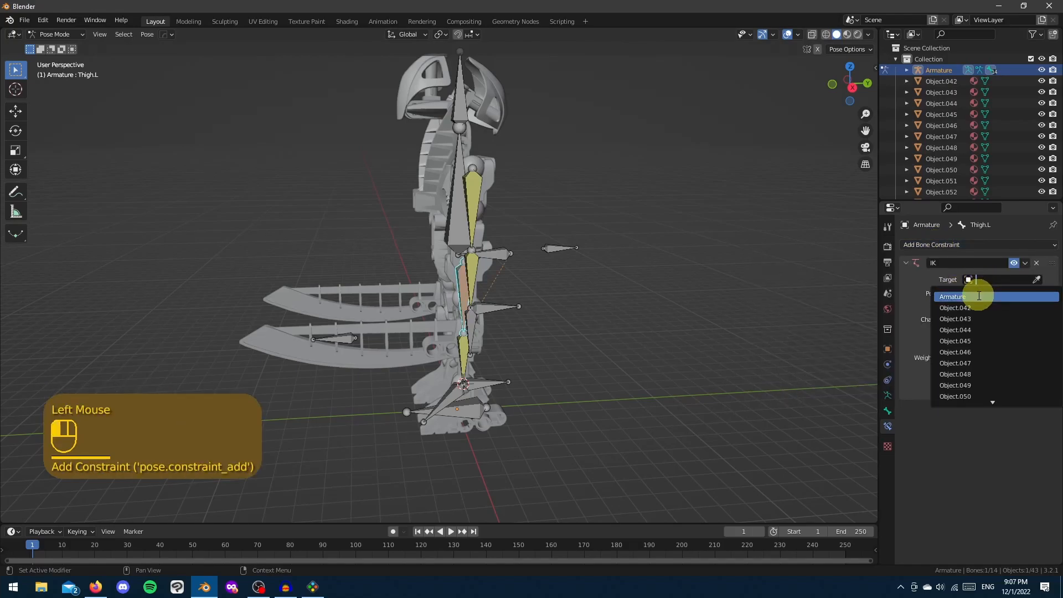
{"action": "left_click", "coordinate": [979, 296]}
{"action": "left_click", "coordinate": [984, 292]}
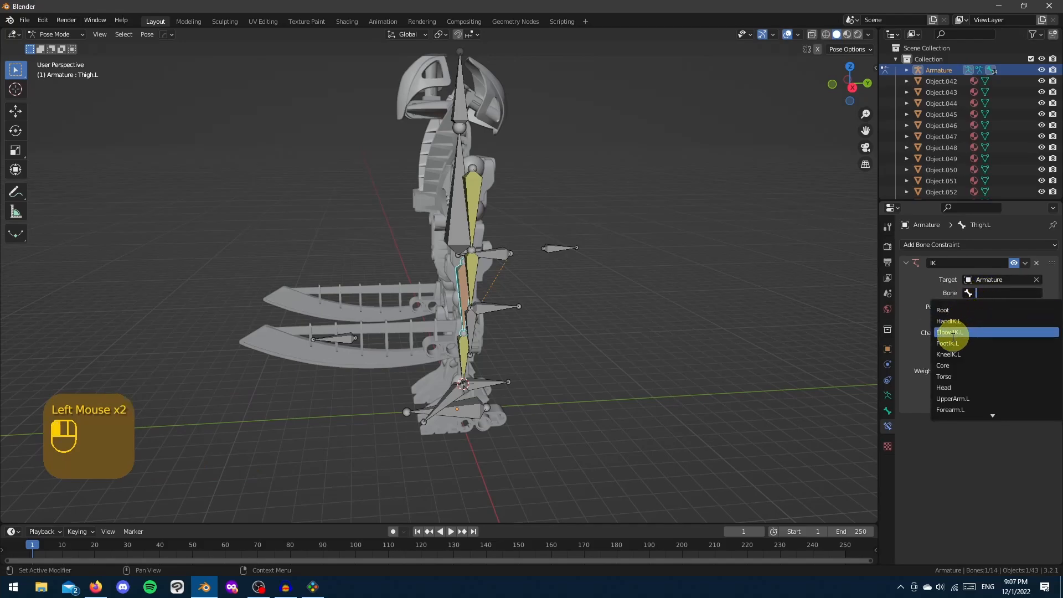
{"action": "left_click", "coordinate": [952, 354]}
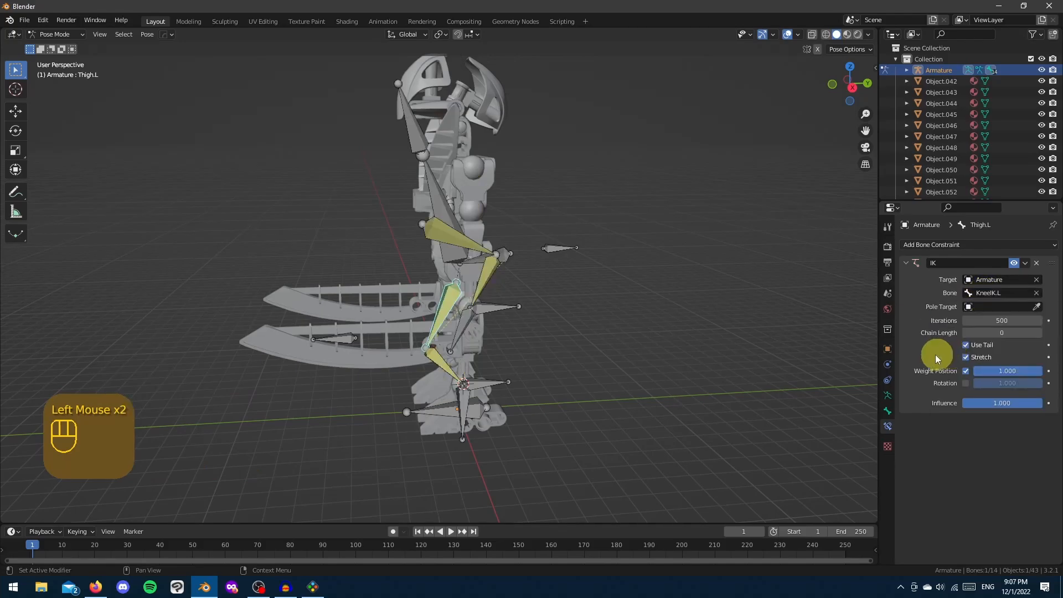
{"action": "left_click", "coordinate": [1042, 333]}
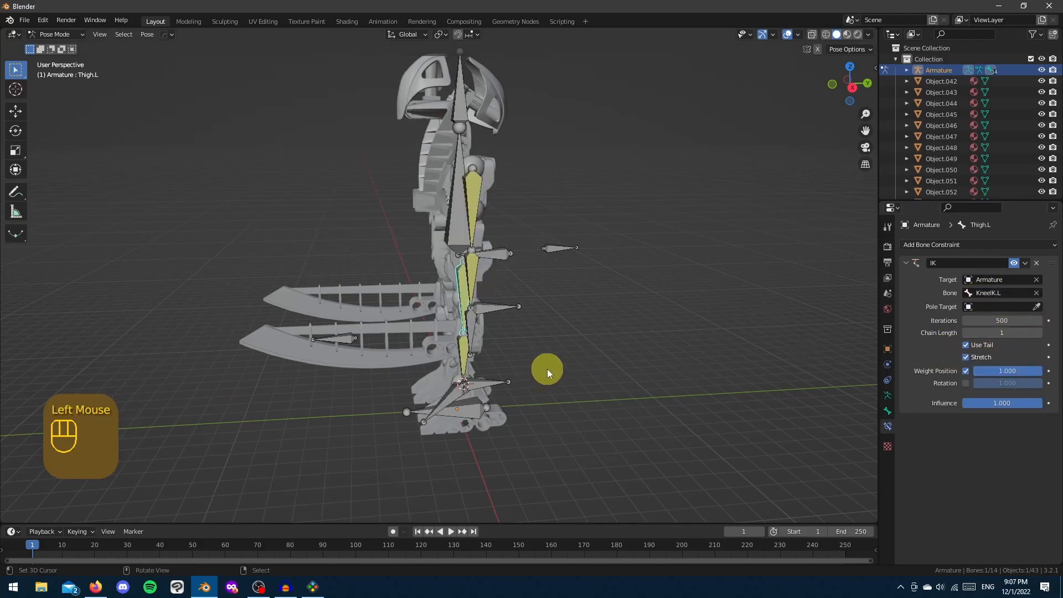
Add a Copy Rotation constraint to Foot.L with target Armature and bone FootIK.L
{"action": "middle_click_drag", "start_coordinate": [547, 370], "coordinate": [530, 340], "text": "shift"}
{"action": "right_click", "coordinate": [462, 353]}
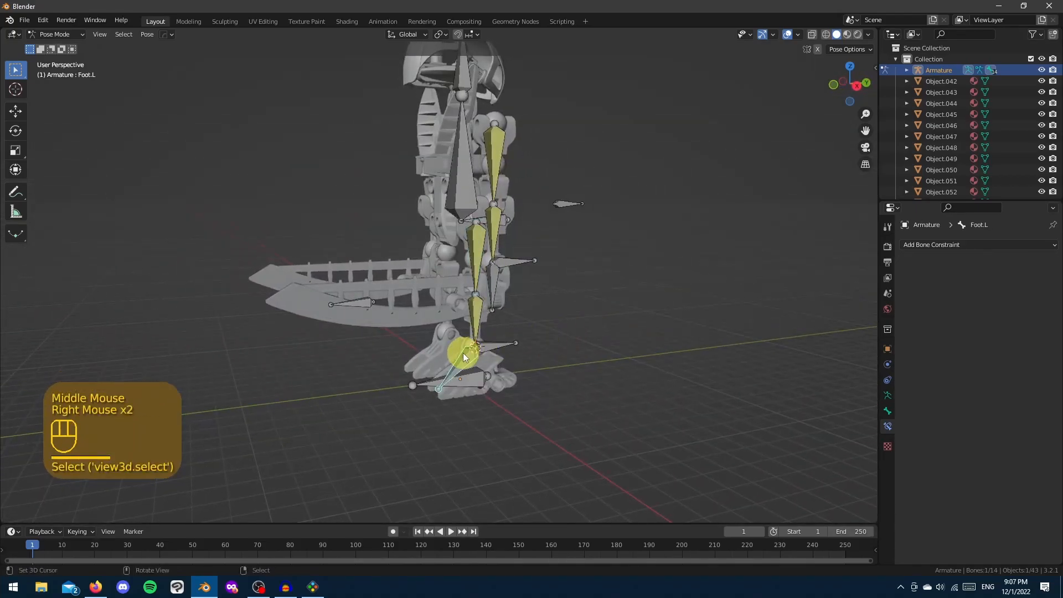
{"action": "left_click", "coordinate": [941, 246]}
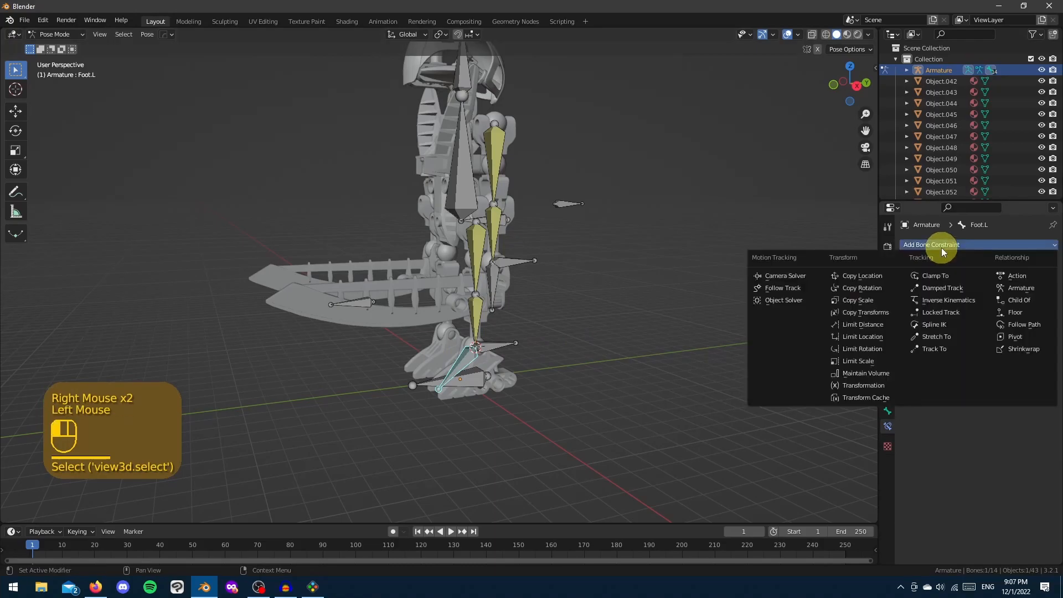
{"action": "left_click", "coordinate": [878, 288]}
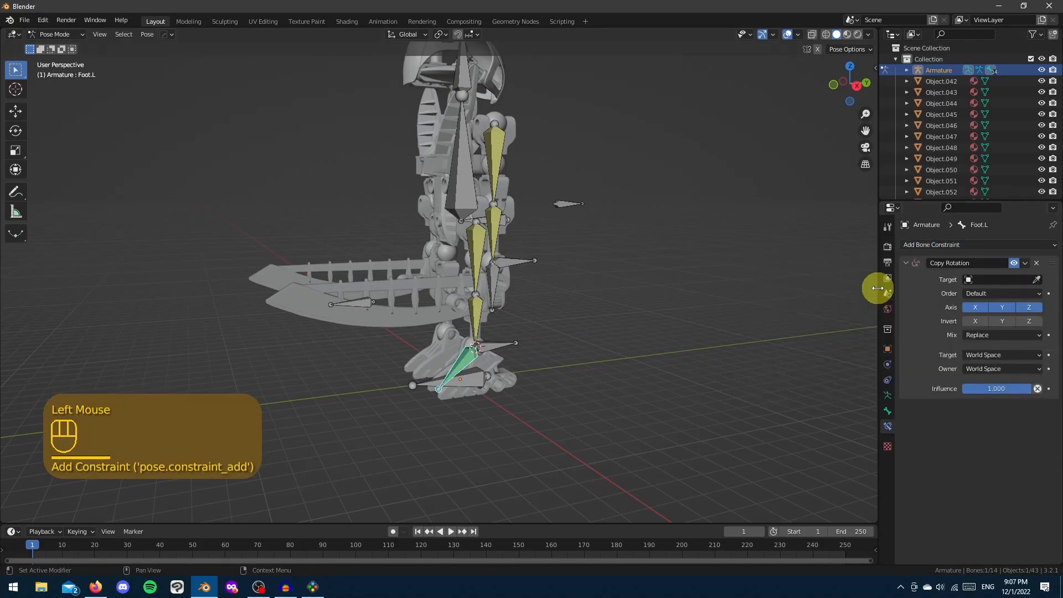
{"action": "left_click", "coordinate": [1009, 281]}
{"action": "left_click", "coordinate": [993, 295]}
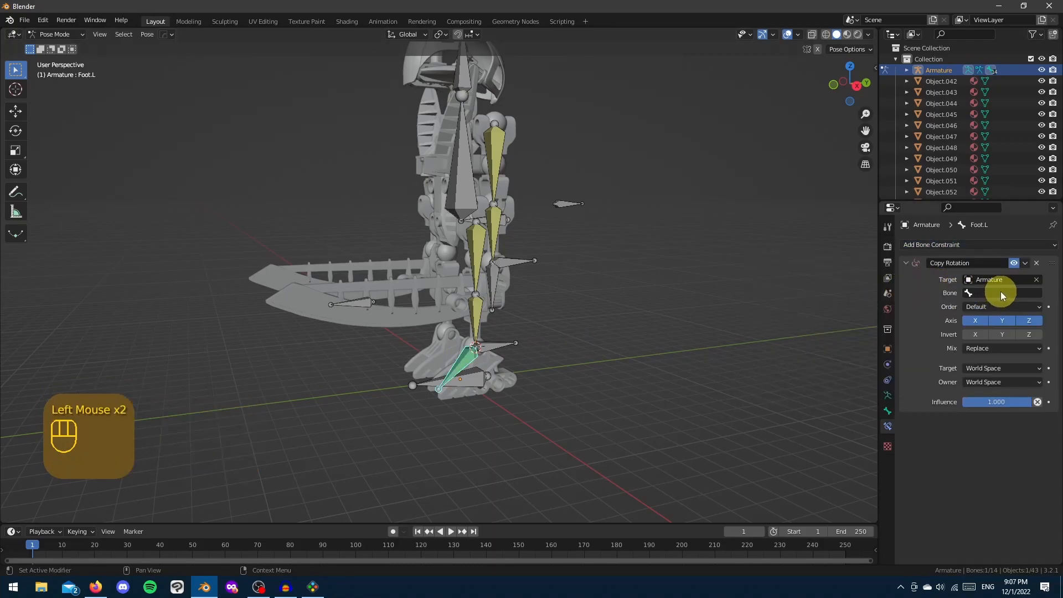
{"action": "left_click", "coordinate": [1001, 292]}
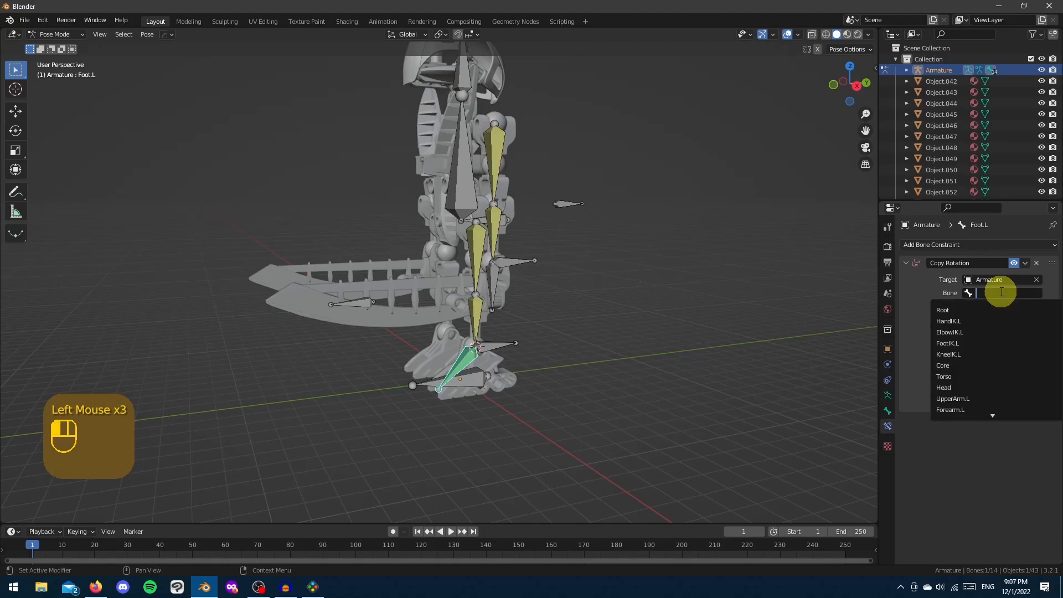
{"action": "left_click", "coordinate": [966, 344]}
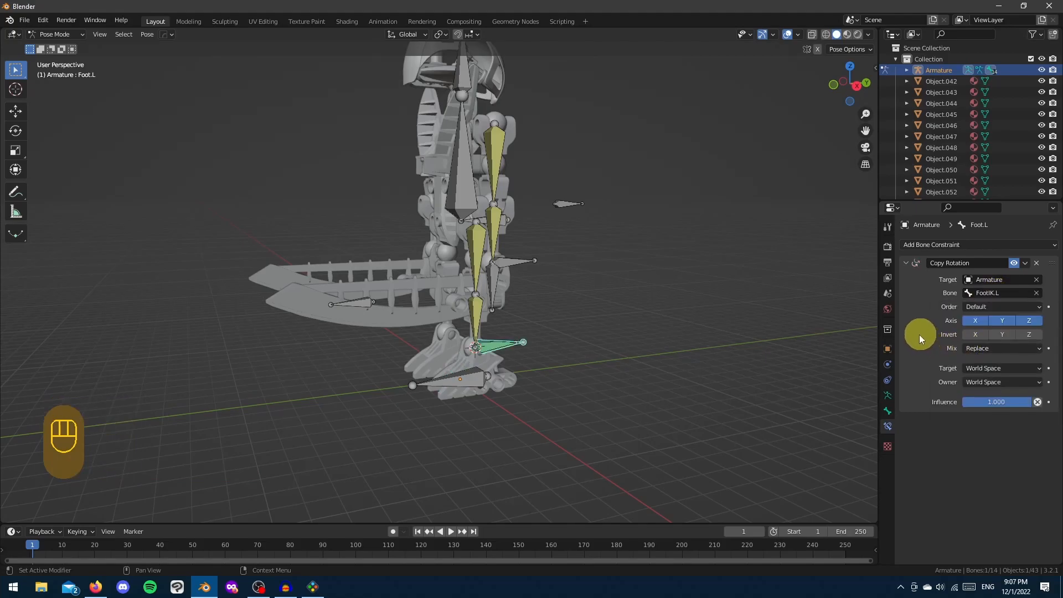
Set Foot.L's Copy Rotation target space to Local Space (Owner Orientation) and its owner space to Local With Parent
{"action": "left_click", "coordinate": [1024, 370]}
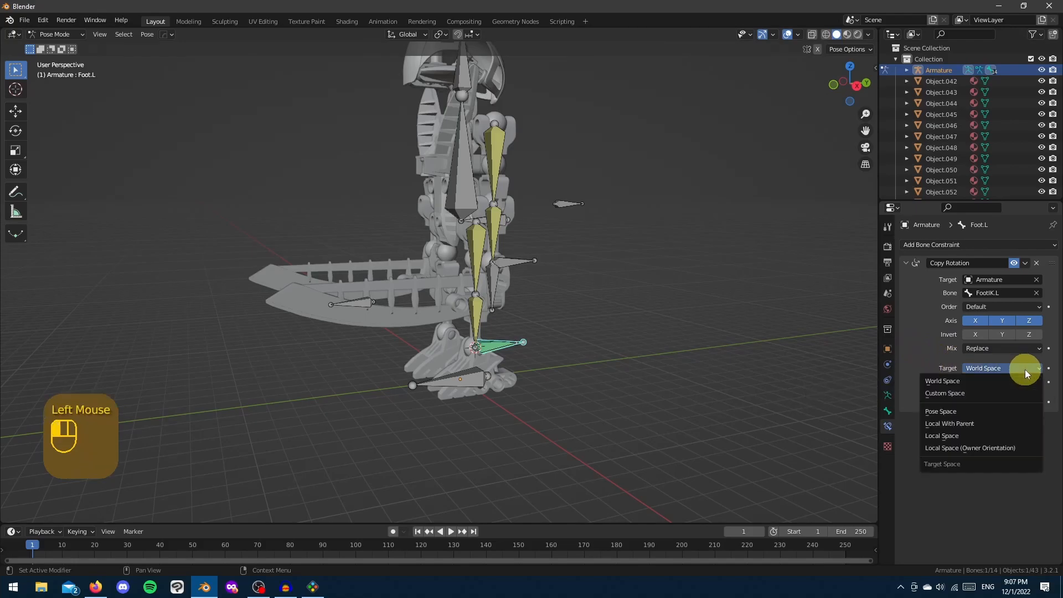
{"action": "left_click", "coordinate": [976, 447]}
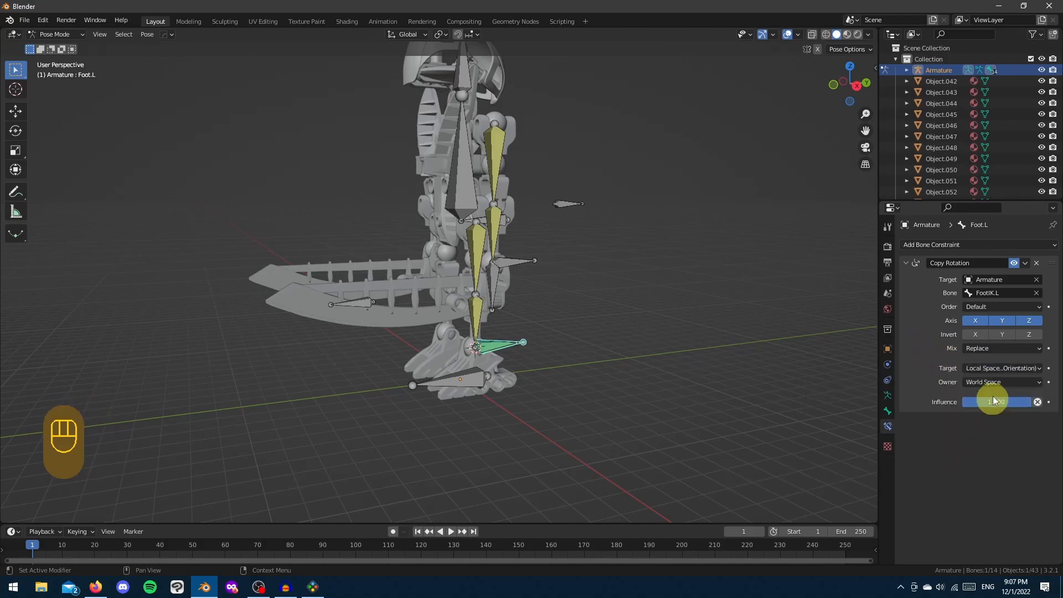
{"action": "left_click", "coordinate": [1000, 383]}
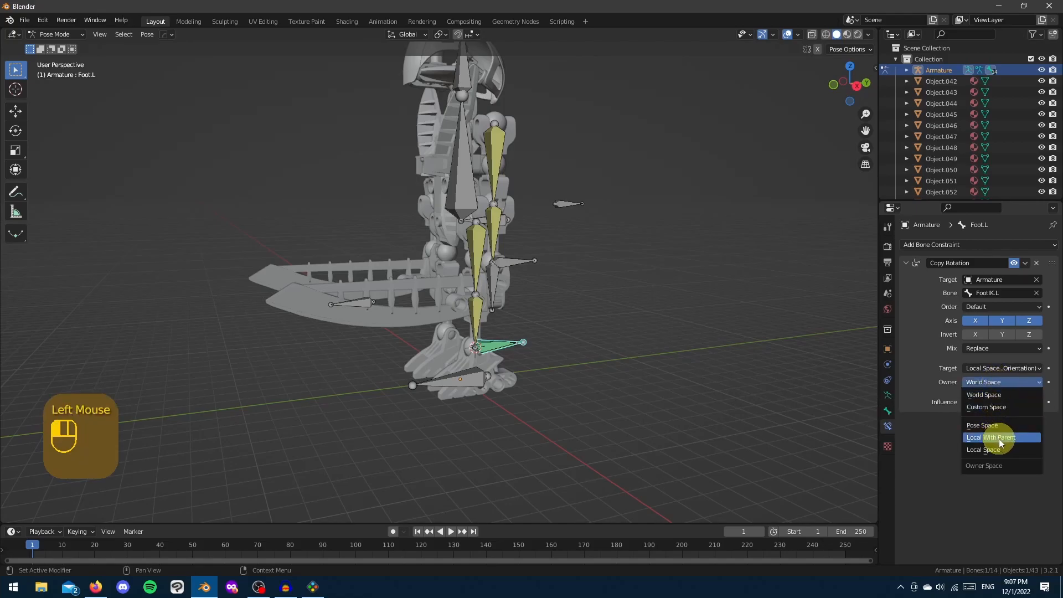
{"action": "left_click", "coordinate": [1021, 437]}
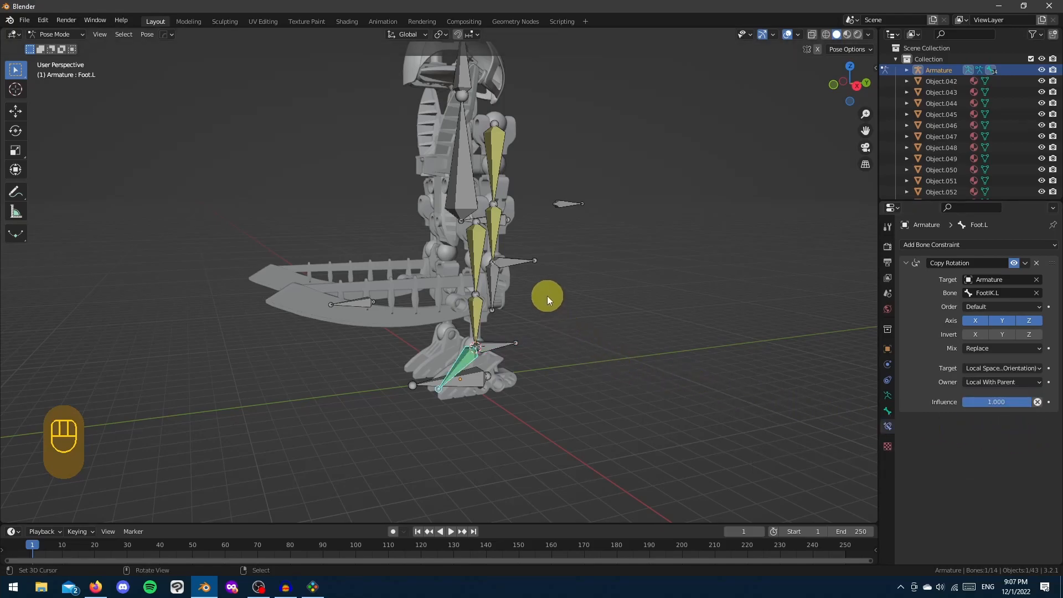
Add a Copy Rotation constraint to Hand.L with target Armature and bone HandIK.L
{"action": "right_click", "coordinate": [496, 274]}
{"action": "left_click", "coordinate": [936, 245]}
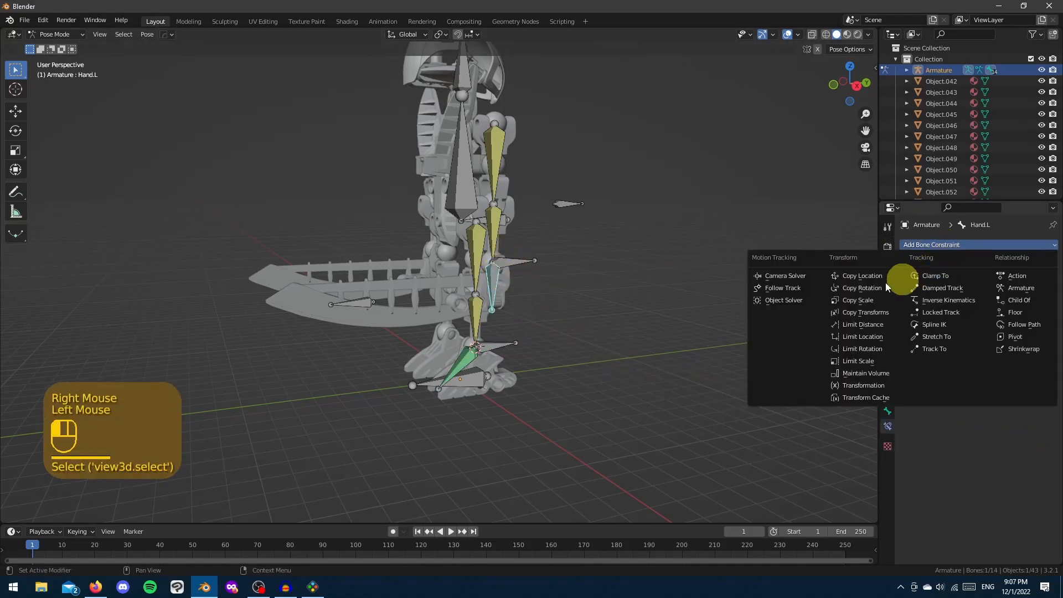
{"action": "left_click", "coordinate": [853, 289]}
{"action": "left_click", "coordinate": [1005, 280]}
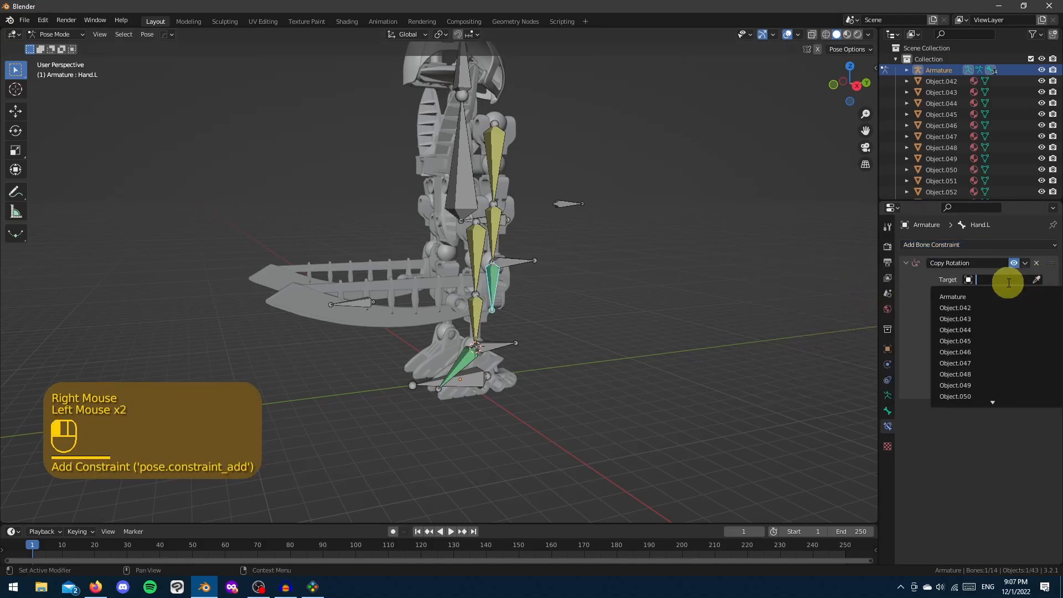
{"action": "left_click", "coordinate": [988, 297]}
{"action": "left_click", "coordinate": [988, 293]}
{"action": "left_click", "coordinate": [985, 316]}
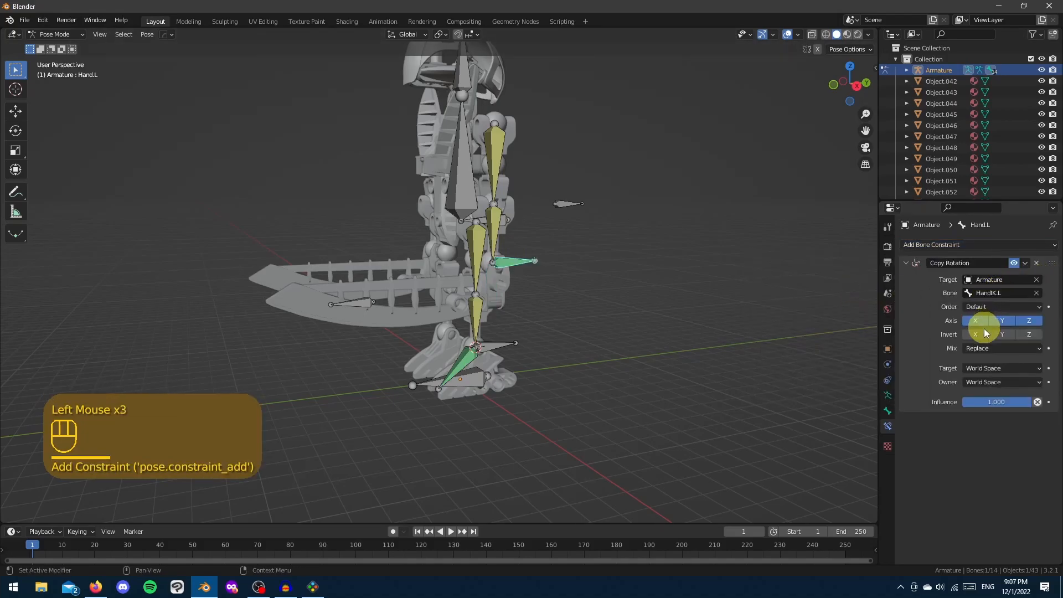
Set Hand.L's Copy Rotation target space to Local Space (Owner Orientation) and its owner space to Local Space
{"action": "left_click", "coordinate": [986, 368]}
{"action": "left_click", "coordinate": [994, 444]}
{"action": "left_click", "coordinate": [1002, 382]}
{"action": "left_click", "coordinate": [983, 449]}
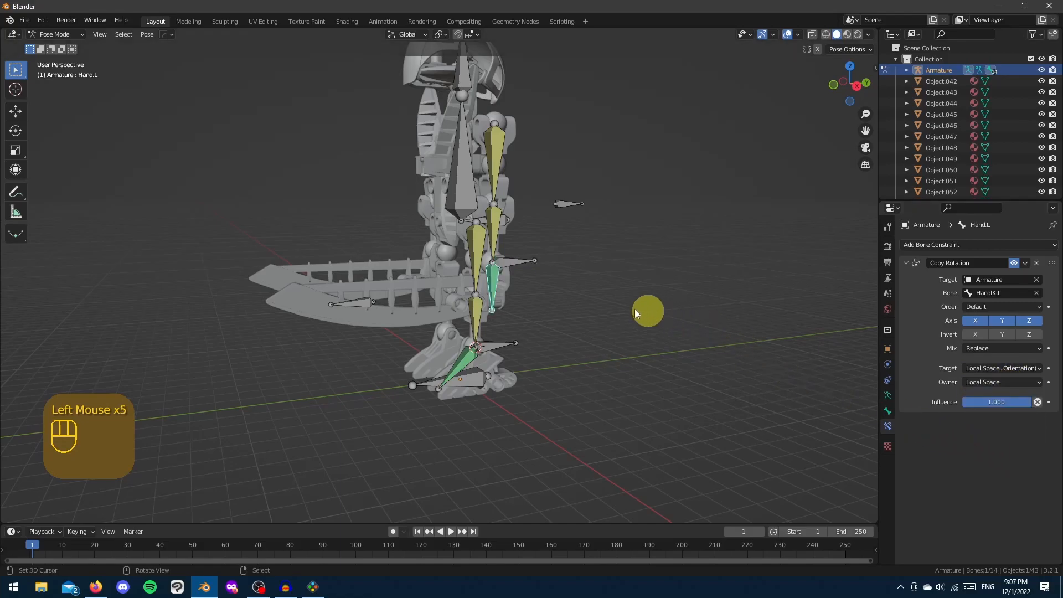
Symmetrize all of the armature's bones in Edit Mode to create the right-side limbs, and select Thigh.R
{"action": "scroll", "coordinate": [517, 281], "scroll_direction": "down", "scroll_amount": 2}
{"action": "key", "text": "ctrl+Tab"}
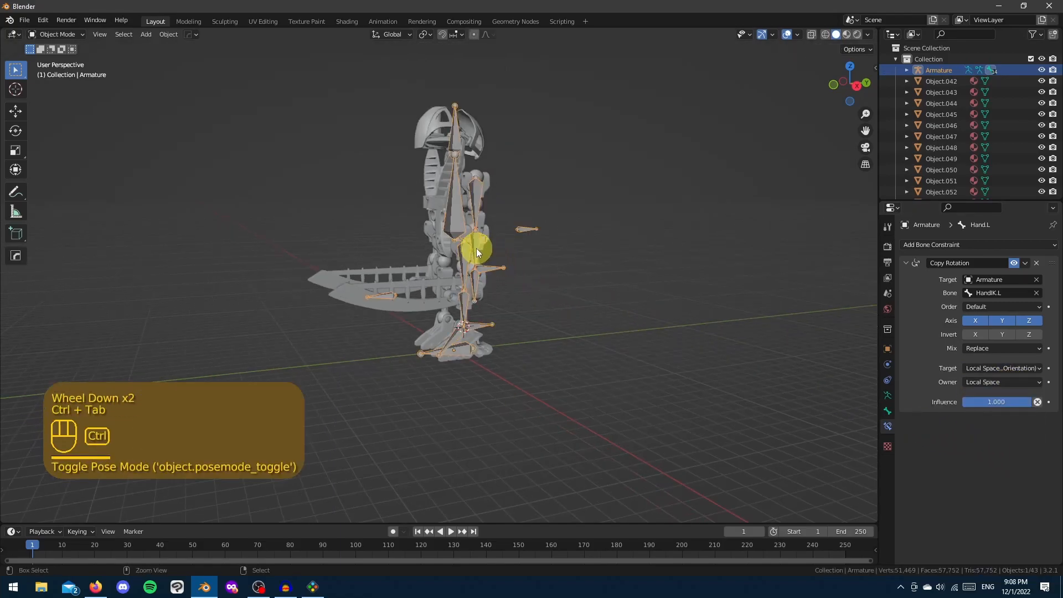
{"action": "key", "text": "ctrl+Tab"}
{"action": "key", "text": "ctrl+Tab"}
{"action": "key", "text": "Tab"}
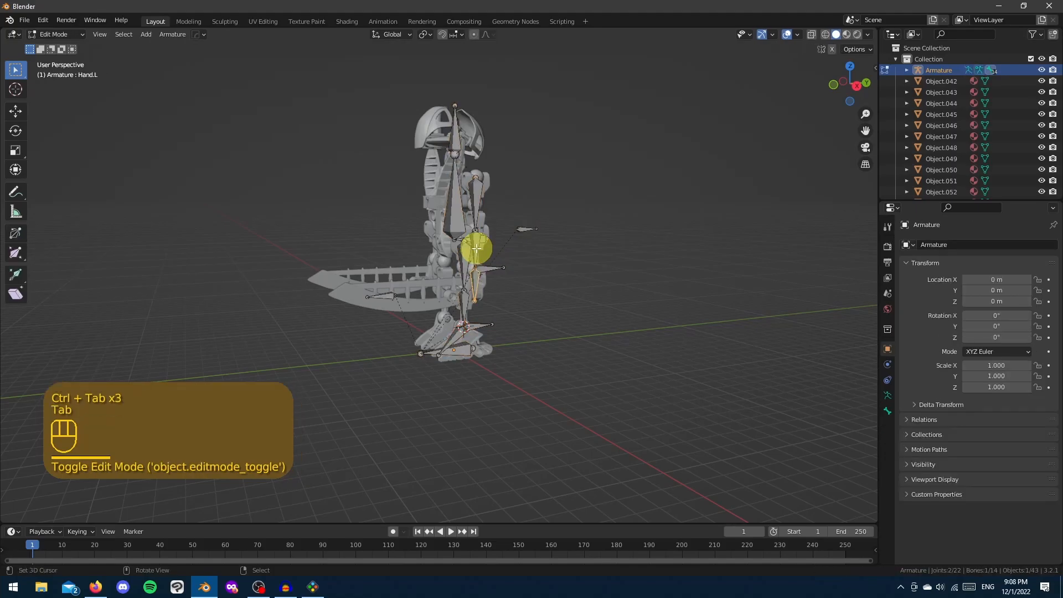
{"action": "key", "text": "a"}
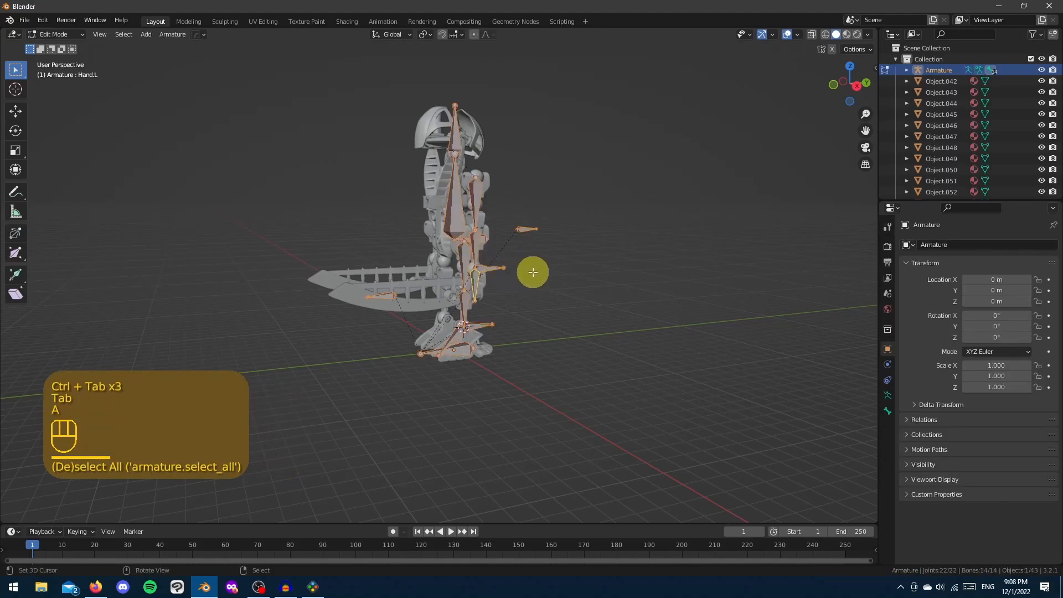
{"action": "key", "text": "w"}
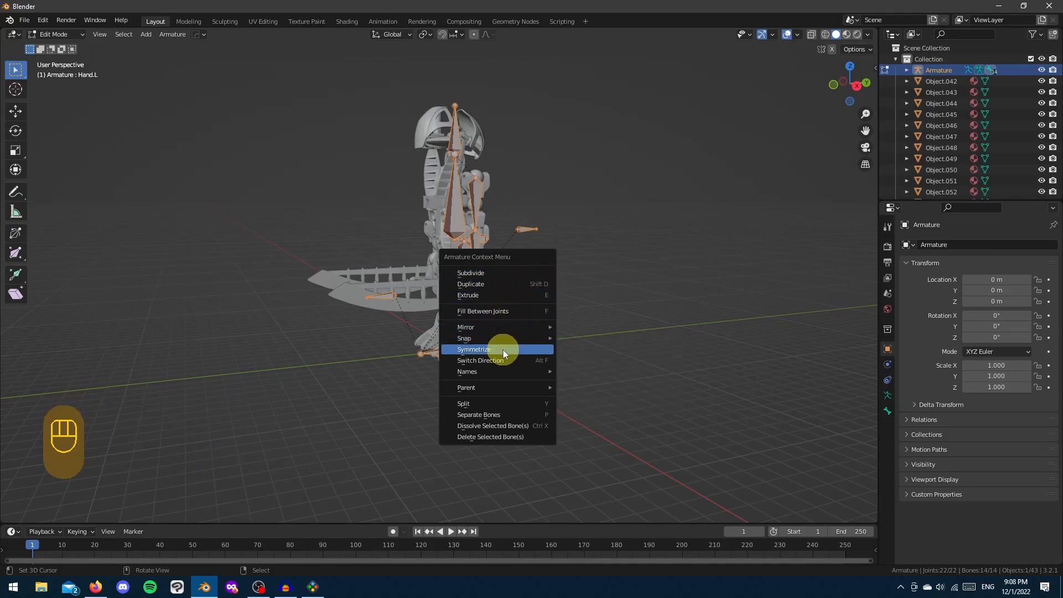
{"action": "left_click", "coordinate": [474, 348]}
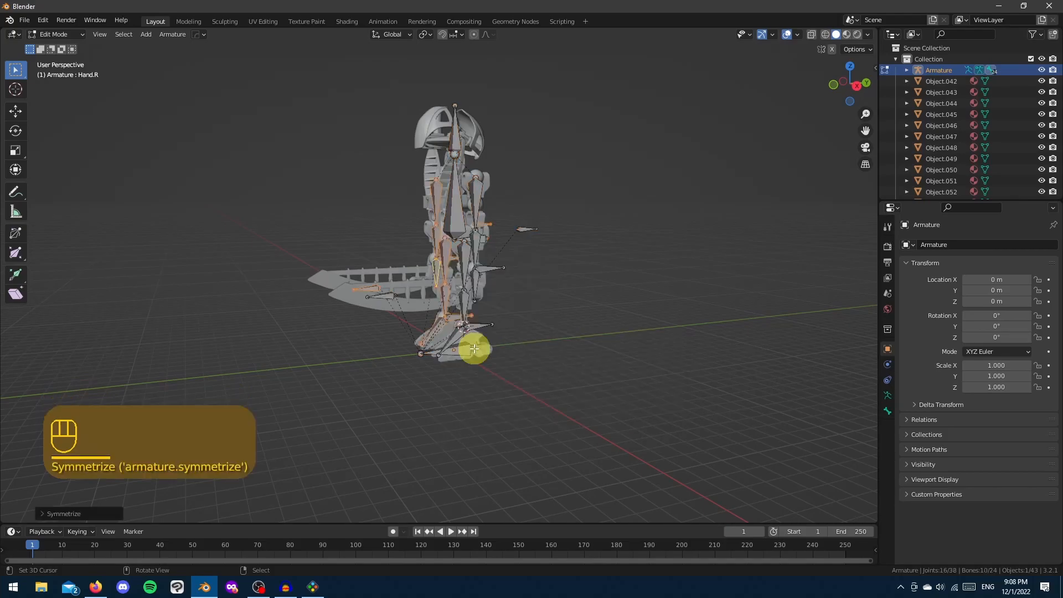
{"action": "middle_click_drag", "start_coordinate": [470, 301], "coordinate": [565, 319]}
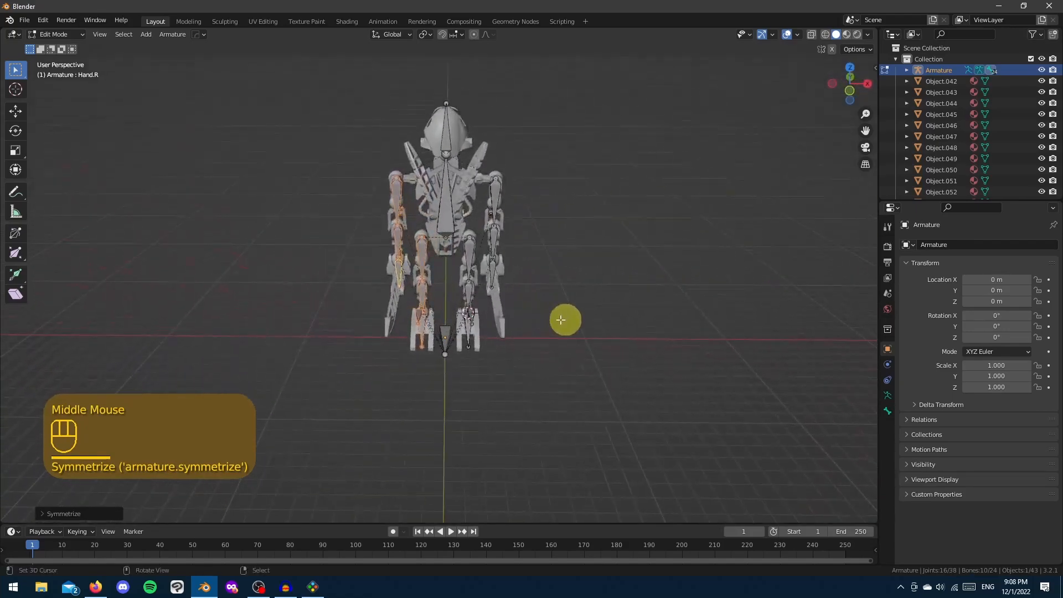
{"action": "right_click", "coordinate": [423, 250]}
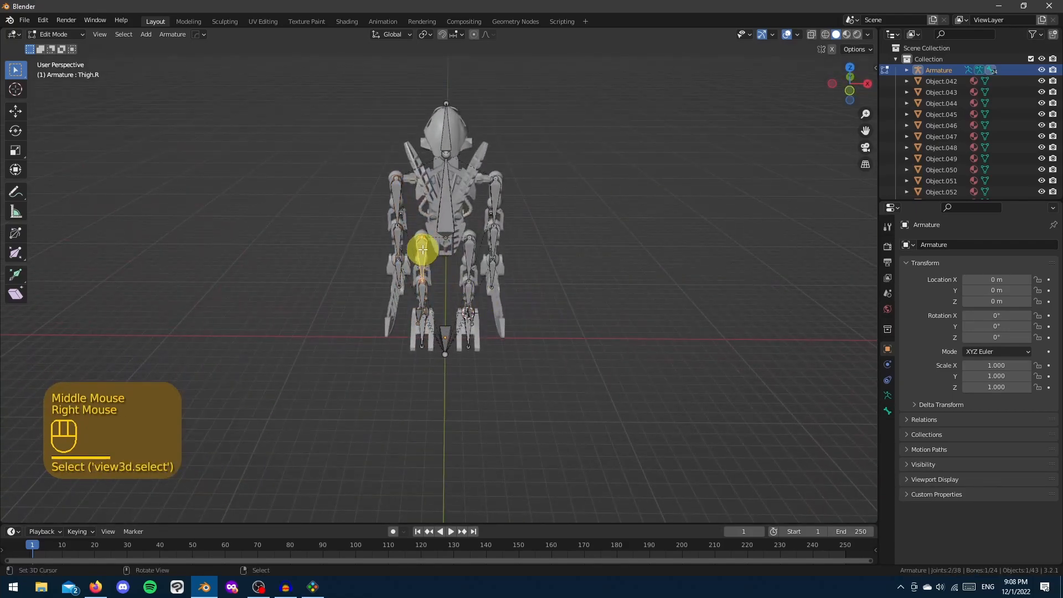
Examine the mirrored arm and leg bones' names in Edit Mode and the upper-arm bones' constraints in Pose Mode
{"action": "left_click", "coordinate": [888, 411]}
{"action": "right_click", "coordinate": [477, 255]}
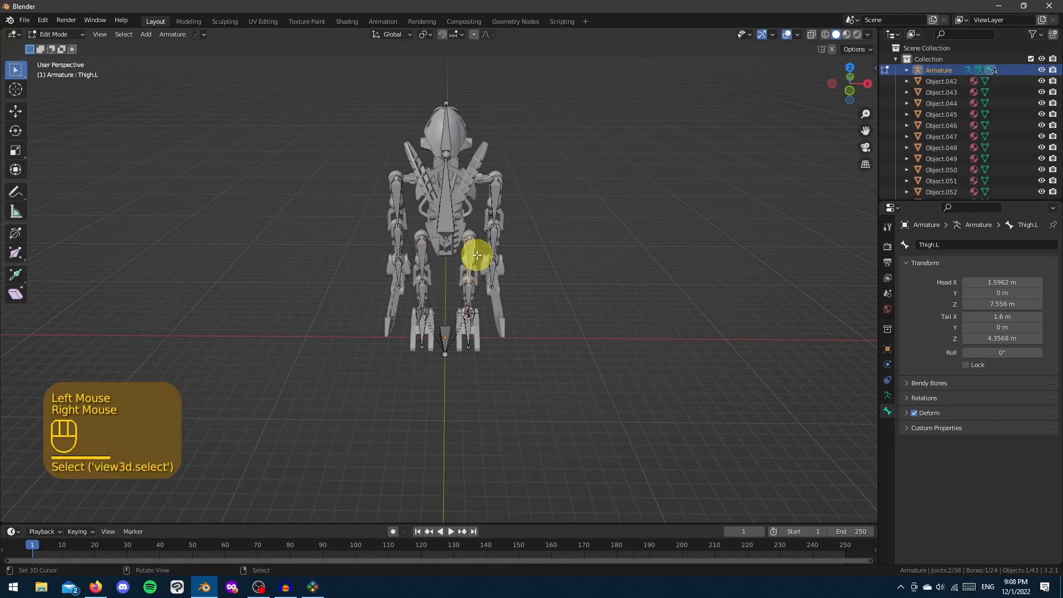
{"action": "right_click", "coordinate": [434, 295]}
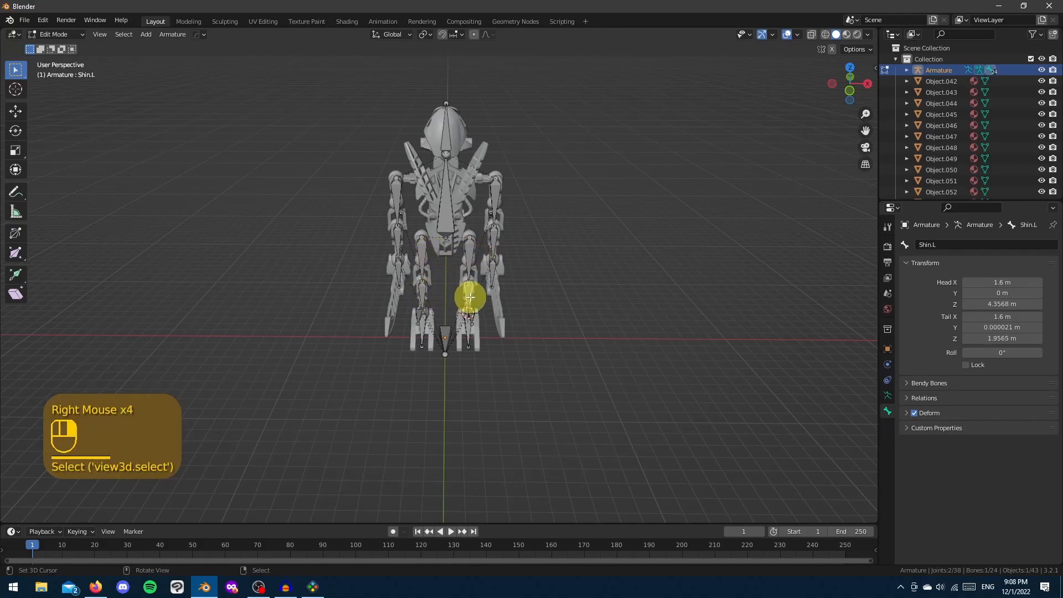
{"action": "right_click", "coordinate": [396, 207]}
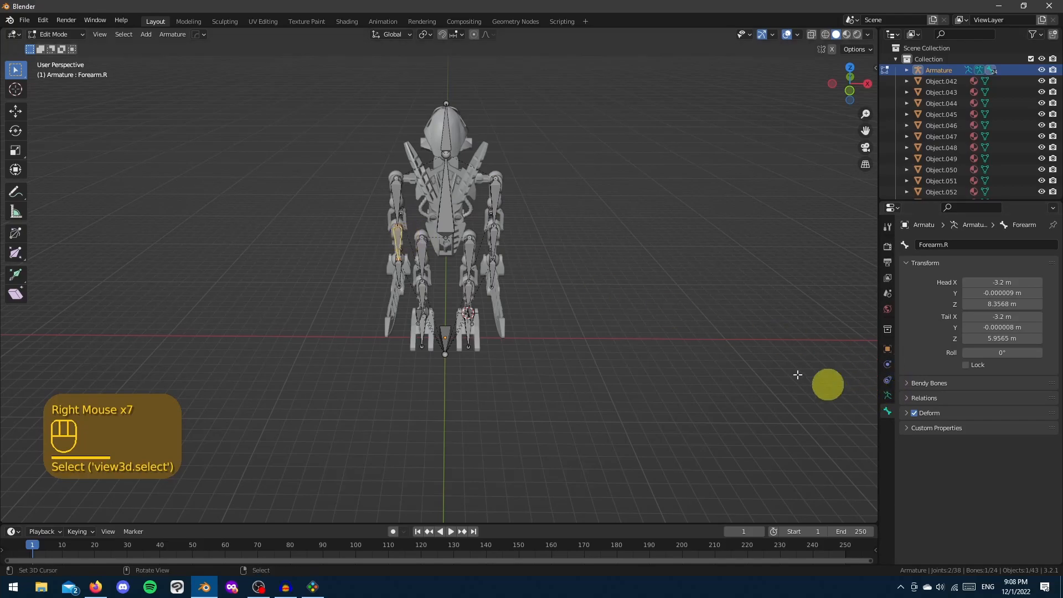
{"action": "key", "text": "ctrl+Tab"}
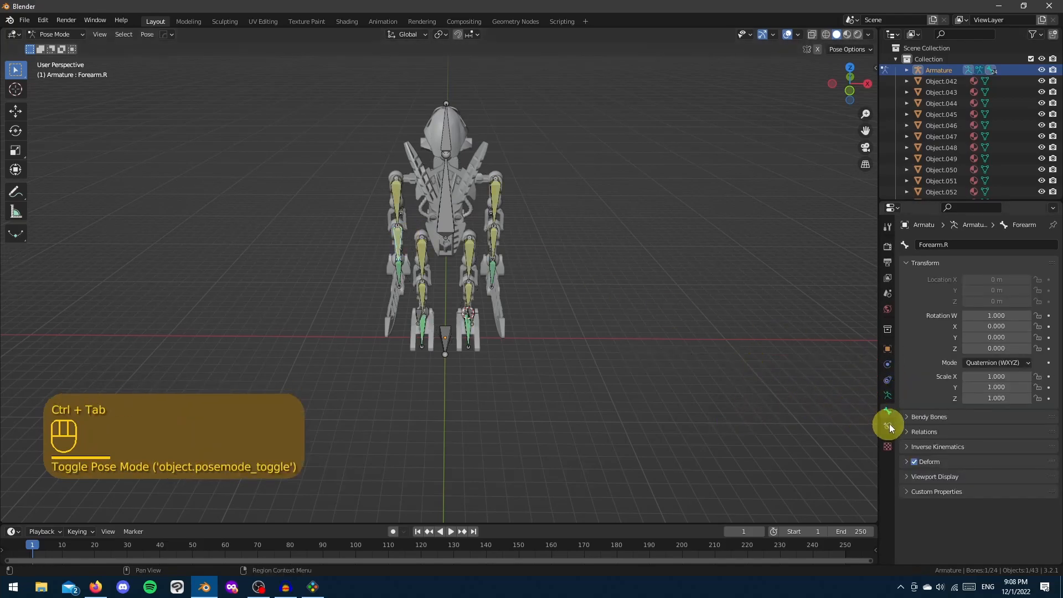
{"action": "left_click", "coordinate": [888, 426]}
{"action": "right_click", "coordinate": [489, 210]}
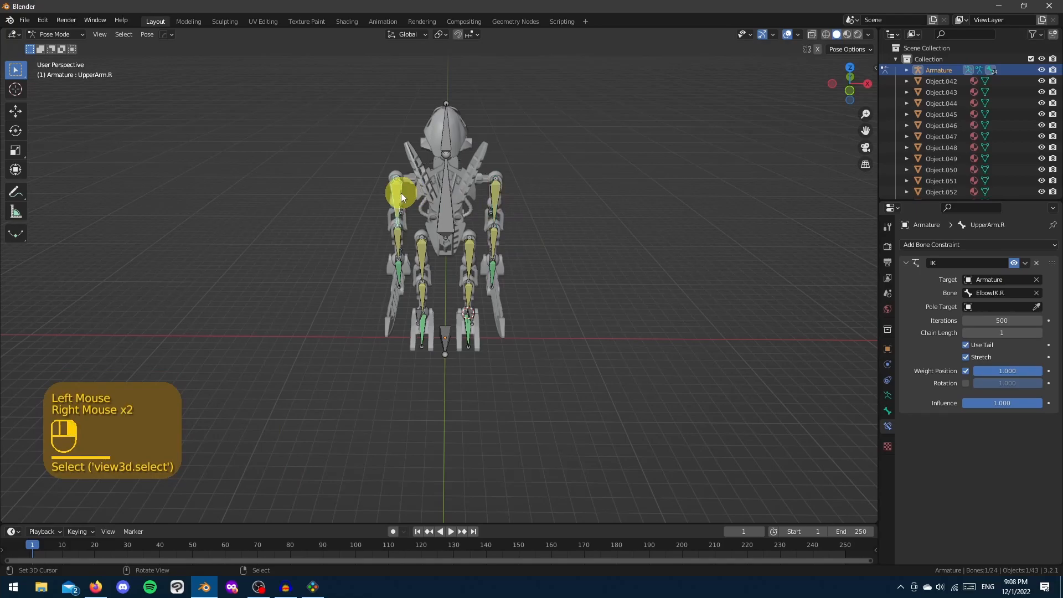
Parent the left upper-arm mesh to the armature's UpperArm.L bone using the Bone parenting option
{"action": "middle_click_drag", "start_coordinate": [404, 237], "coordinate": [447, 247], "text": "shift"}
{"action": "scroll", "coordinate": [493, 270], "scroll_direction": "up", "scroll_amount": 2}
{"action": "middle_click_drag", "start_coordinate": [540, 291], "coordinate": [530, 240]}
{"action": "key", "text": "Tab"}
{"action": "key", "text": "ctrl+Tab"}
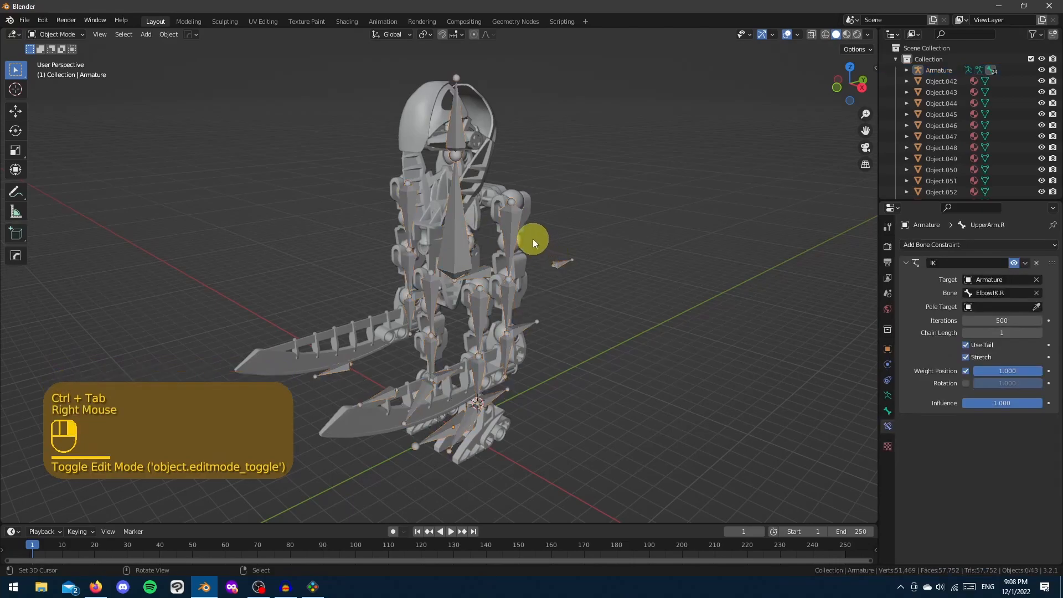
{"action": "right_click", "coordinate": [525, 235]}
{"action": "right_click", "coordinate": [524, 234]}
{"action": "middle_click_drag", "start_coordinate": [530, 202], "coordinate": [490, 249], "text": "shift"}
{"action": "scroll", "coordinate": [451, 301], "scroll_direction": "up", "scroll_amount": 3}
{"action": "mouse_move", "coordinate": [490, 249]}
{"action": "middle_mouse_down"}
{"action": "mouse_move", "coordinate": [489, 261]}
{"action": "mouse_move", "coordinate": [526, 256]}
{"action": "mouse_move", "coordinate": [510, 244]}
{"action": "middle_mouse_up"}
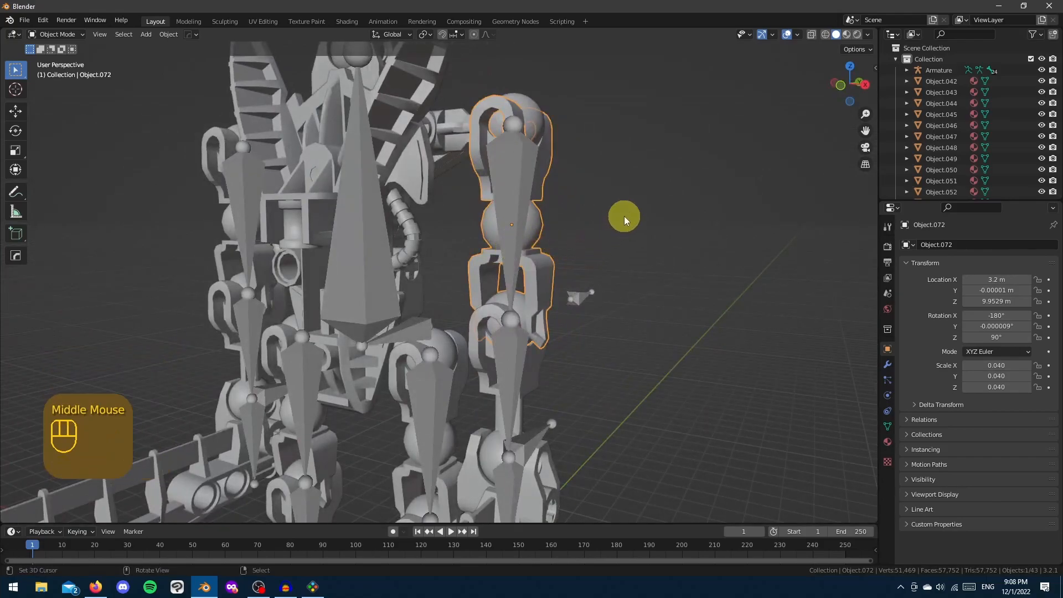
{"action": "scroll", "coordinate": [571, 209], "scroll_direction": "down", "scroll_amount": 1}
{"action": "middle_click_drag", "start_coordinate": [537, 199], "coordinate": [477, 211], "text": "shift"}
{"action": "right_click", "coordinate": [474, 210], "text": "shift"}
{"action": "right_click", "coordinate": [474, 210], "text": "shift"}
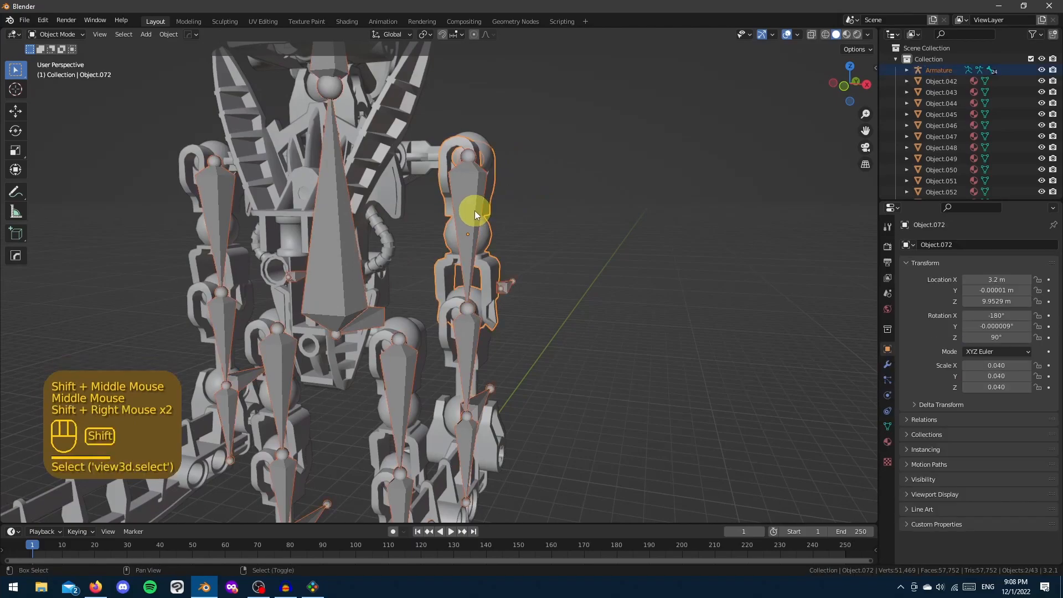
{"action": "right_click", "coordinate": [474, 211], "text": "shift"}
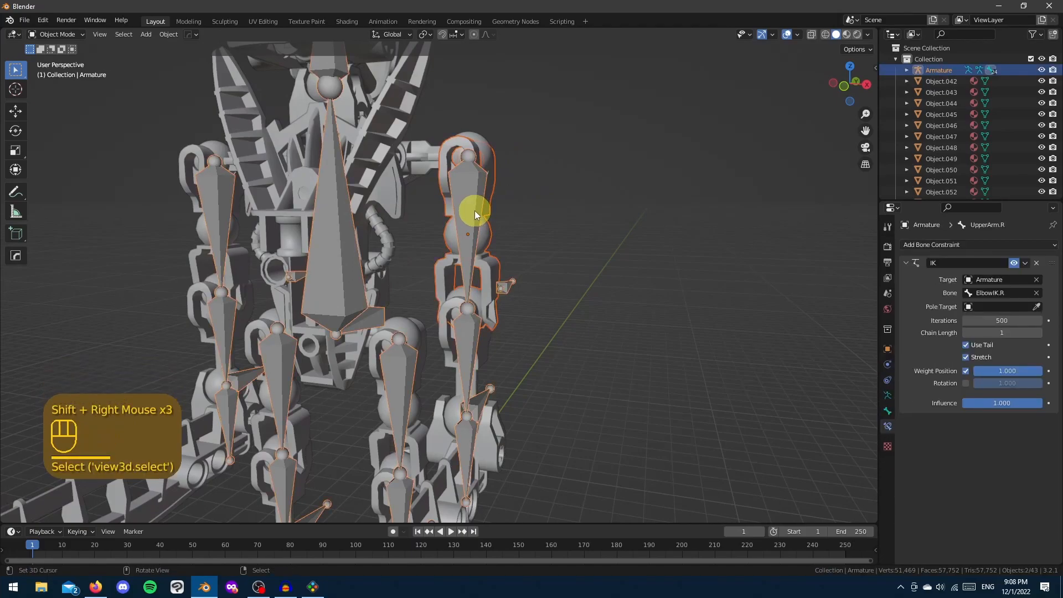
{"action": "key", "text": "shift+Tab"}
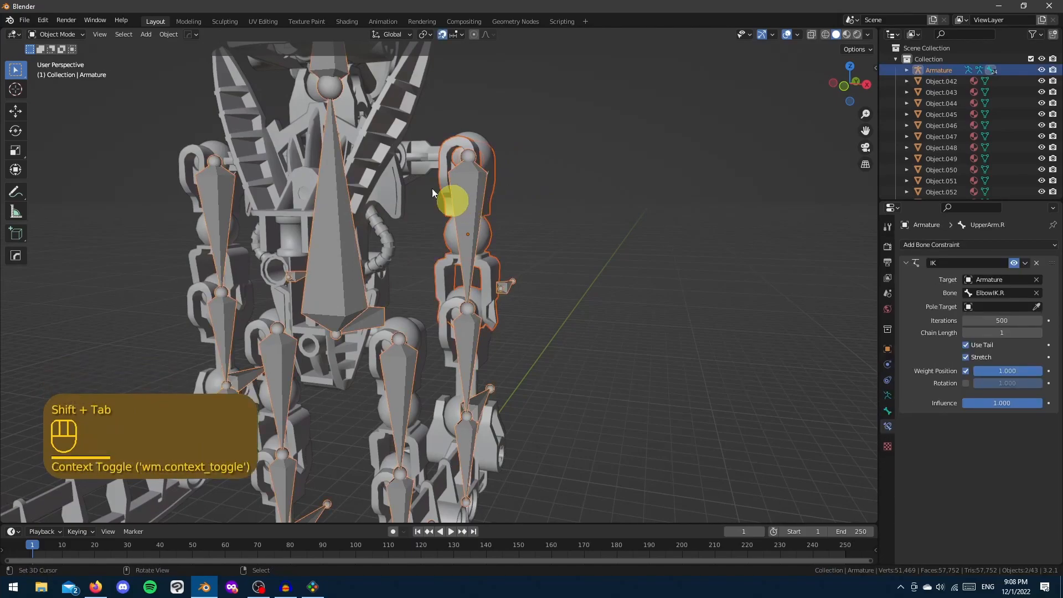
{"action": "left_click", "coordinate": [79, 35]}
{"action": "left_click", "coordinate": [78, 72]}
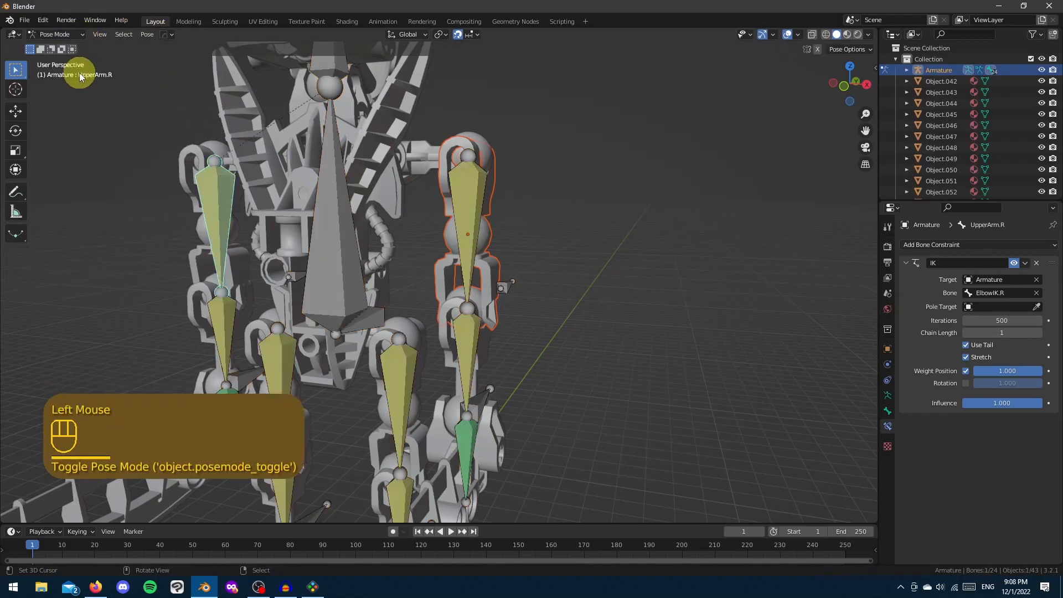
{"action": "left_click", "coordinate": [470, 204]}
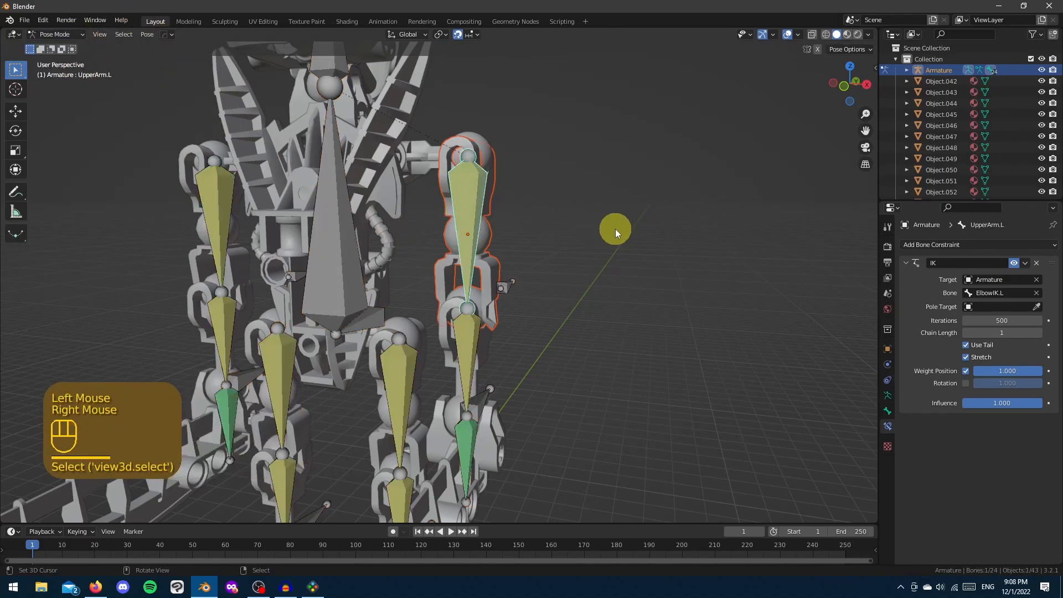
{"action": "key", "text": "ctrl+p"}
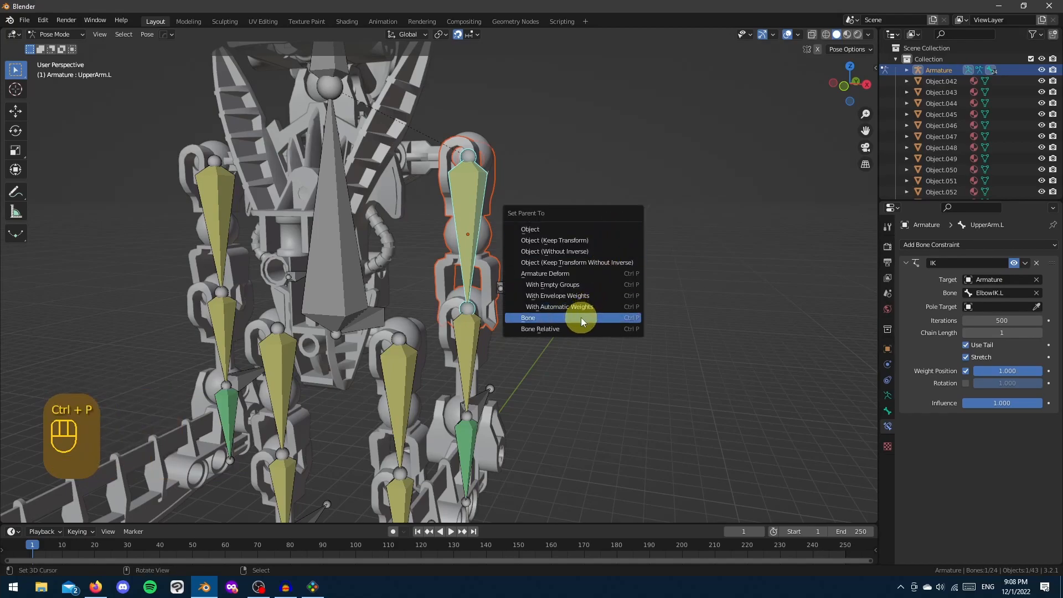
{"action": "left_click", "coordinate": [580, 317]}
Parent the right upper-arm mesh to the UpperArm.R bone with Bone parenting
{"action": "scroll", "coordinate": [581, 317], "scroll_direction": "down", "scroll_amount": 2}
{"action": "middle_click_drag", "start_coordinate": [557, 319], "coordinate": [391, 268], "text": "shift"}
{"action": "key", "text": "ctrl+Tab"}
{"action": "right_click", "coordinate": [464, 296]}
{"action": "scroll", "coordinate": [391, 268], "scroll_direction": "up", "scroll_amount": 3}
{"action": "right_click", "coordinate": [610, 205], "text": "shift"}
{"action": "key", "text": "ctrl+Tab"}
{"action": "right_click", "coordinate": [610, 205]}
{"action": "key", "text": "ctrl+p"}
Parent the right forearm mesh to the Forearm.R bone with Bone parenting
{"action": "key", "text": "ctrl+Tab"}
{"action": "right_click", "coordinate": [546, 268]}
{"action": "right_click", "coordinate": [518, 281], "text": "shift"}
{"action": "key", "text": "ctrl+Tab"}
{"action": "right_click", "coordinate": [519, 280]}
{"action": "key", "text": "ctrl+p"}
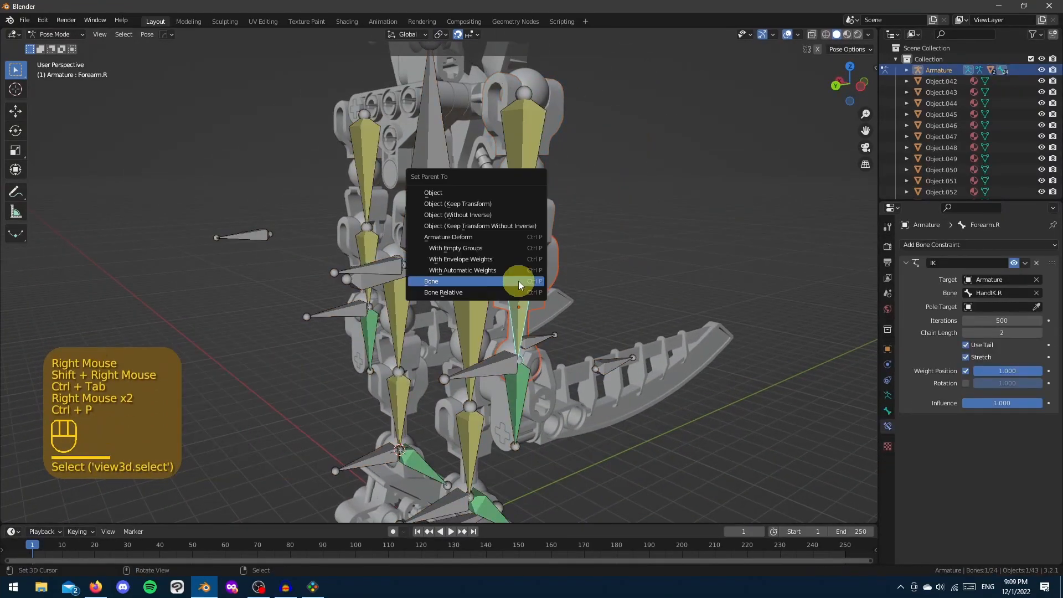
{"action": "left_click", "coordinate": [518, 281]}
Parent the left forearm mesh to the Forearm.L bone with Bone parenting
{"action": "right_click", "coordinate": [360, 298]}
{"action": "scroll", "coordinate": [438, 275], "scroll_direction": "up", "scroll_amount": 2}
{"action": "right_click", "coordinate": [437, 276], "text": "shift"}
{"action": "key", "text": "ctrl+Tab"}
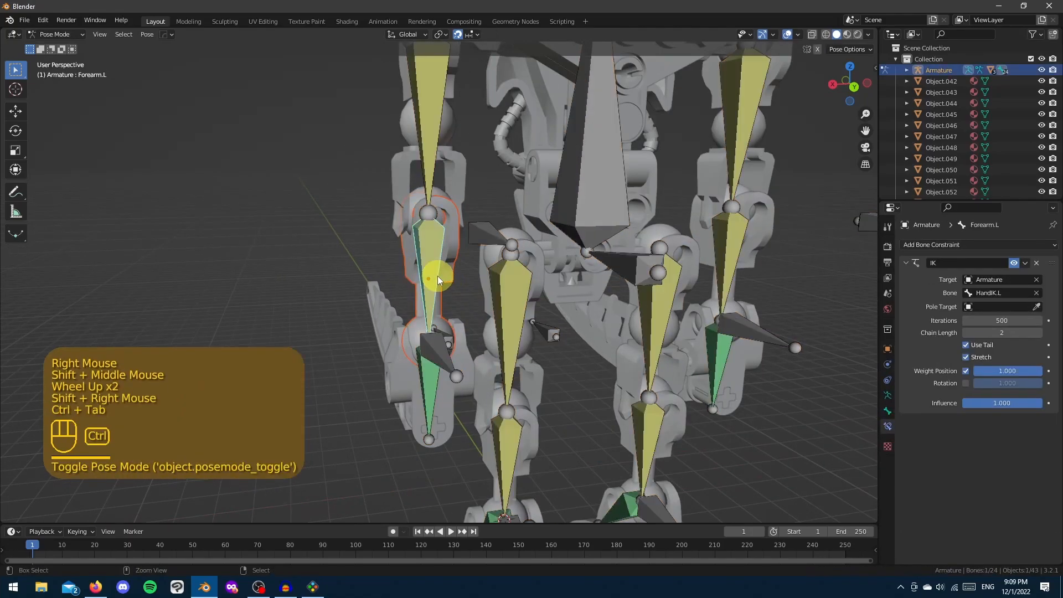
{"action": "right_click", "coordinate": [438, 276]}
{"action": "key", "text": "ctrl+p"}
Parent the left hand and blade meshes to the Hand.L bone with Bone parenting
{"action": "middle_click_drag", "start_coordinate": [437, 275], "coordinate": [462, 271]}
{"action": "key", "text": "ctrl+Tab"}
{"action": "right_click", "coordinate": [437, 311]}
{"action": "middle_click_drag", "start_coordinate": [437, 311], "coordinate": [377, 319]}
{"action": "right_click", "coordinate": [449, 328]}
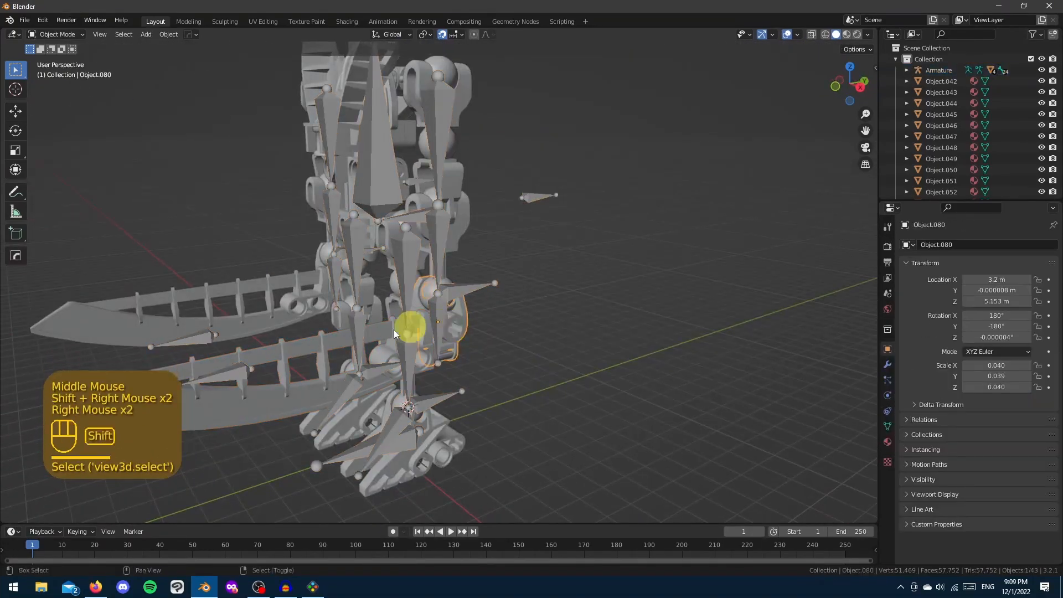
{"action": "right_click", "coordinate": [443, 310], "text": "shift"}
{"action": "key", "text": "ctrl+Tab"}
{"action": "right_click", "coordinate": [443, 310]}
{"action": "key", "text": "ctrl+p"}
Parent the right hand and blade meshes to the Hand.R bone with Bone parenting
{"action": "key", "text": "ctrl+Tab"}
{"action": "right_click", "coordinate": [443, 243], "text": "shift"}
{"action": "middle_click_drag", "start_coordinate": [443, 242], "coordinate": [509, 247]}
{"action": "right_click", "coordinate": [314, 270], "text": "shift"}
{"action": "key", "text": "ctrl+Tab"}
{"action": "right_click", "coordinate": [314, 270]}
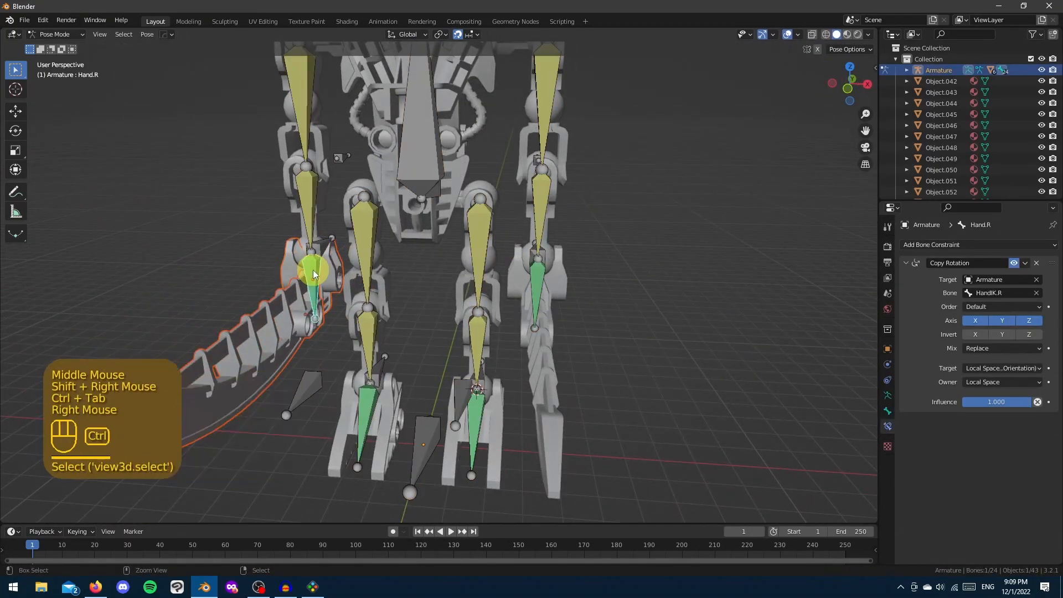
{"action": "key", "text": "ctrl+p"}
Move HandIK.R freely to test the right arm's rig, and cancel the move
{"action": "scroll", "coordinate": [313, 270], "scroll_direction": "down", "scroll_amount": 2}
{"action": "right_click", "coordinate": [391, 300]}
{"action": "key", "text": "g"}
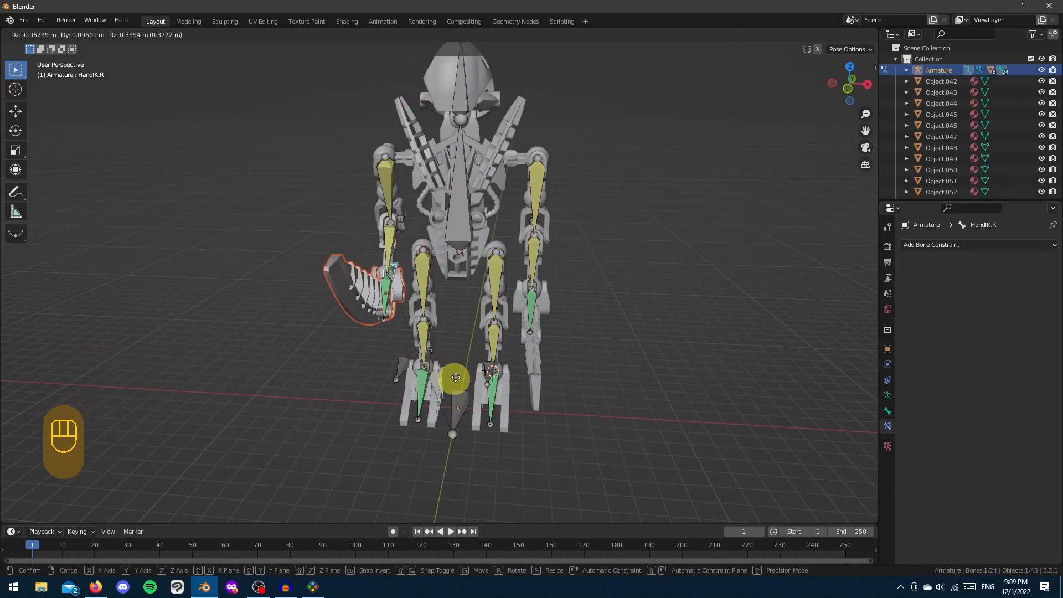
{"action": "right_click", "coordinate": [445, 310]}
Parent the right foot mesh to the Foot.R bone with Bone parenting
{"action": "middle_click_drag", "start_coordinate": [445, 310], "coordinate": [443, 265], "text": "shift"}
{"action": "scroll", "coordinate": [443, 266], "scroll_direction": "up", "scroll_amount": 2}
{"action": "middle_click_drag", "start_coordinate": [354, 288], "coordinate": [448, 282]}
{"action": "middle_click_drag", "start_coordinate": [396, 310], "coordinate": [404, 354], "text": "shift"}
{"action": "right_click", "coordinate": [443, 365]}
{"action": "middle_click_drag", "start_coordinate": [483, 277], "coordinate": [483, 244], "text": "shift"}
{"action": "key", "text": "ctrl+Tab"}
{"action": "right_click", "coordinate": [475, 376]}
{"action": "right_click", "coordinate": [475, 383]}
{"action": "right_click", "coordinate": [464, 369], "text": "shift"}
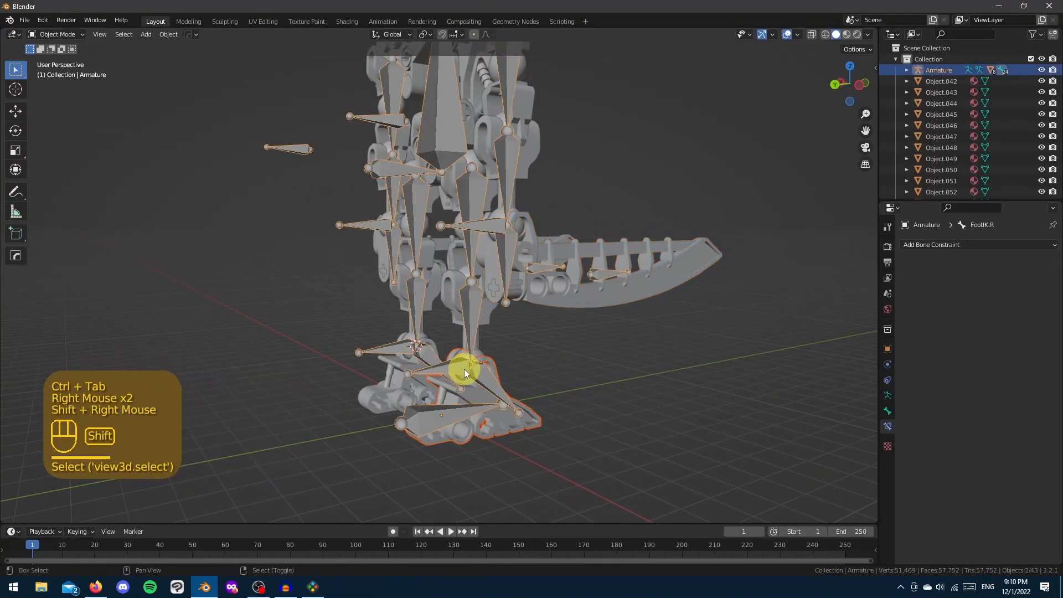
{"action": "key", "text": "ctrl+Tab"}
{"action": "right_click", "coordinate": [486, 380]}
{"action": "key", "text": "ctrl+p"}
Parent the left shin mesh to the Shin.L bone with Bone parenting
{"action": "key", "text": "ctrl+Tab"}
{"action": "right_click", "coordinate": [423, 342]}
{"action": "right_click", "coordinate": [424, 342], "text": "shift"}
{"action": "key", "text": "ctrl+Tab"}
{"action": "right_click", "coordinate": [424, 342]}
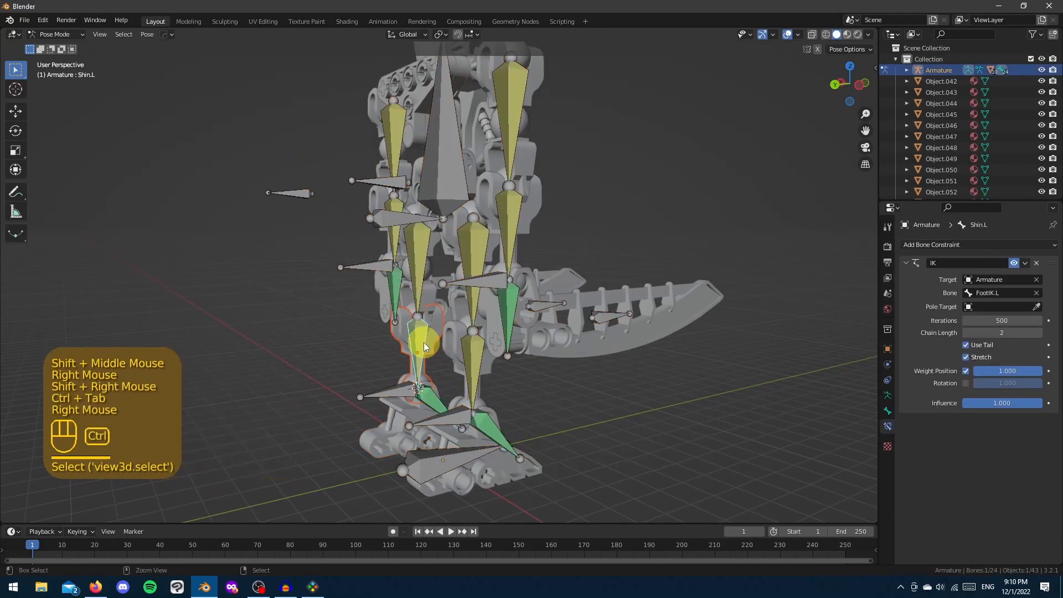
{"action": "key", "text": "ctrl+p"}
Parent the right shin mesh to Shin.R and the thigh meshes to their matching thigh bones
{"action": "key", "text": "ctrl+Tab"}
{"action": "right_click", "coordinate": [474, 361]}
{"action": "right_click", "coordinate": [474, 361], "text": "shift"}
{"action": "right_click", "coordinate": [449, 288]}
{"action": "right_click", "coordinate": [454, 282], "text": "shift"}
{"action": "key", "text": "ctrl+Tab"}
{"action": "right_click", "coordinate": [456, 278]}
{"action": "key", "text": "ctrl+p"}
{"action": "left_click", "coordinate": [457, 278]}
{"action": "key", "text": "ctrl+Tab"}
{"action": "right_click", "coordinate": [371, 284]}
{"action": "key", "text": "ctrl+Tab"}
Move a foot IK bone freely to test the leg's rig, and cancel the move
{"action": "right_click", "coordinate": [471, 409]}
{"action": "middle_click_drag", "start_coordinate": [482, 410], "coordinate": [501, 407]}
{"action": "key", "text": "g"}
{"action": "right_click", "coordinate": [498, 360]}
Return to Object Mode and set the armature's bones to display as Stick
{"action": "middle_click_drag", "start_coordinate": [479, 263], "coordinate": [480, 283], "text": "shift"}
{"action": "key", "text": "ctrl+Tab"}
{"action": "right_click", "coordinate": [430, 291], "text": "shift"}
{"action": "scroll", "coordinate": [430, 292], "scroll_direction": "down", "scroll_amount": 3}
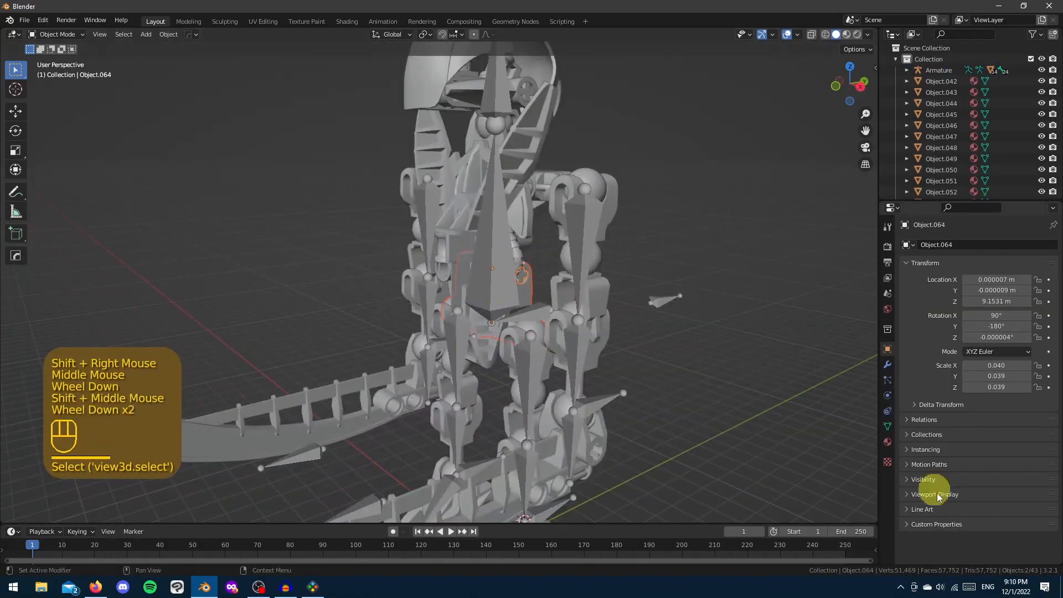
{"action": "left_click", "coordinate": [923, 478]}
{"action": "right_click", "coordinate": [474, 271]}
{"action": "left_click", "coordinate": [888, 395]}
{"action": "left_click", "coordinate": [1000, 422]}
{"action": "left_click", "coordinate": [997, 448]}
Select all the torso meshes, including the shoulder and hip pieces, and parent them to the torso bone with Bone parenting
{"action": "right_click", "coordinate": [446, 261]}
{"action": "right_click", "coordinate": [446, 238], "text": "shift"}
{"action": "scroll", "coordinate": [285, 297], "scroll_direction": "down", "scroll_amount": 1}
{"action": "middle_click_drag", "start_coordinate": [446, 242], "coordinate": [421, 265]}
{"action": "right_click", "coordinate": [500, 221], "text": "shift"}
{"action": "right_click", "coordinate": [503, 176], "text": "shift"}
{"action": "right_click", "coordinate": [509, 105], "text": "shift"}
{"action": "middle_click_drag", "start_coordinate": [509, 105], "coordinate": [509, 199], "text": "shift"}
{"action": "right_click", "coordinate": [462, 188], "text": "shift"}
{"action": "right_click", "coordinate": [689, 189], "text": "shift"}
{"action": "middle_click_drag", "start_coordinate": [689, 190], "coordinate": [473, 231]}
{"action": "right_click", "coordinate": [473, 231], "text": "shift"}
{"action": "right_click", "coordinate": [549, 181], "text": "shift"}
{"action": "key", "text": "ctrl+z"}
{"action": "right_click", "coordinate": [549, 183], "text": "shift"}
{"action": "scroll", "coordinate": [549, 183], "scroll_direction": "down", "scroll_amount": 1}
{"action": "middle_click_drag", "start_coordinate": [460, 177], "coordinate": [488, 314]}
{"action": "scroll", "coordinate": [474, 281], "scroll_direction": "up", "scroll_amount": 3}
{"action": "right_click", "coordinate": [429, 276], "text": "shift"}
{"action": "key", "text": "ctrl+z"}
{"action": "right_click", "coordinate": [488, 315], "text": "shift"}
{"action": "scroll", "coordinate": [496, 304], "scroll_direction": "down", "scroll_amount": 3}
{"action": "key", "text": "g"}
{"action": "right_click", "coordinate": [448, 287], "text": "shift"}
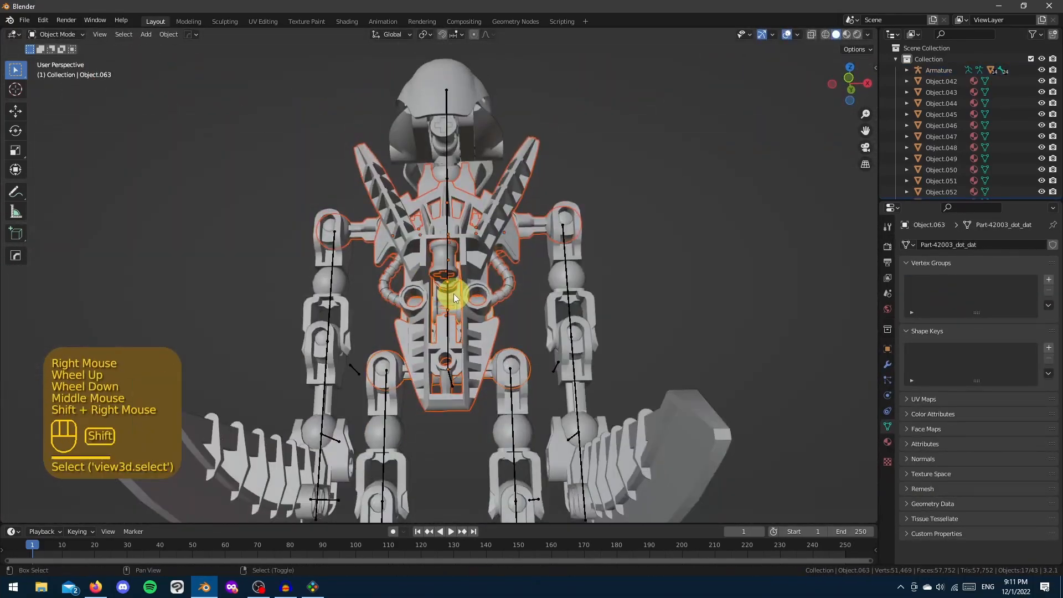
{"action": "right_click", "coordinate": [449, 300], "text": "shift"}
{"action": "key", "text": "ctrl+Tab"}
{"action": "right_click", "coordinate": [449, 296]}
{"action": "key", "text": "ctrl+p"}
{"action": "left_click", "coordinate": [448, 292]}
Return to Object Mode, select the head and mask meshes, and parent them to the Head bone with Bone parenting
{"action": "key", "text": "Tab"}
{"action": "key", "text": "ctrl+Tab"}
{"action": "left_click", "coordinate": [388, 298]}
{"action": "right_click", "coordinate": [454, 232]}
{"action": "middle_click_drag", "start_coordinate": [454, 233], "coordinate": [464, 271]}
{"action": "scroll", "coordinate": [487, 266], "scroll_direction": "up", "scroll_amount": 3}
{"action": "right_click", "coordinate": [493, 276], "text": "shift"}
{"action": "key", "text": "ctrl+z"}
{"action": "right_click", "coordinate": [424, 285], "text": "shift"}
{"action": "right_click", "coordinate": [471, 374], "text": "shift"}
{"action": "right_click", "coordinate": [472, 365], "text": "shift"}
{"action": "middle_click_drag", "start_coordinate": [472, 362], "coordinate": [443, 233]}
{"action": "right_click", "coordinate": [463, 328], "text": "shift"}
{"action": "scroll", "coordinate": [414, 367], "scroll_direction": "down", "scroll_amount": 2}
{"action": "right_click", "coordinate": [452, 297], "text": "shift"}
{"action": "key", "text": "ctrl+Tab"}
{"action": "right_click", "coordinate": [450, 298]}
{"action": "key", "text": "ctrl+p"}
{"action": "left_click", "coordinate": [448, 294]}
Move the Core bone freely to test how the body follows, and cancel the move
{"action": "scroll", "coordinate": [449, 294], "scroll_direction": "down", "scroll_amount": 4}
{"action": "middle_click_drag", "start_coordinate": [412, 230], "coordinate": [522, 225]}
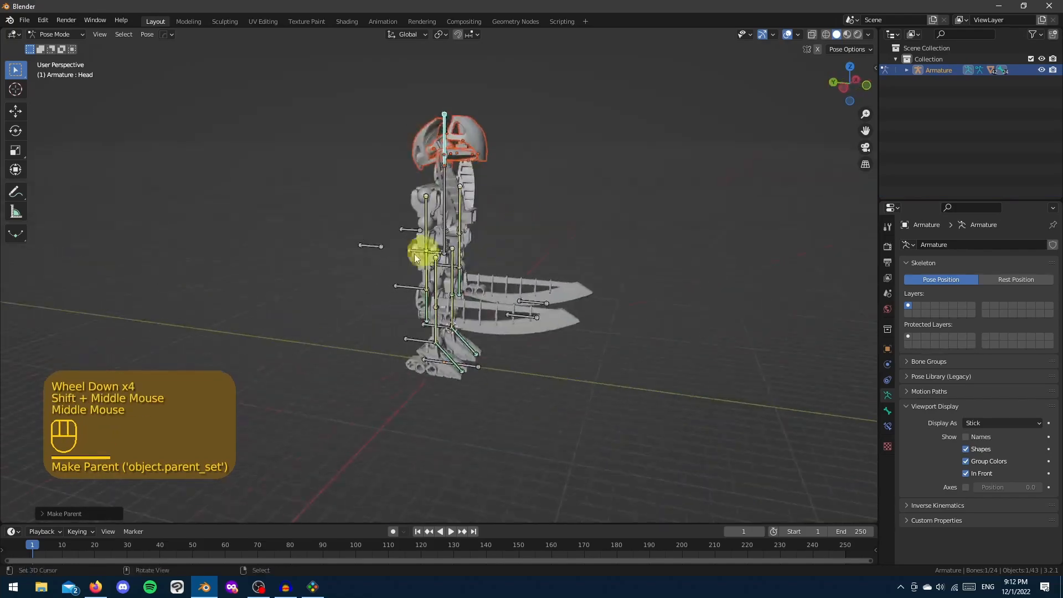
{"action": "right_click", "coordinate": [397, 226]}
{"action": "right_click", "coordinate": [398, 226]}
{"action": "right_click", "coordinate": [398, 226]}
{"action": "key", "text": "g"}
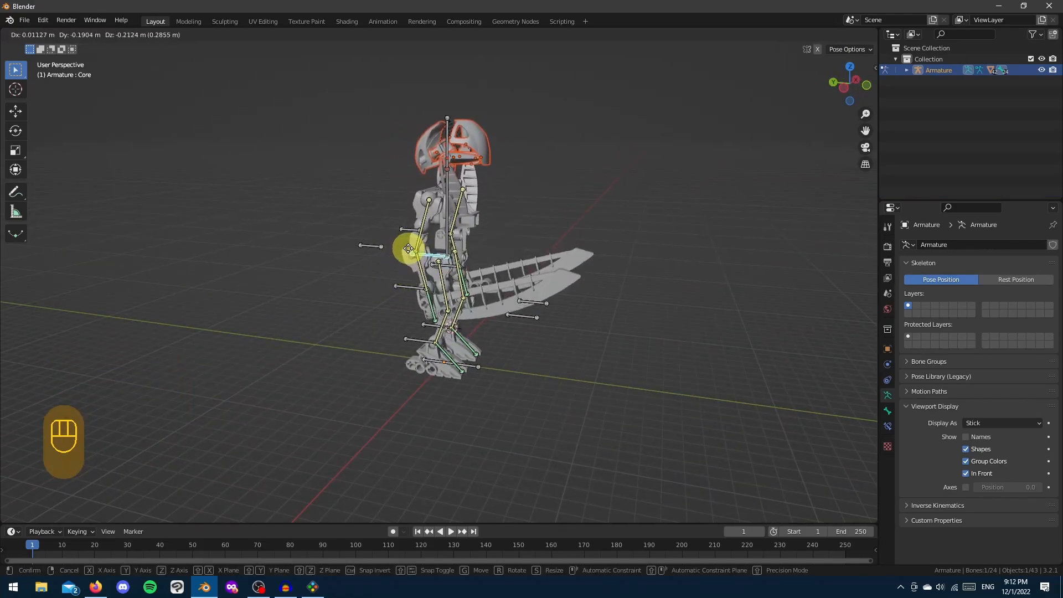
{"action": "right_click", "coordinate": [408, 248]}
In Edit Mode, parent the hand and elbow IK bones of both arms to the Core bone, keeping their offset
{"action": "scroll", "coordinate": [408, 248], "scroll_direction": "up", "scroll_amount": 2}
{"action": "middle_click_drag", "start_coordinate": [408, 249], "coordinate": [464, 247]}
{"action": "middle_click_drag", "start_coordinate": [429, 285], "coordinate": [424, 324], "text": "shift"}
{"action": "scroll", "coordinate": [423, 323], "scroll_direction": "up", "scroll_amount": 1}
{"action": "key", "text": "ctrl+Tab"}
{"action": "right_click", "coordinate": [393, 289]}
{"action": "key", "text": "Tab"}
{"action": "right_click", "coordinate": [392, 289]}
{"action": "right_click", "coordinate": [356, 256], "text": "shift"}
{"action": "middle_click_drag", "start_coordinate": [356, 256], "coordinate": [463, 315]}
{"action": "right_click", "coordinate": [511, 258], "text": "shift"}
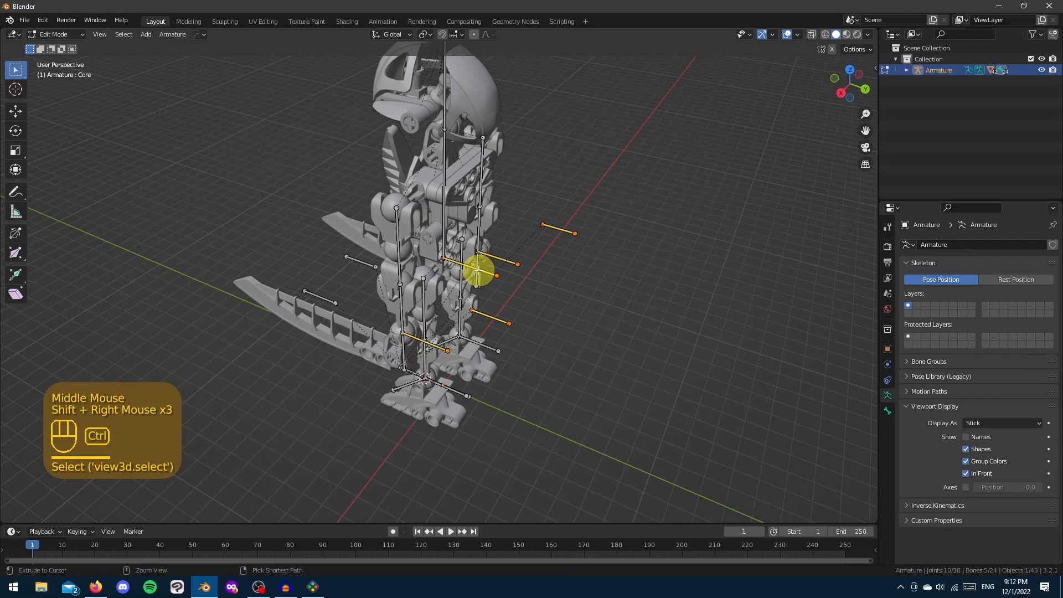
{"action": "key", "text": "ctrl+p"}
{"action": "left_click", "coordinate": [480, 271]}
Switch to Pose Mode, test-move the Core bone to check that the arms follow the body, and cancel the moves
{"action": "scroll", "coordinate": [485, 272], "scroll_direction": "down", "scroll_amount": 2}
{"action": "mouse_move", "coordinate": [486, 273]}
{"action": "middle_mouse_down"}
{"action": "mouse_move", "coordinate": [576, 254]}
{"action": "mouse_move", "coordinate": [468, 275]}
{"action": "middle_mouse_up"}
{"action": "right_click", "coordinate": [459, 274]}
{"action": "key", "text": "ctrl+Tab"}
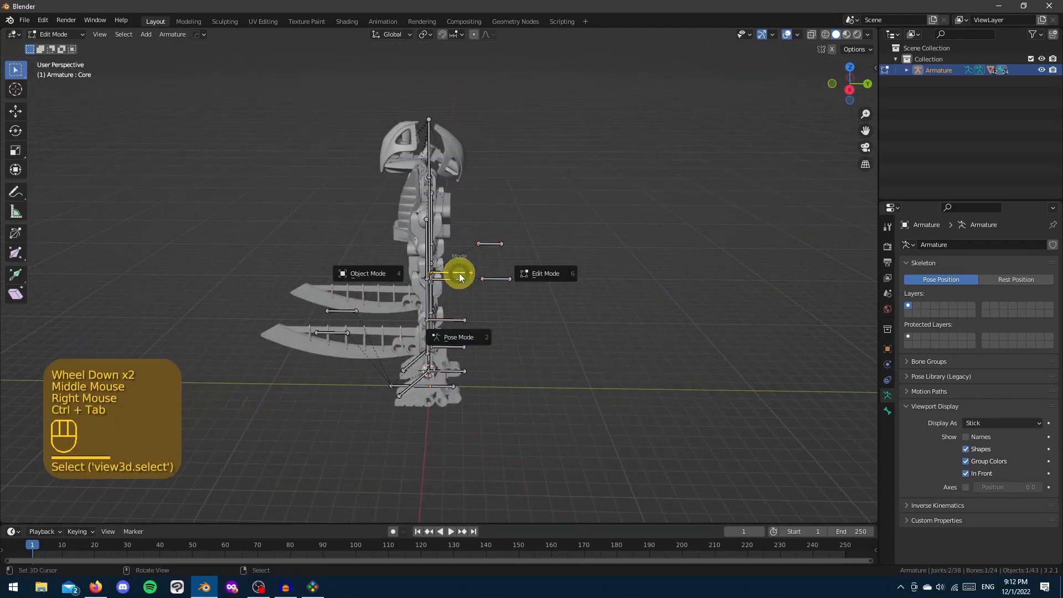
{"action": "right_click", "coordinate": [444, 277]}
{"action": "right_click", "coordinate": [449, 271]}
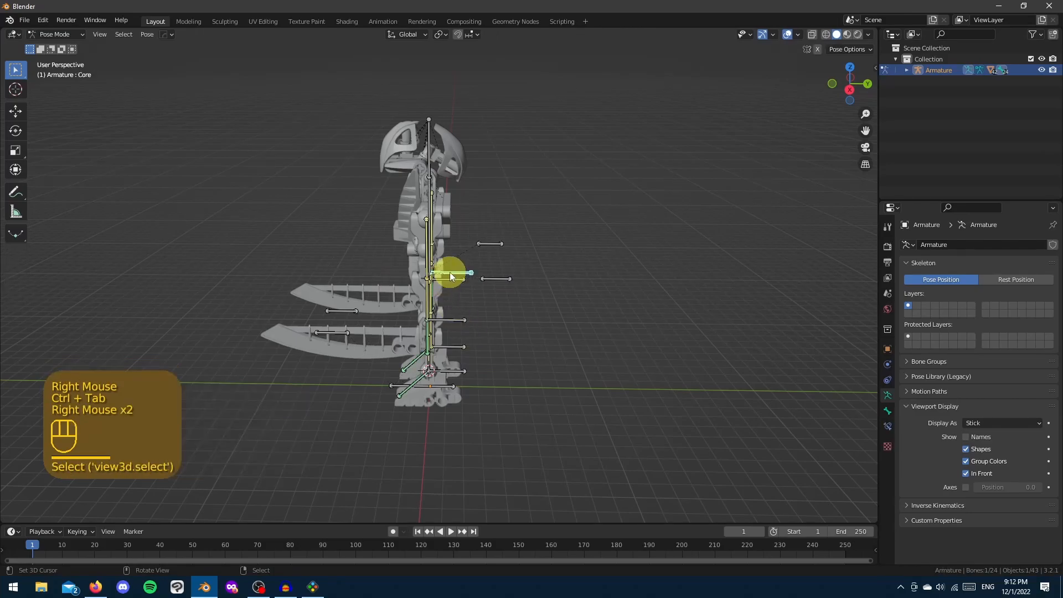
{"action": "key", "text": "g"}
{"action": "right_click", "coordinate": [448, 291]}
{"action": "mouse_move", "coordinate": [449, 291]}
{"action": "middle_mouse_down"}
{"action": "mouse_move", "coordinate": [527, 289]}
{"action": "mouse_move", "coordinate": [475, 257]}
{"action": "mouse_move", "coordinate": [451, 280]}
{"action": "middle_mouse_up"}
{"action": "key", "text": "g"}
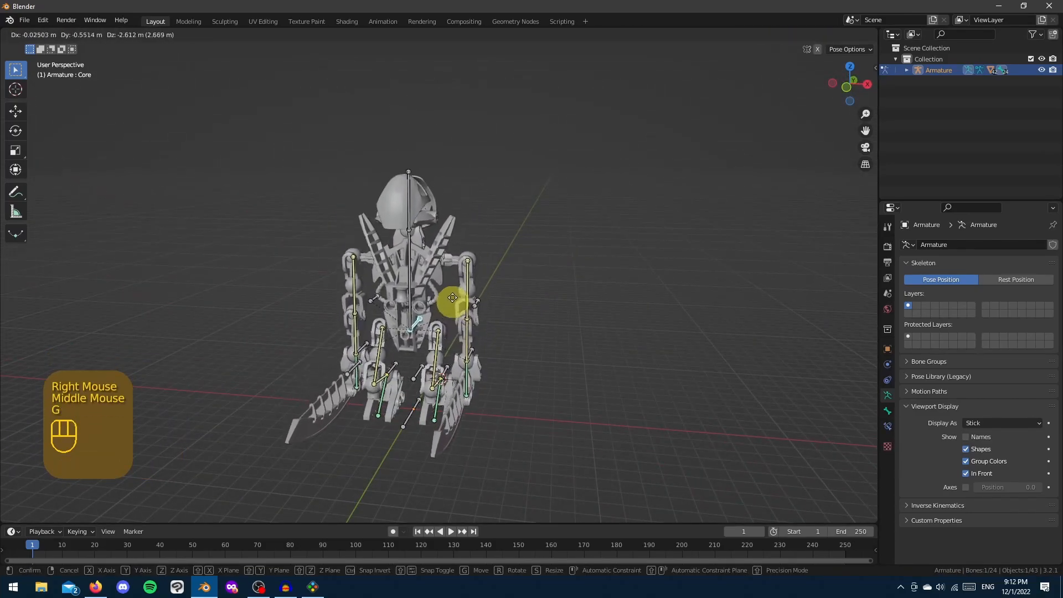
{"action": "key", "text": "g"}
{"action": "right_click", "coordinate": [457, 272]}
Test-rotate the Head bone freely and around the global X axis, cancelling each rotation
{"action": "right_click", "coordinate": [417, 152]}
{"action": "right_click", "coordinate": [418, 152]}
{"action": "key", "text": "r"}
{"action": "right_click", "coordinate": [547, 160]}
{"action": "middle_click_drag", "start_coordinate": [547, 160], "coordinate": [508, 153]}
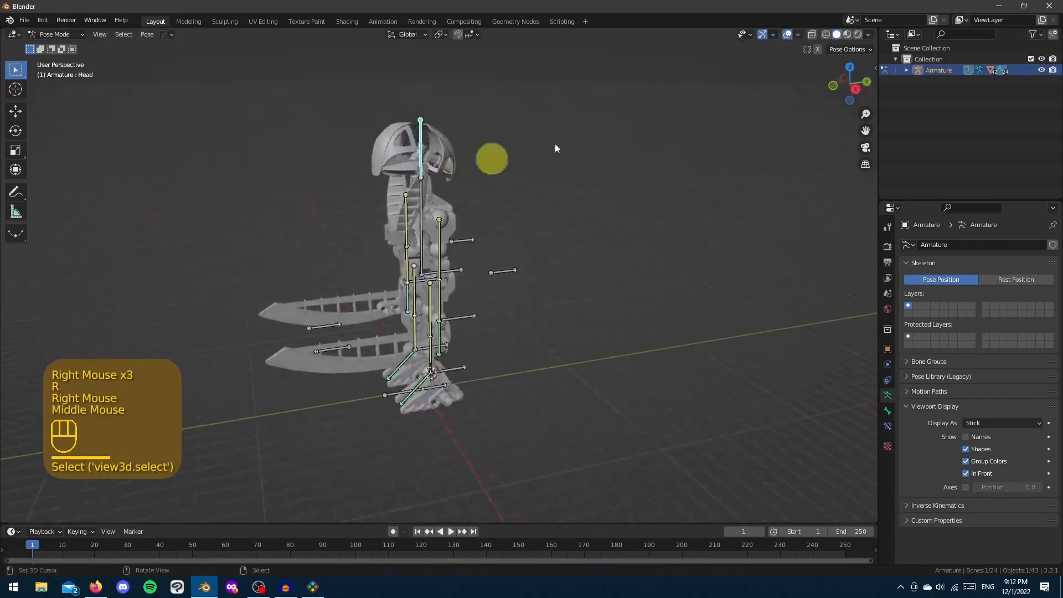
{"action": "key", "text": "r"}
{"action": "key", "text": "x"}
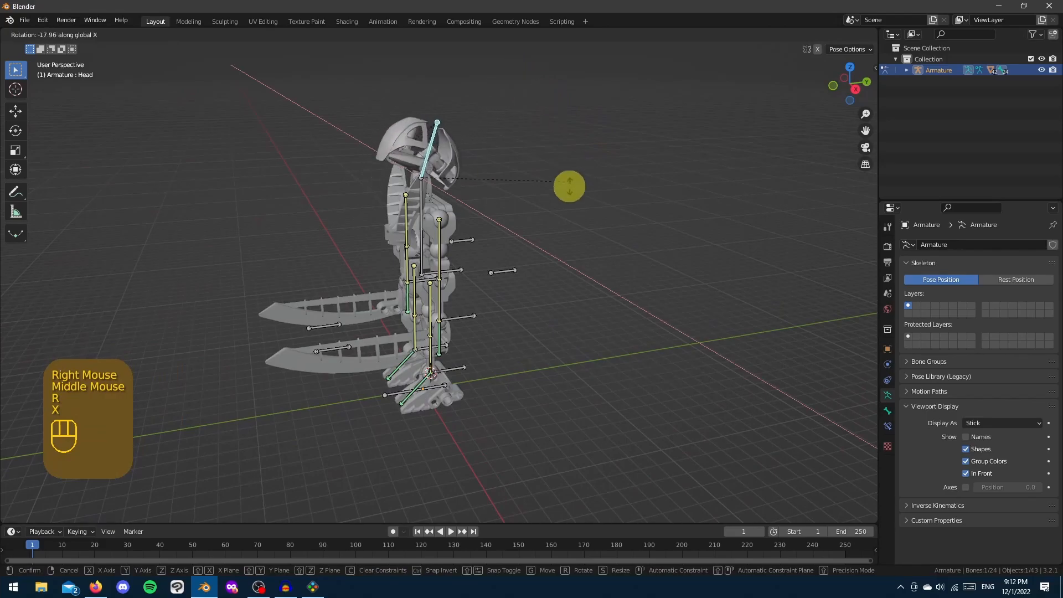
{"action": "right_click", "coordinate": [485, 186]}
Move the HandIK.L bone outward from the body to bend the left arm
{"action": "middle_click_drag", "start_coordinate": [485, 187], "coordinate": [593, 283]}
{"action": "scroll", "coordinate": [562, 251], "scroll_direction": "up", "scroll_amount": 2}
{"action": "scroll", "coordinate": [562, 251], "scroll_direction": "down", "scroll_amount": 1, "text": "shift"}
{"action": "scroll", "coordinate": [570, 270], "scroll_direction": "down", "scroll_amount": 2}
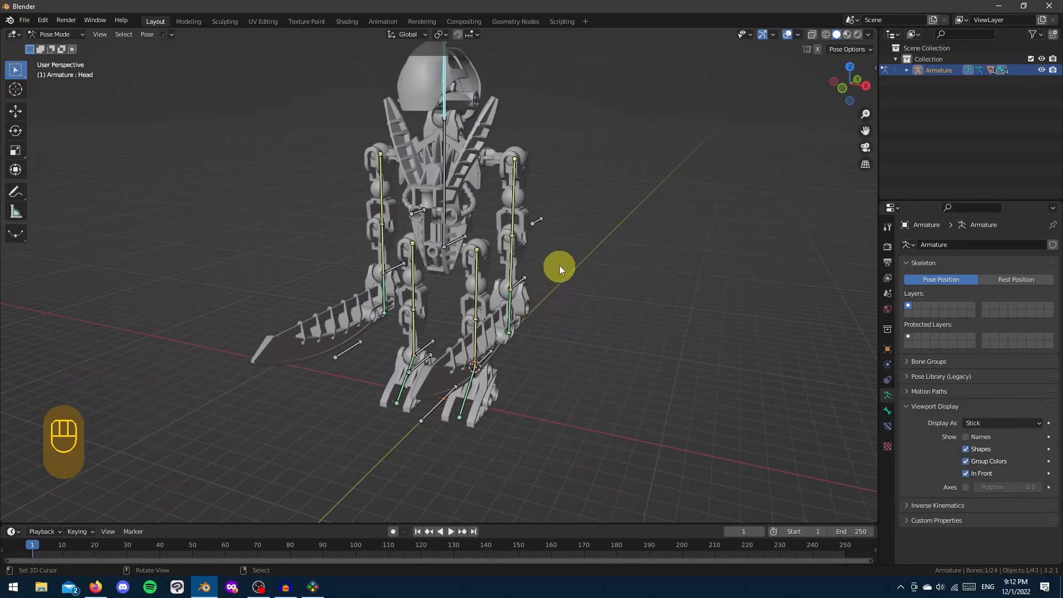
{"action": "right_click", "coordinate": [516, 288]}
{"action": "right_click", "coordinate": [516, 288]}
{"action": "scroll", "coordinate": [523, 321], "scroll_direction": "down", "scroll_amount": 1}
{"action": "middle_click_drag", "start_coordinate": [527, 284], "coordinate": [541, 351], "text": "shift"}
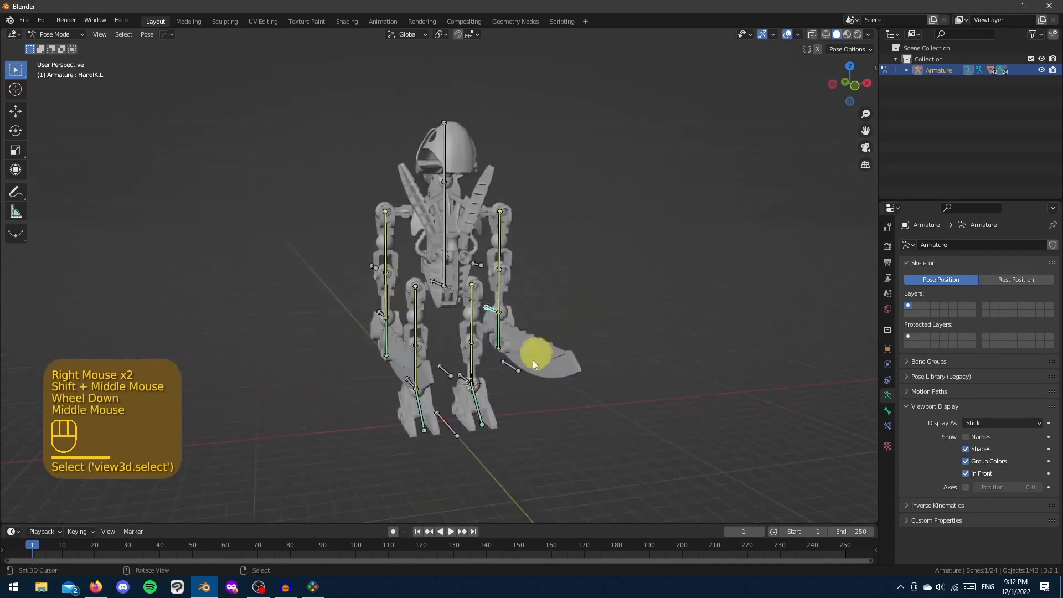
{"action": "key", "text": "g"}
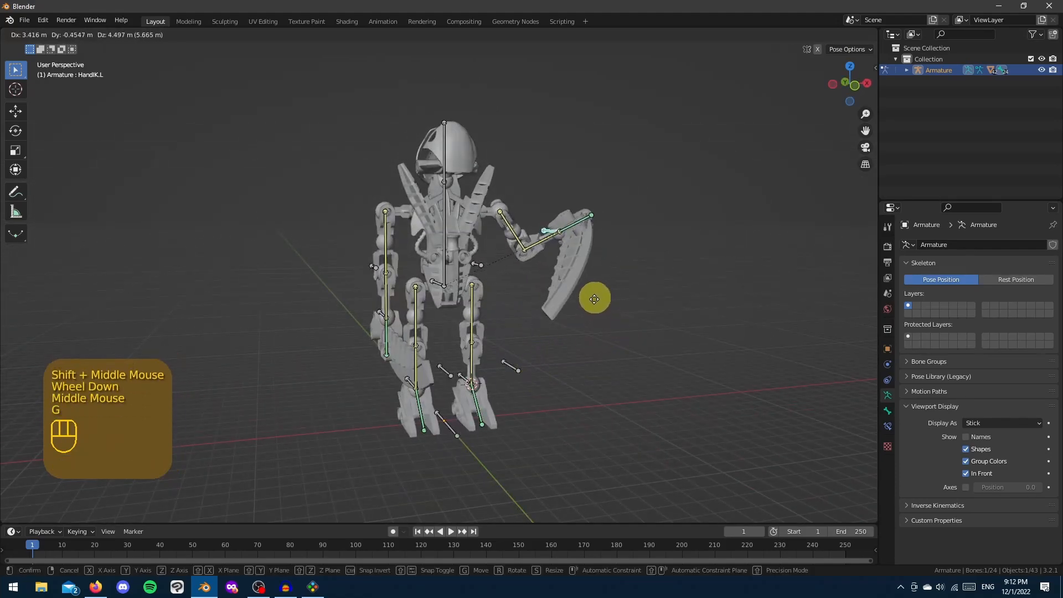
{"action": "left_click", "coordinate": [593, 336]}
Lock the Y and Z axes of the Forearm.L bone for Inverse Kinematics
{"action": "middle_click_drag", "start_coordinate": [472, 344], "coordinate": [404, 356]}
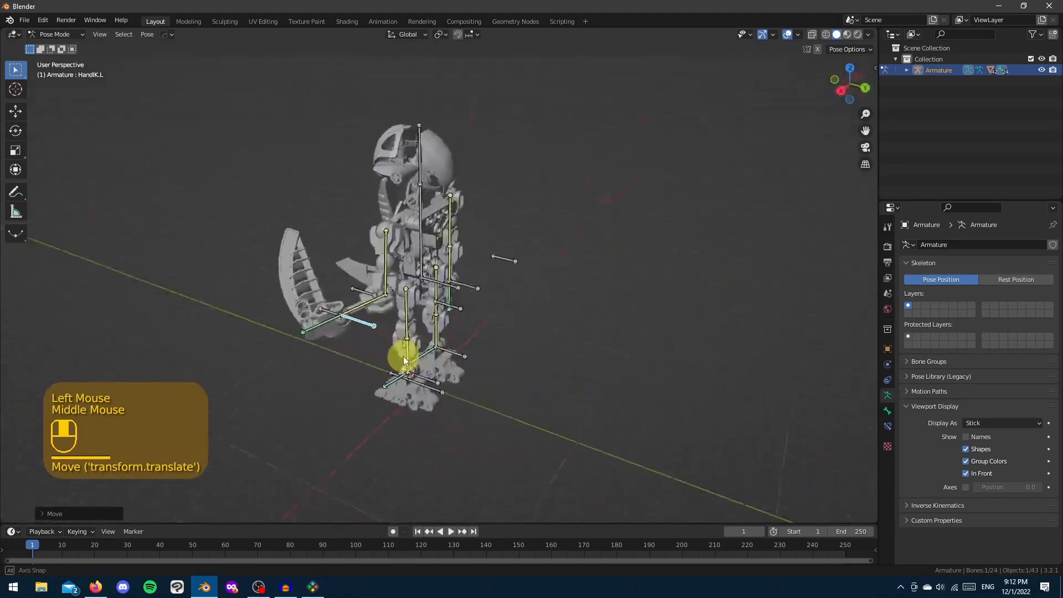
{"action": "scroll", "coordinate": [356, 297], "scroll_direction": "up", "scroll_amount": 1}
{"action": "right_click", "coordinate": [353, 305]}
{"action": "middle_click_drag", "start_coordinate": [352, 305], "coordinate": [517, 327], "text": "shift"}
{"action": "scroll", "coordinate": [556, 341], "scroll_direction": "up", "scroll_amount": 2}
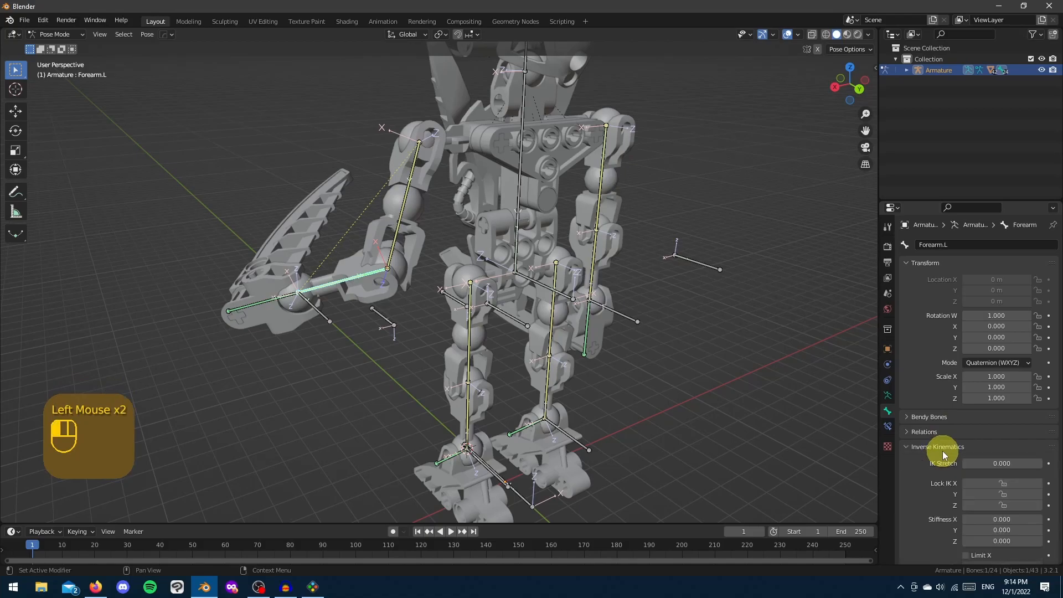
{"action": "scroll", "coordinate": [945, 453], "scroll_direction": "down", "scroll_amount": 2}
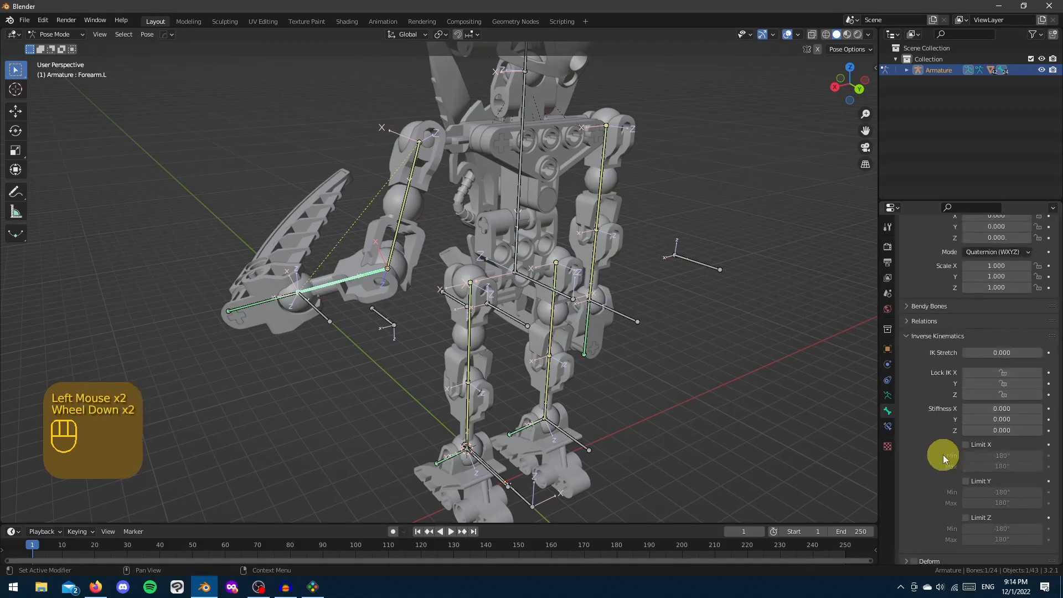
{"action": "left_click", "coordinate": [999, 384]}
{"action": "left_click", "coordinate": [1000, 394]}
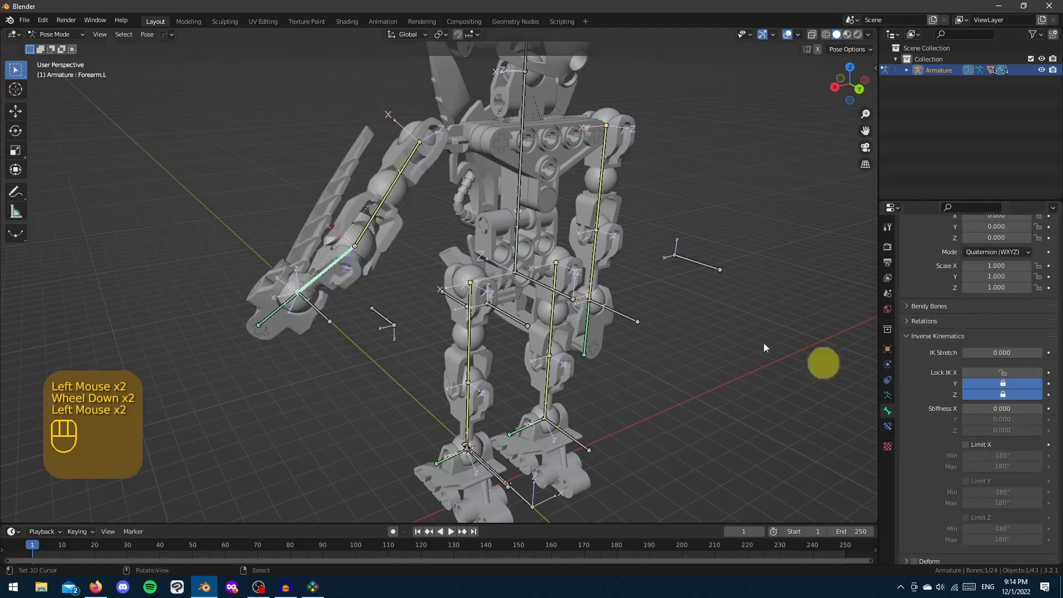
Lock the Inverse Kinematics Y and Z axes on the Forearm.R and Shin.L bones
{"action": "middle_click_drag", "start_coordinate": [822, 361], "coordinate": [623, 303]}
{"action": "right_click", "coordinate": [584, 290]}
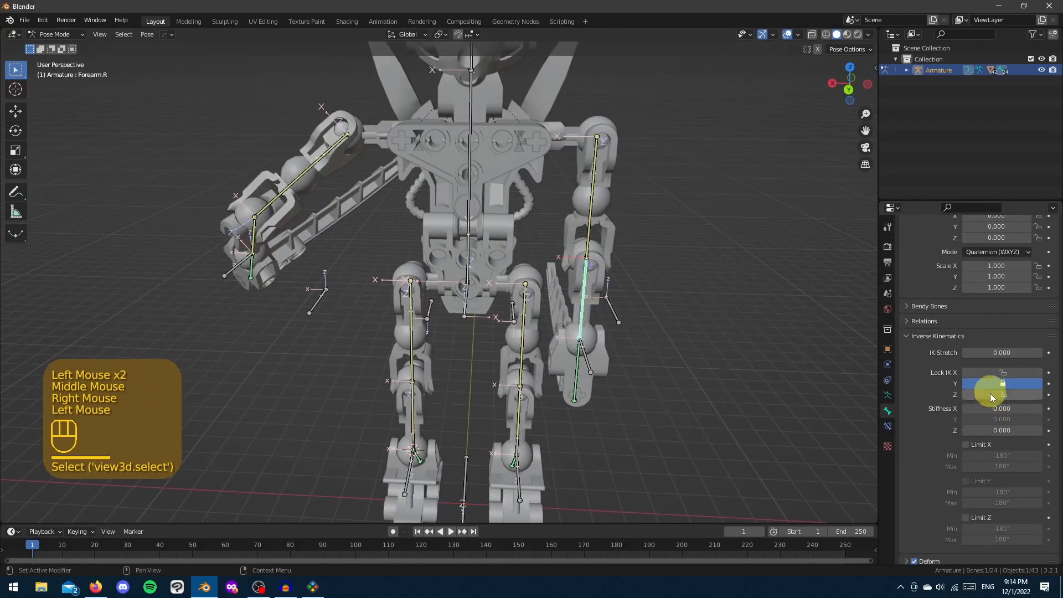
{"action": "middle_click_drag", "start_coordinate": [546, 449], "coordinate": [548, 409]}
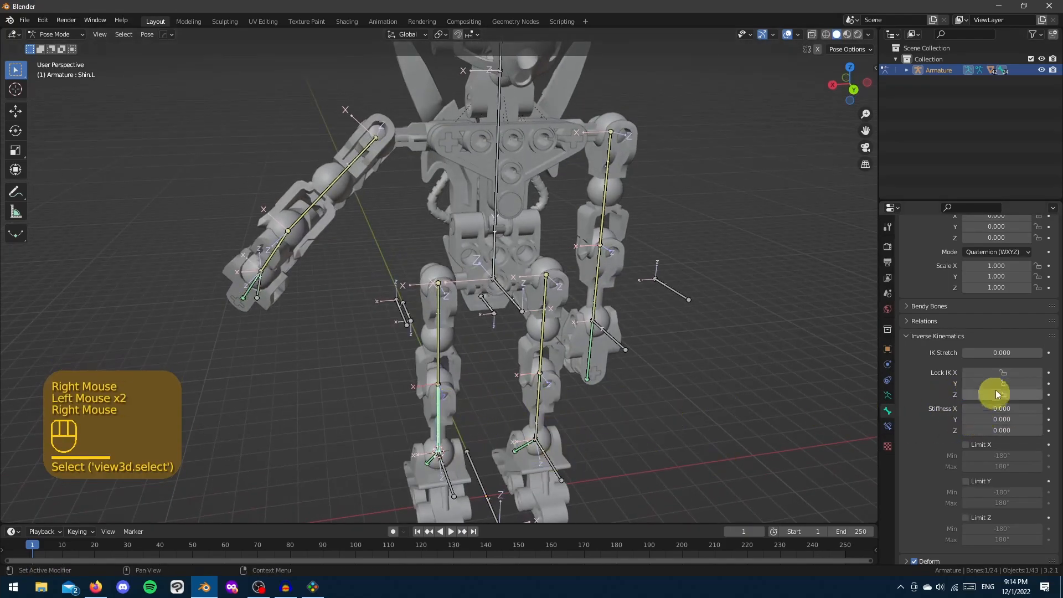
{"action": "left_click", "coordinate": [996, 388]}
{"action": "left_click", "coordinate": [996, 395]}
Test-move a foot IK bone and the ElbowIK.L bone to check the joint bending, cancelling each move
{"action": "scroll", "coordinate": [547, 419], "scroll_direction": "down", "scroll_amount": 2}
{"action": "middle_click_drag", "start_coordinate": [547, 419], "coordinate": [518, 413]}
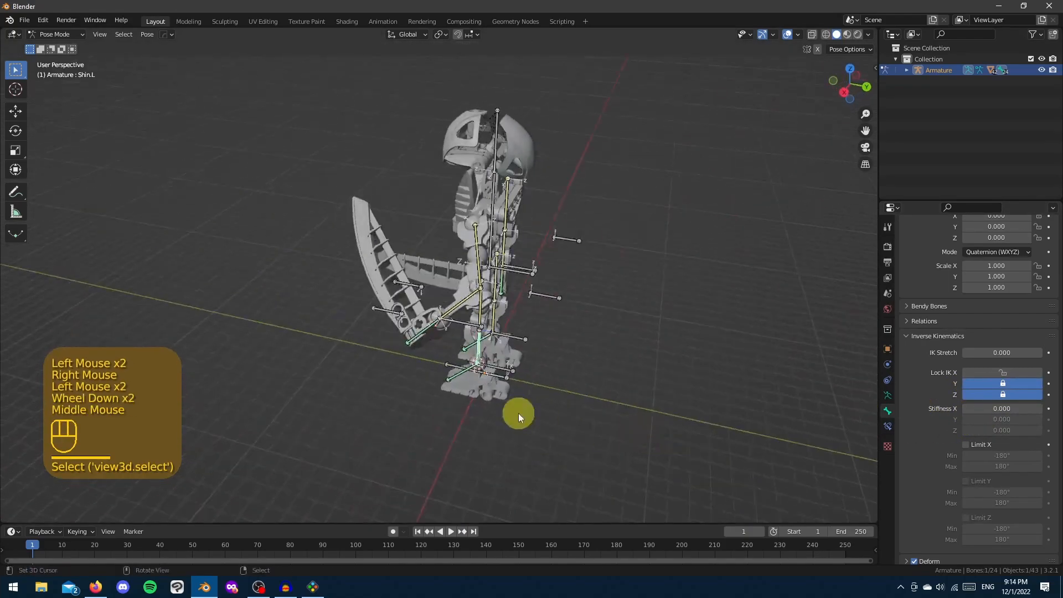
{"action": "right_click", "coordinate": [497, 367]}
{"action": "key", "text": "g"}
{"action": "right_click", "coordinate": [559, 367]}
{"action": "middle_click_drag", "start_coordinate": [419, 317], "coordinate": [361, 282]}
{"action": "right_click", "coordinate": [451, 284]}
{"action": "key", "text": "g"}
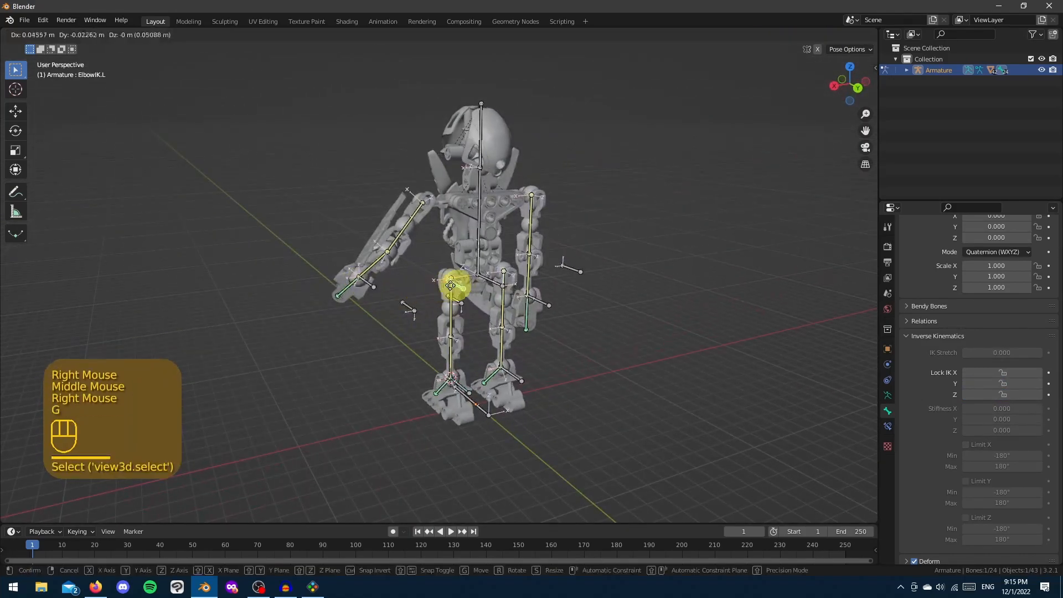
{"action": "right_click", "coordinate": [364, 278]}
Reposition the HandIK.L bone so the left arm hangs slightly bent, with its blade in front of the body
{"action": "middle_click_drag", "start_coordinate": [397, 294], "coordinate": [546, 344]}
{"action": "scroll", "coordinate": [546, 344], "scroll_direction": "up", "scroll_amount": 2}
{"action": "key", "text": "g"}
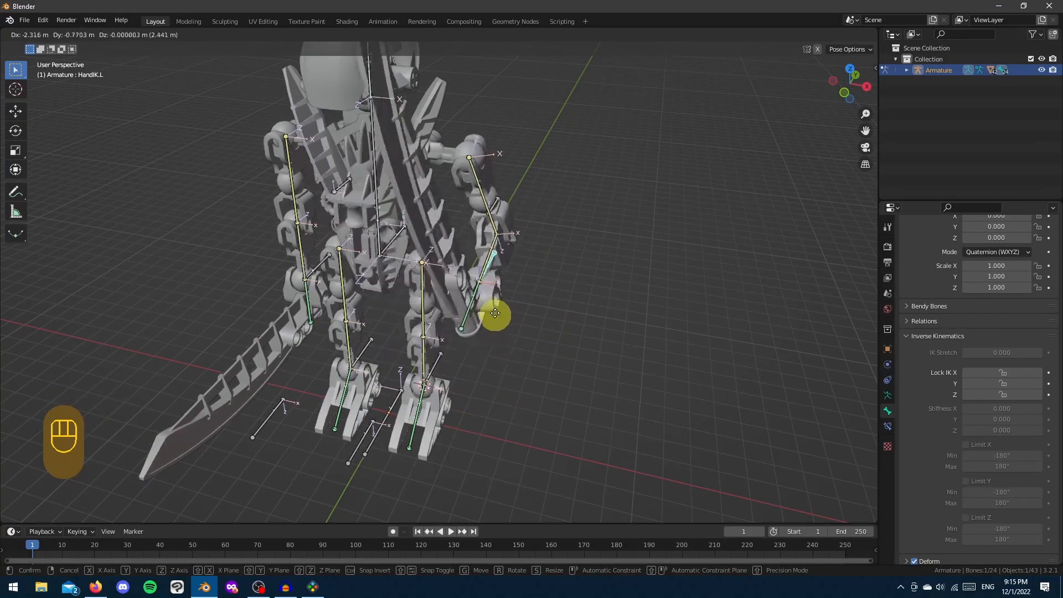
{"action": "left_click", "coordinate": [548, 341]}
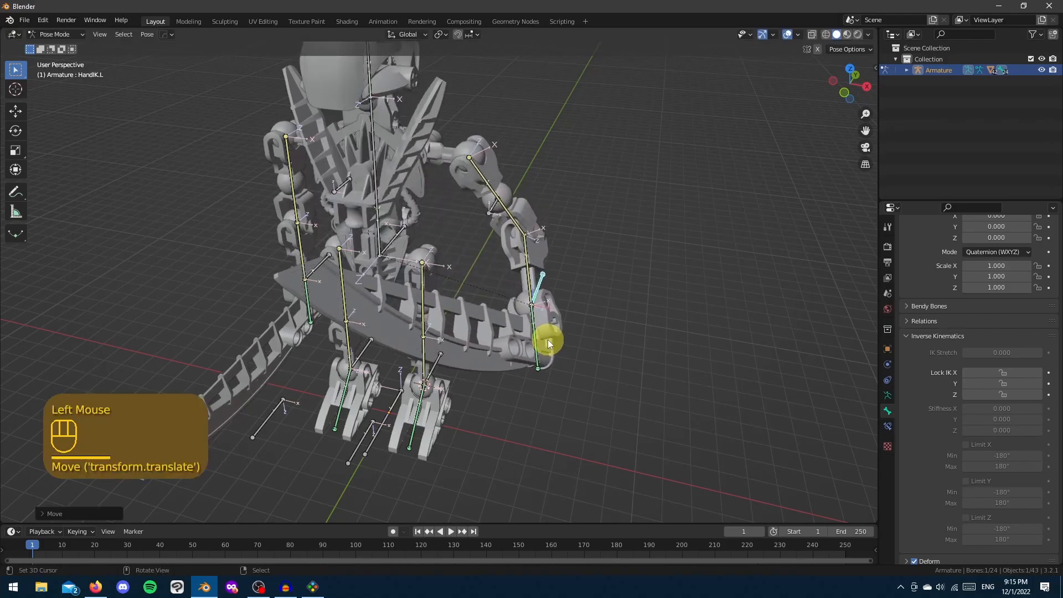
{"action": "left_click", "coordinate": [521, 237]}
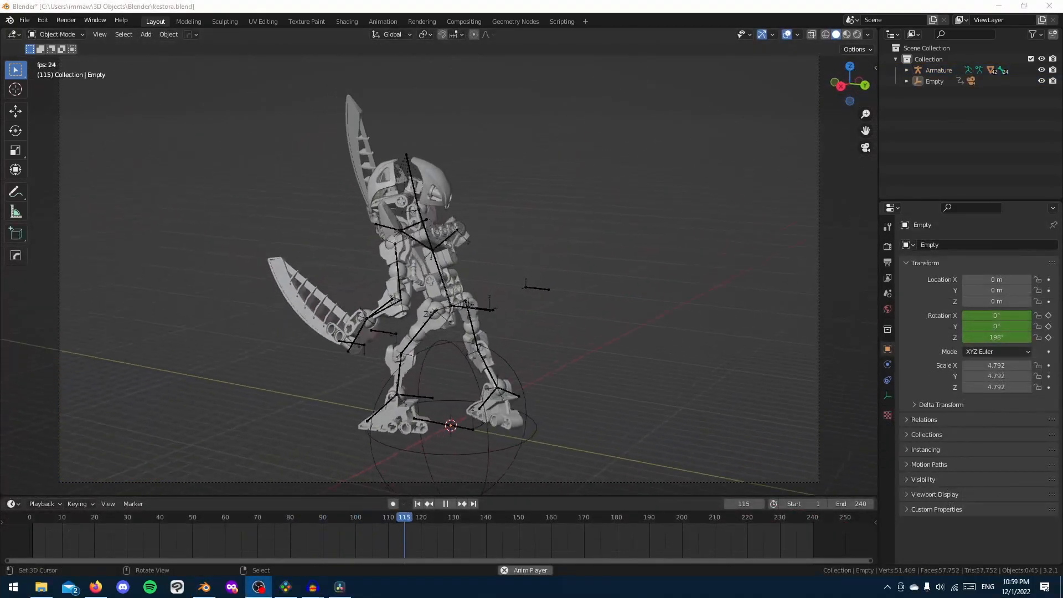